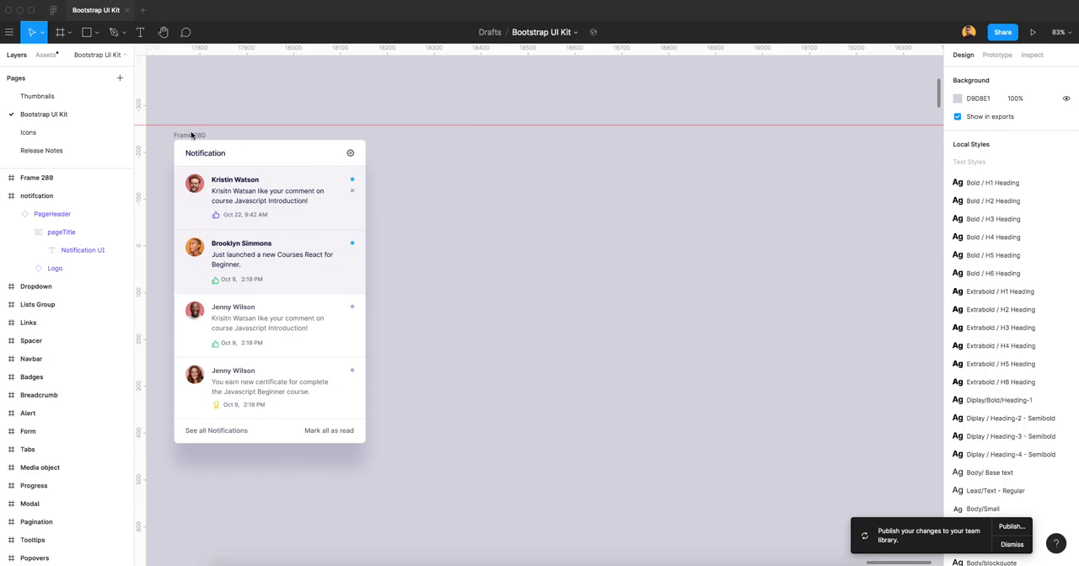
Duplicate Frame 280's white background rectangle, Notification title and settings icon onto the empty canvas beside it.
{"action": "left_click_drag", "start_coordinate": [191, 135], "coordinate": [228, 145]}
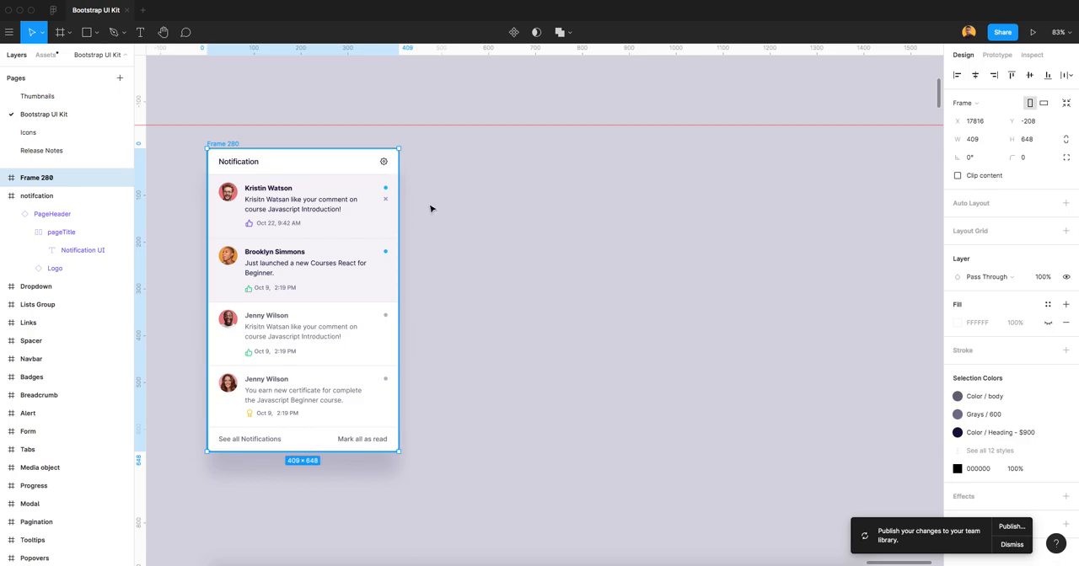
{"action": "left_click", "coordinate": [597, 299]}
{"action": "left_click_drag", "start_coordinate": [195, 157], "coordinate": [419, 170]}
{"action": "left_click", "coordinate": [343, 167], "text": "shift"}
{"action": "left_click_drag", "start_coordinate": [343, 167], "coordinate": [592, 221]}
{"action": "left_click", "coordinate": [626, 231]}
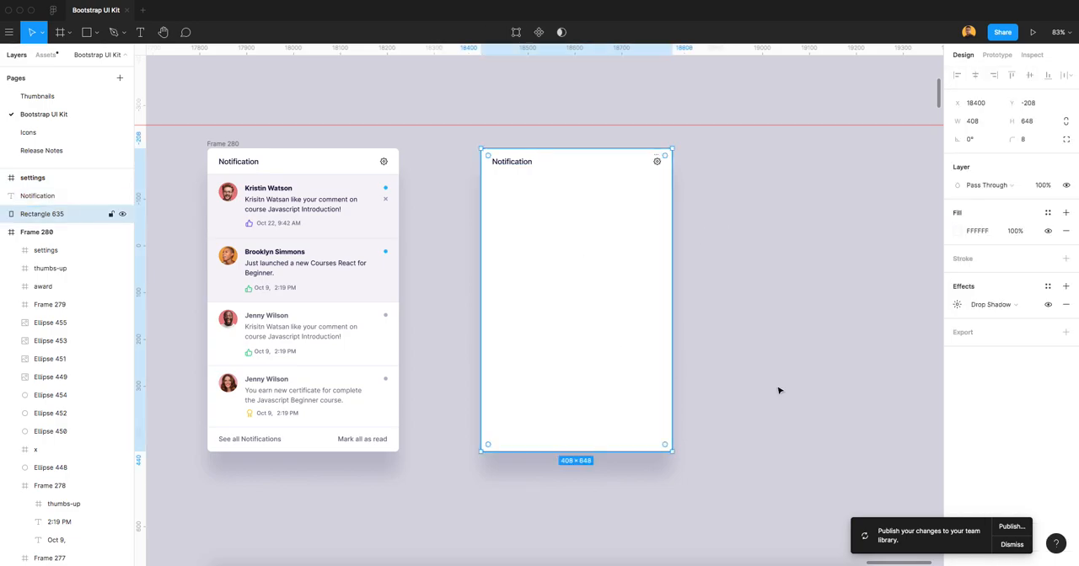
Remove the drop shadow from the copied background rectangle and set its two bottom corner radii to 0.
{"action": "left_click", "coordinate": [1065, 139]}
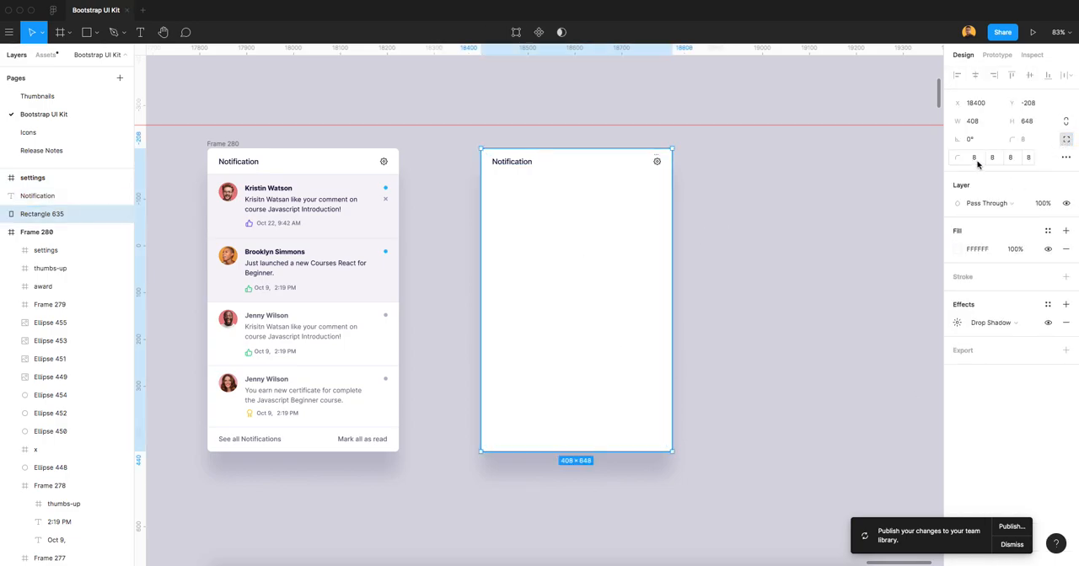
{"action": "left_click", "coordinate": [1066, 323]}
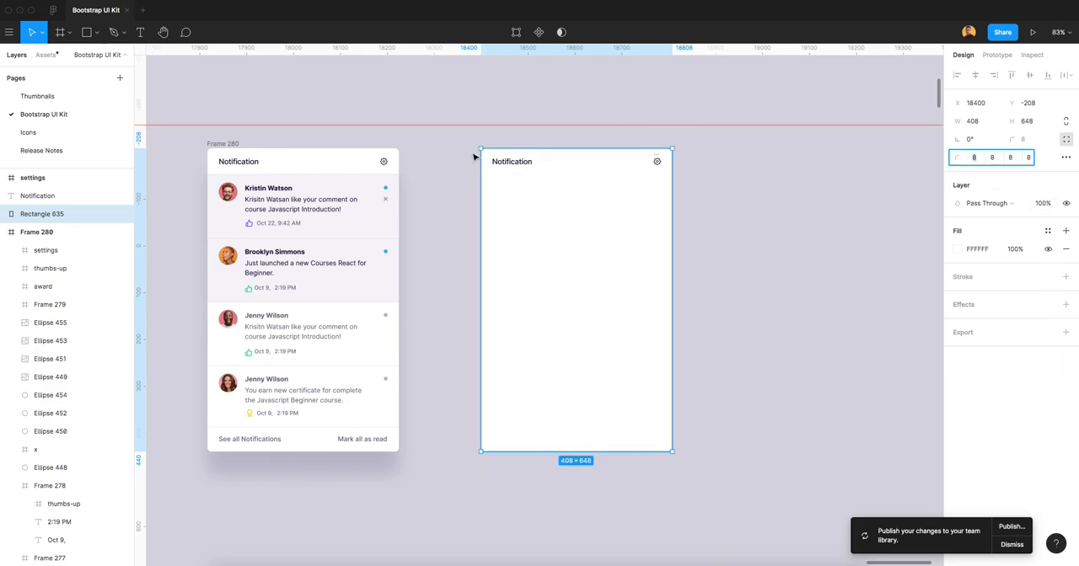
{"action": "left_click", "coordinate": [1011, 157]}
{"action": "type", "text": "0"}
{"action": "key", "text": "Tab"}
{"action": "type", "text": "0"}
Set the copied rectangle's height to 56 and move the header pieces together to X 18496.
{"action": "left_click", "coordinate": [1036, 125]}
{"action": "type", "text": "56"}
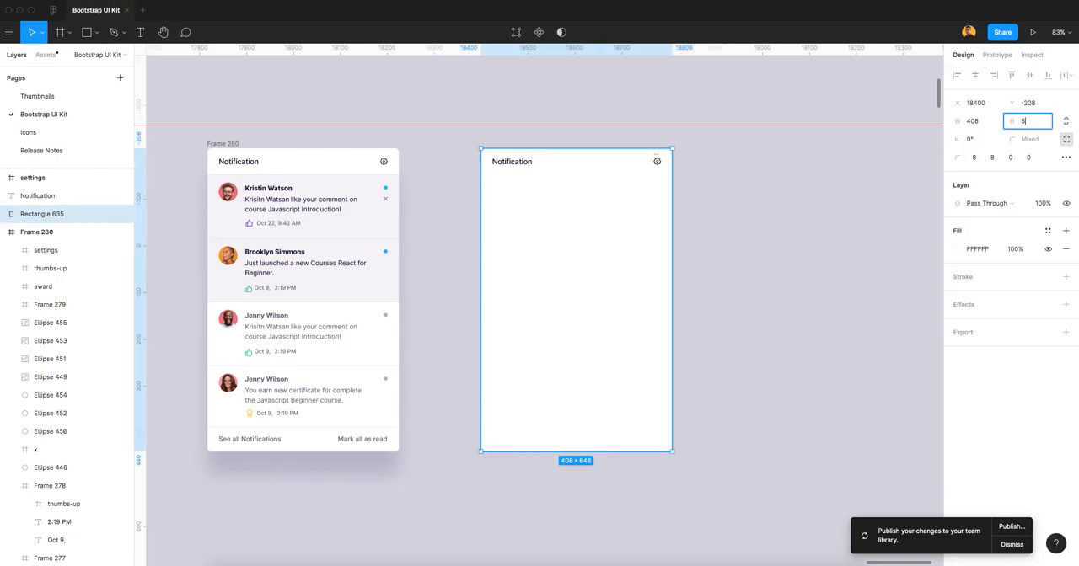
{"action": "key", "text": "Tab"}
{"action": "left_click", "coordinate": [730, 225]}
{"action": "scroll", "coordinate": [612, 167], "scroll_direction": "up", "scroll_amount": 2}
{"action": "scroll", "coordinate": [612, 168], "scroll_direction": "up", "scroll_amount": 5}
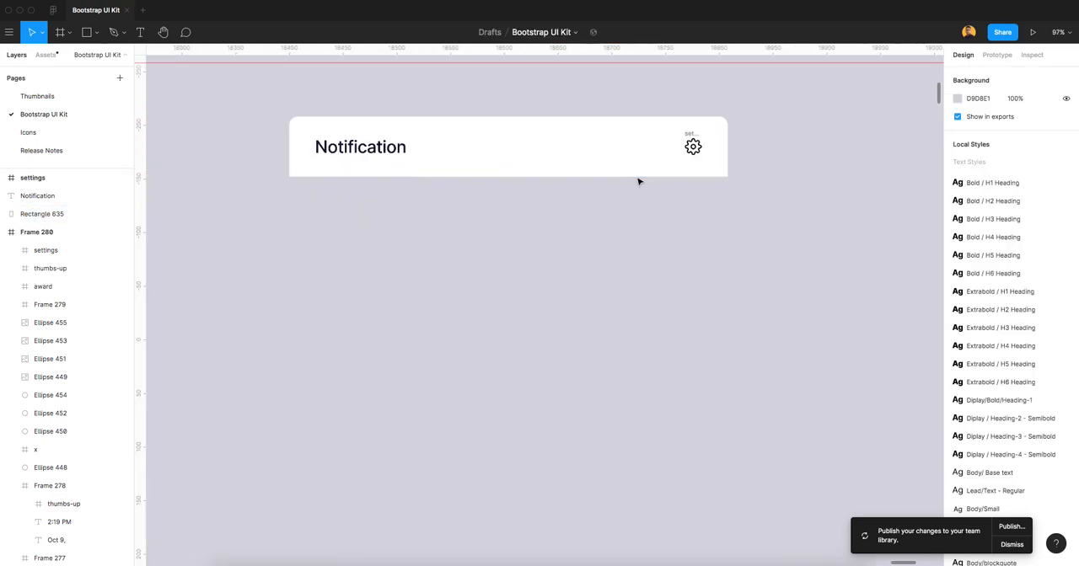
{"action": "scroll", "coordinate": [578, 210], "scroll_direction": "down", "scroll_amount": 5}
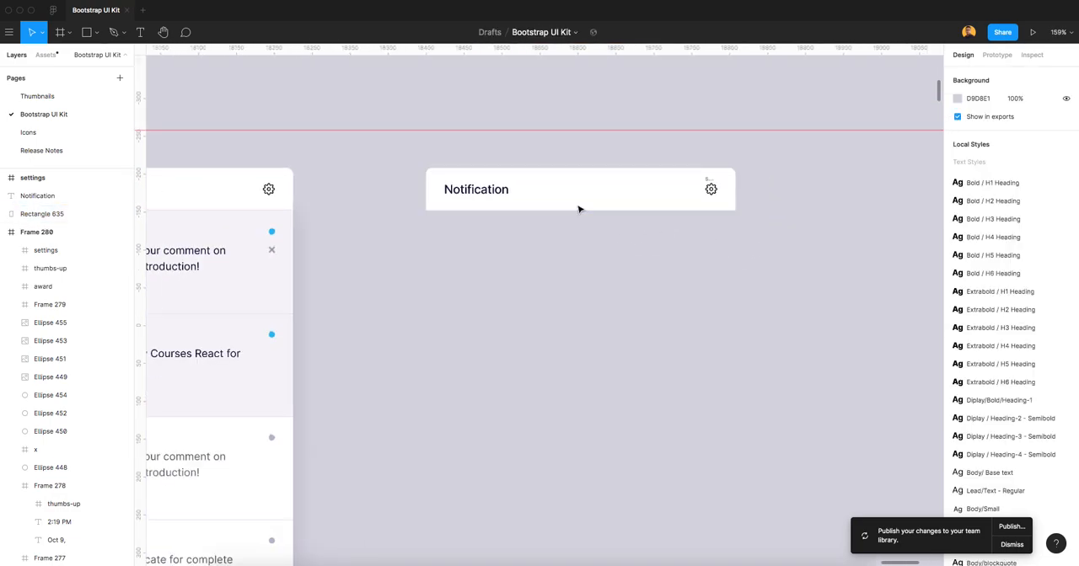
{"action": "left_click_drag", "start_coordinate": [494, 181], "coordinate": [708, 231]}
{"action": "left_click_drag", "start_coordinate": [605, 204], "coordinate": [649, 203]}
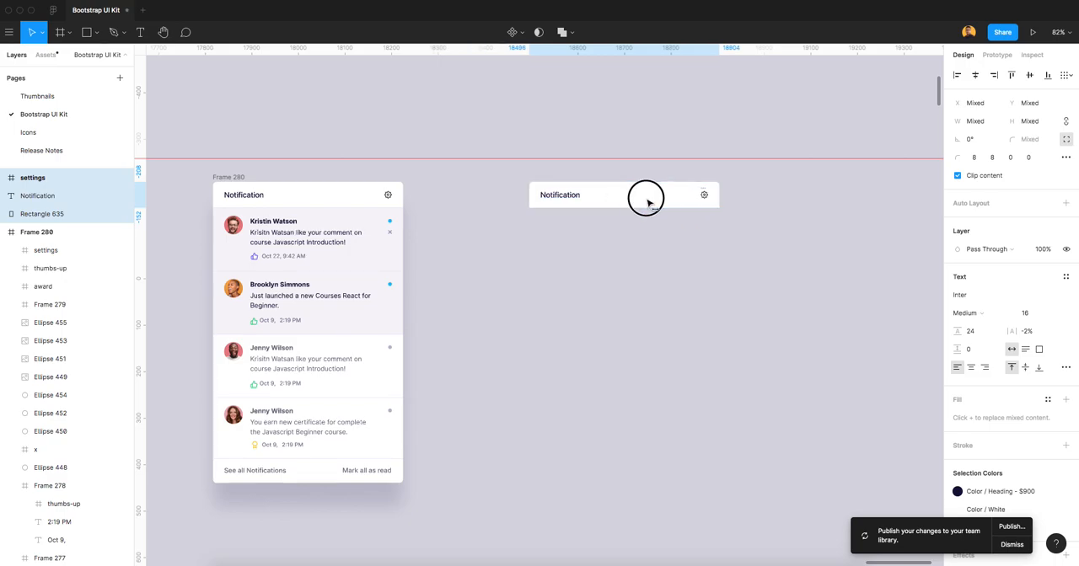
{"action": "key", "text": "Escape"}
Add a text label "Top" between Frame 280 and the copied Notification header.
{"action": "key", "text": "t"}
{"action": "left_click", "coordinate": [464, 202]}
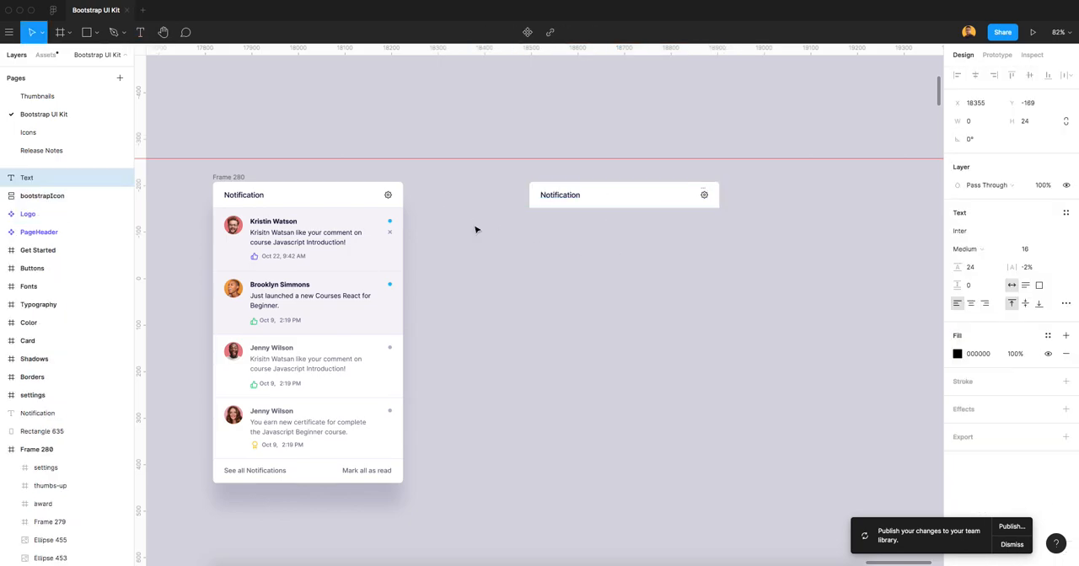
{"action": "type", "text": "Top"}
{"action": "left_click", "coordinate": [599, 299]}
{"action": "left_click_drag", "start_coordinate": [474, 211], "coordinate": [472, 196]}
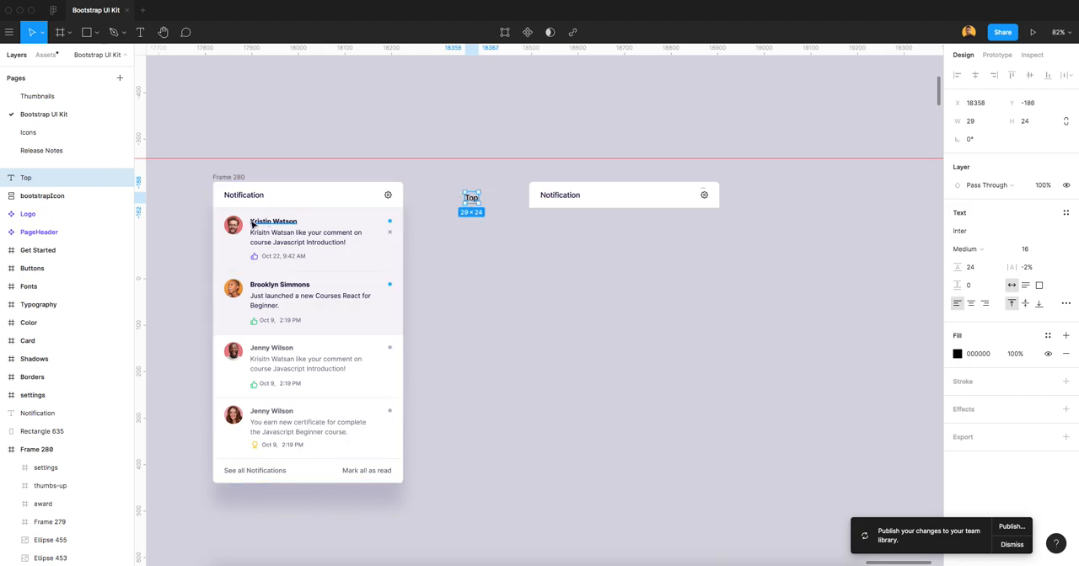
Duplicate all elements of the card's first notification row to the space below the copied header.
{"action": "left_click_drag", "start_coordinate": [203, 217], "coordinate": [396, 266]}
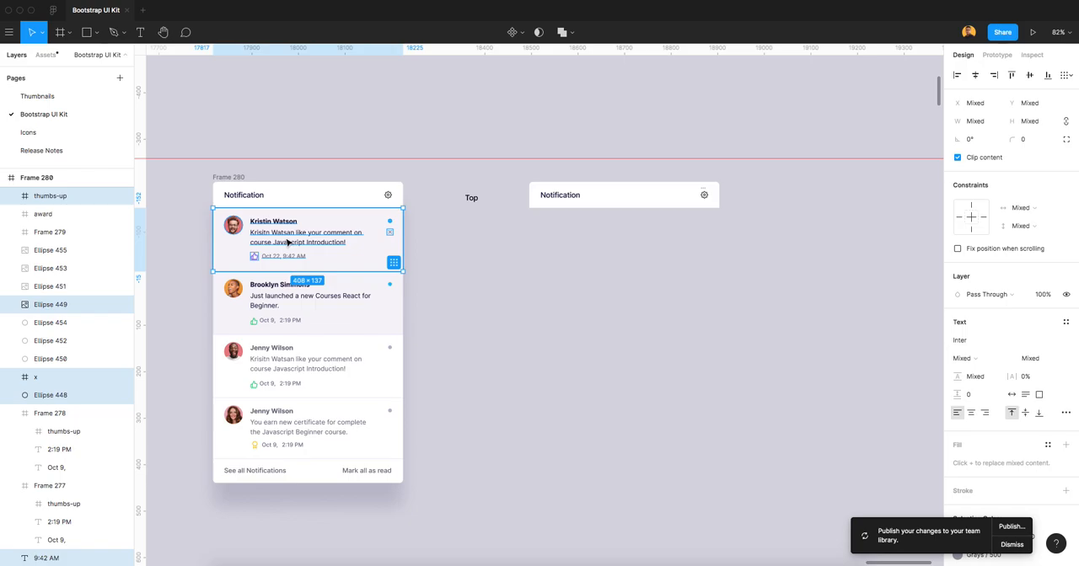
{"action": "left_click_drag", "start_coordinate": [285, 240], "coordinate": [666, 300]}
{"action": "key", "text": "super+z"}
{"action": "left_click", "coordinate": [472, 241]}
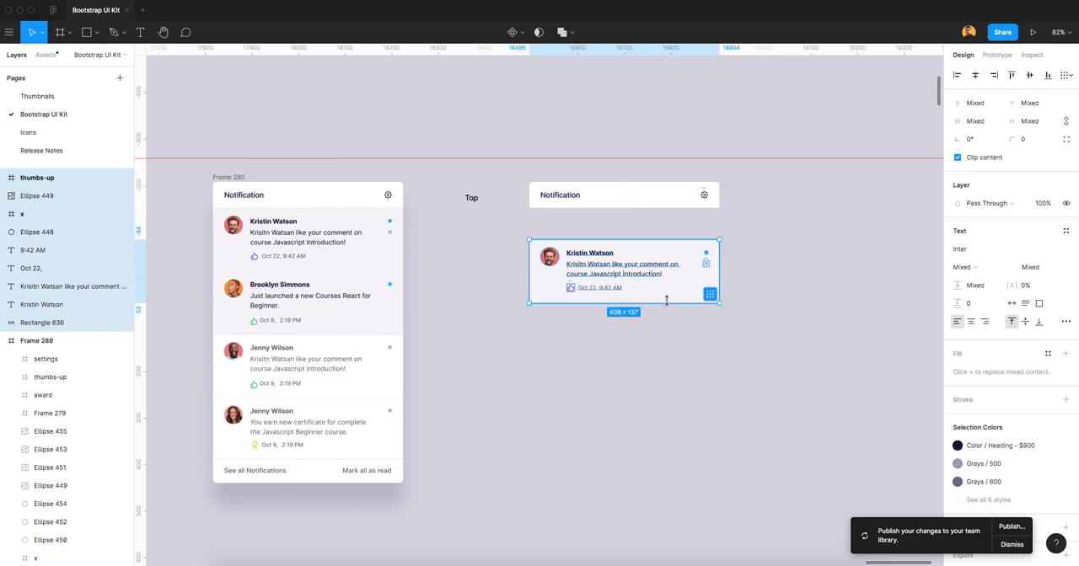
{"action": "left_click", "coordinate": [684, 355]}
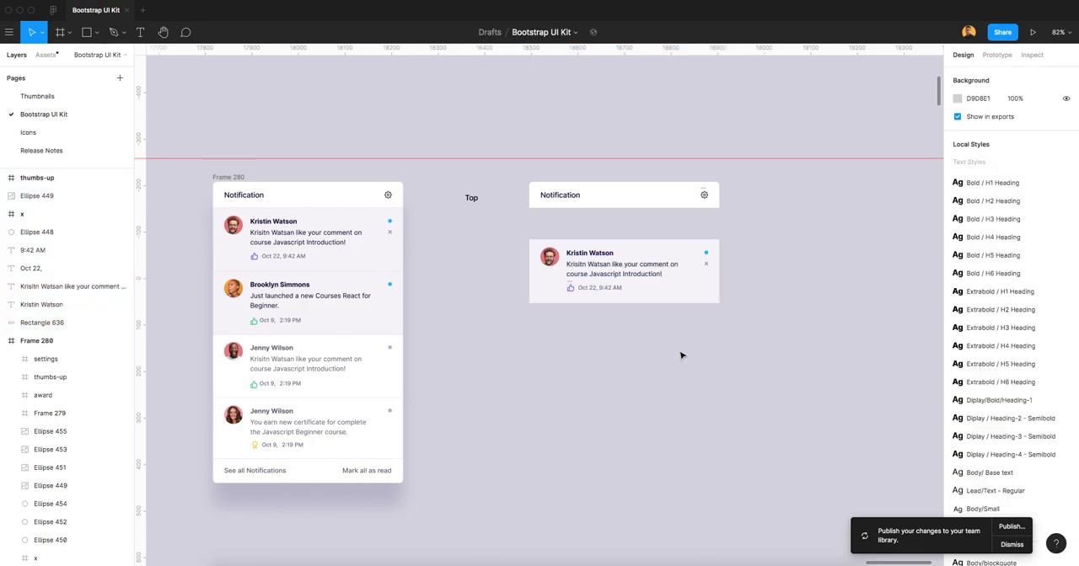
Frame all elements of the copied notification row and rename the frame "unread".
{"action": "scroll", "coordinate": [624, 287], "scroll_direction": "up", "scroll_amount": 2}
{"action": "left_click_drag", "start_coordinate": [504, 226], "coordinate": [796, 333]}
{"action": "right_click", "coordinate": [639, 283]}
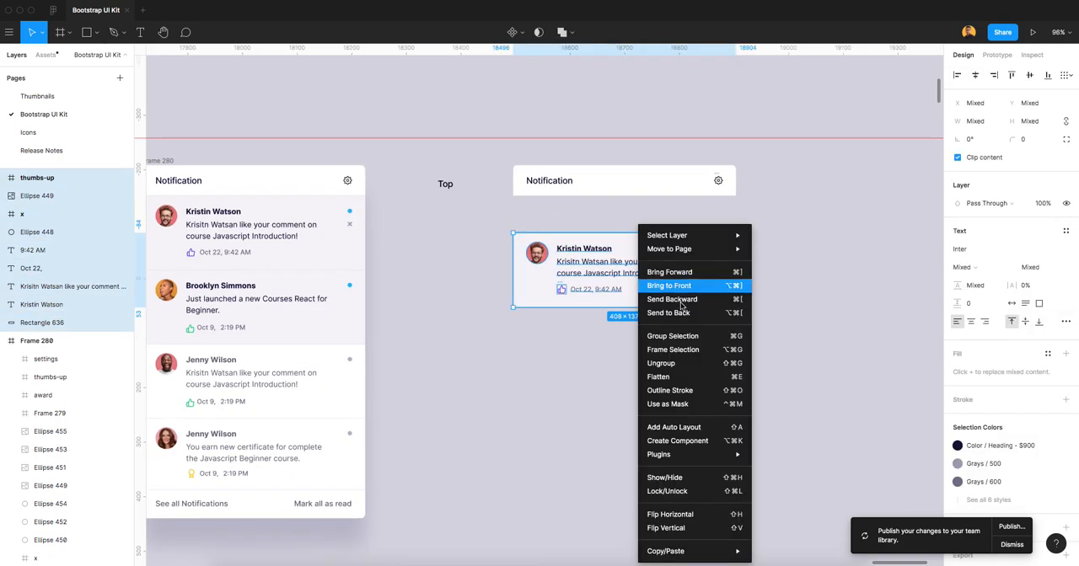
{"action": "left_click", "coordinate": [675, 349]}
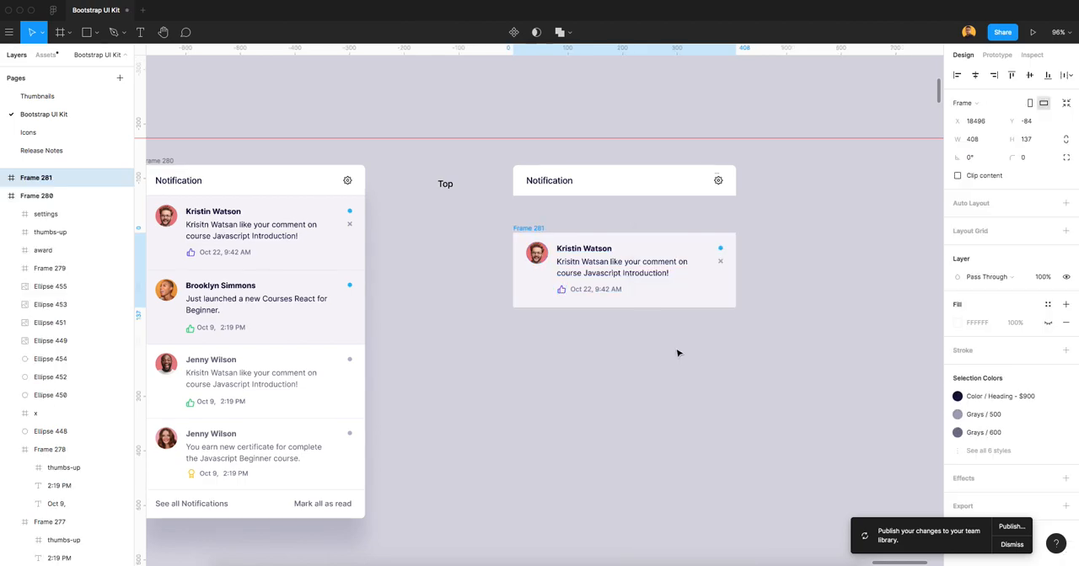
{"action": "double_click", "coordinate": [41, 179]}
{"action": "type", "text": "unread"}
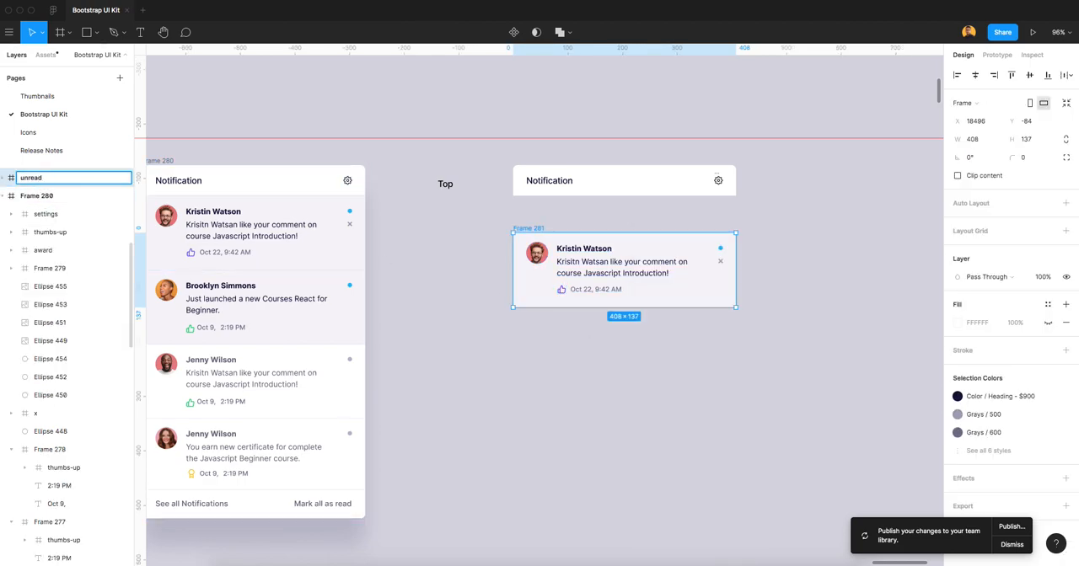
{"action": "key", "text": "Return"}
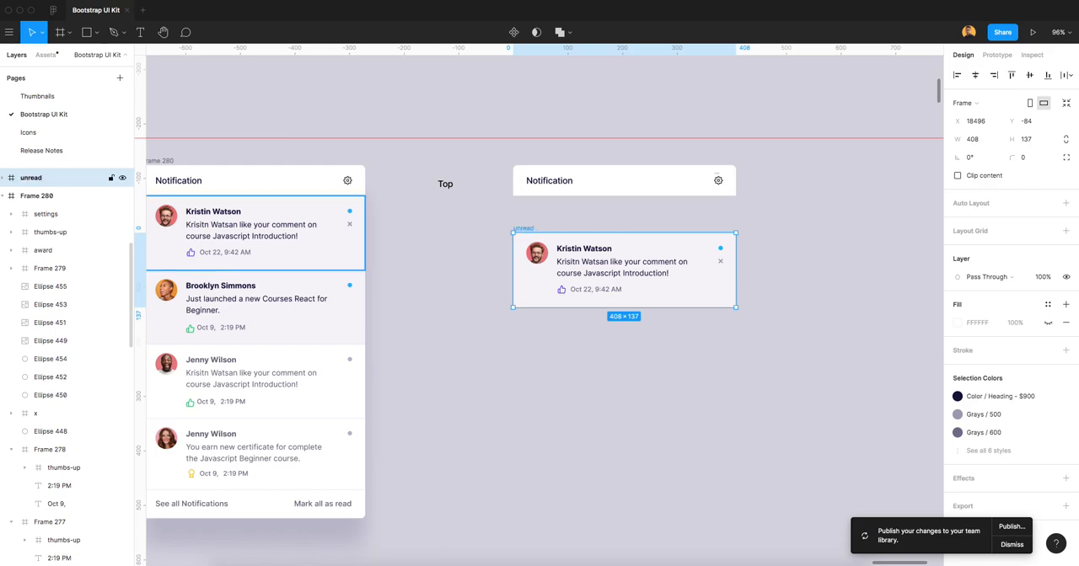
{"action": "left_click", "coordinate": [647, 333]}
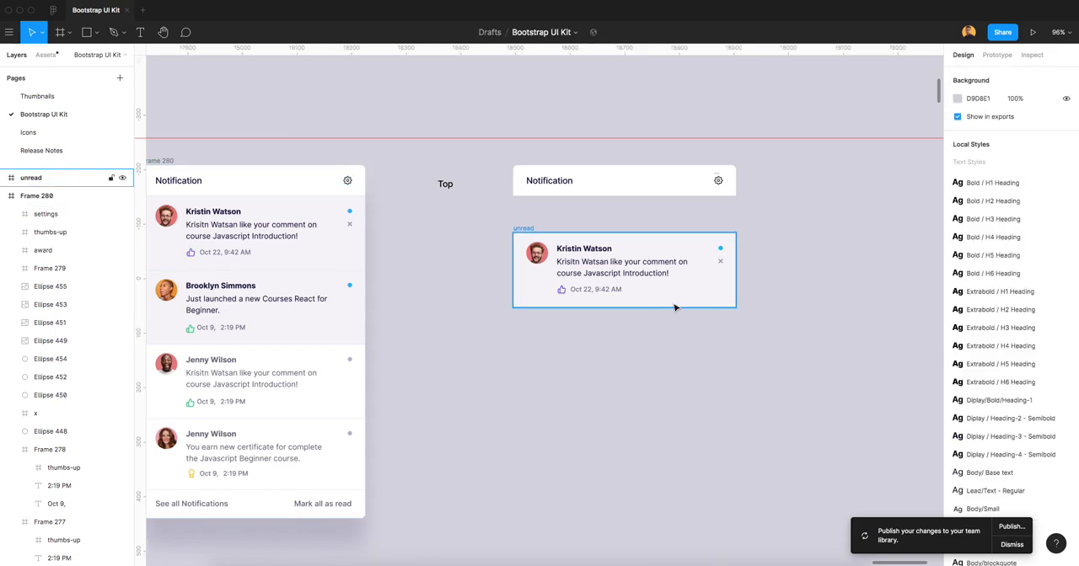
Duplicate the "See all Notifications" and "Mark all as read" texts below the unread frame at Y 404.
{"action": "scroll", "coordinate": [687, 300], "scroll_direction": "down", "scroll_amount": 2}
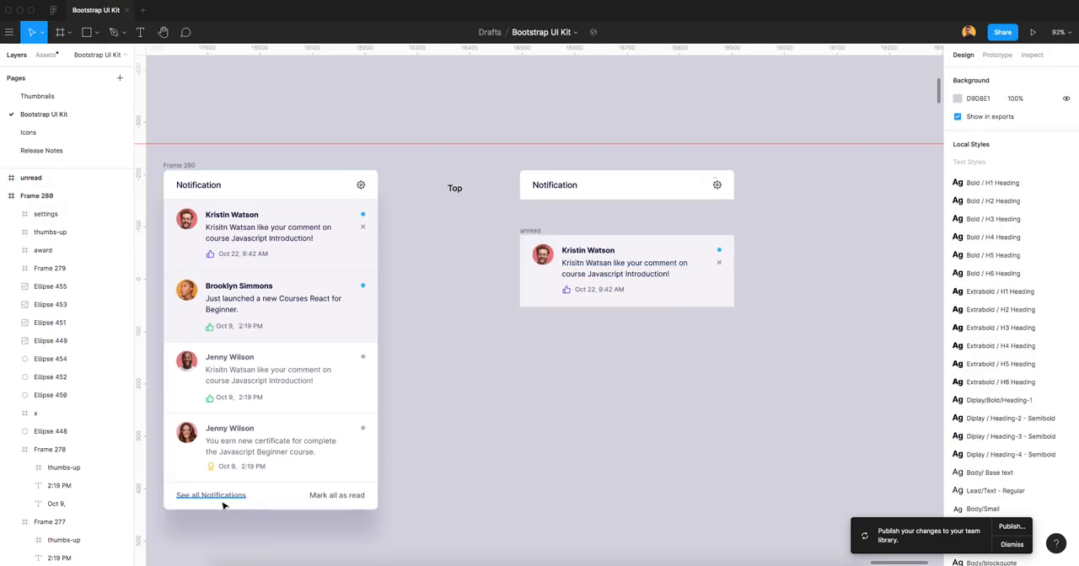
{"action": "left_click", "coordinate": [218, 499]}
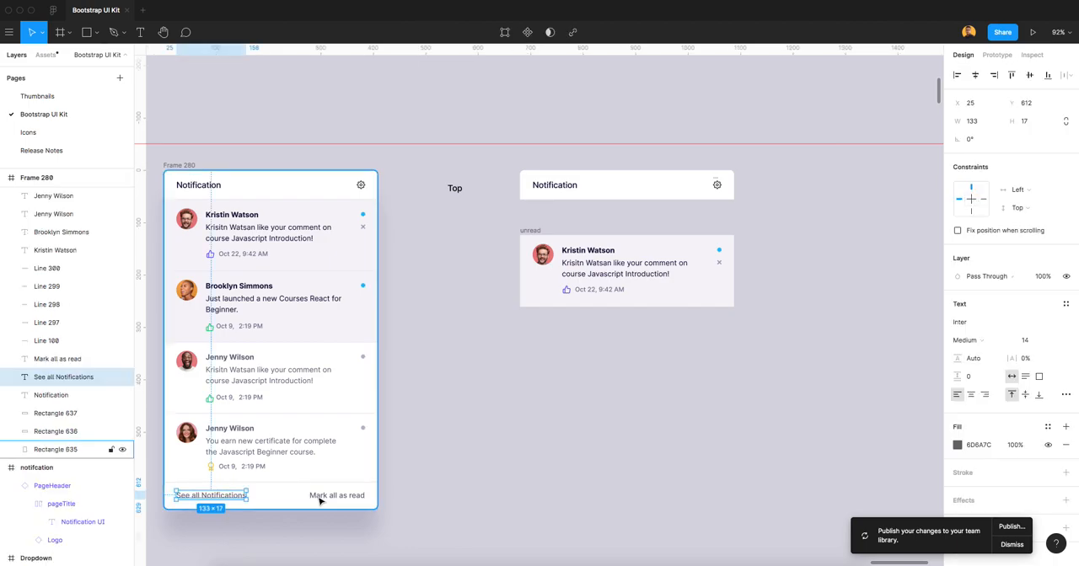
{"action": "left_click", "coordinate": [310, 499], "text": "shift"}
{"action": "left_click_drag", "start_coordinate": [261, 500], "coordinate": [618, 489]}
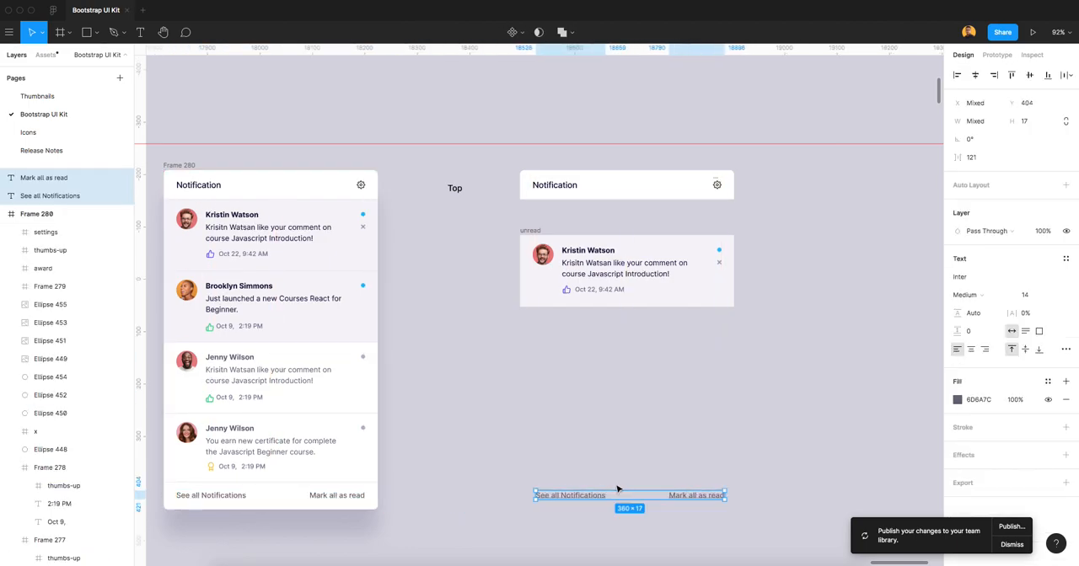
Duplicate the header rectangle down to Y 362 as a footer, with top corner radii 0 and bottom radii 8.
{"action": "left_click", "coordinate": [659, 192]}
{"action": "left_click_drag", "start_coordinate": [657, 190], "coordinate": [677, 472]}
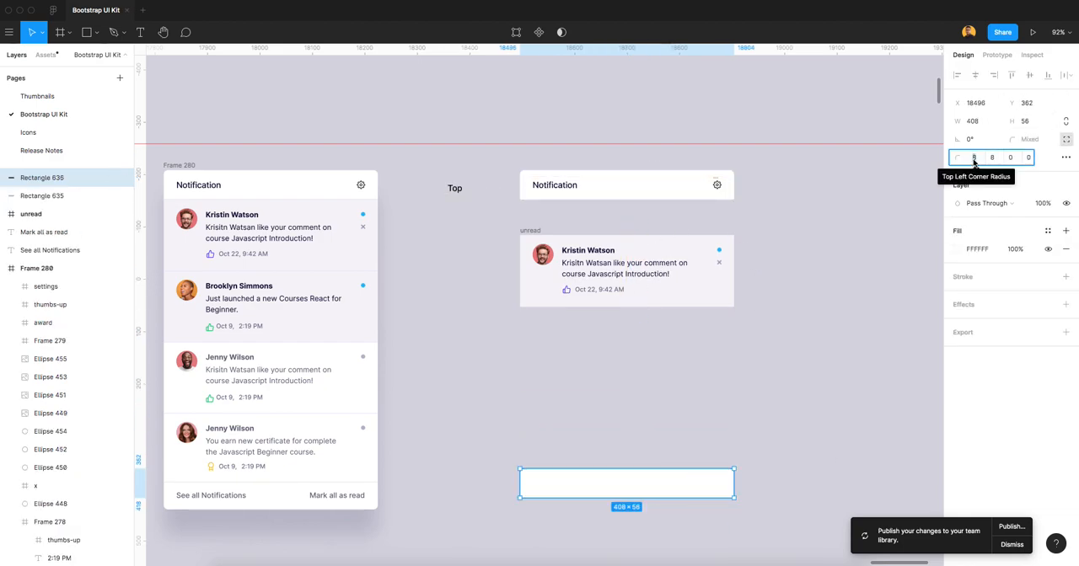
{"action": "type", "text": "0"}
{"action": "key", "text": "Tab"}
{"action": "type", "text": "0"}
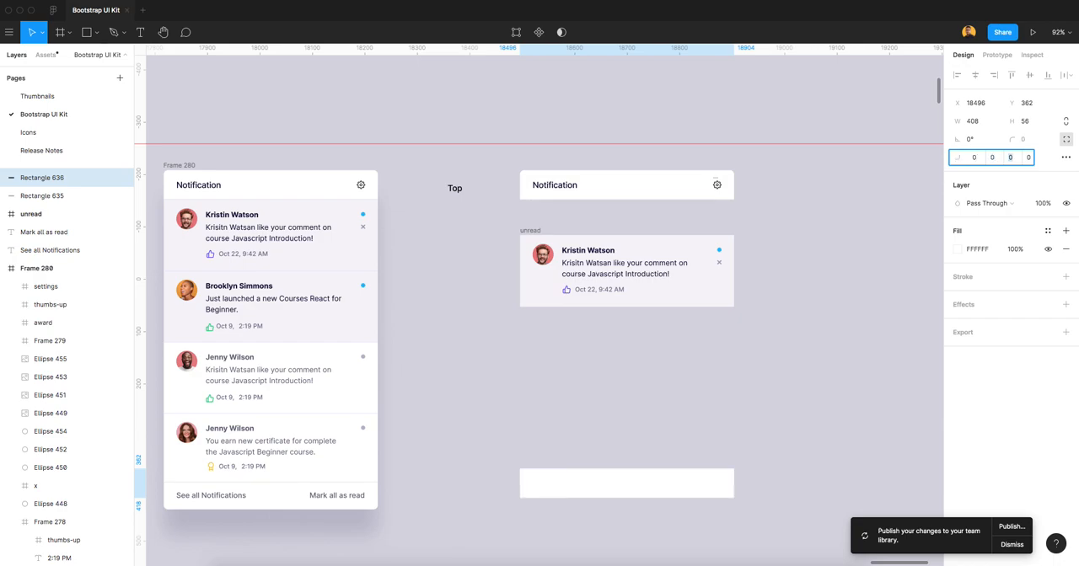
{"action": "key", "text": "Return"}
Send the footer rectangle behind the "See all Notifications" and "Mark all as read" texts.
{"action": "left_click", "coordinate": [757, 339]}
{"action": "left_click", "coordinate": [621, 486]}
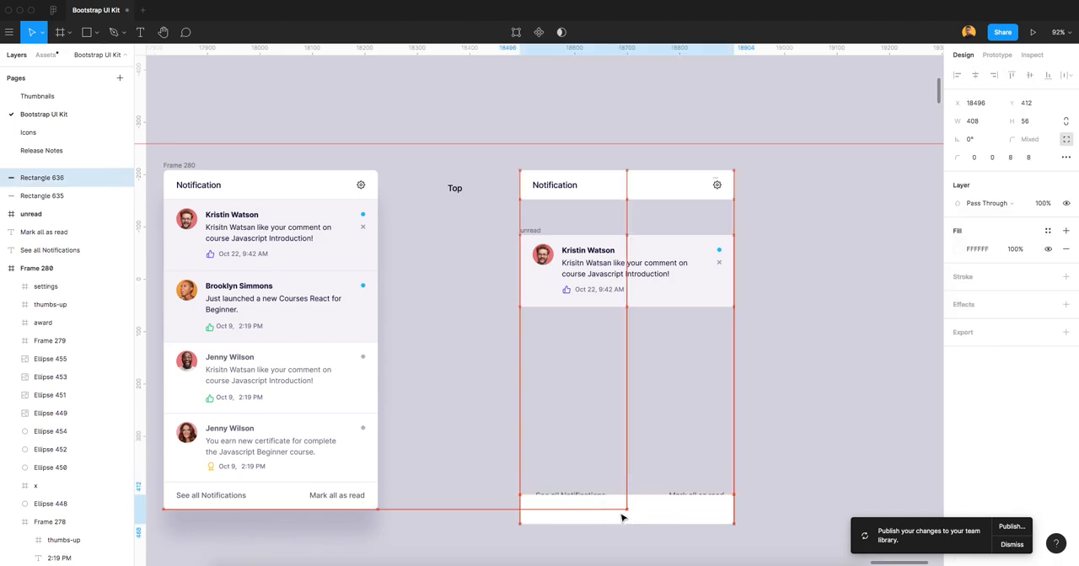
{"action": "key", "text": "super+bracketleft"}
{"action": "key", "text": "super+bracketleft"}
{"action": "key", "text": "super+bracketleft"}
{"action": "key", "text": "super+bracketleft"}
{"action": "key", "text": "super+bracketleft"}
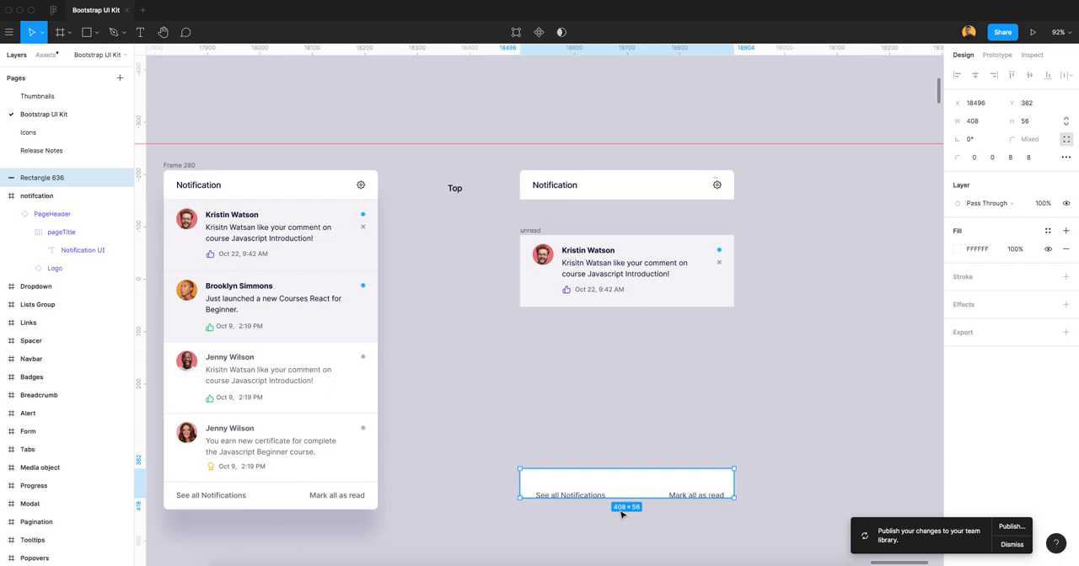
Vertically center the two footer texts with their rectangle and move the whole footer up by about 80 px.
{"action": "left_click_drag", "start_coordinate": [542, 448], "coordinate": [717, 511]}
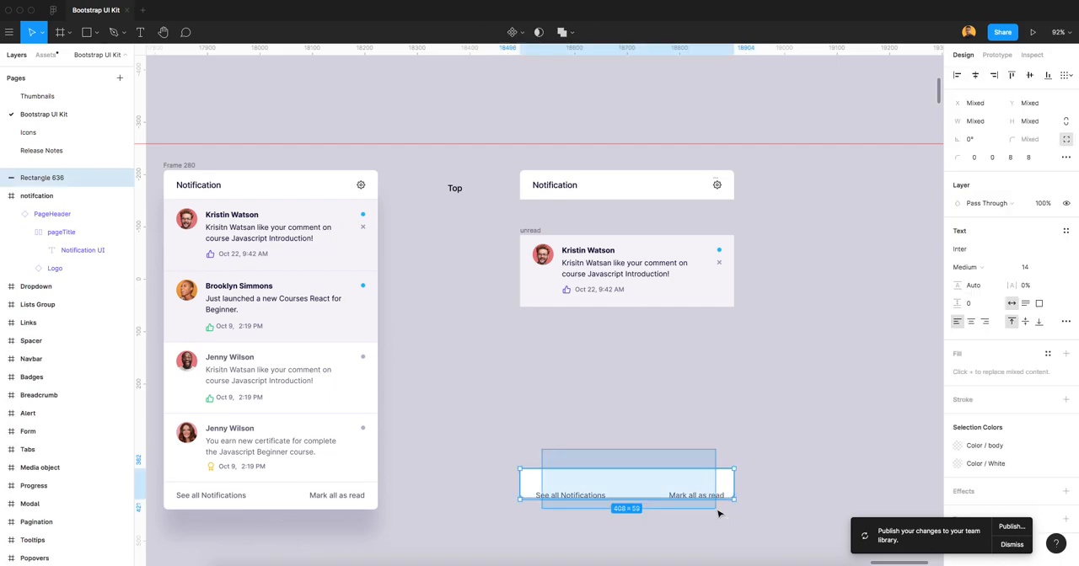
{"action": "left_click", "coordinate": [1030, 76]}
{"action": "left_click", "coordinate": [574, 450]}
{"action": "left_click_drag", "start_coordinate": [504, 439], "coordinate": [697, 517]}
{"action": "left_click_drag", "start_coordinate": [655, 486], "coordinate": [656, 444]}
{"action": "left_click", "coordinate": [667, 349]}
Apply a vertical auto layout to the unread frame.
{"action": "scroll", "coordinate": [669, 347], "scroll_direction": "up", "scroll_amount": 5}
{"action": "left_click_drag", "start_coordinate": [691, 257], "coordinate": [681, 344]}
{"action": "scroll", "coordinate": [683, 345], "scroll_direction": "down", "scroll_amount": 5}
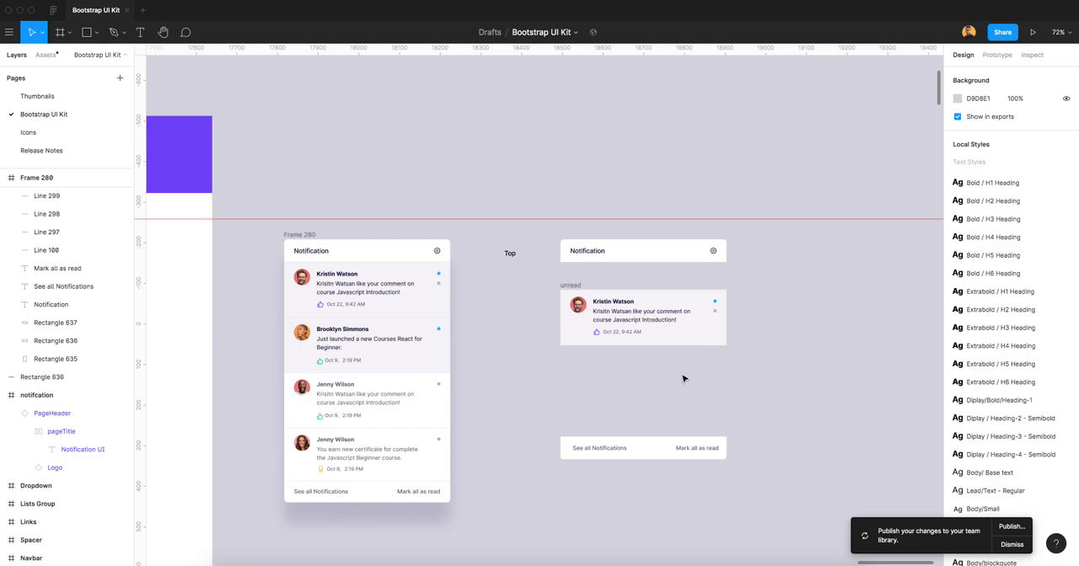
{"action": "scroll", "coordinate": [672, 346], "scroll_direction": "up", "scroll_amount": 2}
{"action": "scroll", "coordinate": [712, 374], "scroll_direction": "right", "scroll_amount": 2}
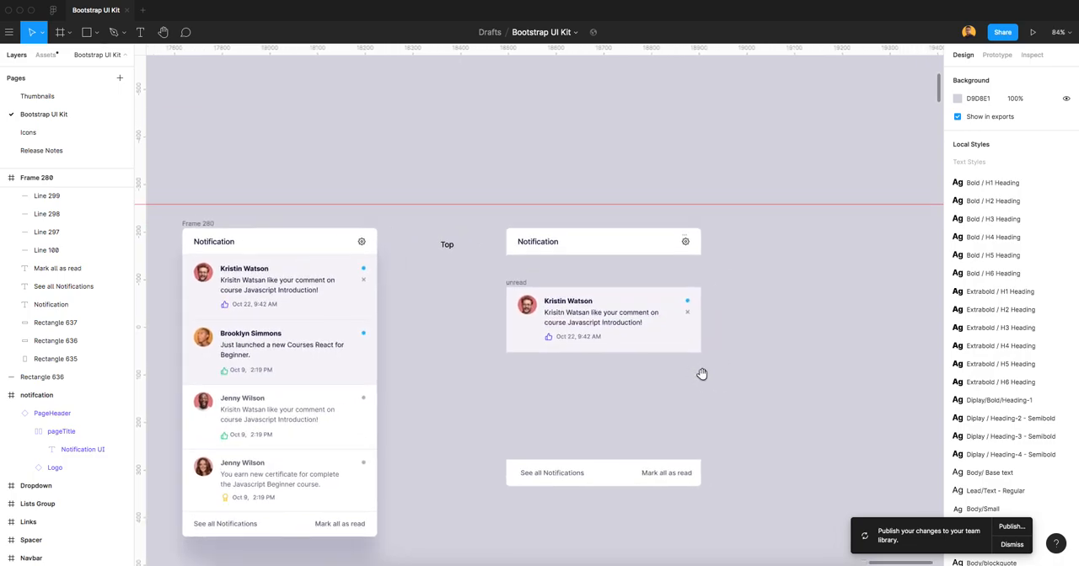
{"action": "left_click", "coordinate": [516, 284]}
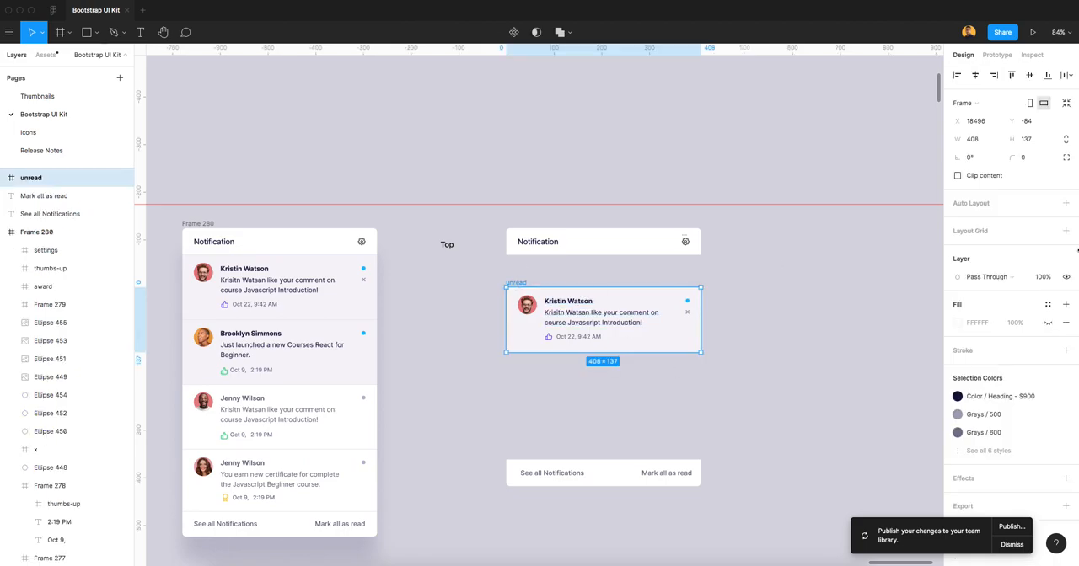
{"action": "left_click", "coordinate": [978, 204]}
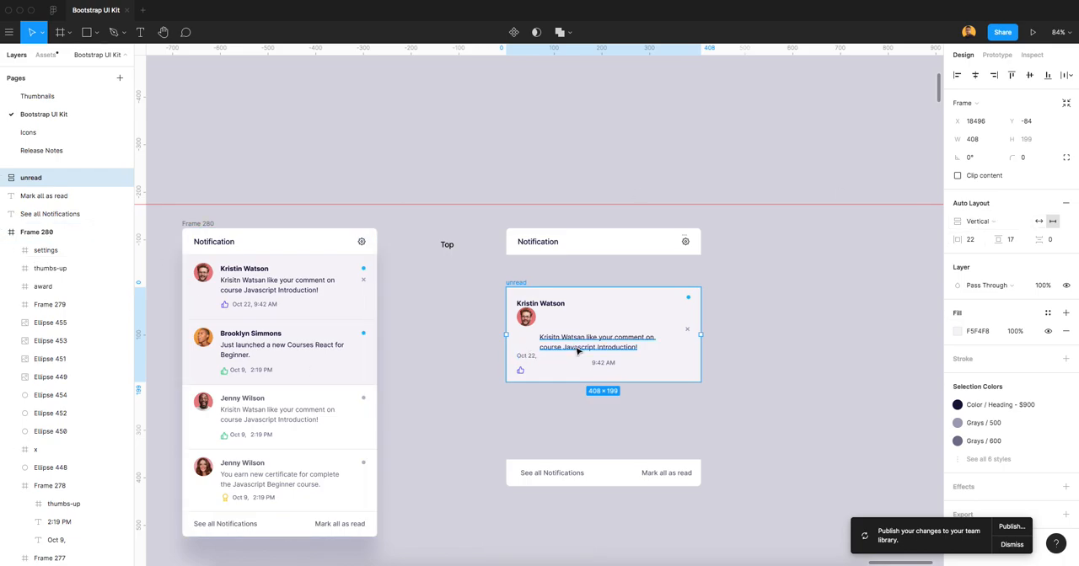
Wrap the avatar image inside the unread frame in its own frame and name it "profile".
{"action": "left_click", "coordinate": [4, 178]}
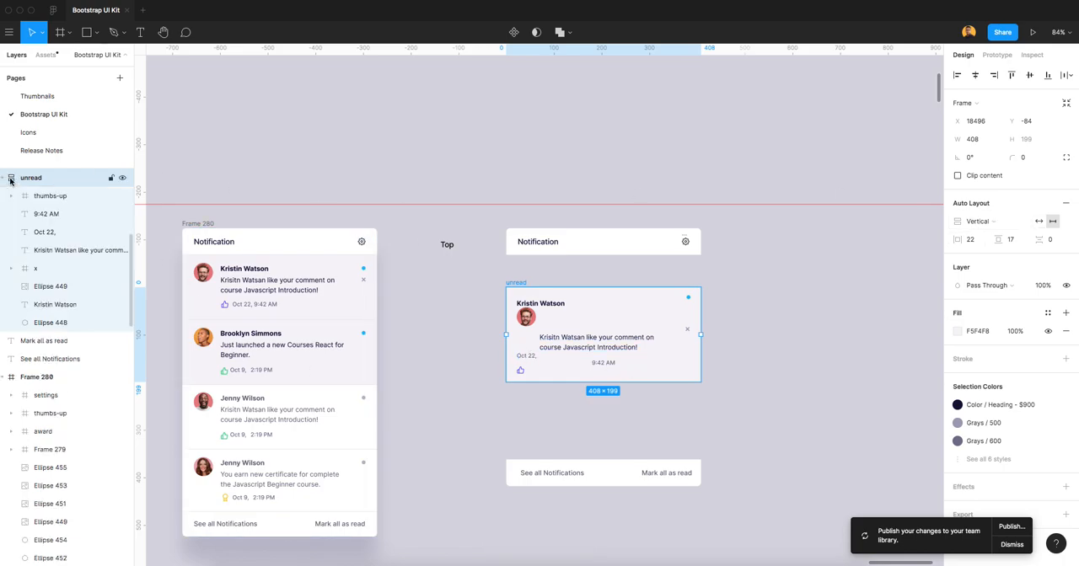
{"action": "scroll", "coordinate": [565, 324], "scroll_direction": "up", "scroll_amount": 2}
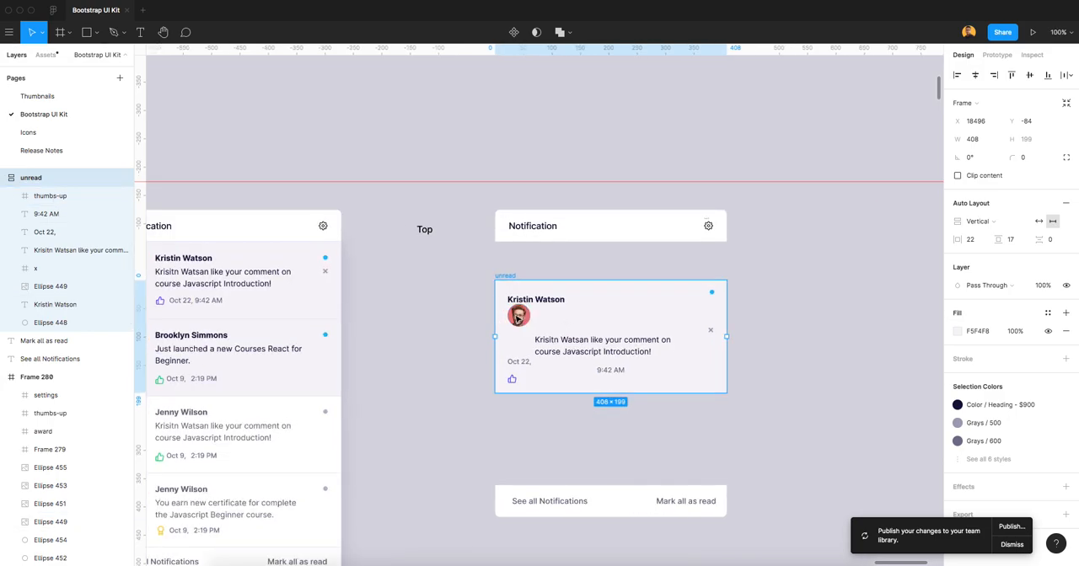
{"action": "left_click", "coordinate": [76, 286]}
{"action": "right_click", "coordinate": [73, 287]}
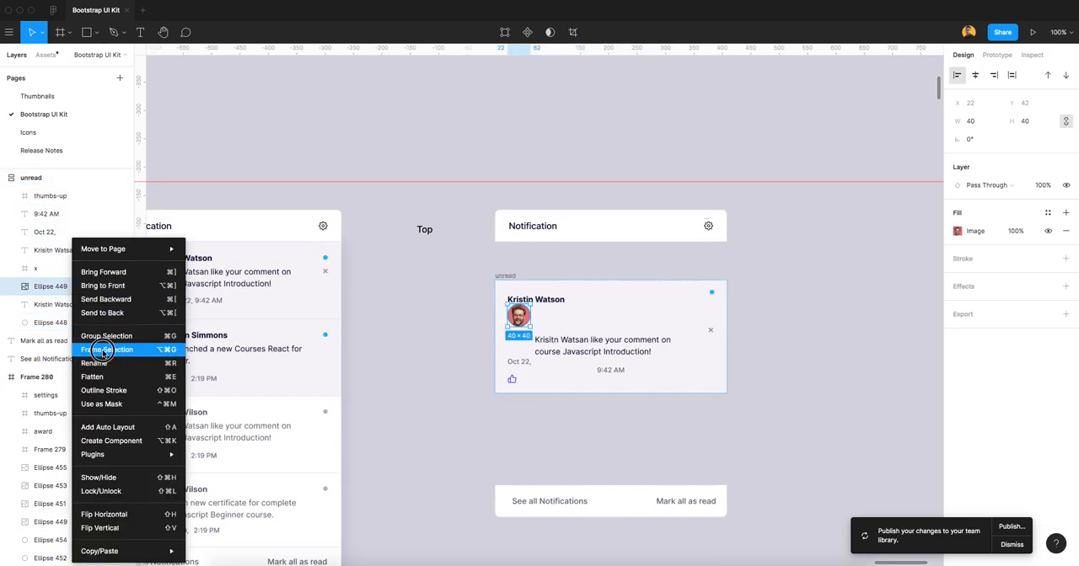
{"action": "left_click", "coordinate": [97, 349]}
{"action": "double_click", "coordinate": [57, 286]}
{"action": "type", "text": "not"}
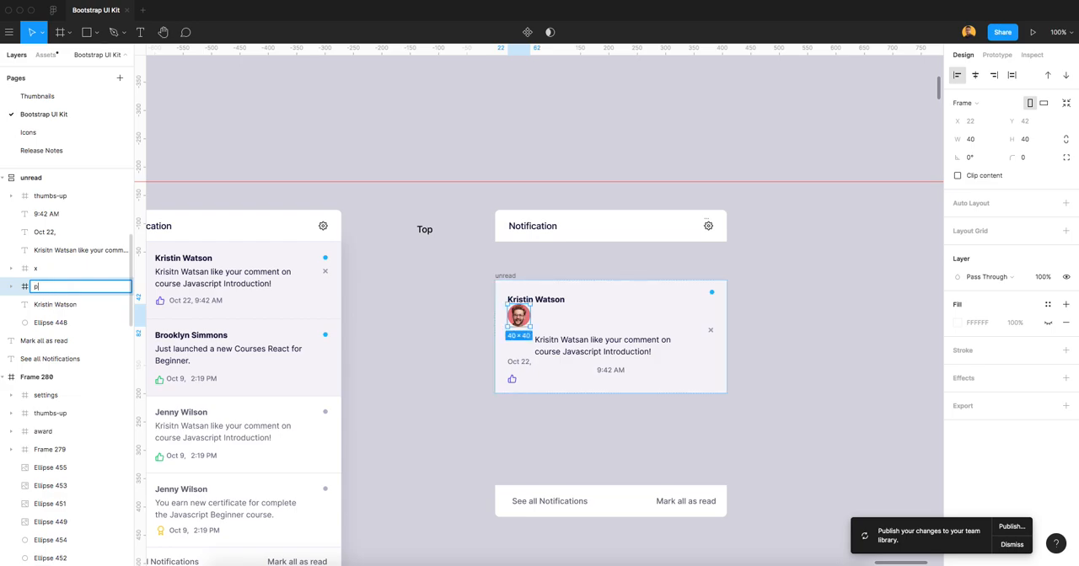
{"action": "type", "text": "file"}
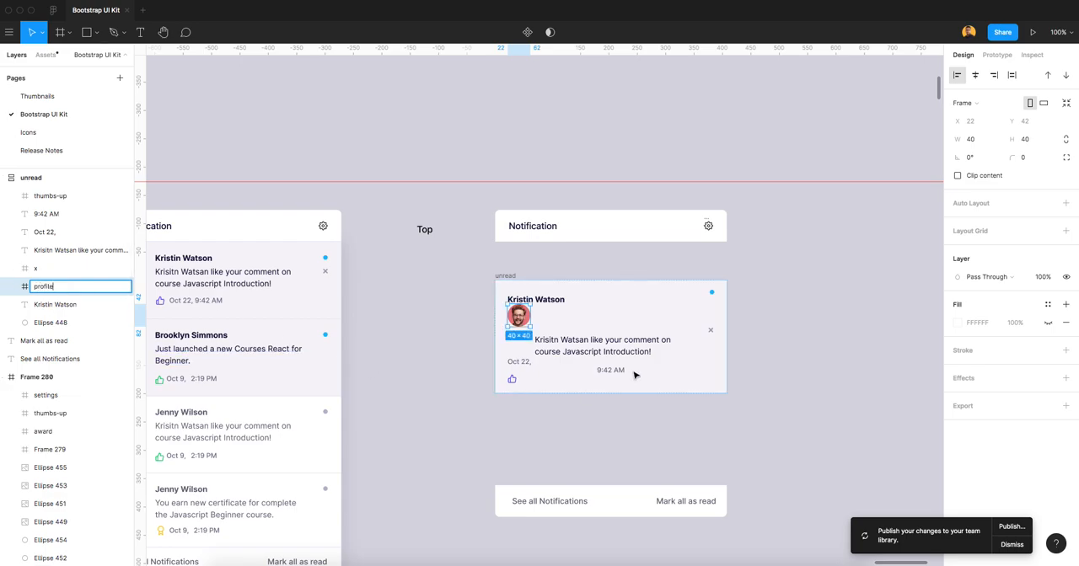
{"action": "left_click", "coordinate": [780, 359]}
Wrap the sender name and comment message texts of the unread item in a frame named "notificationContent".
{"action": "left_click", "coordinate": [603, 341]}
{"action": "left_click", "coordinate": [553, 300], "text": "shift"}
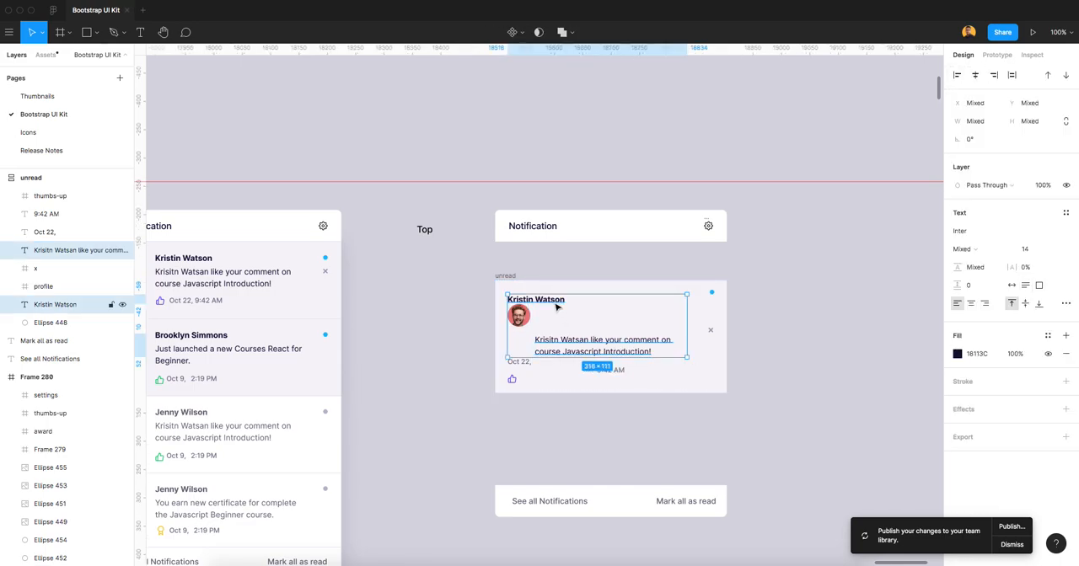
{"action": "right_click", "coordinate": [78, 246]}
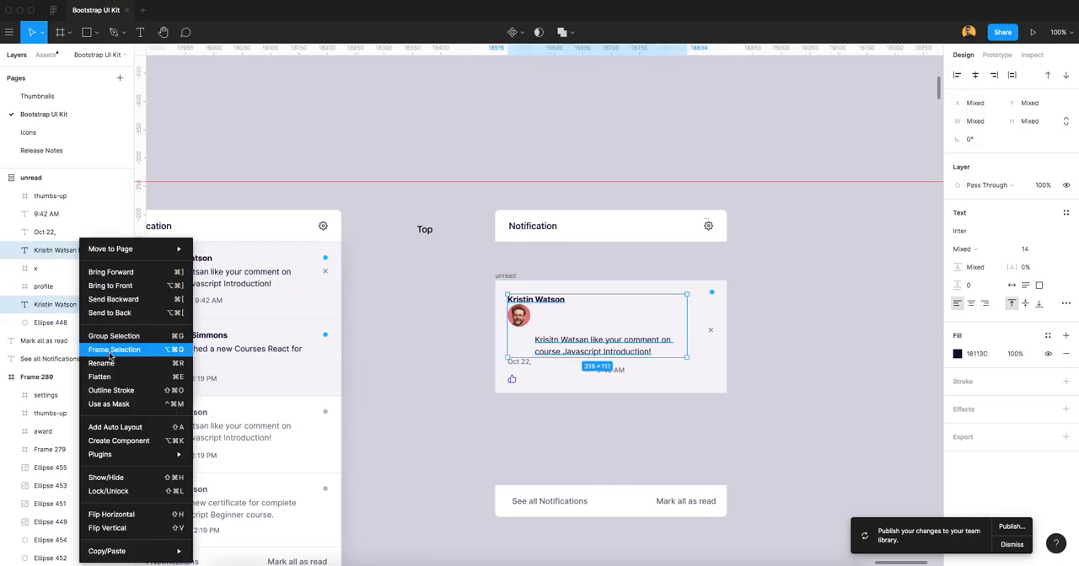
{"action": "left_click", "coordinate": [109, 353]}
{"action": "double_click", "coordinate": [50, 250]}
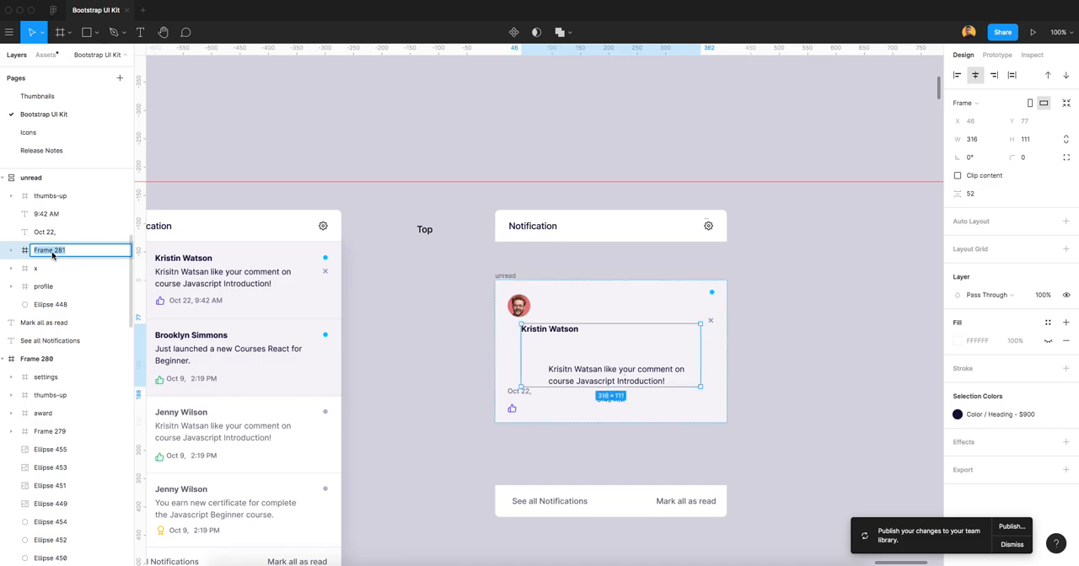
{"action": "type", "text": "notification-Content"}
{"action": "key", "text": "Return"}
{"action": "left_click", "coordinate": [93, 251]}
{"action": "double_click", "coordinate": [93, 251]}
{"action": "left_click", "coordinate": [72, 251]}
{"action": "key", "text": "BackSpace"}
Wrap the blue status dot and the x icon of the unread item in a frame named "action".
{"action": "left_click", "coordinate": [607, 293]}
{"action": "left_click", "coordinate": [711, 293]}
{"action": "left_click", "coordinate": [711, 321], "text": "shift"}
{"action": "left_click", "coordinate": [76, 272]}
{"action": "right_click", "coordinate": [75, 272]}
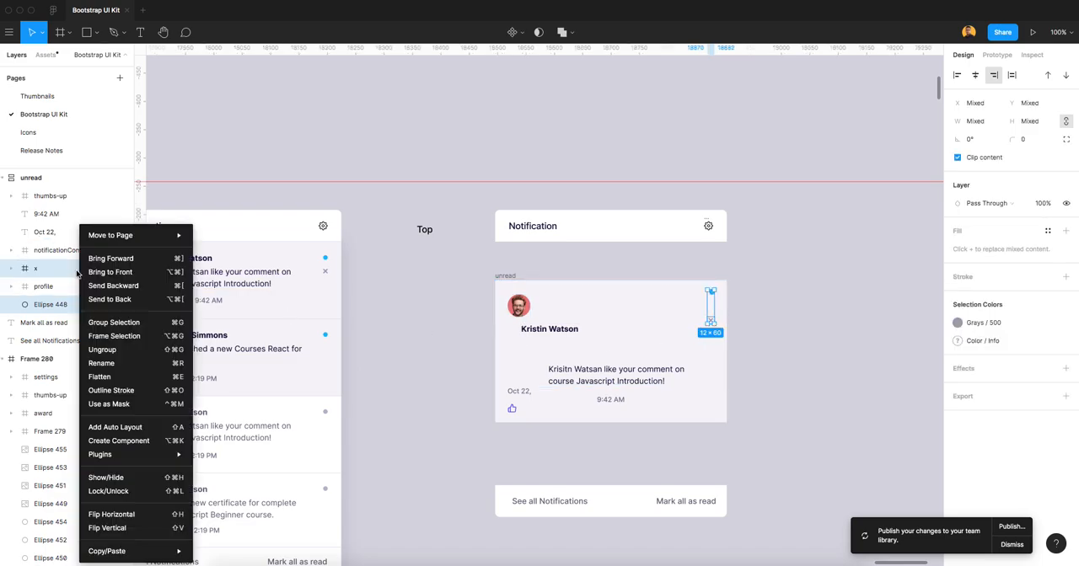
{"action": "left_click", "coordinate": [116, 337]}
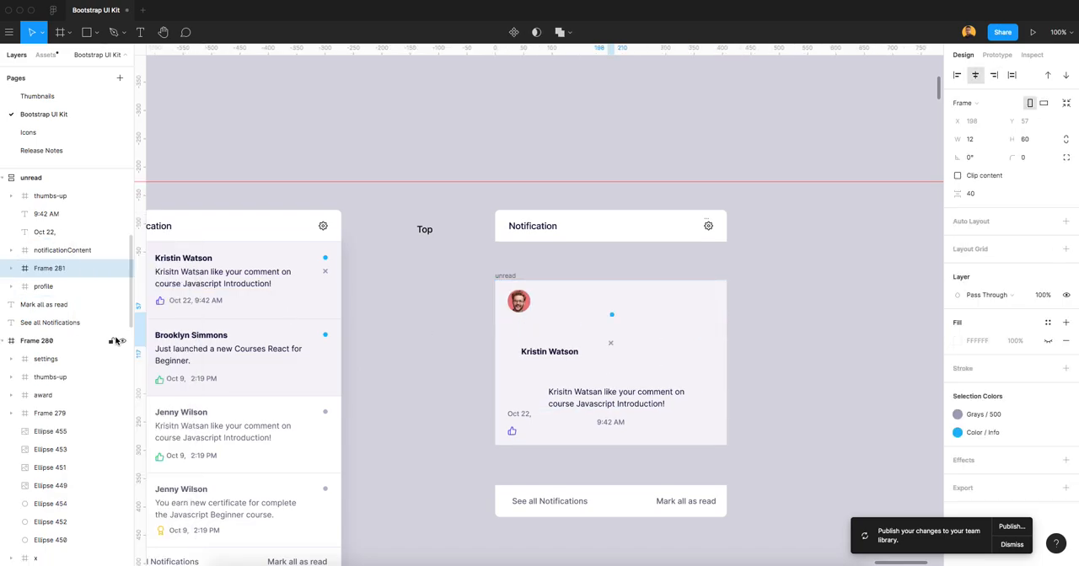
{"action": "double_click", "coordinate": [53, 269]}
{"action": "type", "text": "r"}
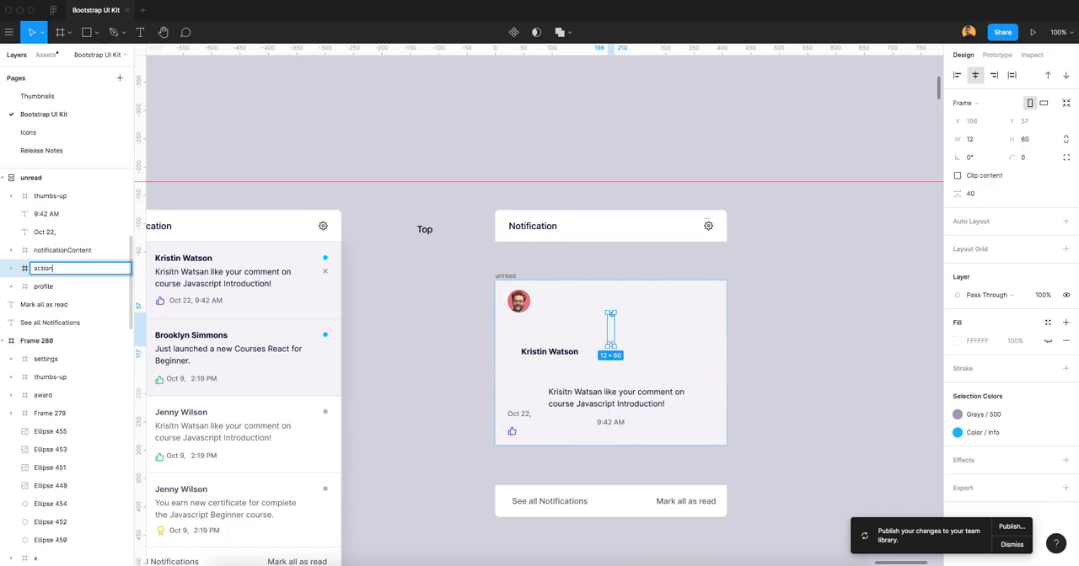
{"action": "key", "text": "Return"}
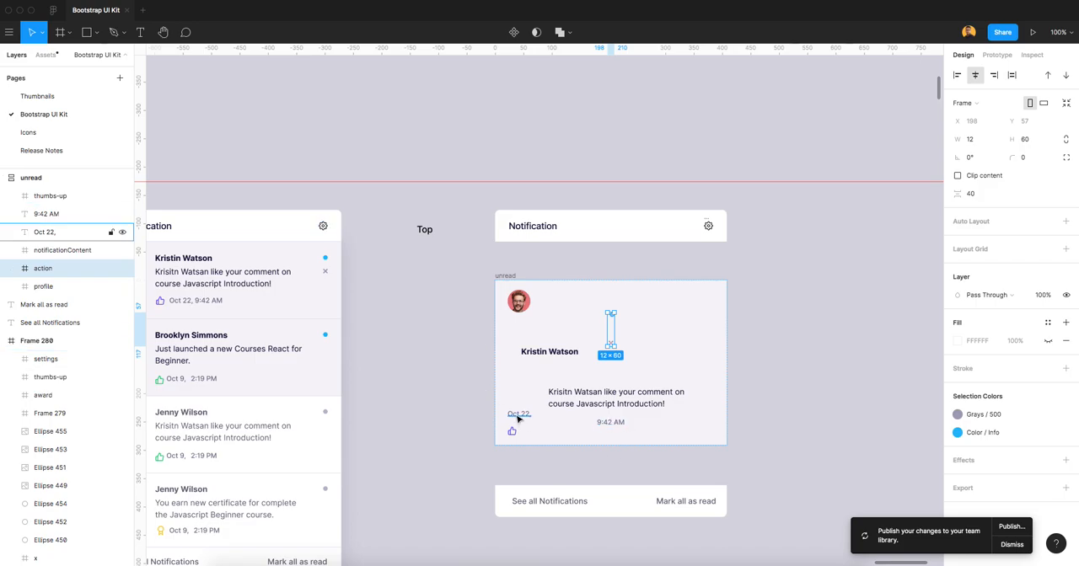
Wrap the date text, time text and thumbs-up icon of the unread item in a frame named "info".
{"action": "left_click", "coordinate": [47, 232]}
{"action": "left_click", "coordinate": [50, 206], "text": "shift"}
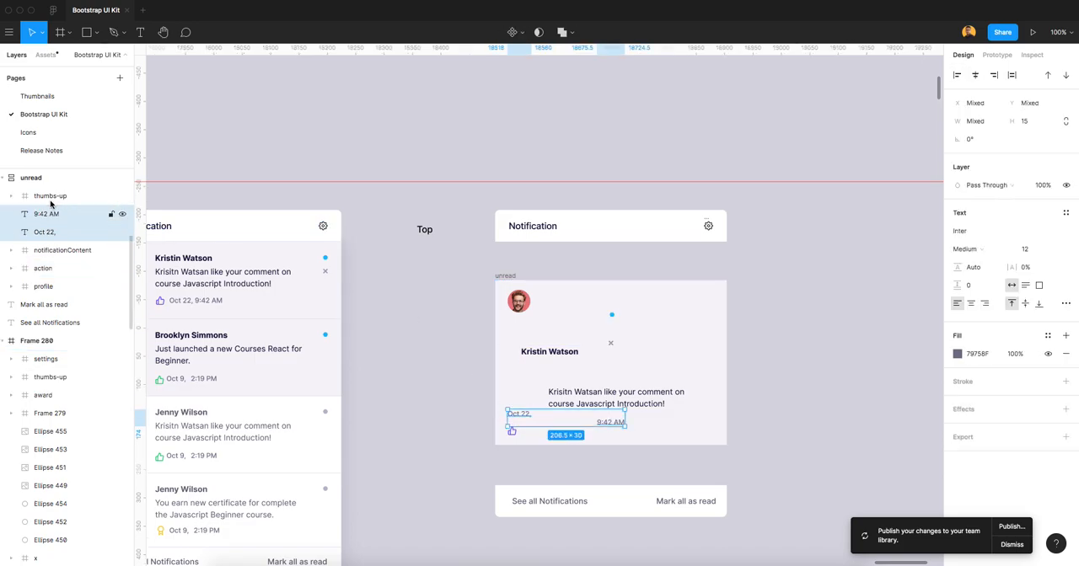
{"action": "left_click", "coordinate": [51, 202], "text": "shift"}
{"action": "right_click", "coordinate": [61, 206]}
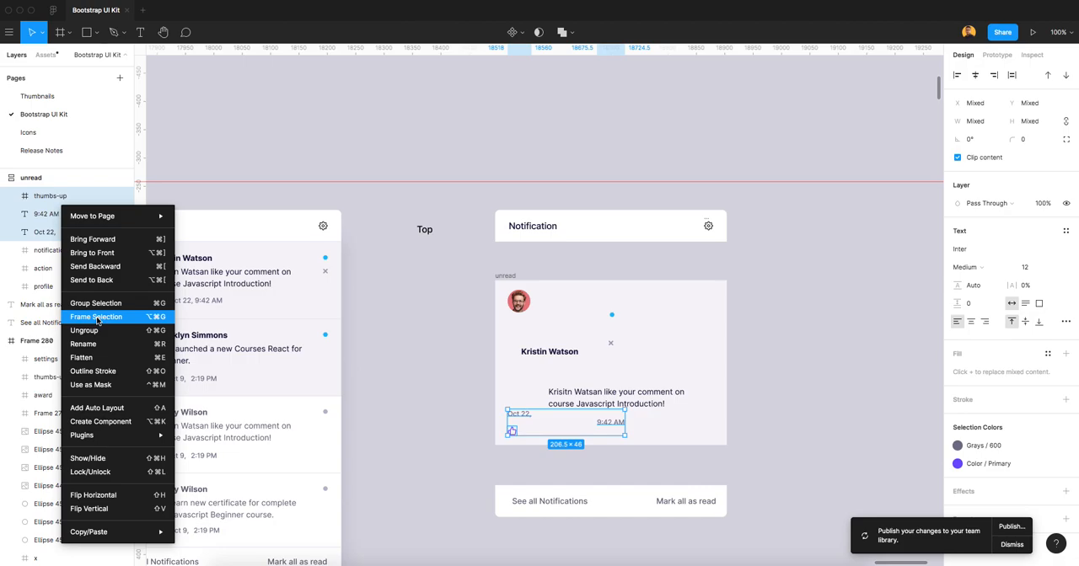
{"action": "left_click", "coordinate": [97, 318]}
{"action": "left_click_drag", "start_coordinate": [519, 431], "coordinate": [565, 434]}
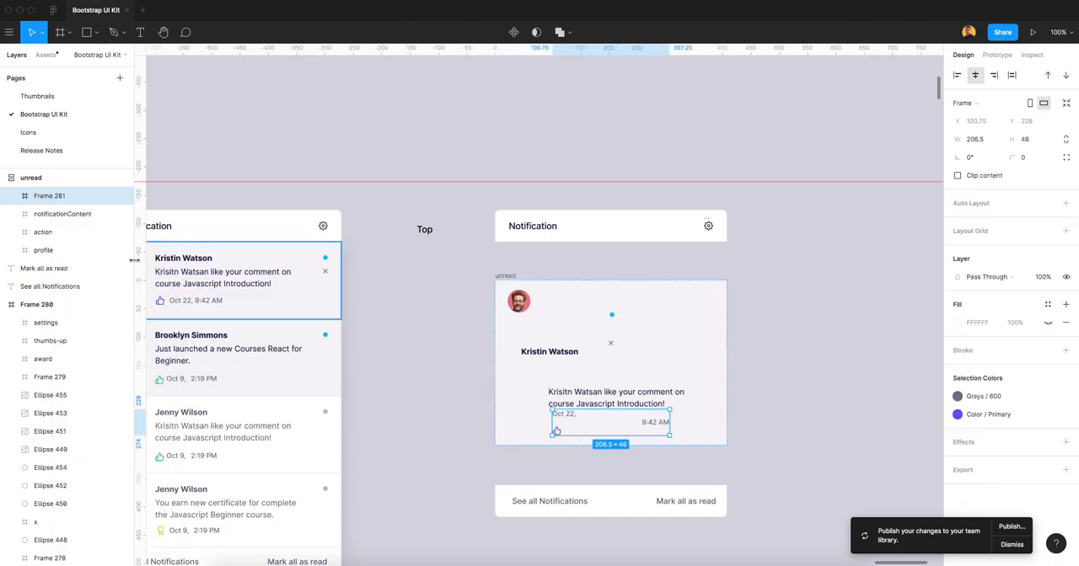
{"action": "double_click", "coordinate": [59, 199]}
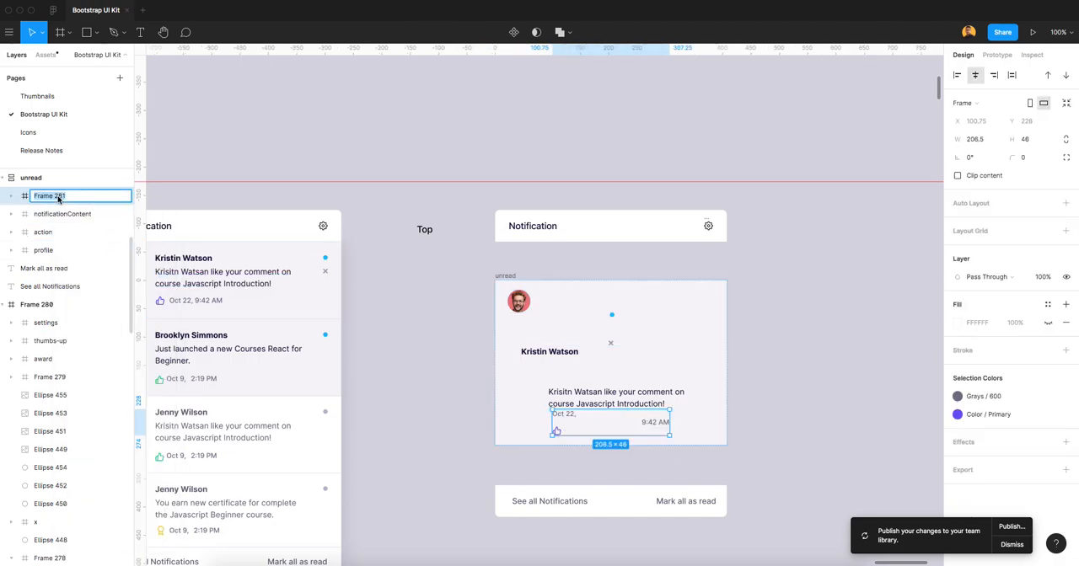
{"action": "type", "text": "co"}
{"action": "key", "text": "Return"}
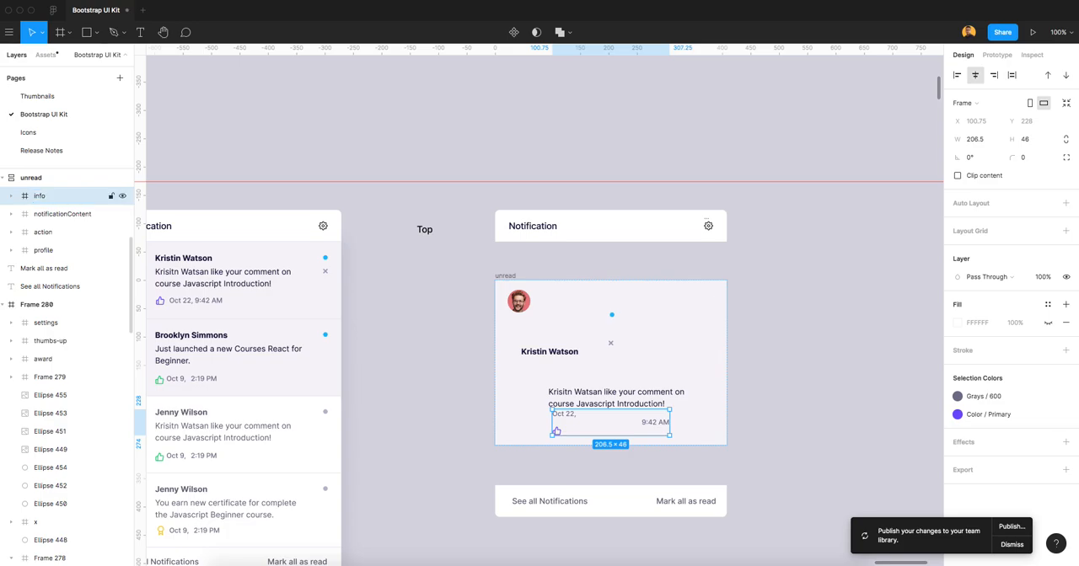
Wrap the info and notificationContent frames together in a parent frame named "content".
{"action": "left_click", "coordinate": [520, 302]}
{"action": "left_click", "coordinate": [612, 327]}
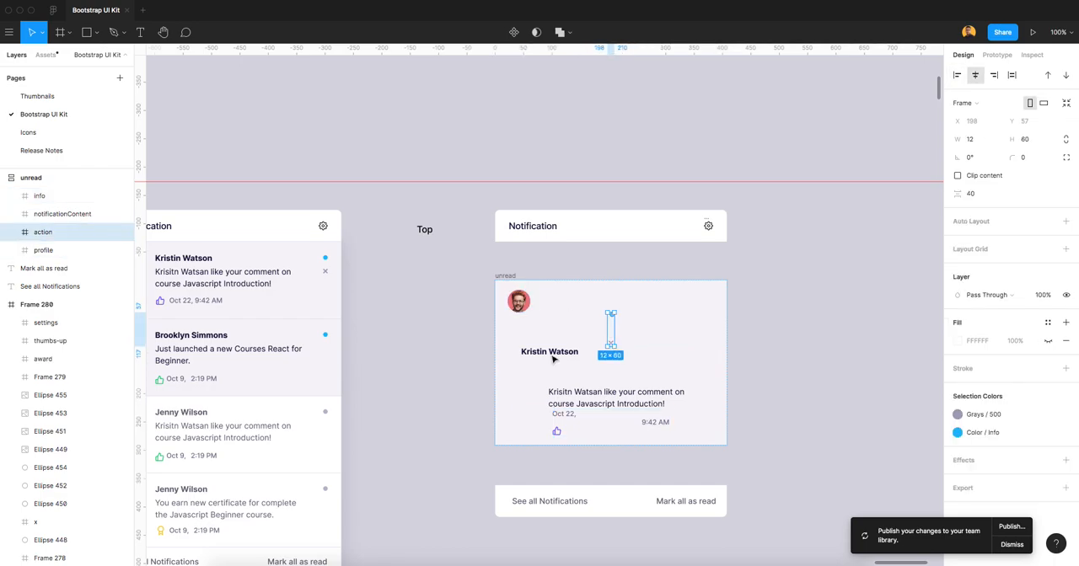
{"action": "left_click", "coordinate": [544, 352]}
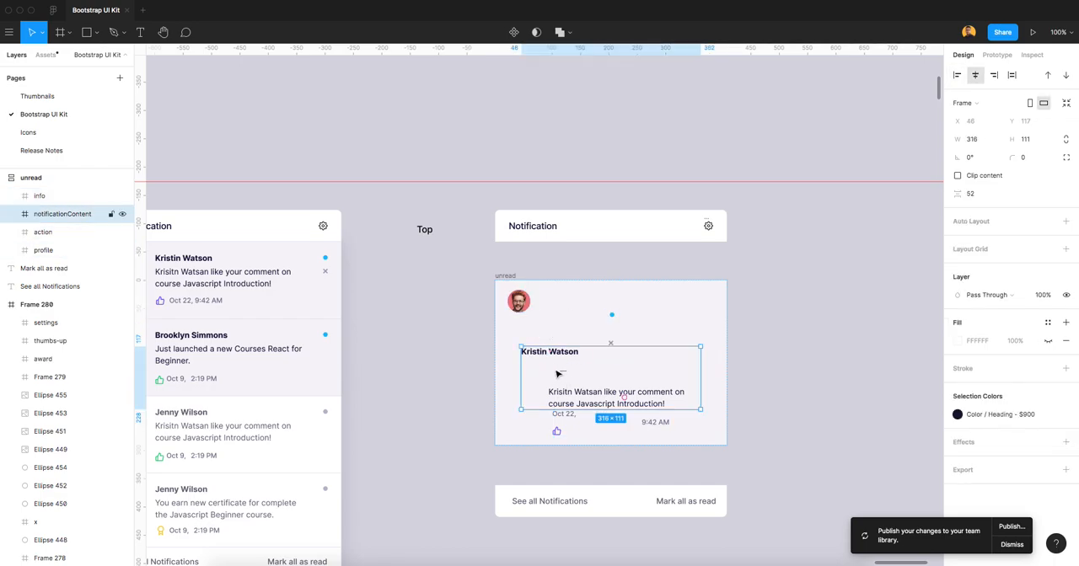
{"action": "left_click", "coordinate": [570, 422]}
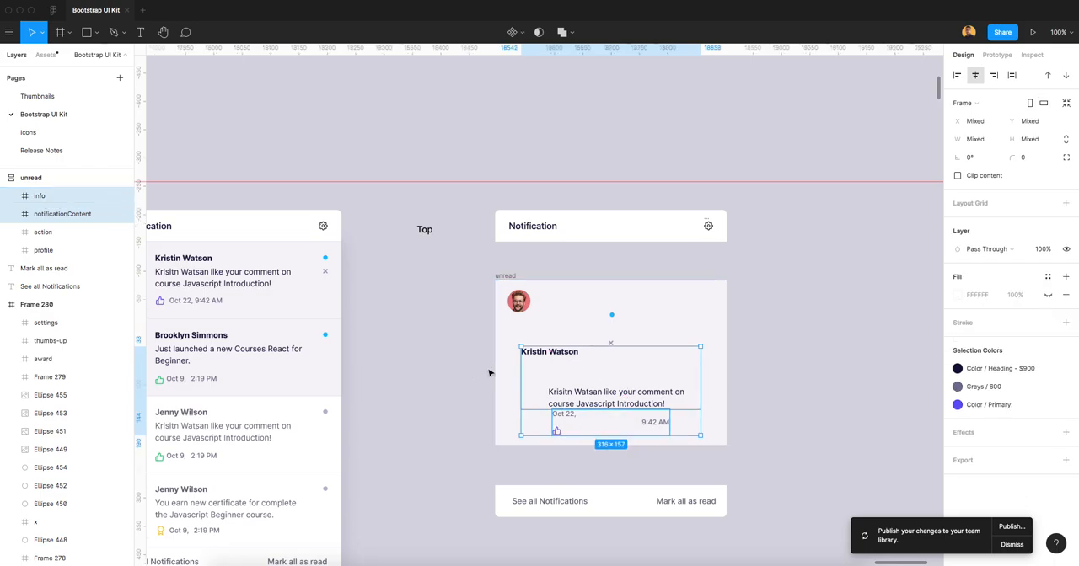
{"action": "right_click", "coordinate": [77, 208]}
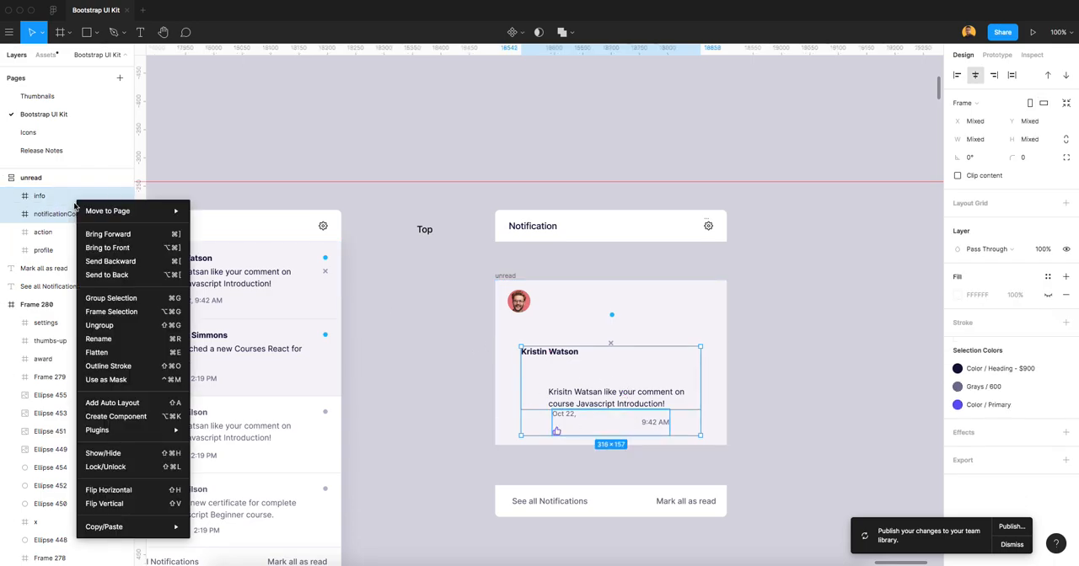
{"action": "left_click", "coordinate": [108, 314]}
{"action": "double_click", "coordinate": [49, 196]}
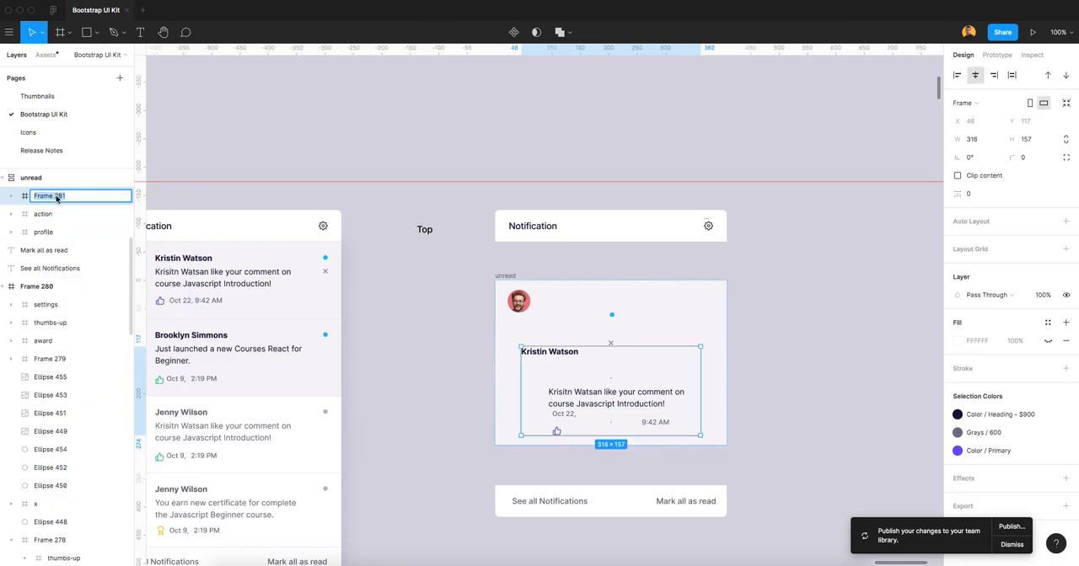
{"action": "type", "text": "content"}
{"action": "key", "text": "Return"}
{"action": "left_click", "coordinate": [826, 361]}
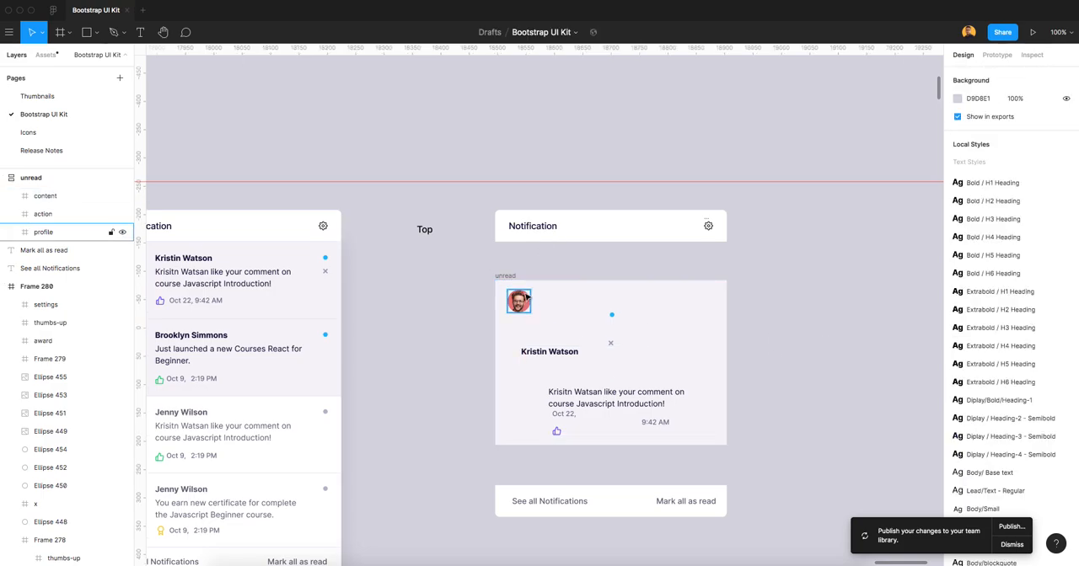
Switch the unread frame's auto layout direction to Horizontal.
{"action": "left_click", "coordinate": [522, 300]}
{"action": "left_click", "coordinate": [982, 224]}
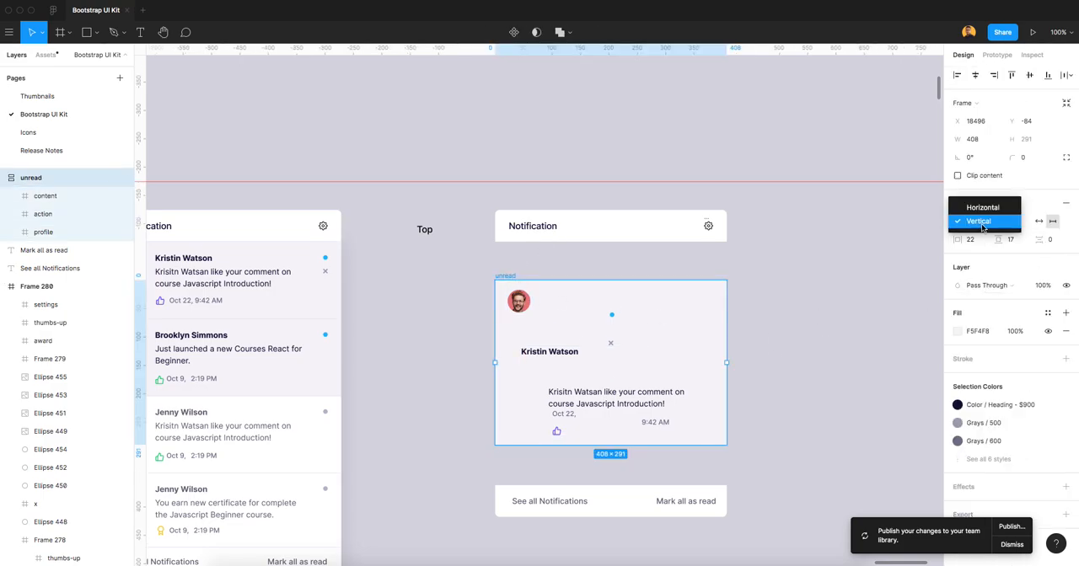
{"action": "left_click", "coordinate": [982, 207]}
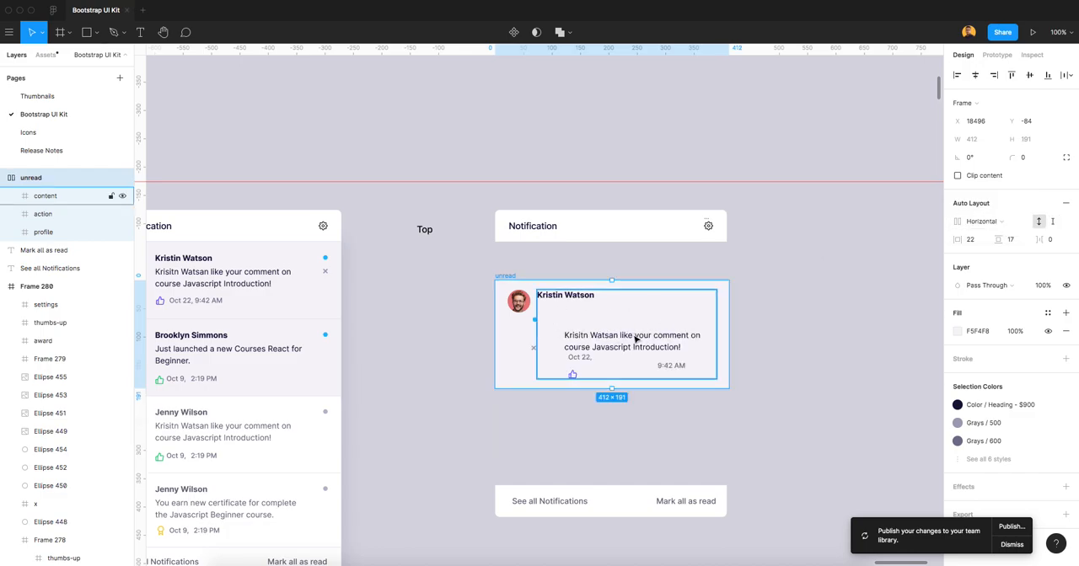
Set both the horizontal and vertical auto-layout padding of the unread frame to 24.
{"action": "scroll", "coordinate": [629, 334], "scroll_direction": "up", "scroll_amount": 5}
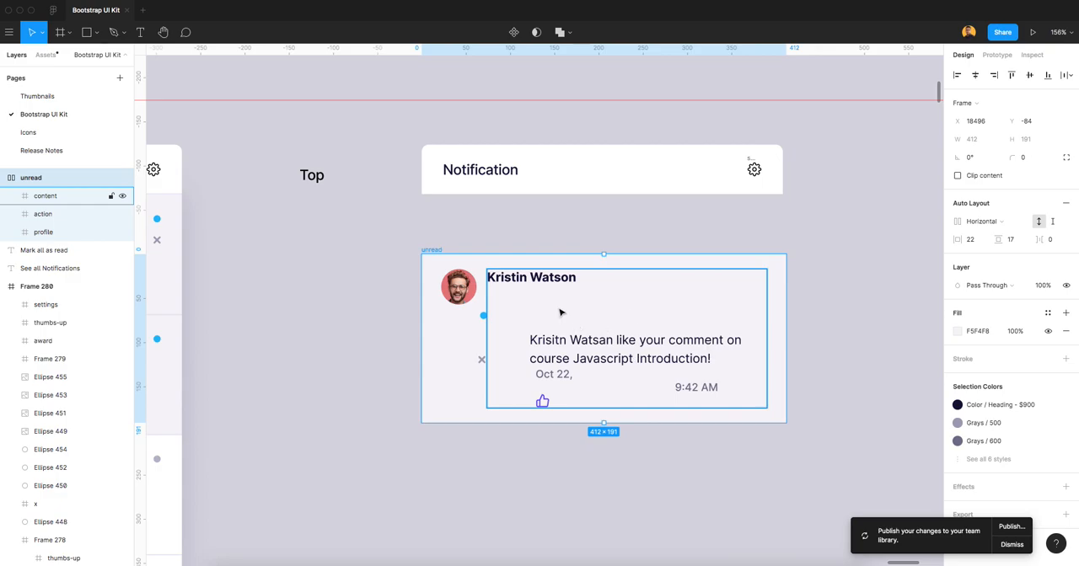
{"action": "left_click", "coordinate": [456, 294]}
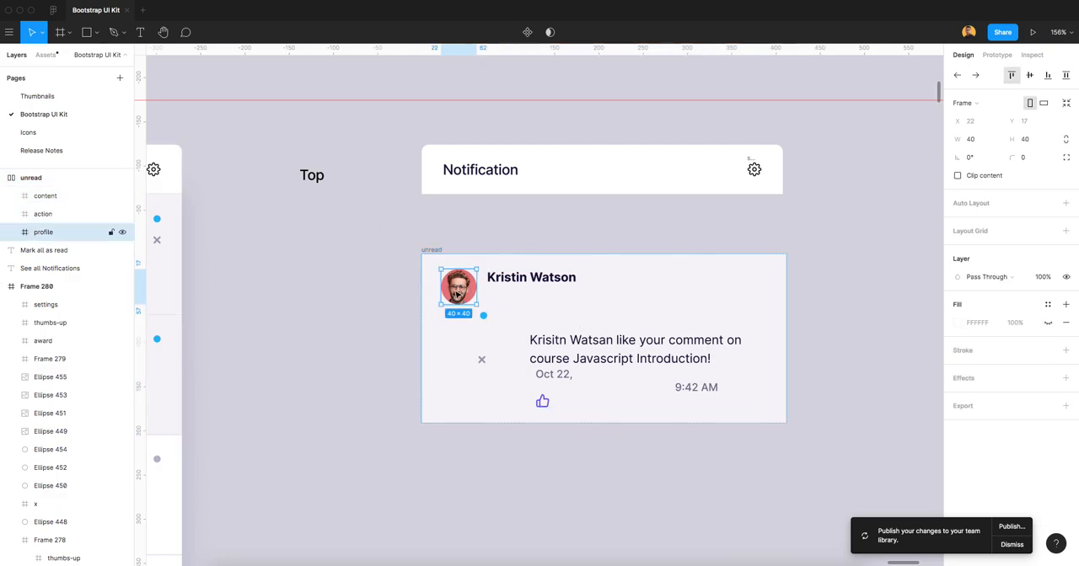
{"action": "left_click", "coordinate": [435, 251]}
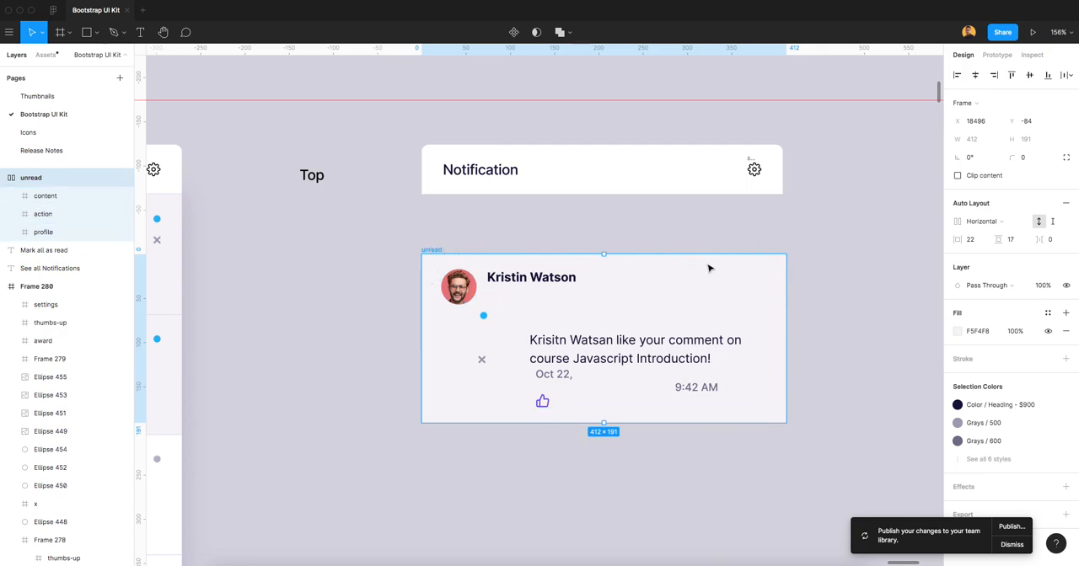
{"action": "left_click", "coordinate": [976, 242]}
{"action": "type", "text": "24"}
{"action": "key", "text": "Tab"}
{"action": "type", "text": "2"}
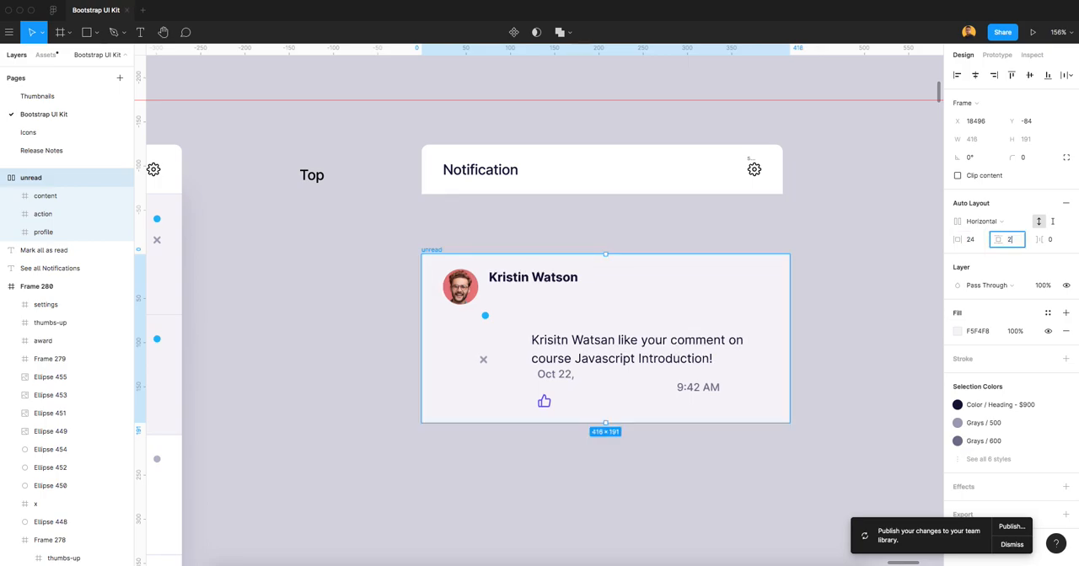
{"action": "type", "text": "4"}
{"action": "key", "text": "Tab"}
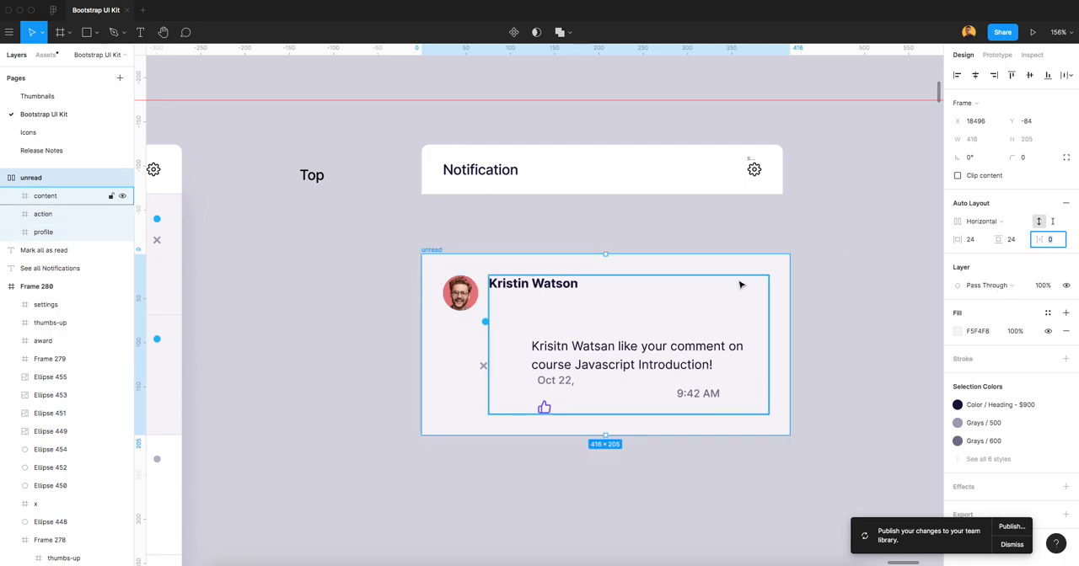
Reorder the action frame after the content frame in the unread item and align it to the top.
{"action": "left_click", "coordinate": [53, 195]}
{"action": "left_click", "coordinate": [55, 216]}
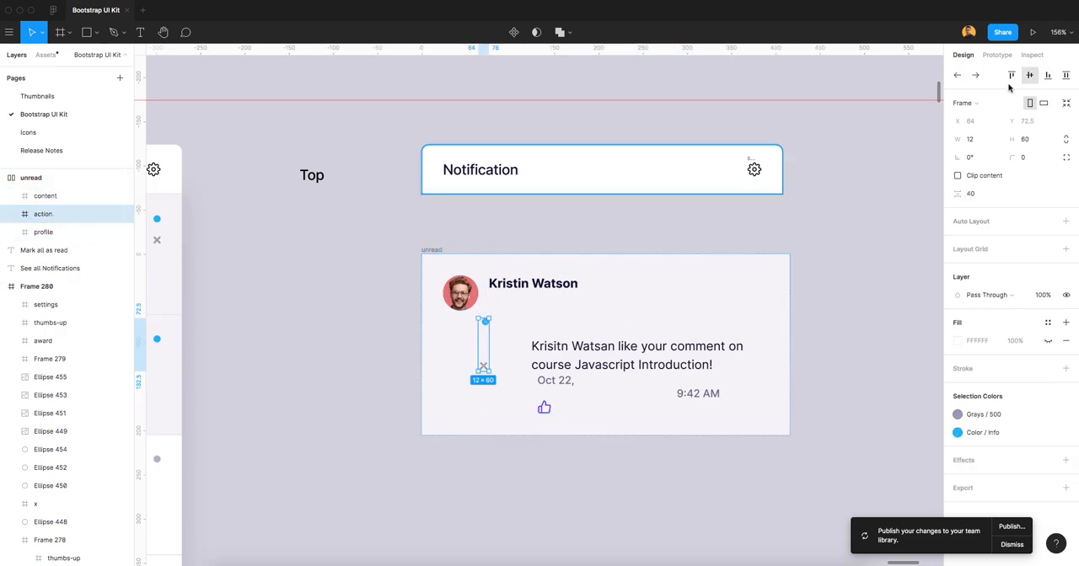
{"action": "left_click", "coordinate": [978, 78]}
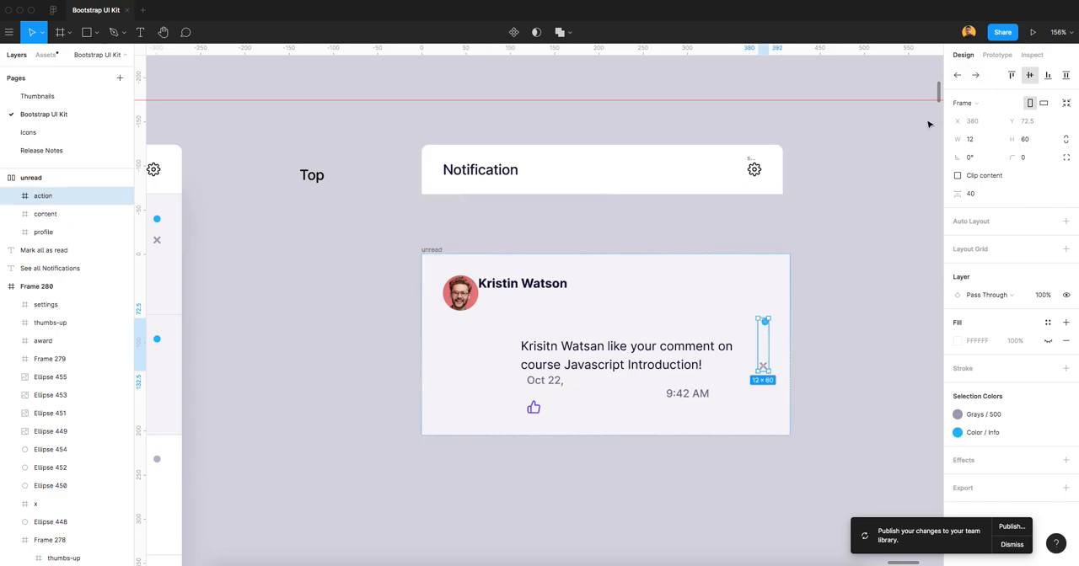
{"action": "left_click", "coordinate": [1011, 75]}
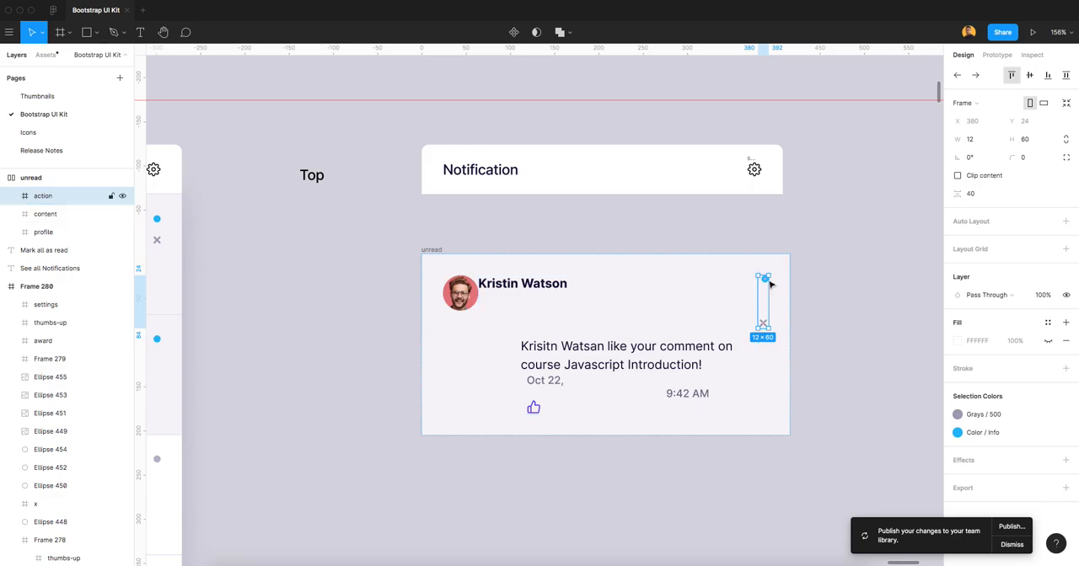
Align the notification message text to the left edge of the notificationContent frame, under the person's name.
{"action": "left_click", "coordinate": [542, 298]}
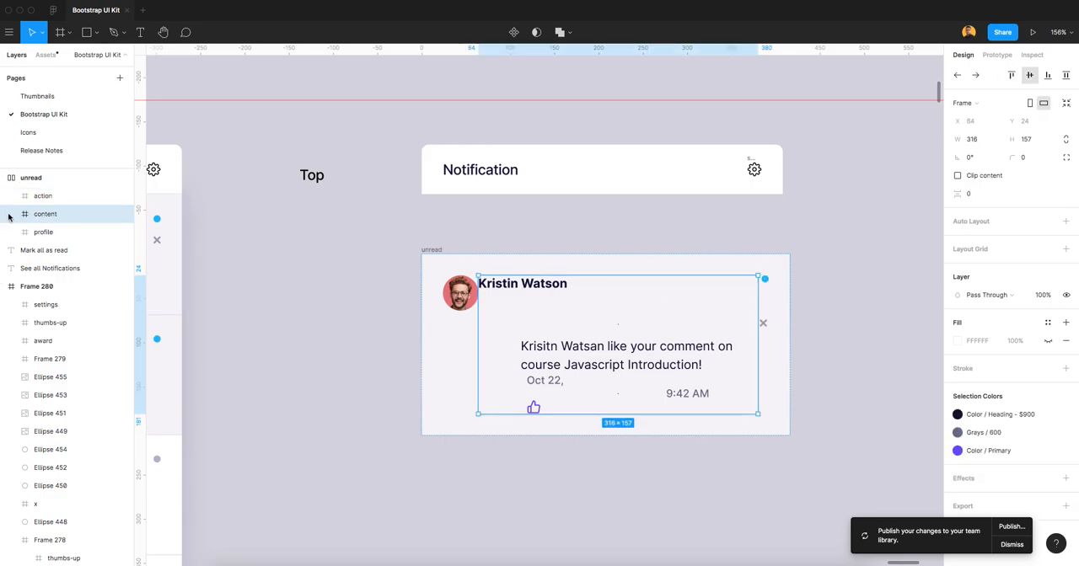
{"action": "left_click", "coordinate": [10, 216]}
{"action": "left_click", "coordinate": [49, 233]}
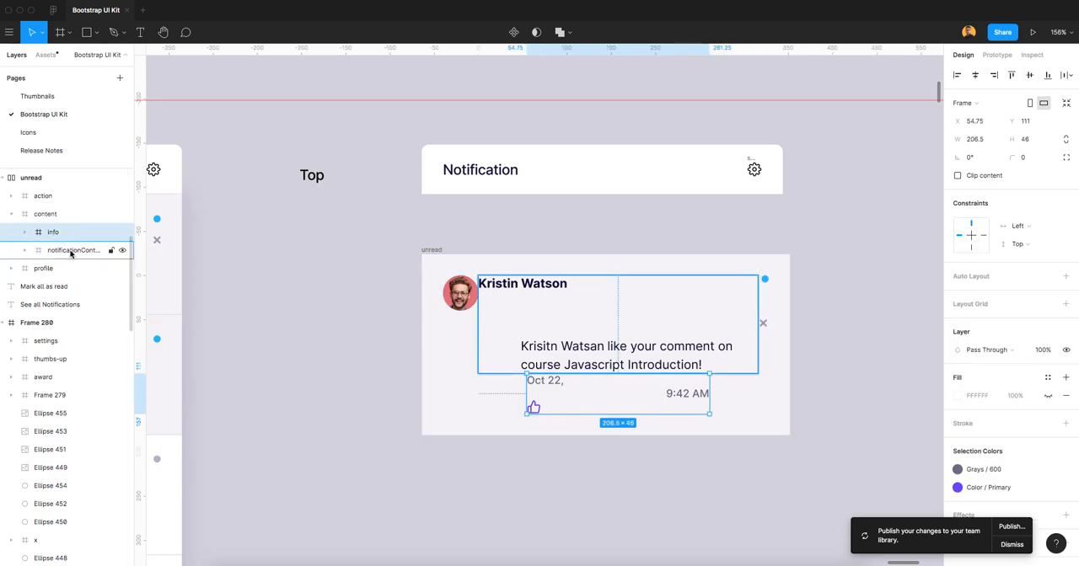
{"action": "left_click", "coordinate": [71, 252]}
{"action": "left_click", "coordinate": [24, 252]}
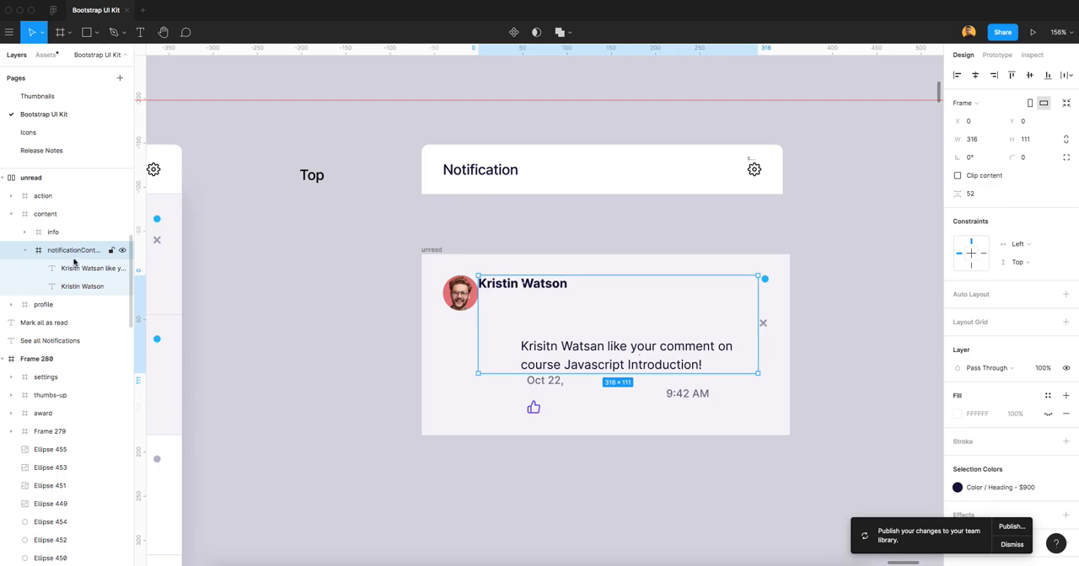
{"action": "left_click", "coordinate": [75, 270]}
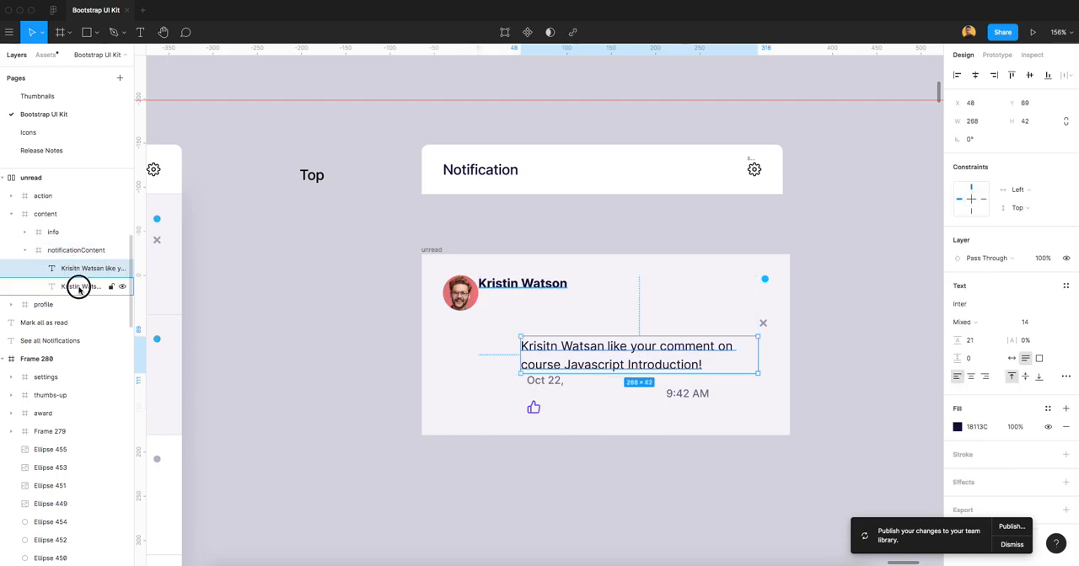
{"action": "left_click", "coordinate": [80, 288]}
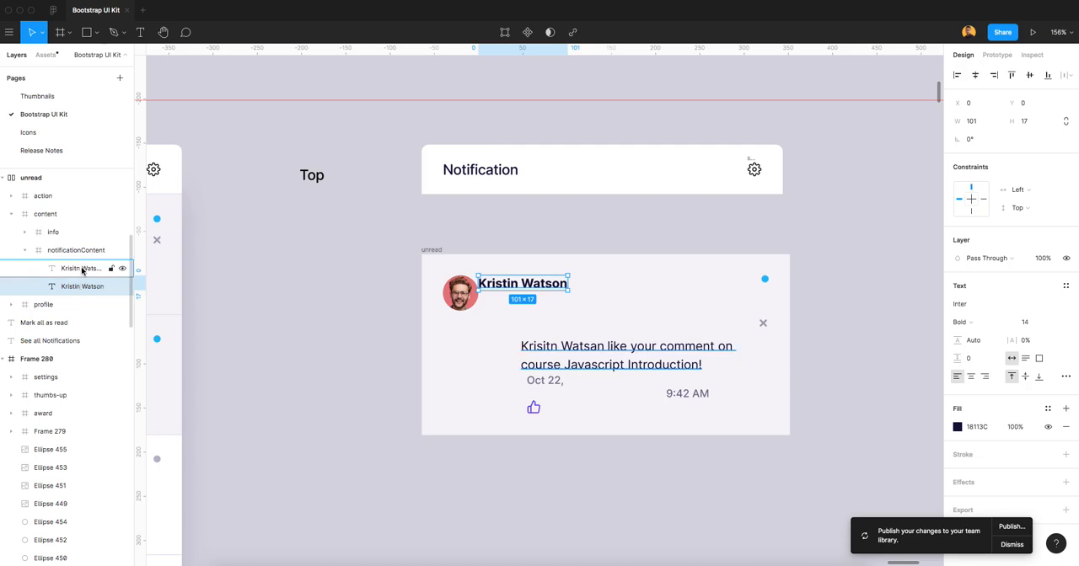
{"action": "left_click", "coordinate": [82, 268]}
{"action": "left_click", "coordinate": [957, 76]}
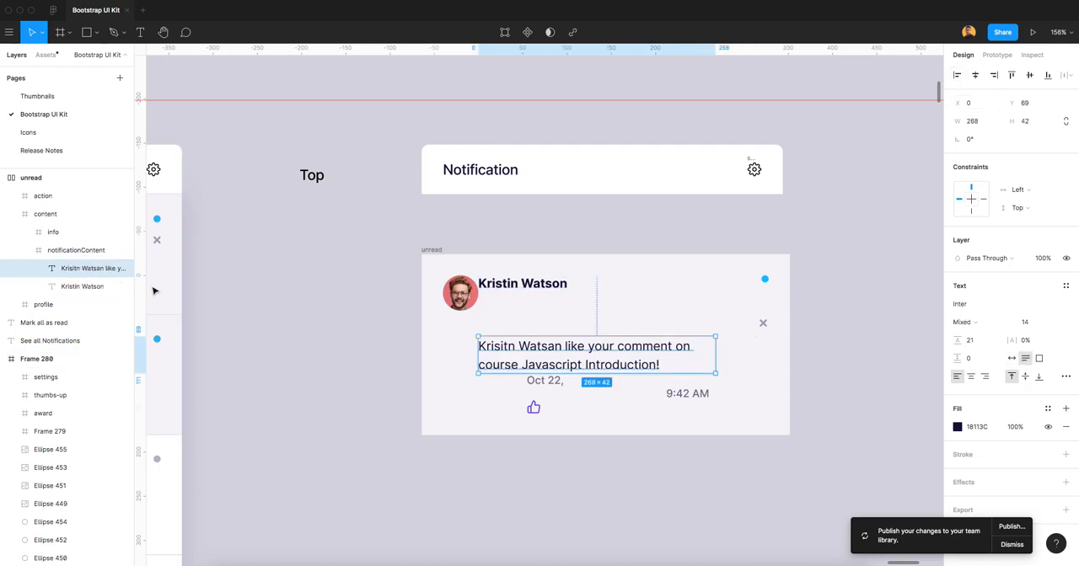
Set the vertical spacing between the name and message texts in the notificationContent frame to 8.
{"action": "left_click", "coordinate": [79, 250]}
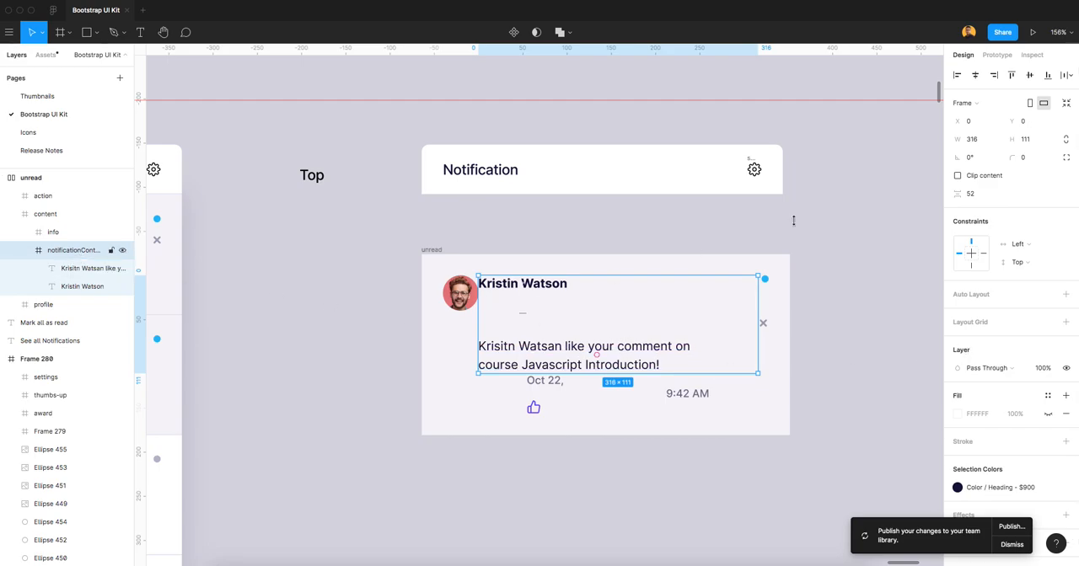
{"action": "left_click", "coordinate": [974, 195]}
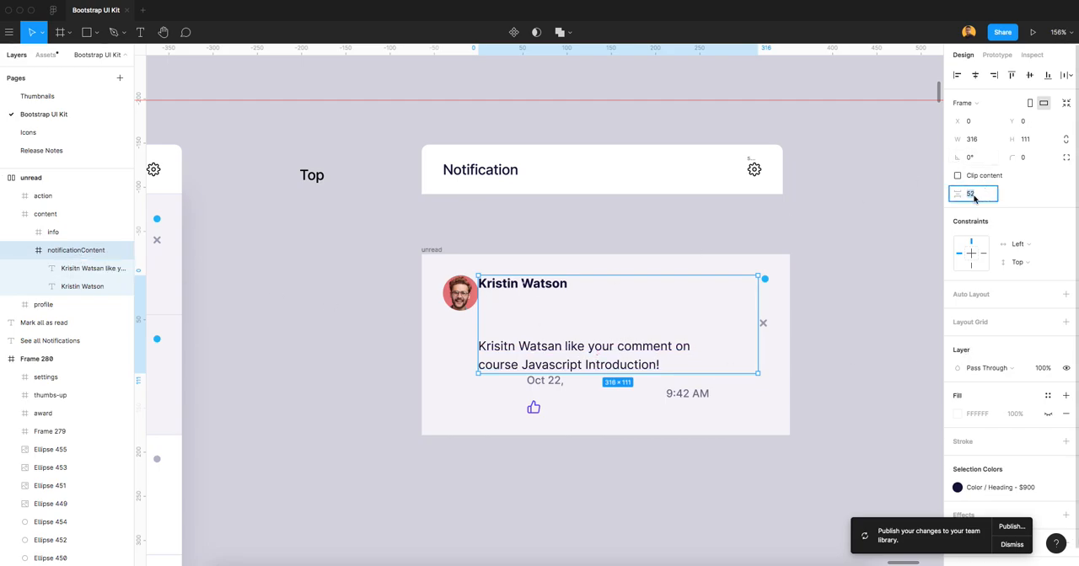
{"action": "type", "text": "16"}
{"action": "key", "text": "Tab"}
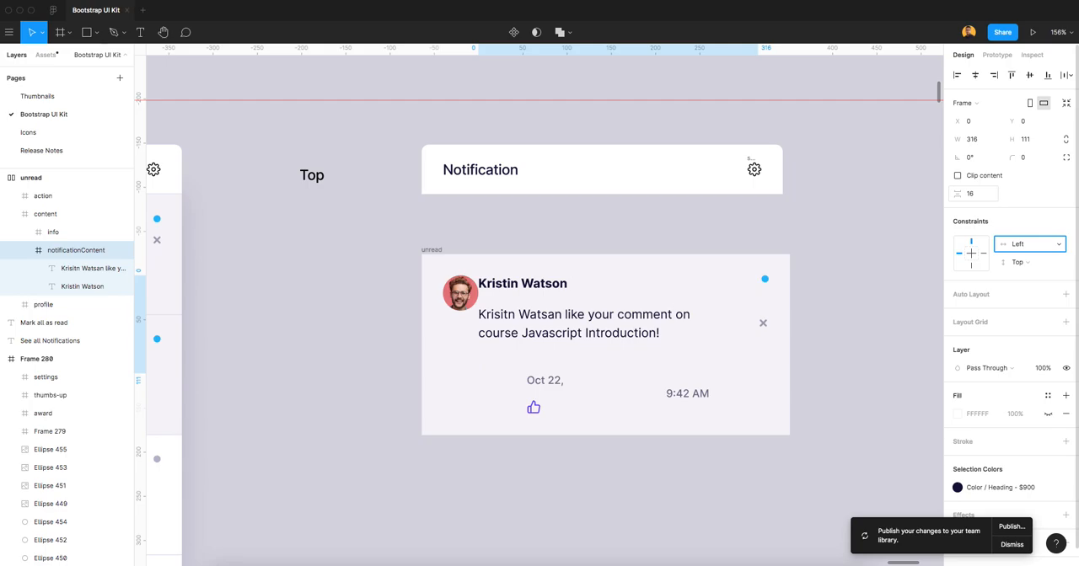
{"action": "left_click", "coordinate": [975, 195]}
{"action": "key", "text": "Tab"}
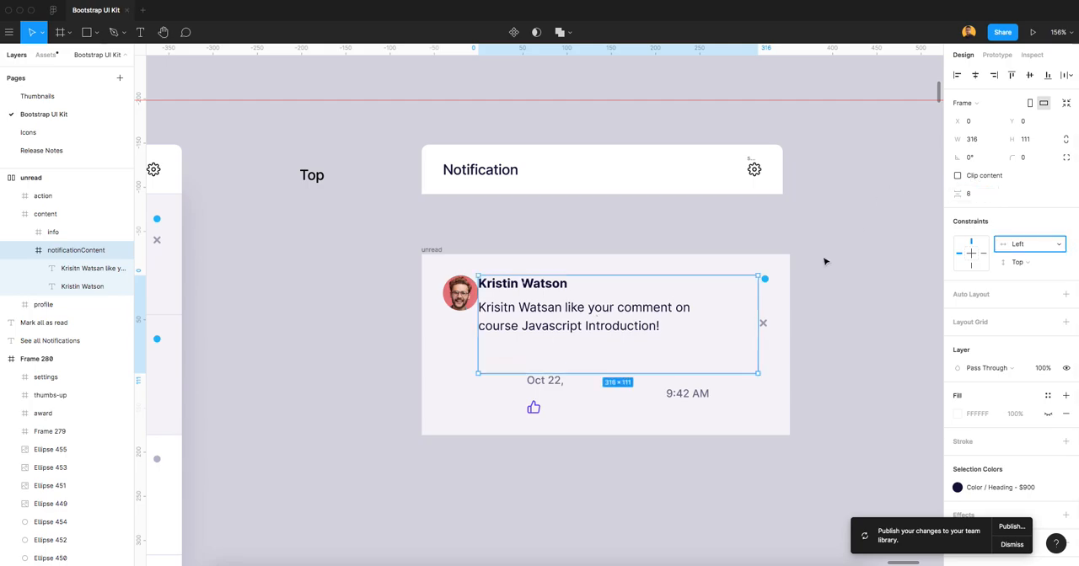
Add auto layout to the info frame inside the content frame.
{"action": "left_click", "coordinate": [24, 250]}
{"action": "left_click", "coordinate": [53, 233]}
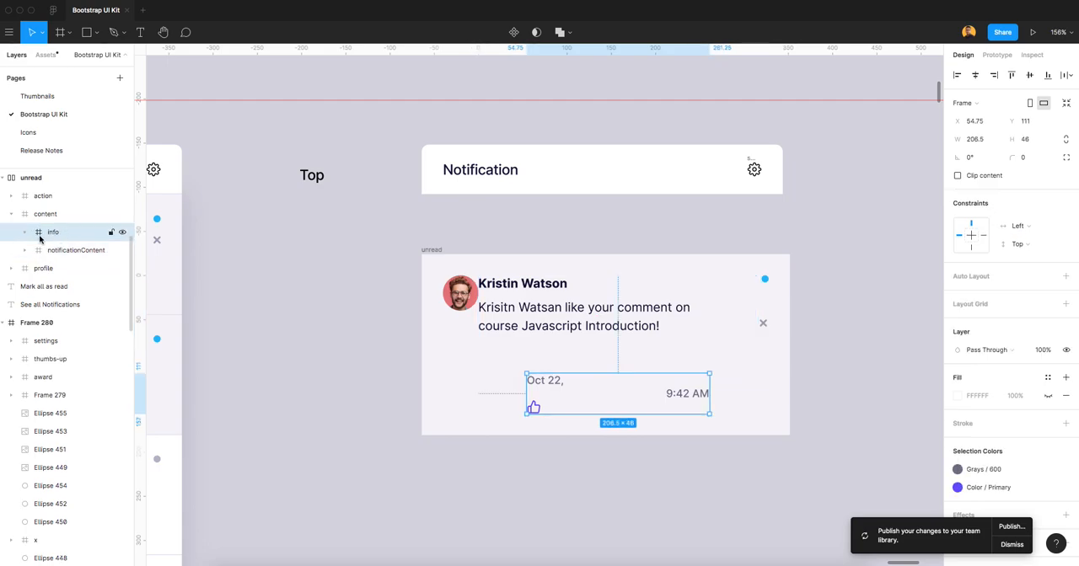
{"action": "left_click", "coordinate": [61, 217]}
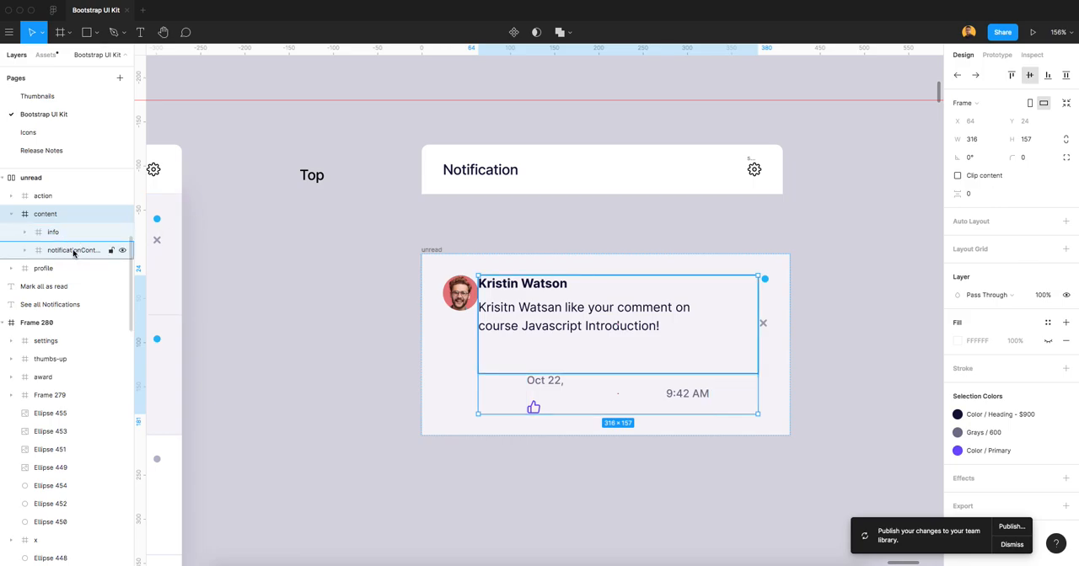
{"action": "left_click", "coordinate": [56, 233]}
{"action": "left_click", "coordinate": [62, 233]}
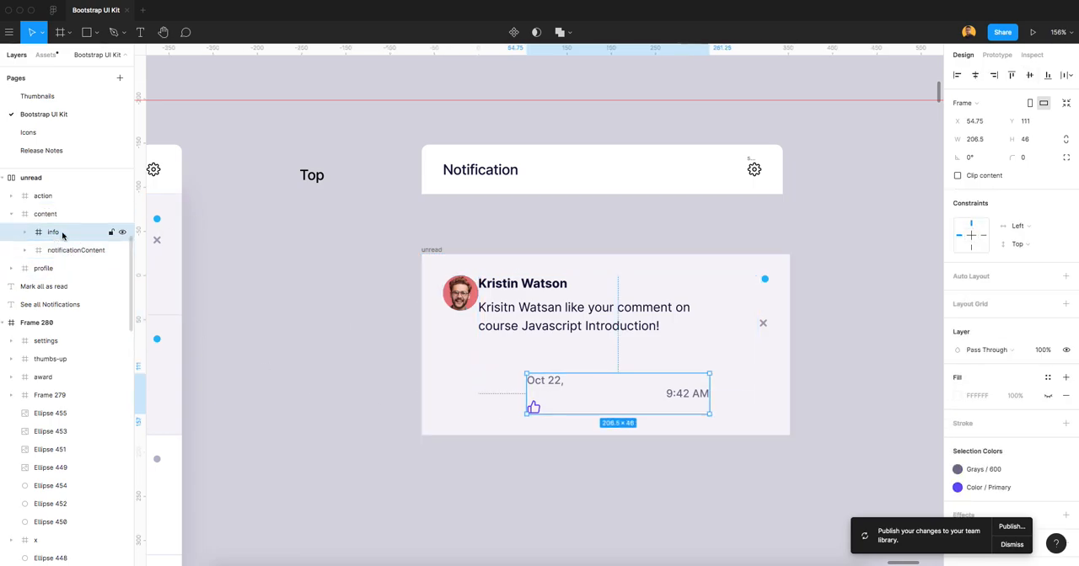
{"action": "left_click", "coordinate": [25, 236]}
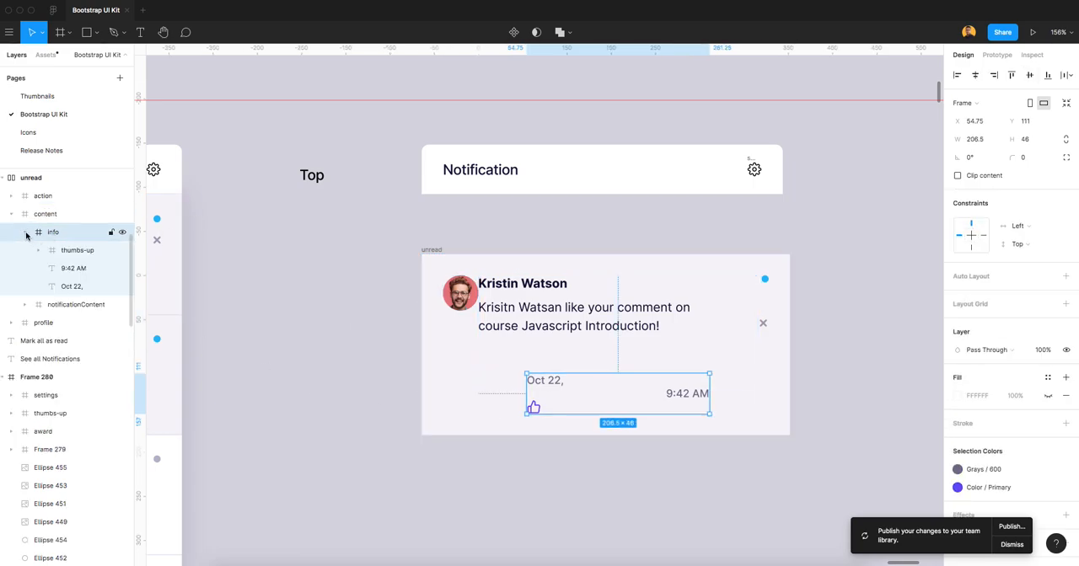
{"action": "left_click", "coordinate": [26, 234]}
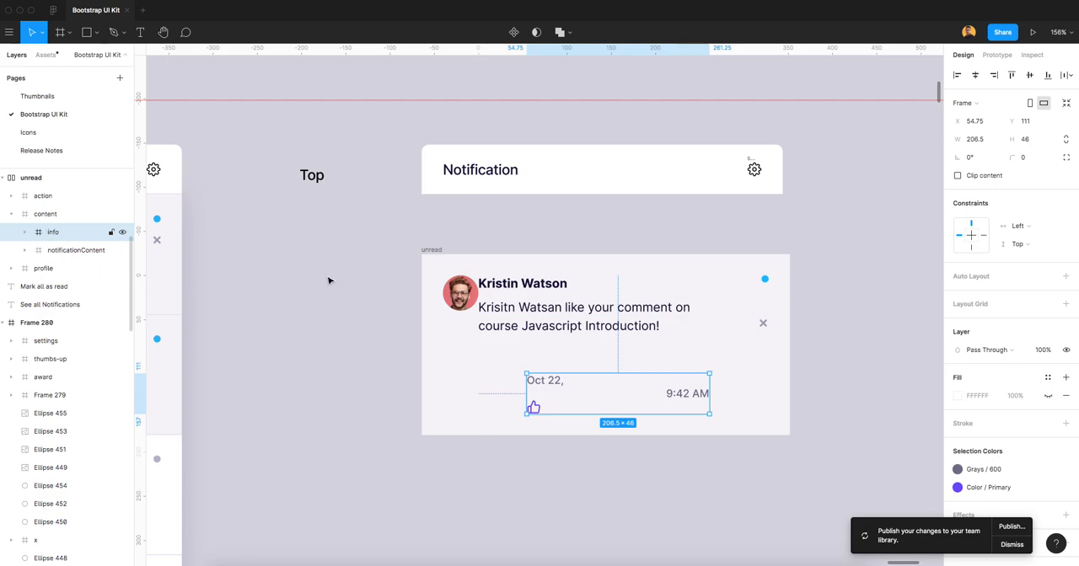
{"action": "left_click", "coordinate": [985, 281]}
{"action": "left_click", "coordinate": [15, 237]}
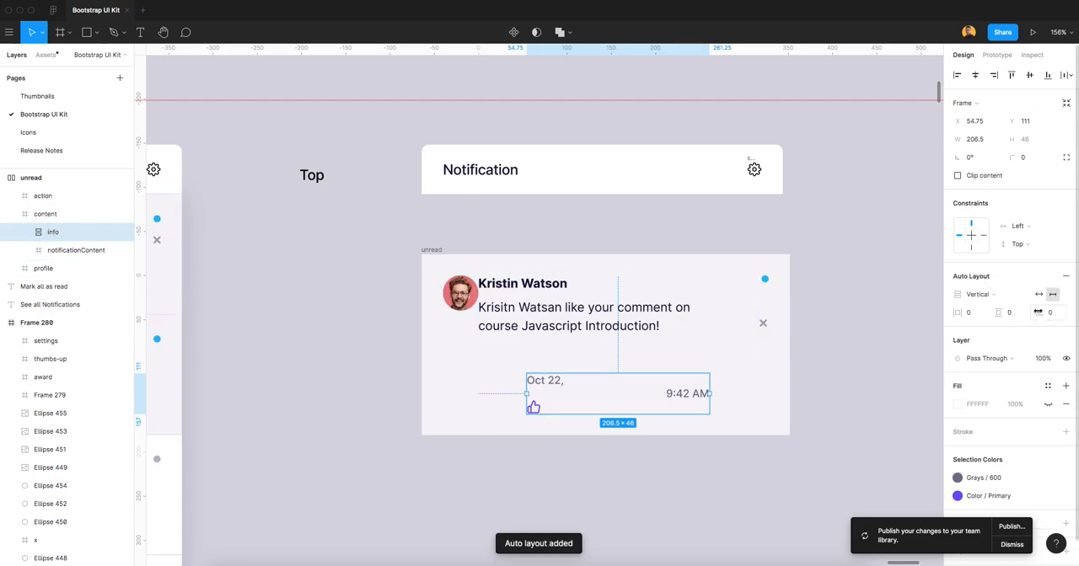
Wrap the "9:42 AM" and "Oct 22," texts of the info frame in their own frame named "dateTime".
{"action": "left_click", "coordinate": [26, 232]}
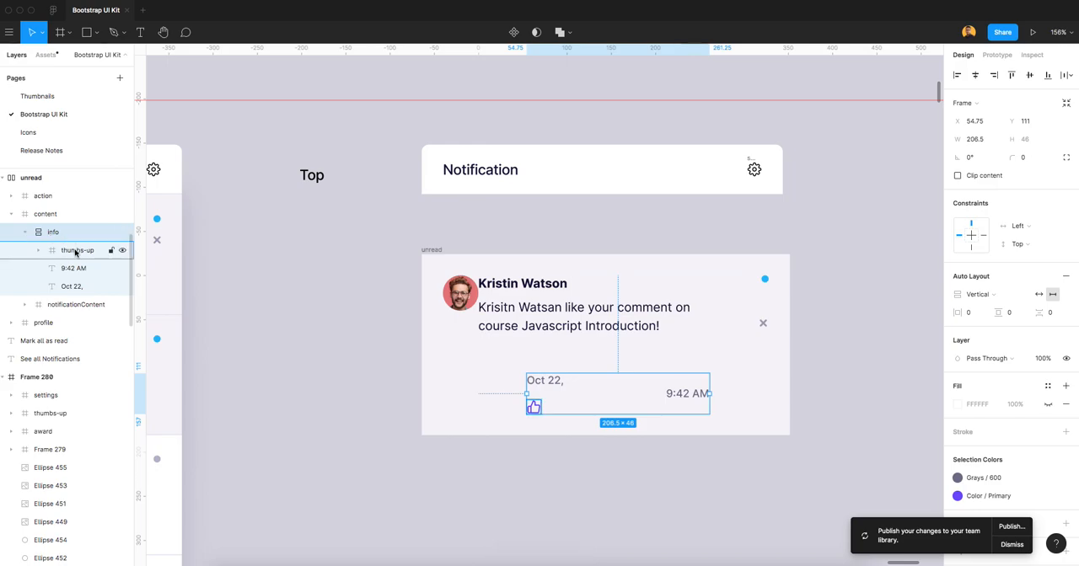
{"action": "left_click", "coordinate": [80, 249]}
{"action": "left_click", "coordinate": [77, 268]}
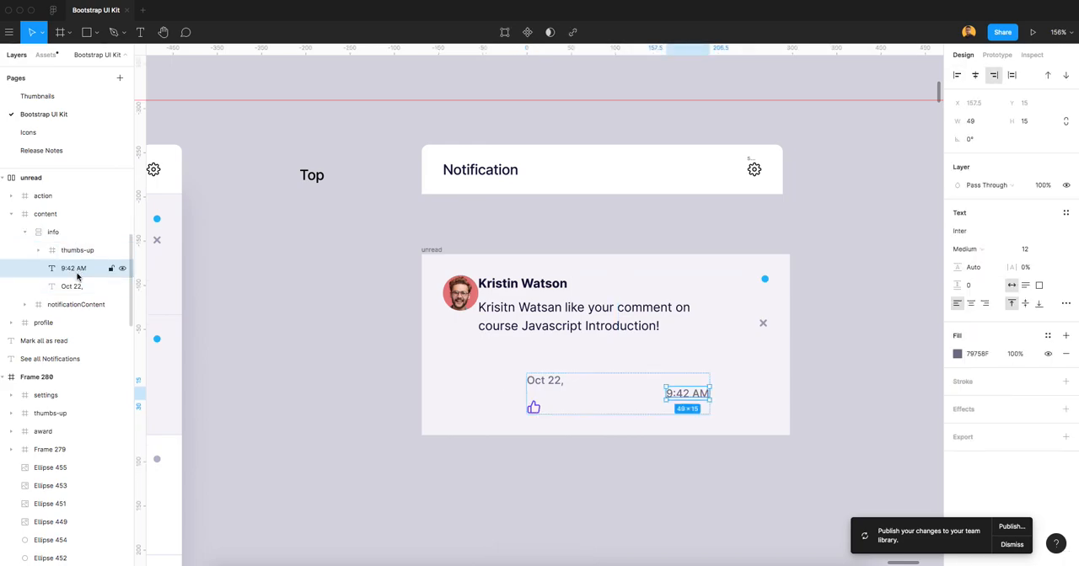
{"action": "left_click", "coordinate": [77, 286], "text": "shift"}
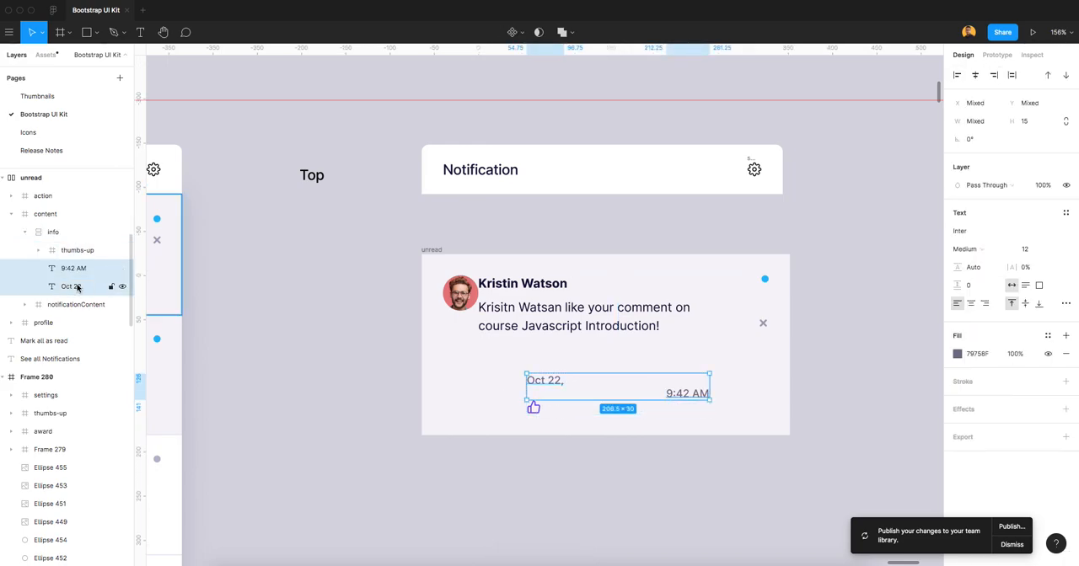
{"action": "right_click", "coordinate": [76, 270]}
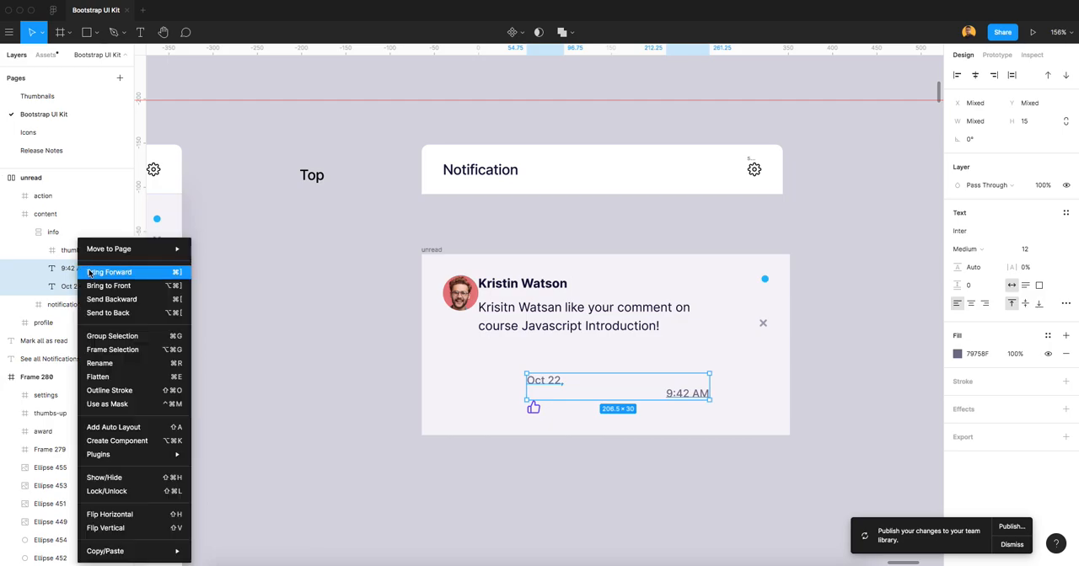
{"action": "left_click", "coordinate": [103, 348]}
{"action": "double_click", "coordinate": [79, 268]}
{"action": "type", "text": "date"}
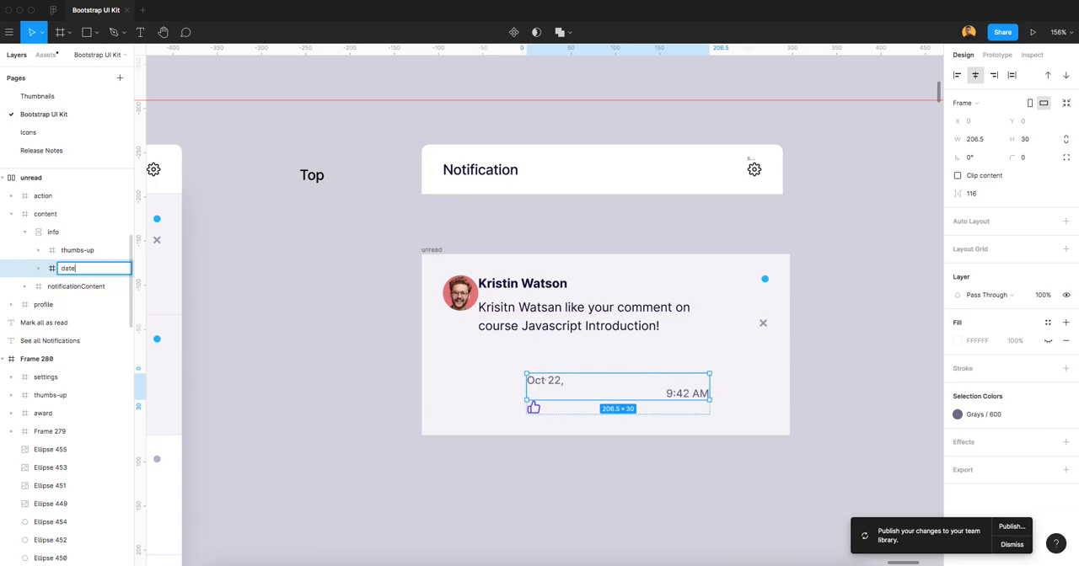
{"action": "type", "text": "TIme"}
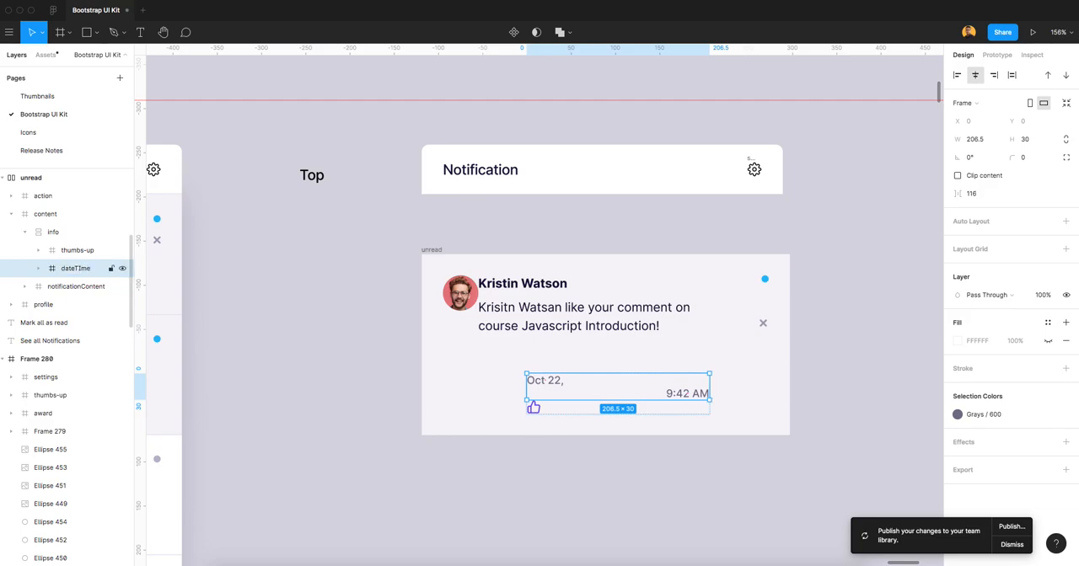
{"action": "double_click", "coordinate": [82, 269]}
{"action": "left_click", "coordinate": [81, 272]}
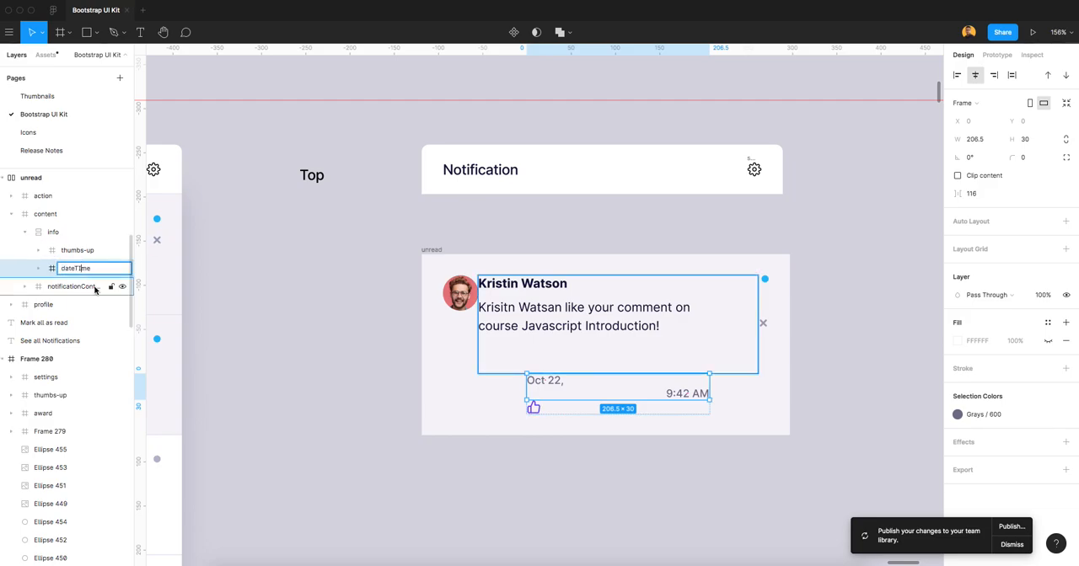
{"action": "left_click", "coordinate": [53, 270]}
Switch the info frame's auto layout direction to Horizontal.
{"action": "left_click", "coordinate": [70, 232]}
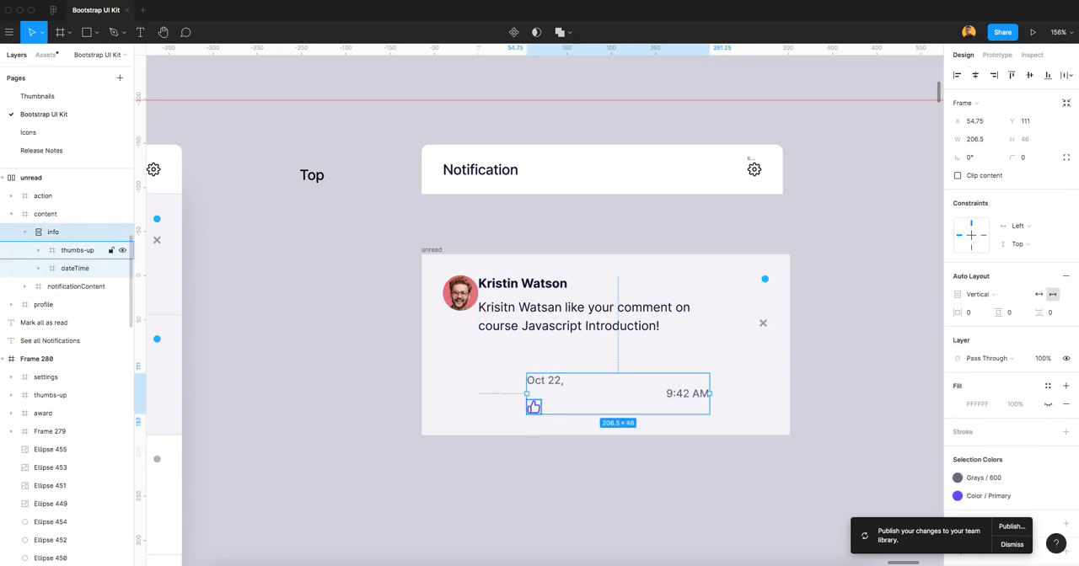
{"action": "left_click", "coordinate": [988, 295]}
{"action": "left_click", "coordinate": [990, 280]}
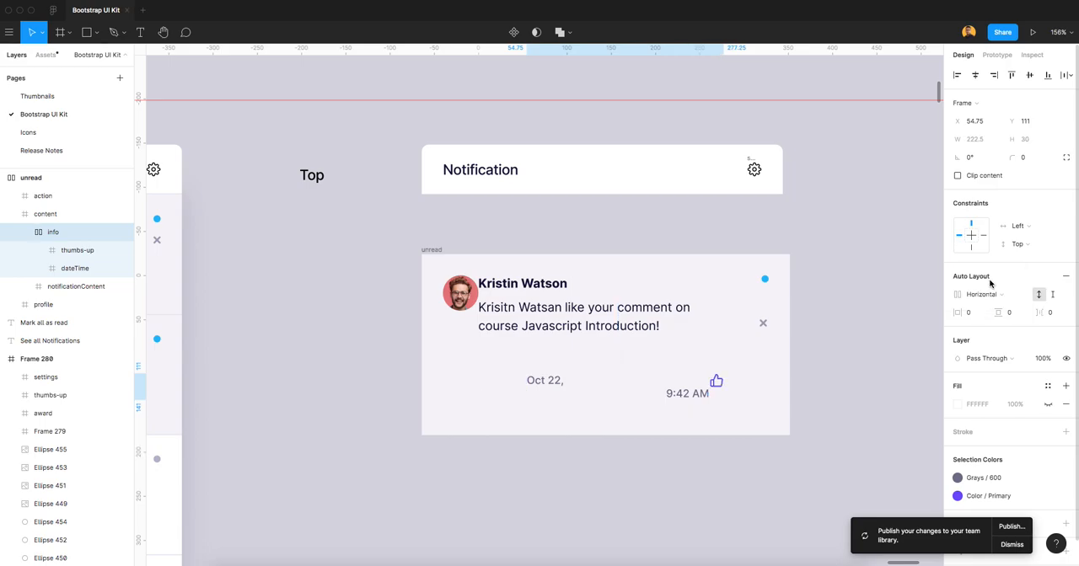
Set the horizontal spacing between the date and time texts in the dateTime frame to 8.
{"action": "left_click", "coordinate": [77, 252]}
{"action": "left_click", "coordinate": [78, 269]}
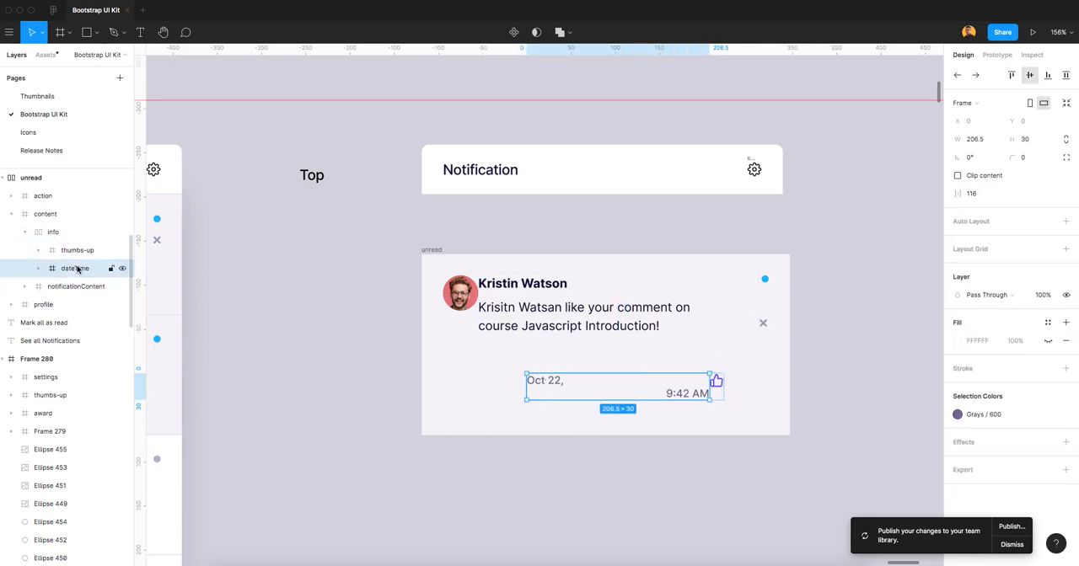
{"action": "left_click", "coordinate": [37, 269]}
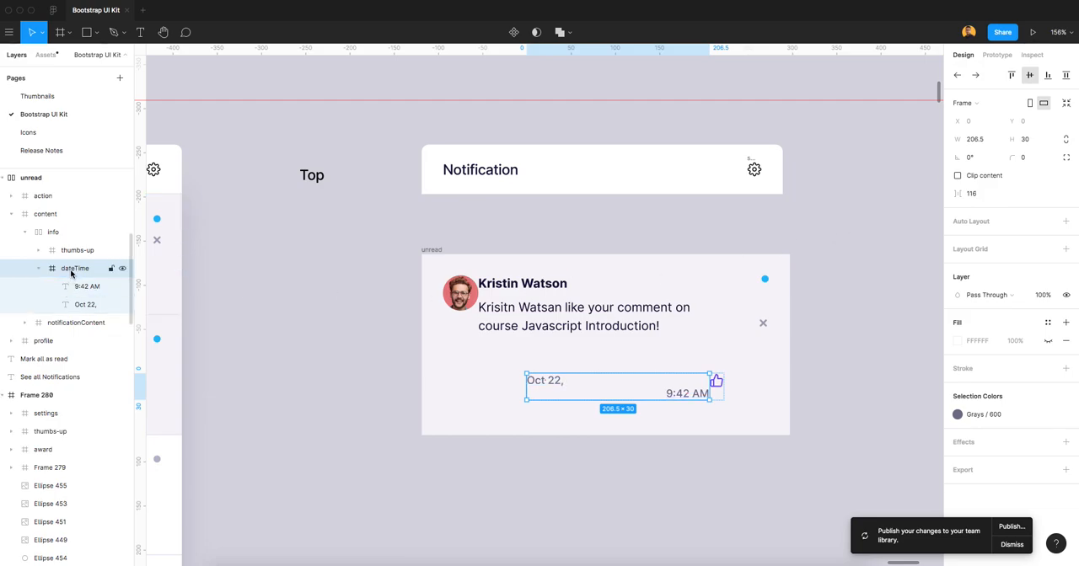
{"action": "left_click", "coordinate": [982, 194]}
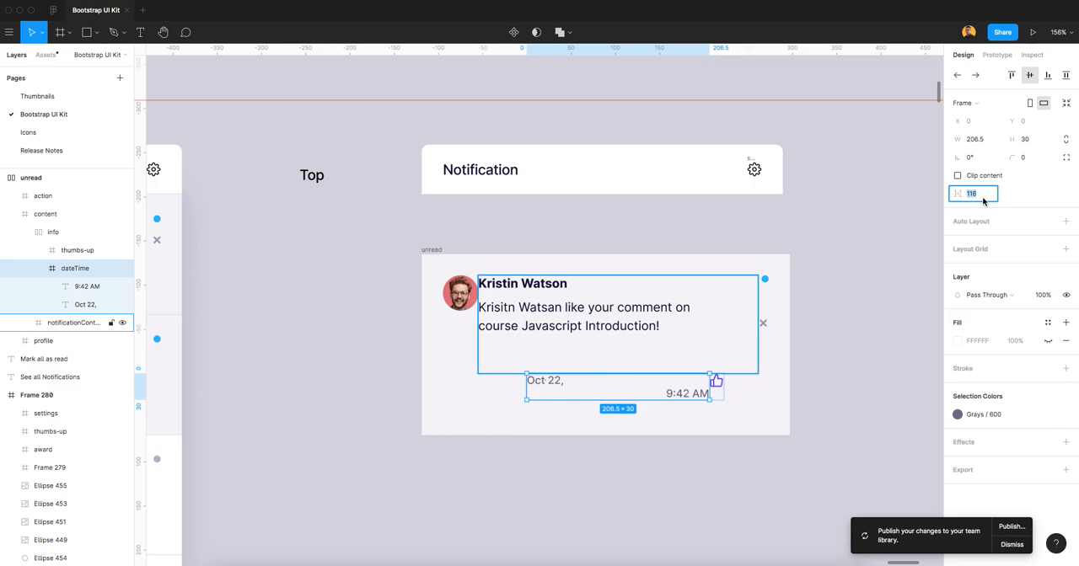
{"action": "type", "text": "8"}
{"action": "key", "text": "Return"}
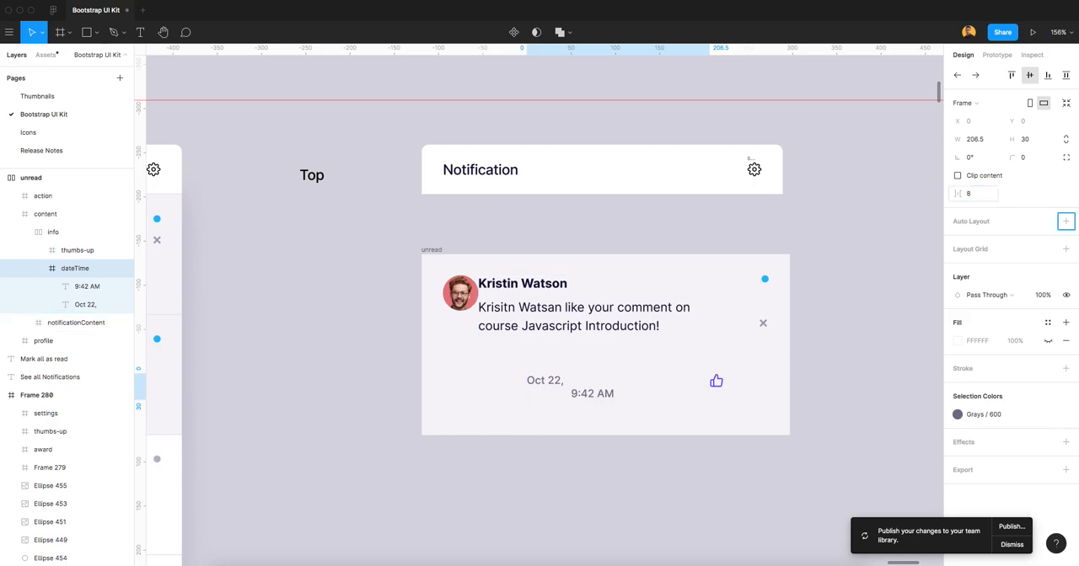
Align the dateTime frame to the top of the info frame and move the thumbs-up icon in front of it.
{"action": "left_click", "coordinate": [1013, 76]}
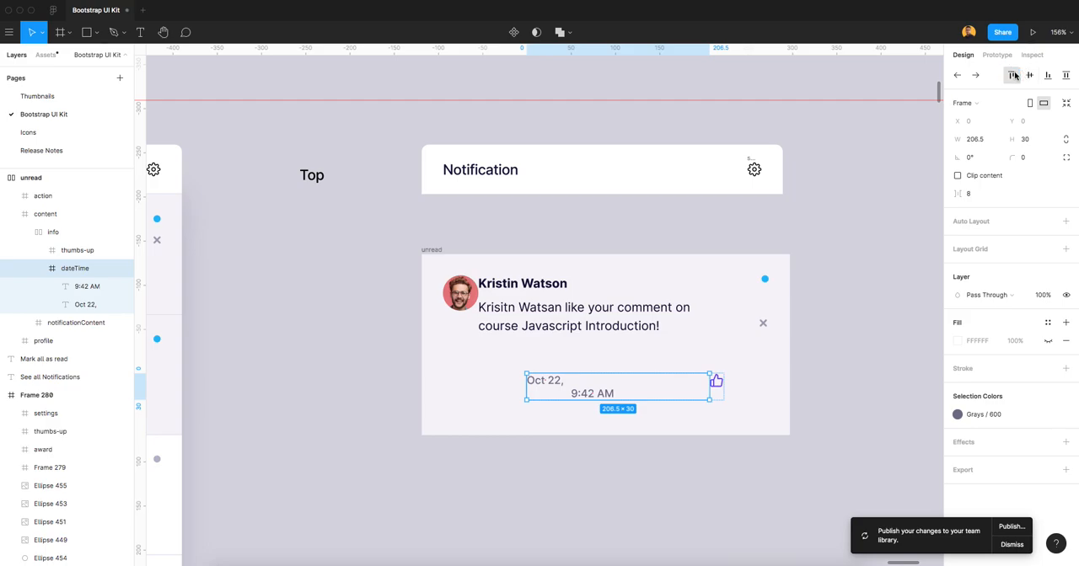
{"action": "left_click", "coordinate": [82, 250]}
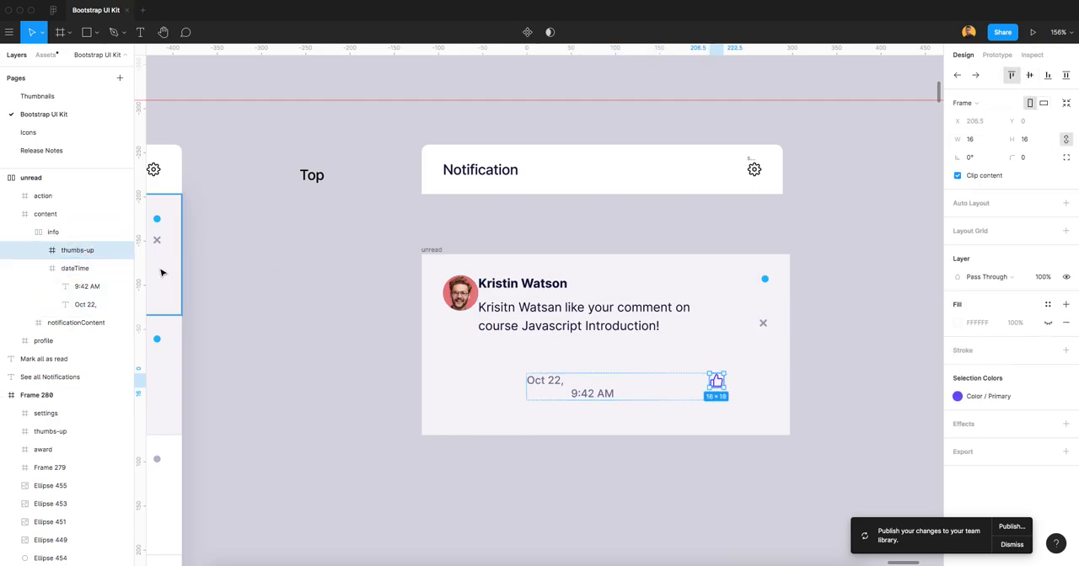
{"action": "left_click", "coordinate": [957, 76]}
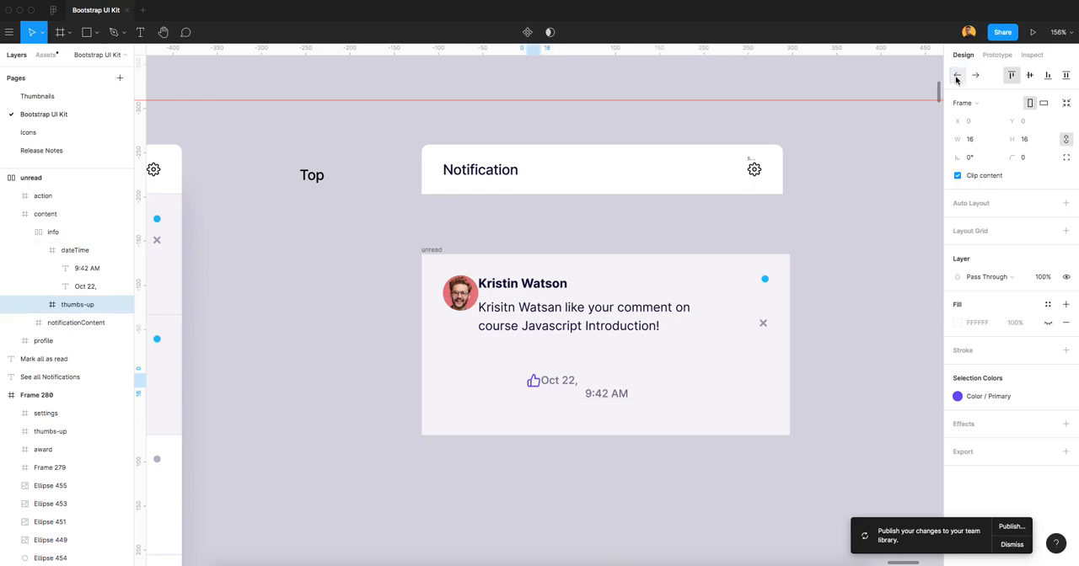
Center the "Oct 22," text vertically within the dateTime frame, and select the parent info frame.
{"action": "left_click", "coordinate": [89, 286]}
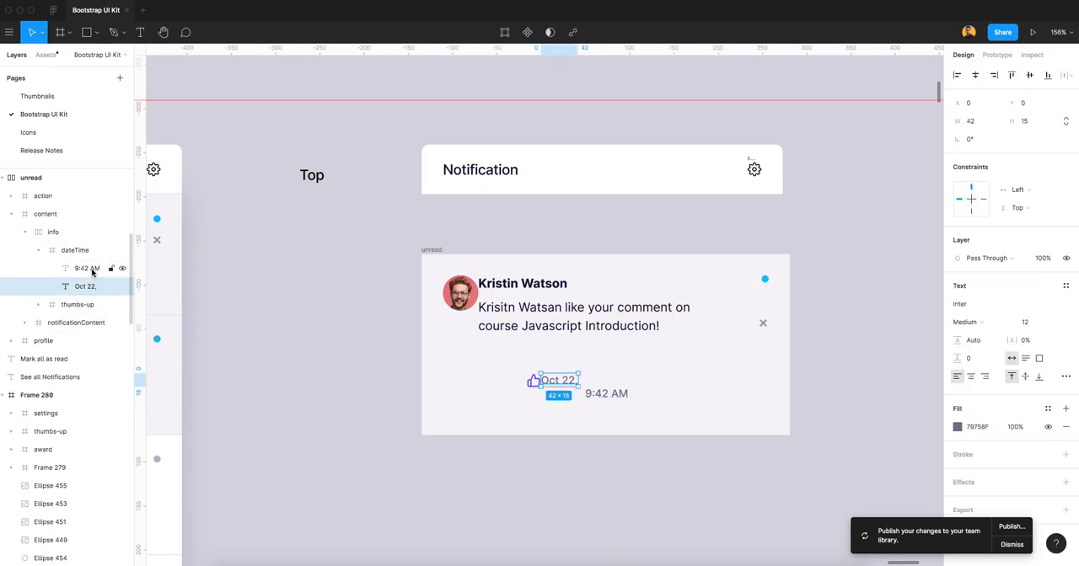
{"action": "left_click", "coordinate": [1030, 76]}
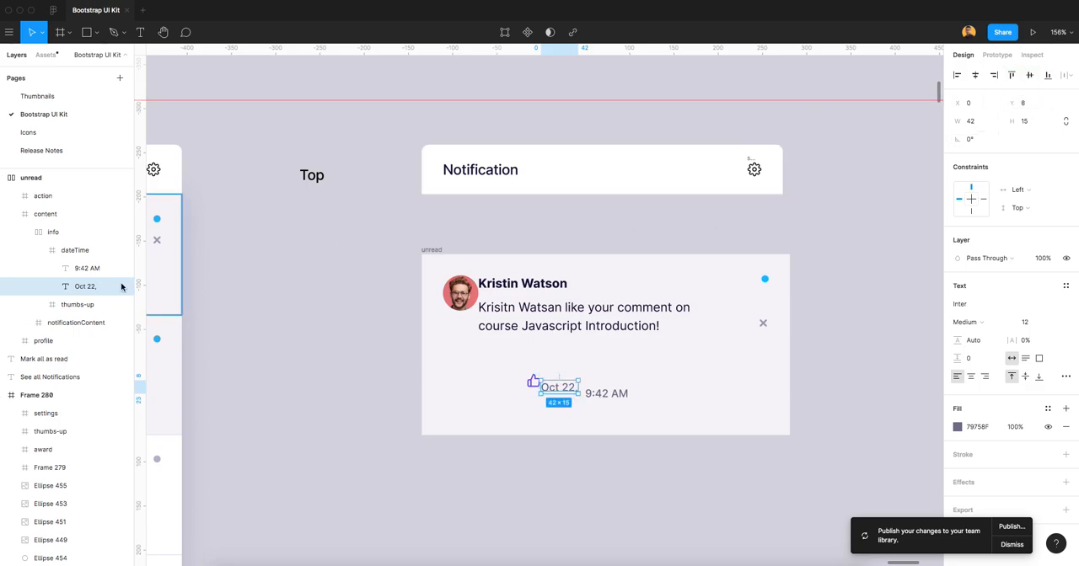
{"action": "left_click", "coordinate": [82, 252]}
{"action": "left_click", "coordinate": [53, 231]}
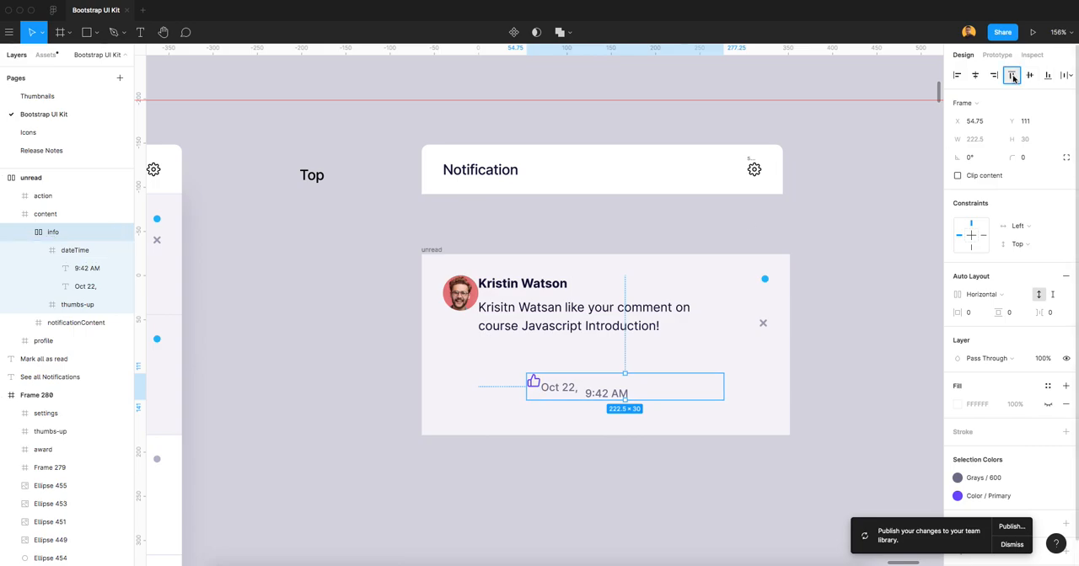
{"action": "left_click", "coordinate": [1012, 76]}
{"action": "key", "text": "super+z"}
{"action": "left_click", "coordinate": [1031, 76]}
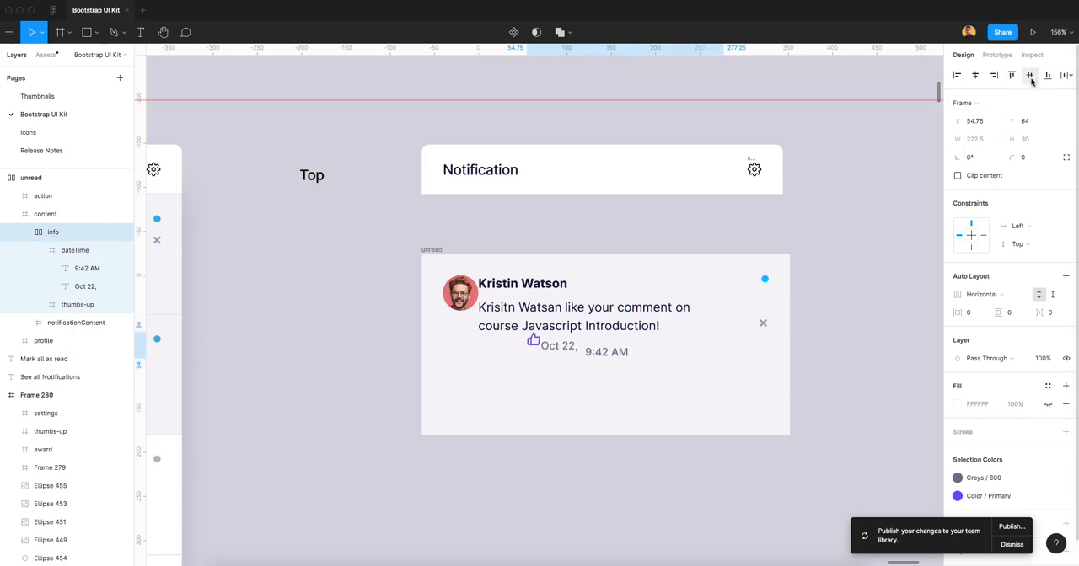
{"action": "key", "text": "super+z"}
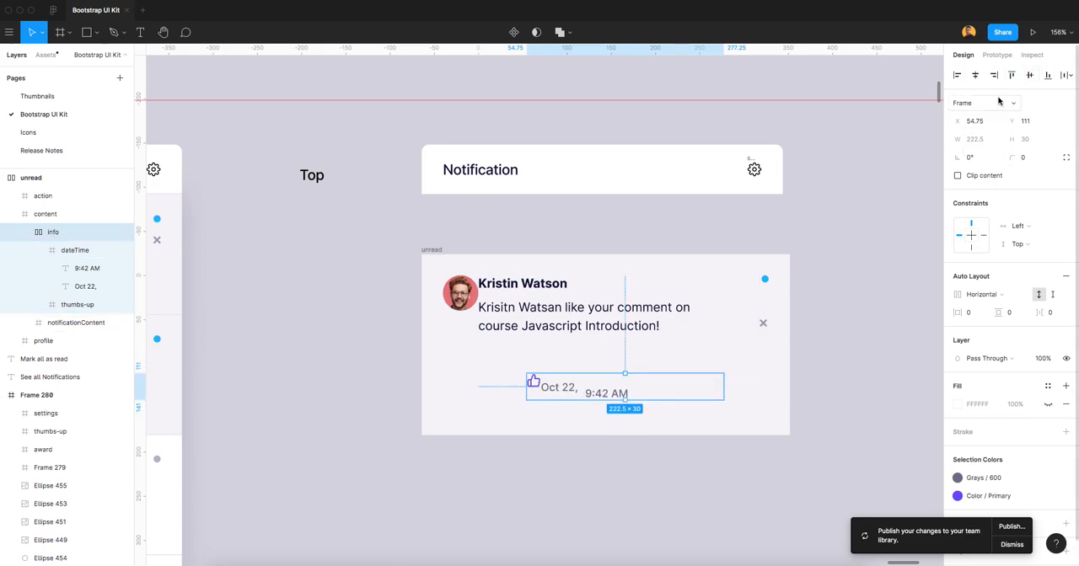
Align the info frame to the left edge of the content frame.
{"action": "left_click", "coordinate": [957, 76]}
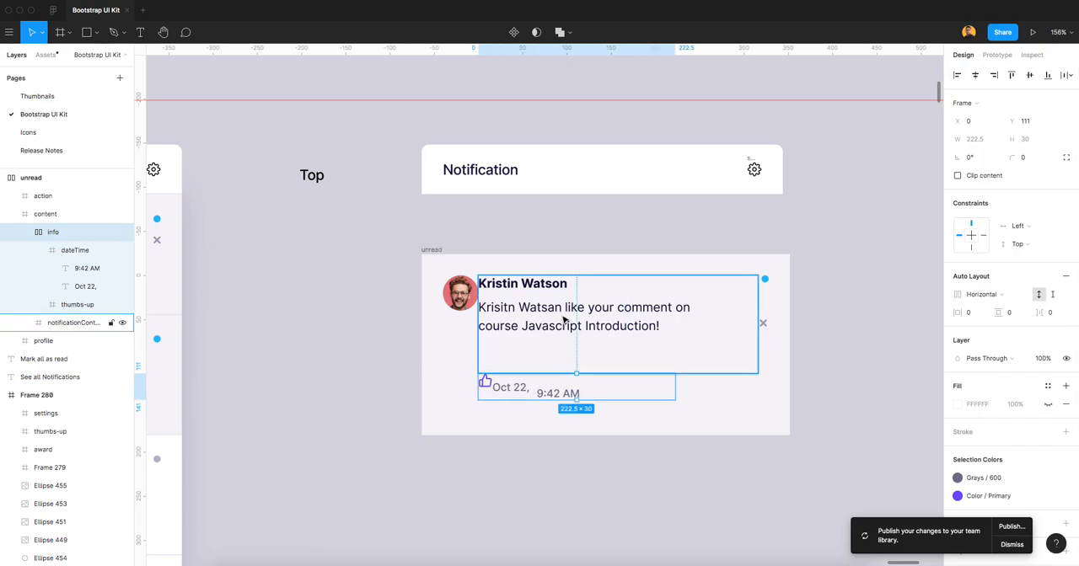
{"action": "left_click", "coordinate": [25, 232]}
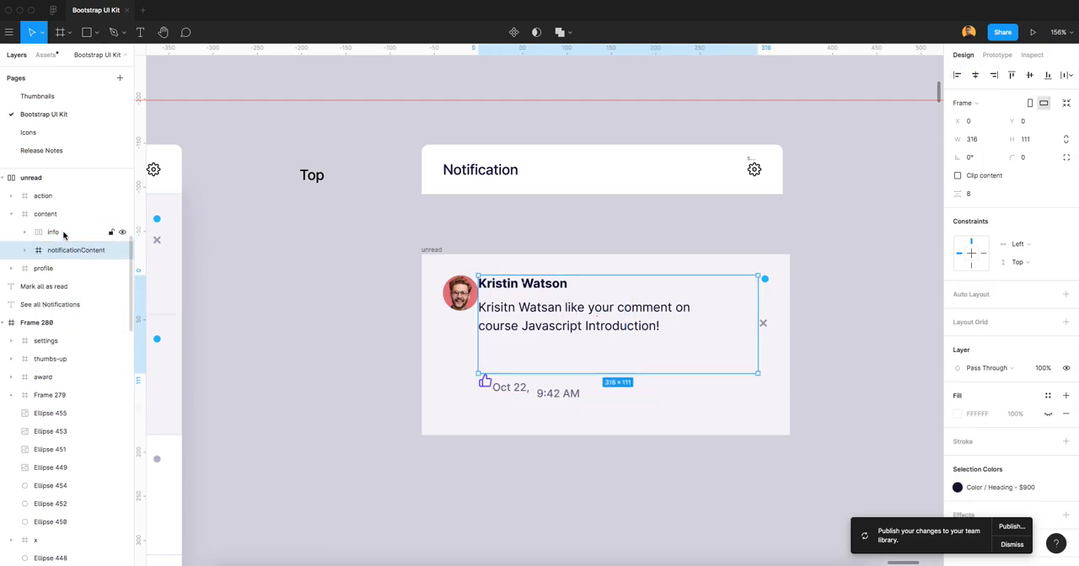
{"action": "left_click", "coordinate": [58, 218]}
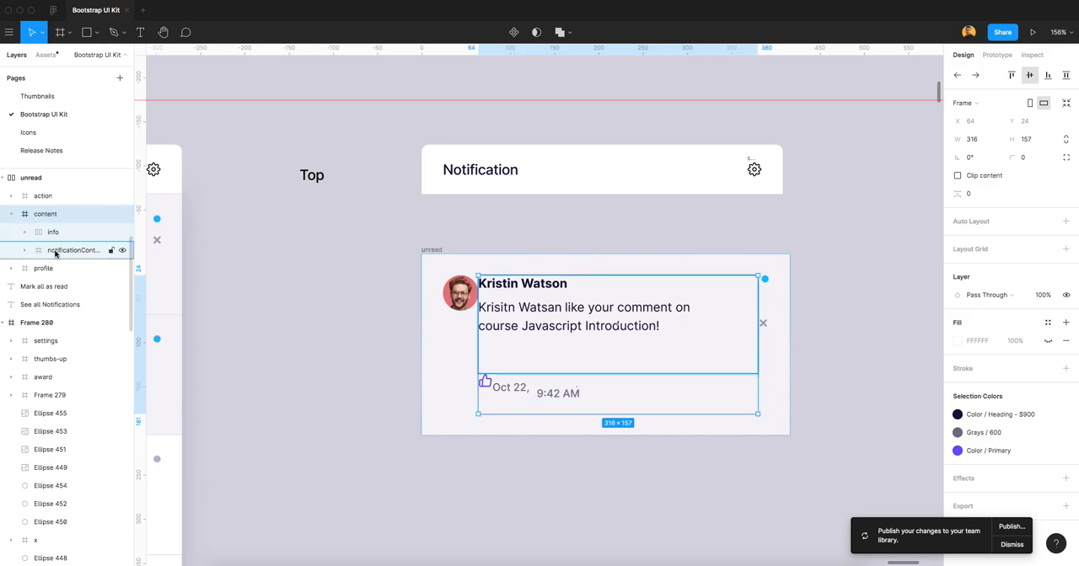
Align the top edges of the "9:42 AM" and "Oct 22," texts in the dateTime frame.
{"action": "left_click", "coordinate": [52, 231]}
{"action": "left_click", "coordinate": [26, 234]}
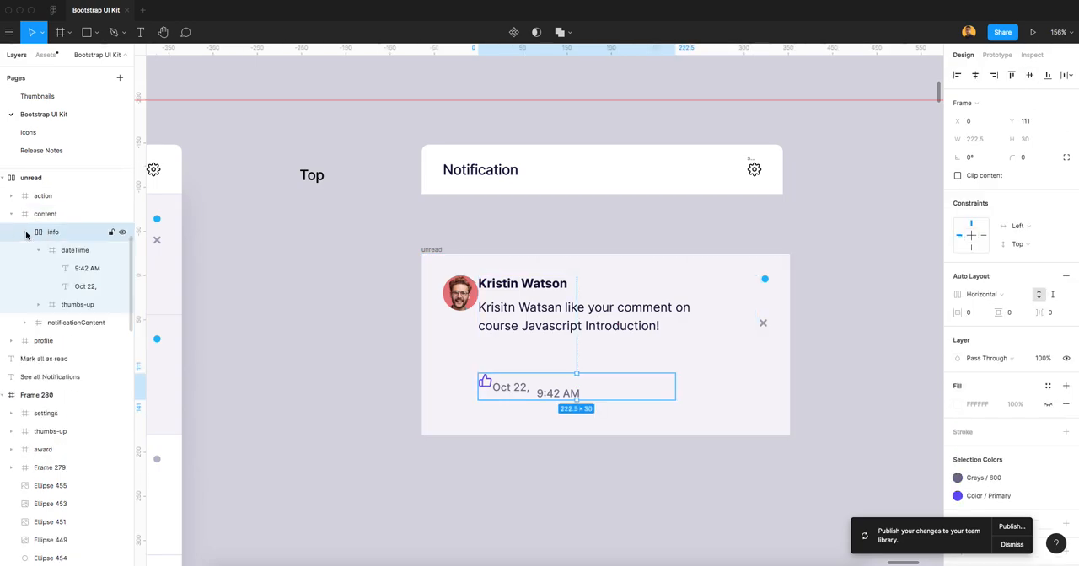
{"action": "left_click", "coordinate": [81, 268]}
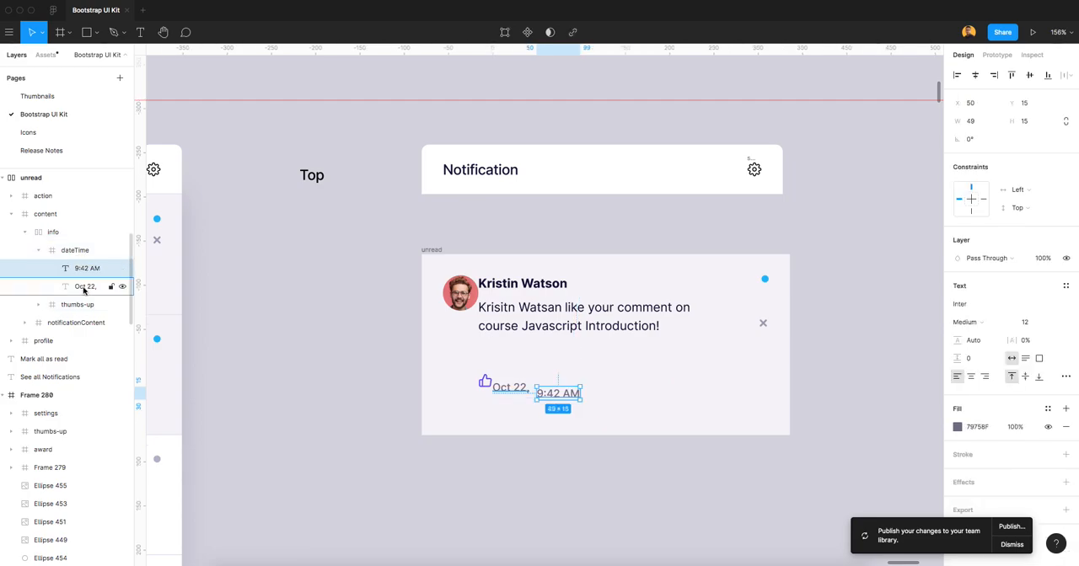
{"action": "left_click", "coordinate": [84, 288]}
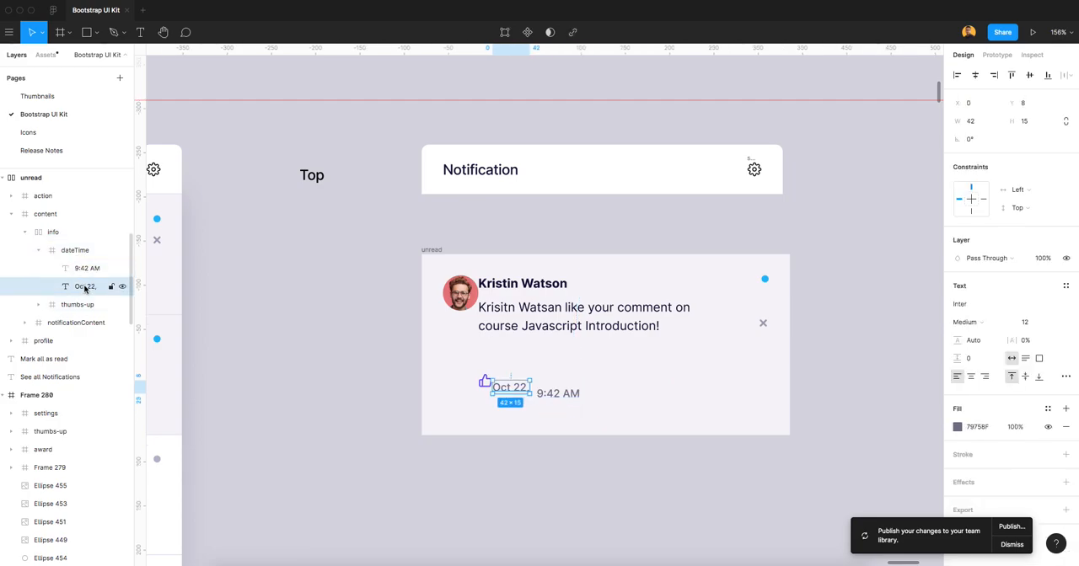
{"action": "left_click", "coordinate": [550, 399], "text": "shift"}
{"action": "left_click", "coordinate": [1012, 75]}
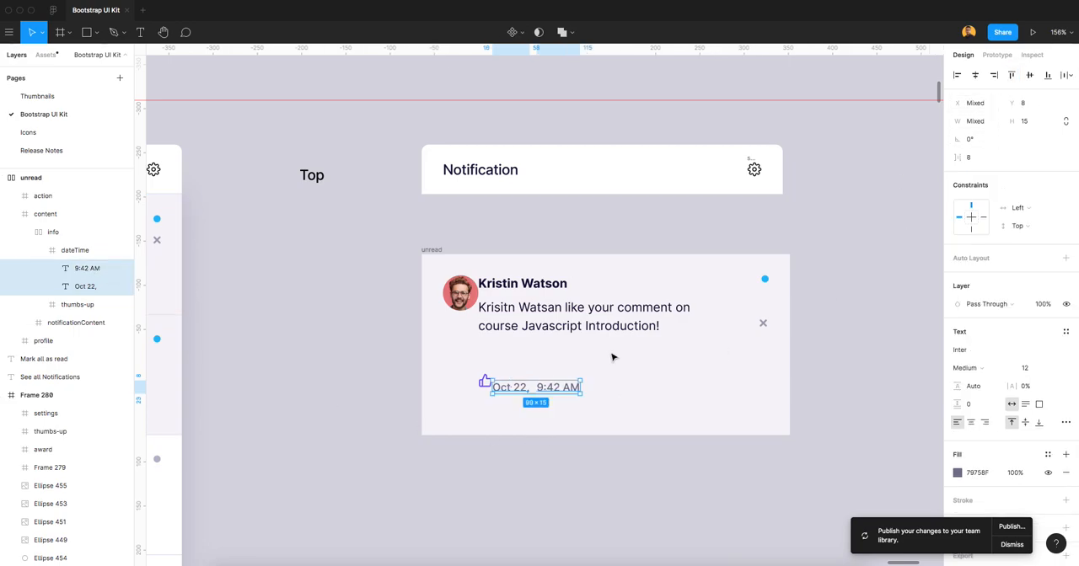
Add the thumbs-up icon to the selected date and time texts and align all three to the top.
{"action": "scroll", "coordinate": [506, 389], "scroll_direction": "up", "scroll_amount": 3}
{"action": "scroll", "coordinate": [494, 385], "scroll_direction": "up", "scroll_amount": 5}
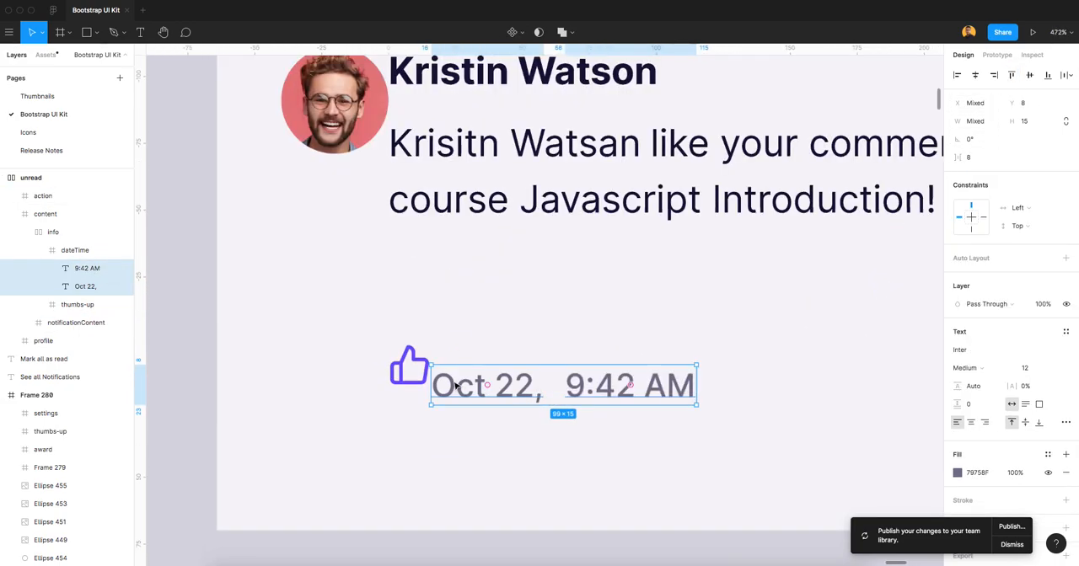
{"action": "left_click", "coordinate": [408, 379], "text": "shift"}
{"action": "left_click", "coordinate": [1012, 75]}
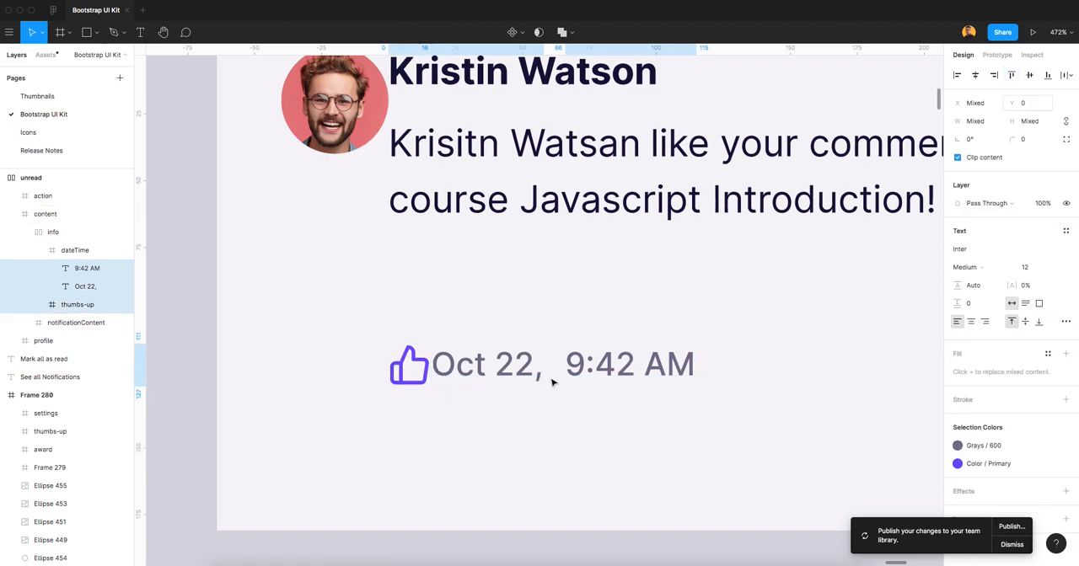
Set the info frame's auto layout spacing between items to 8.
{"action": "left_click", "coordinate": [80, 250]}
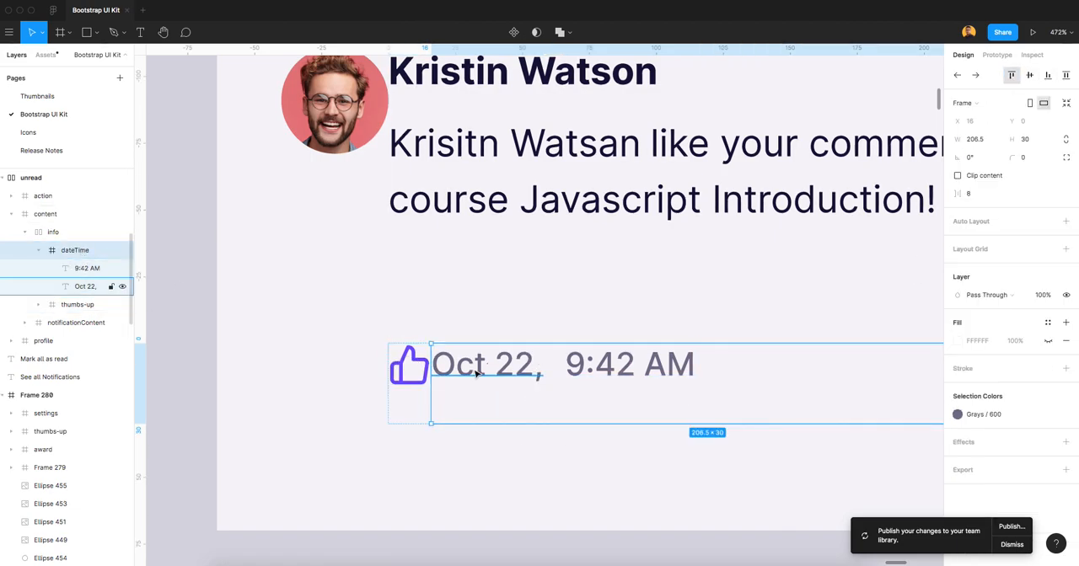
{"action": "scroll", "coordinate": [570, 392], "scroll_direction": "down", "scroll_amount": 2}
{"action": "scroll", "coordinate": [571, 392], "scroll_direction": "down", "scroll_amount": 3}
{"action": "left_click", "coordinate": [39, 250]}
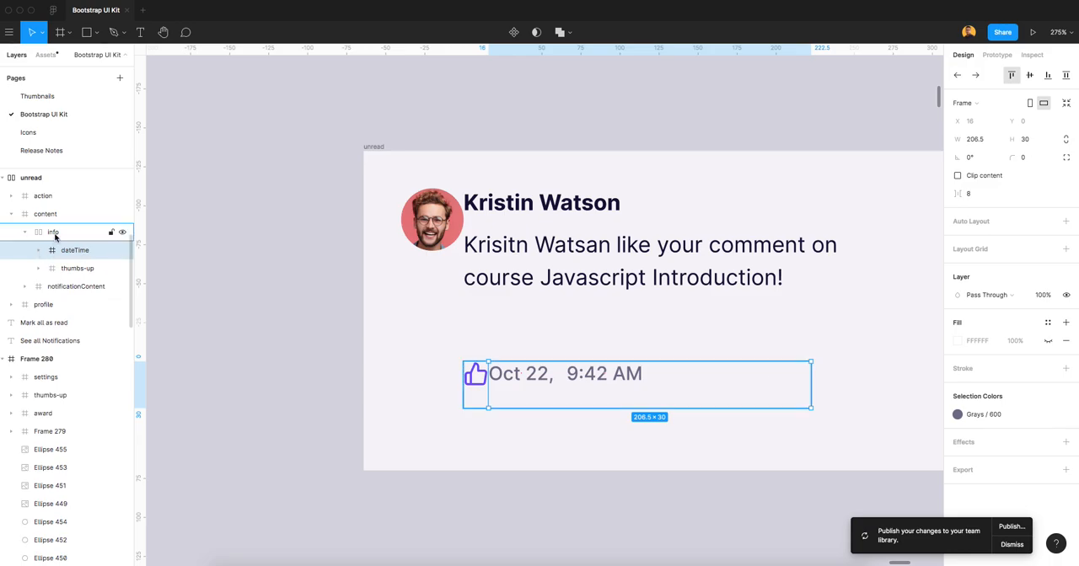
{"action": "left_click", "coordinate": [53, 233]}
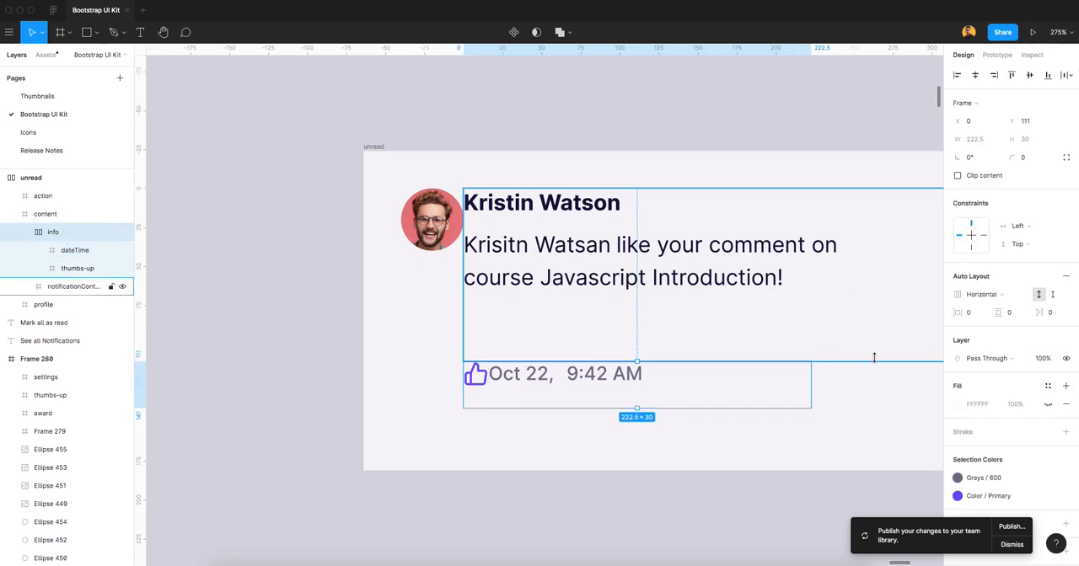
{"action": "left_click", "coordinate": [1056, 316]}
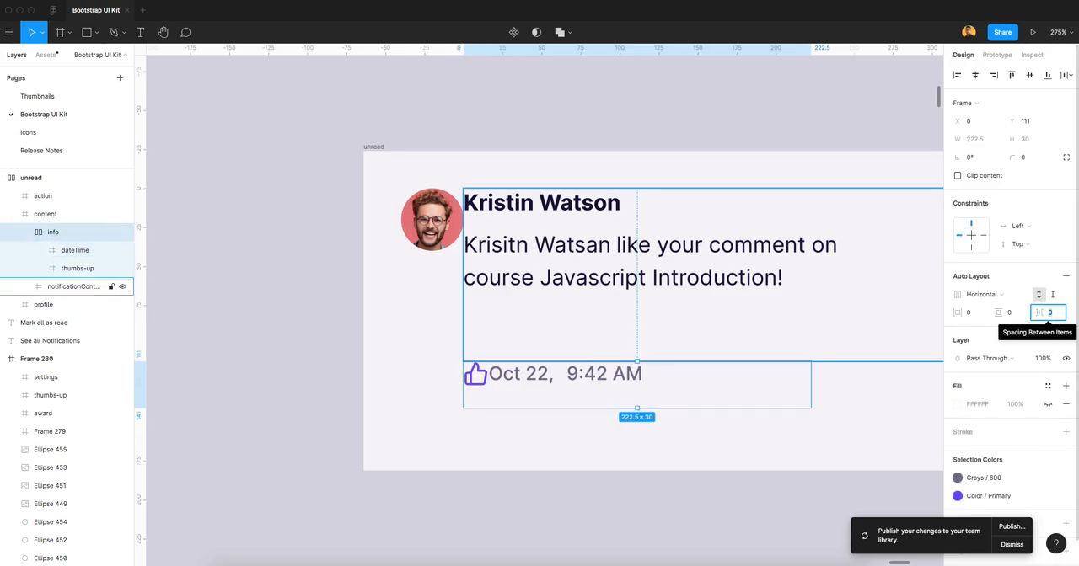
{"action": "type", "text": "8"}
{"action": "key", "text": "Return"}
Reduce the info frame's height to 19 and collapse its layers.
{"action": "left_click_drag", "start_coordinate": [645, 408], "coordinate": [645, 391]}
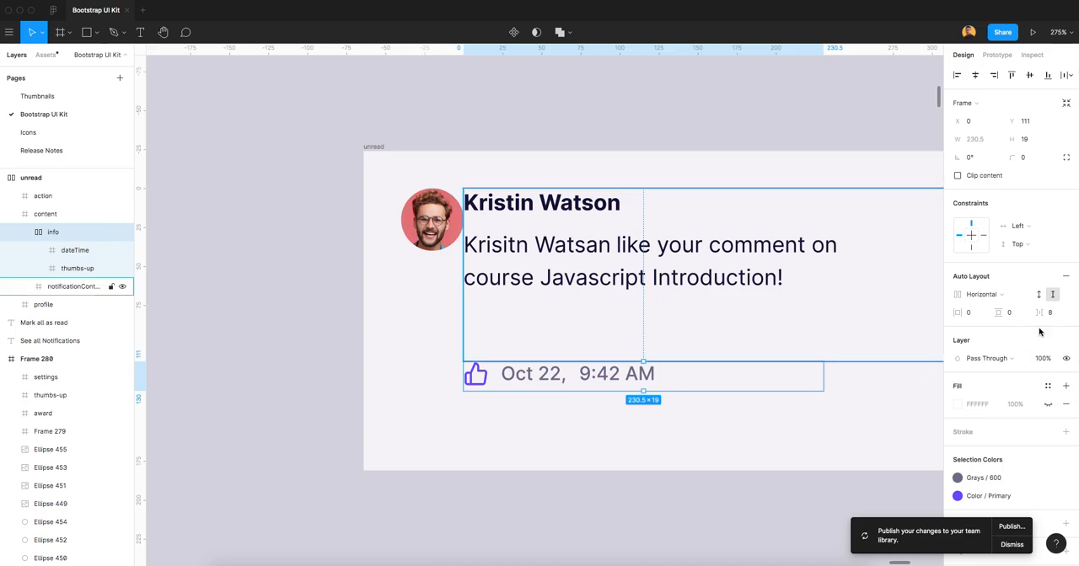
{"action": "left_click", "coordinate": [59, 234]}
{"action": "left_click", "coordinate": [25, 232]}
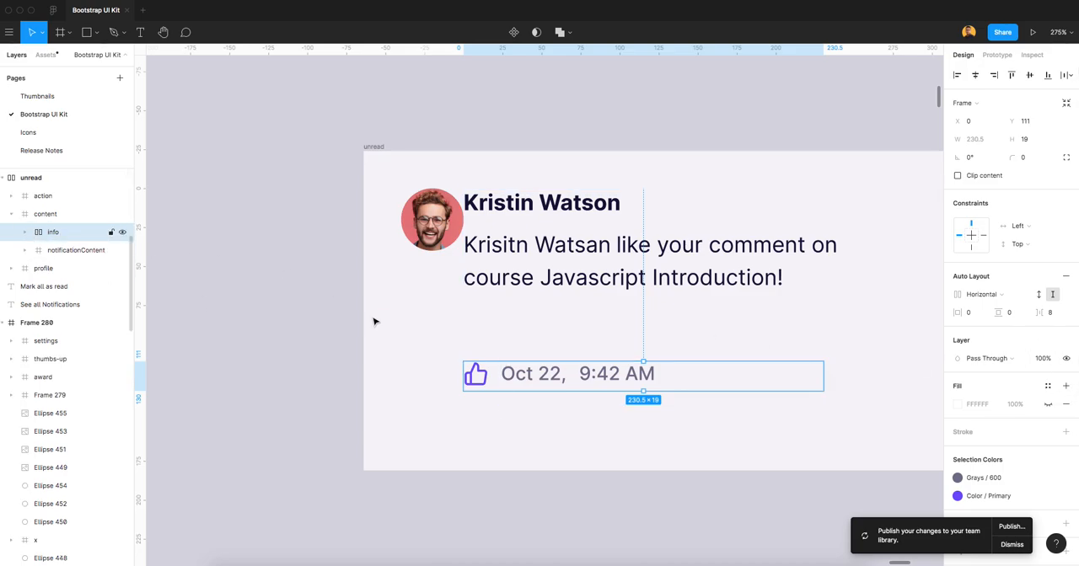
Check the layers of the notificationContent frame and add auto layout to its parent content frame.
{"action": "scroll", "coordinate": [605, 349], "scroll_direction": "down", "scroll_amount": 3}
{"action": "left_click", "coordinate": [85, 249]}
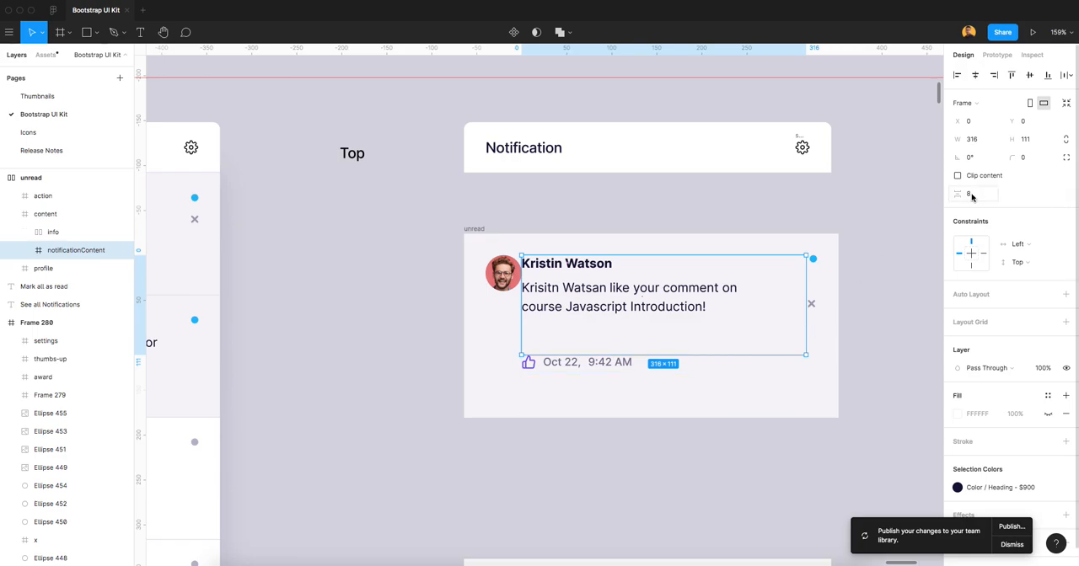
{"action": "left_click", "coordinate": [26, 250]}
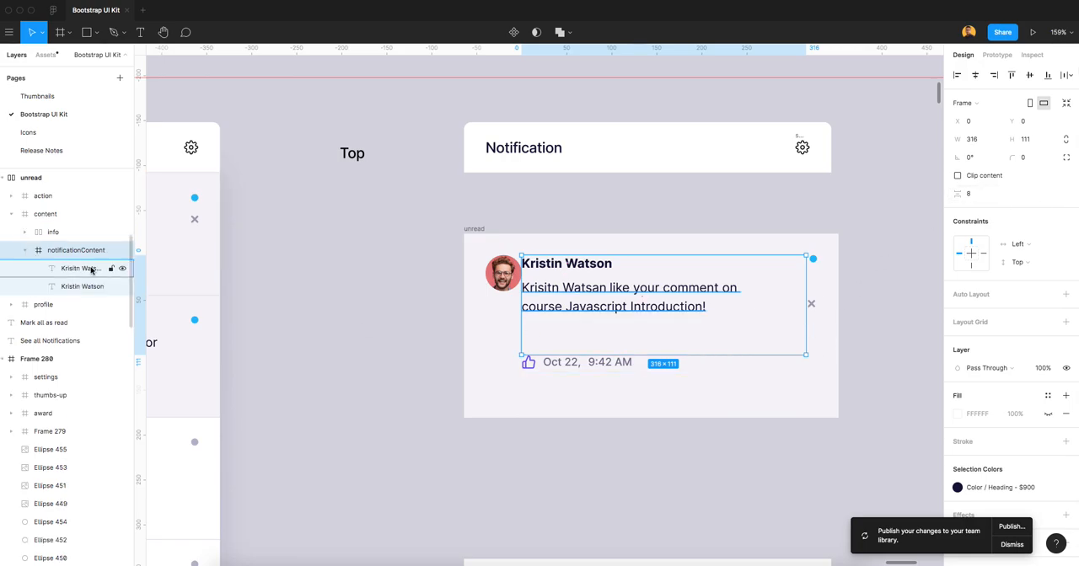
{"action": "left_click", "coordinate": [19, 251]}
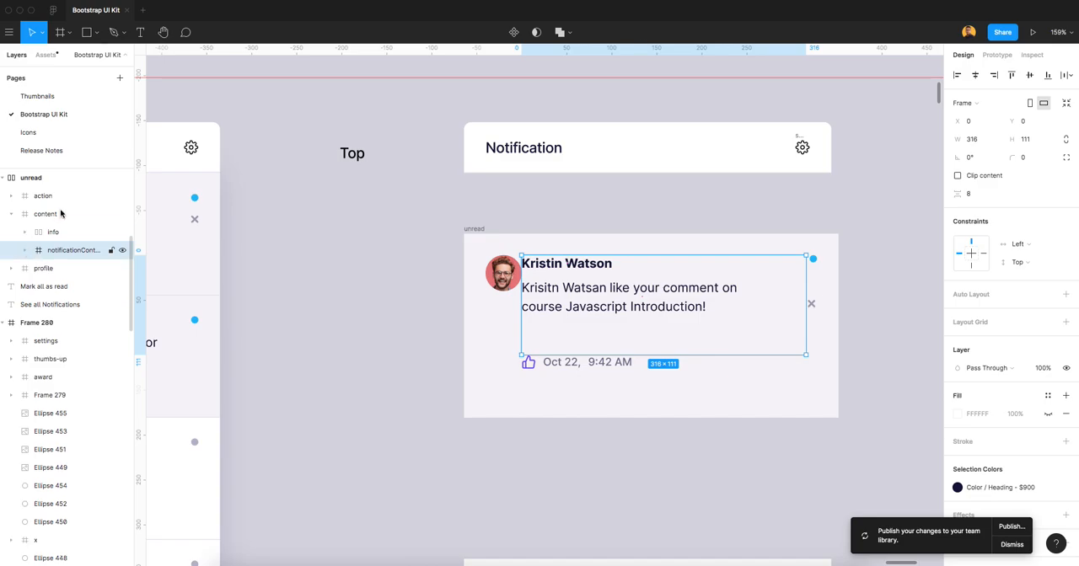
{"action": "left_click", "coordinate": [54, 214]}
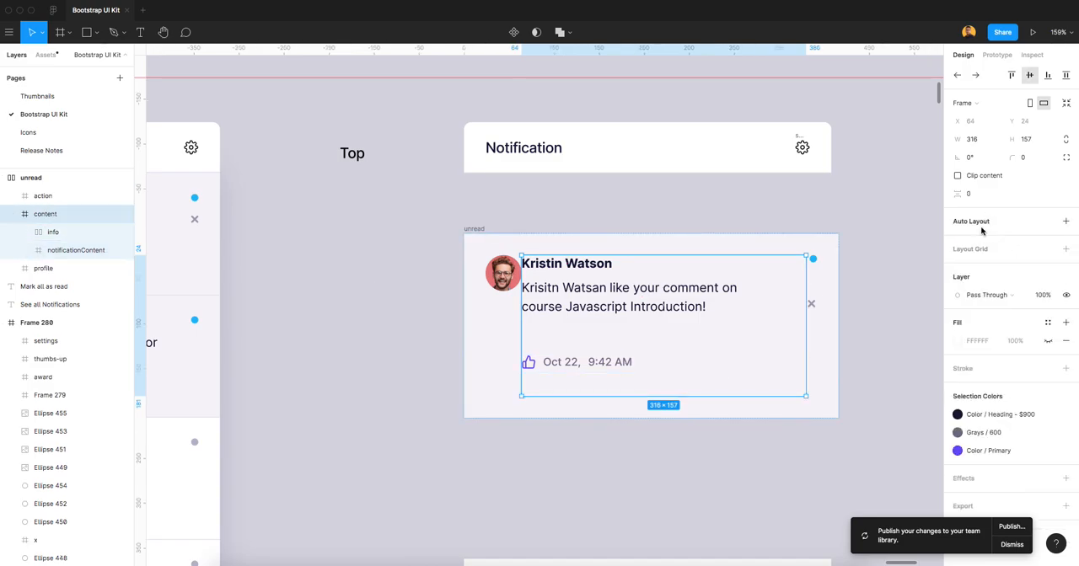
{"action": "key", "text": "shift+a"}
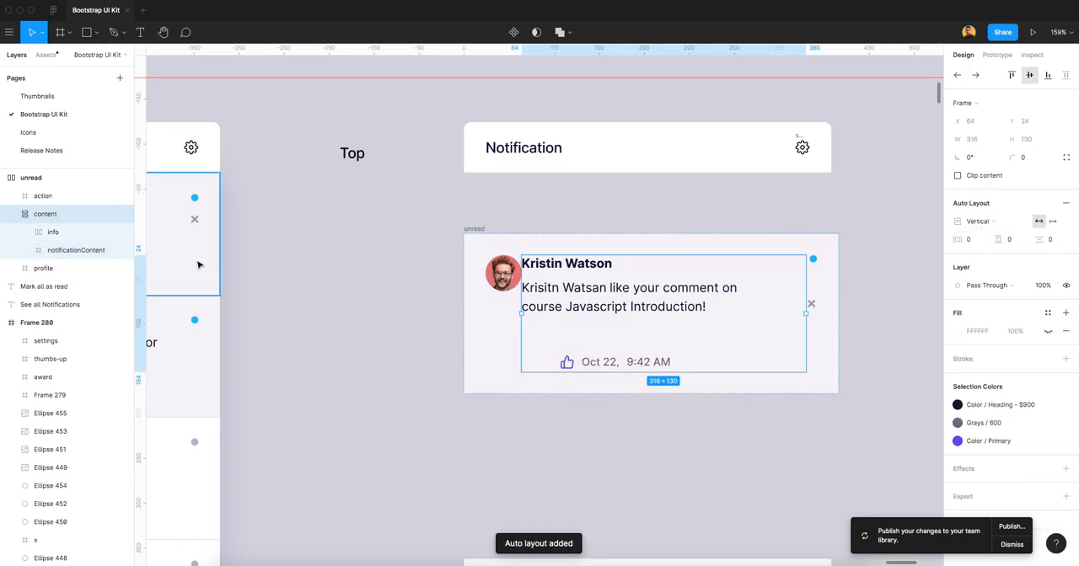
Add vertical auto layout to the notificationContent frame holding the name and message texts.
{"action": "left_click", "coordinate": [68, 250]}
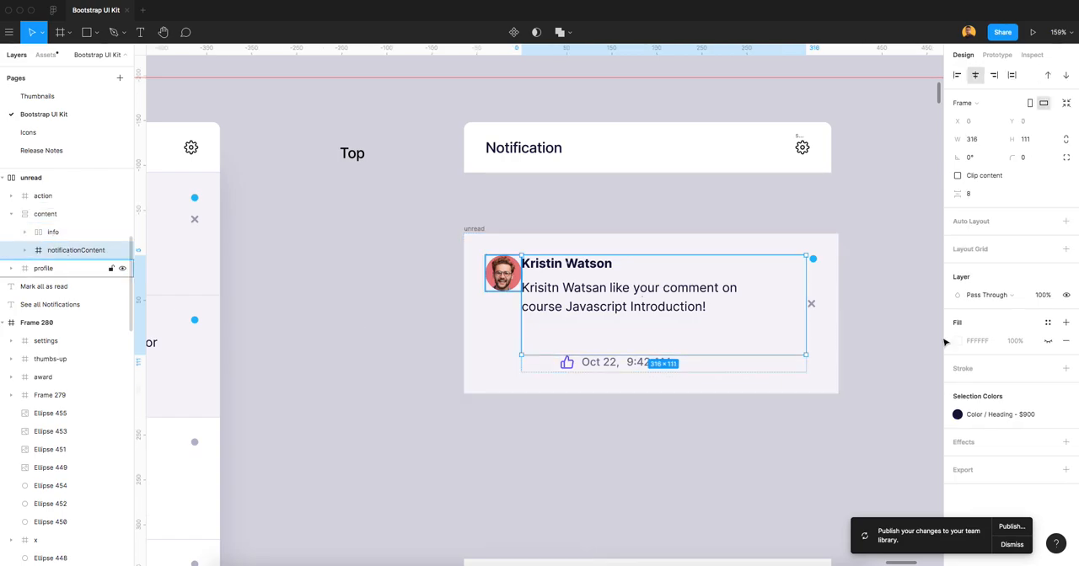
{"action": "left_click", "coordinate": [53, 218]}
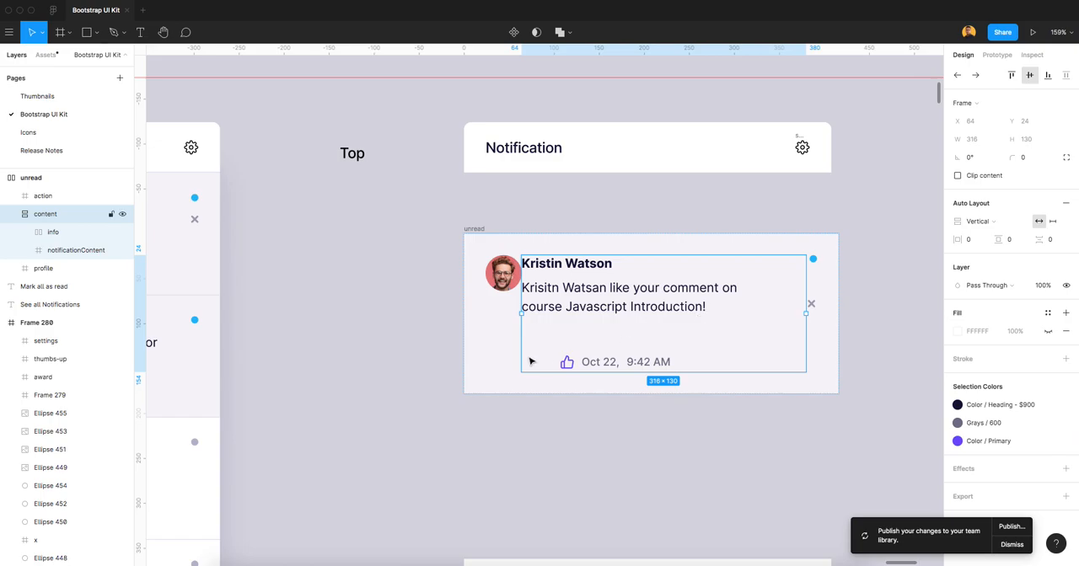
{"action": "left_click", "coordinate": [83, 250]}
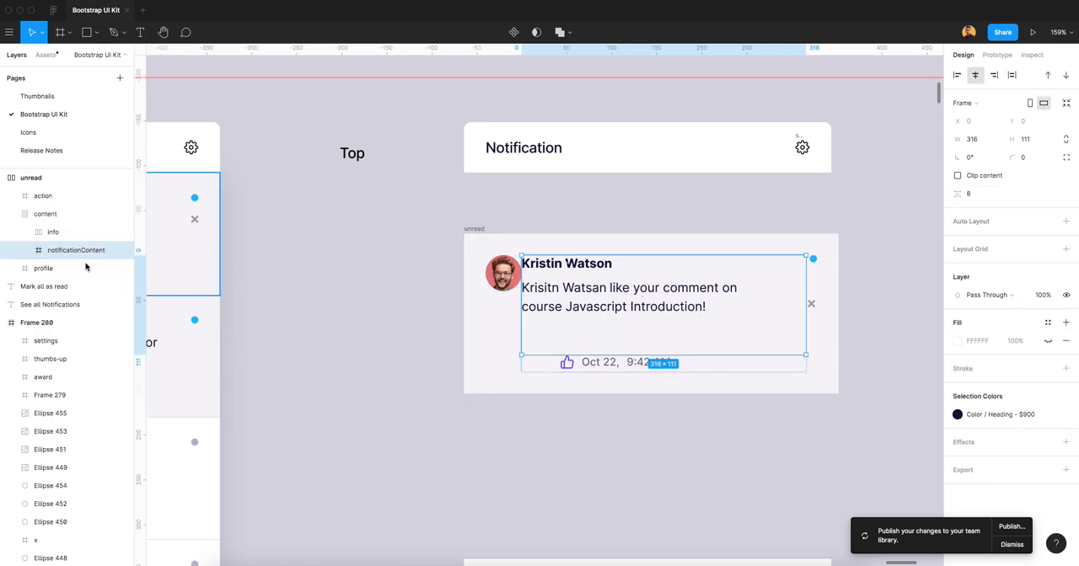
{"action": "left_click", "coordinate": [27, 250]}
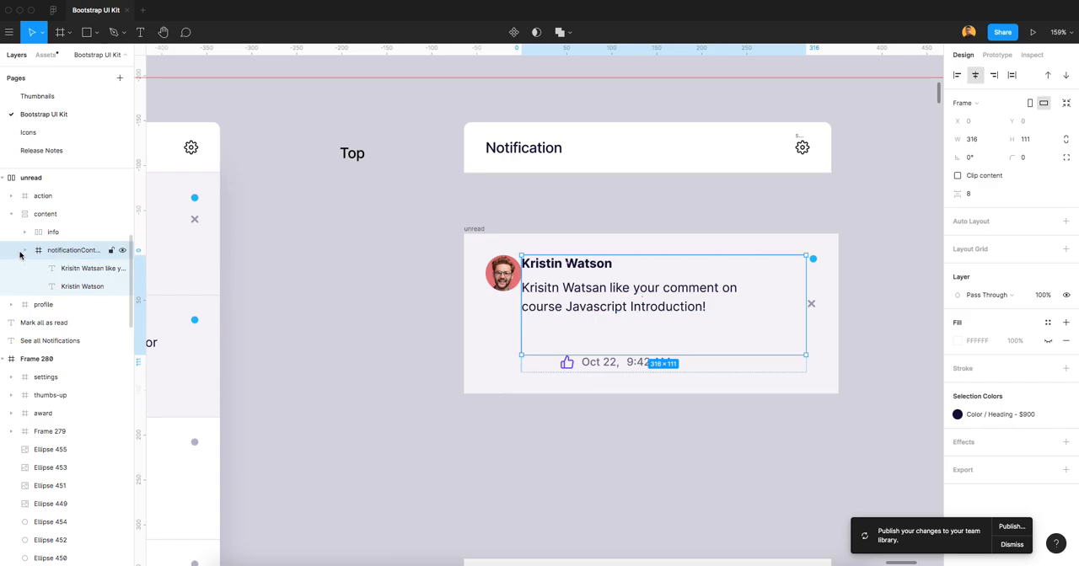
{"action": "left_click", "coordinate": [28, 251]}
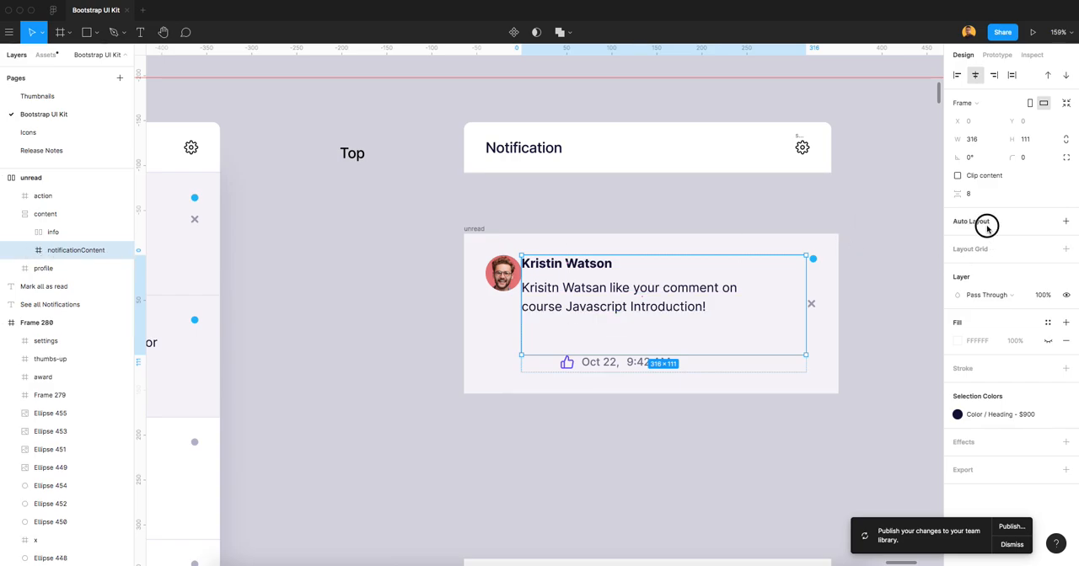
{"action": "key", "text": "shift+a"}
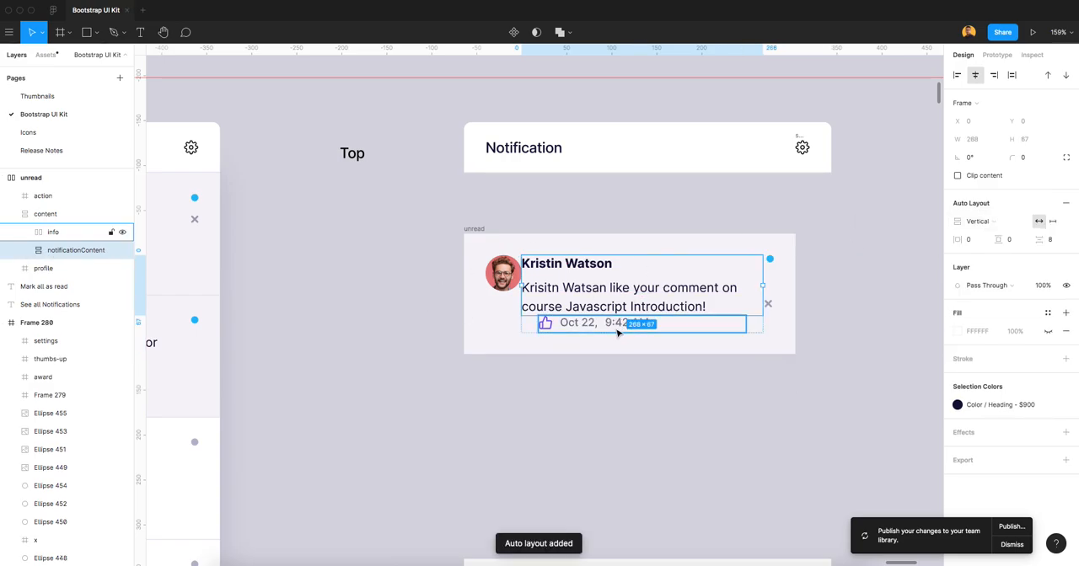
{"action": "left_click", "coordinate": [979, 223]}
{"action": "left_click", "coordinate": [982, 208]}
{"action": "left_click", "coordinate": [981, 219]}
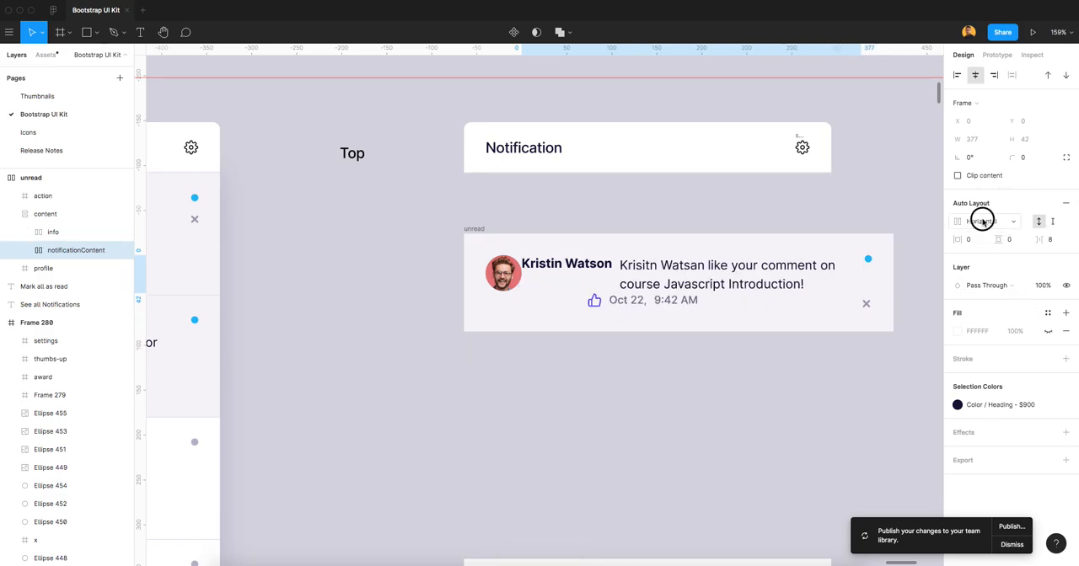
{"action": "left_click", "coordinate": [982, 236]}
Left-align the info frame within the content frame and set the content frame's spacing between items to 16.
{"action": "left_click", "coordinate": [56, 233]}
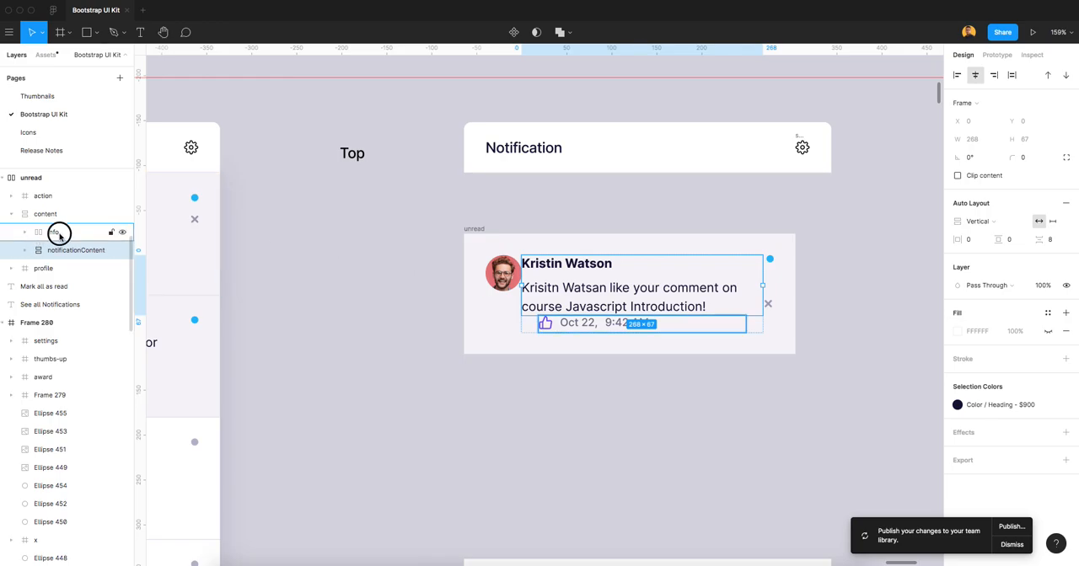
{"action": "left_click", "coordinate": [957, 75]}
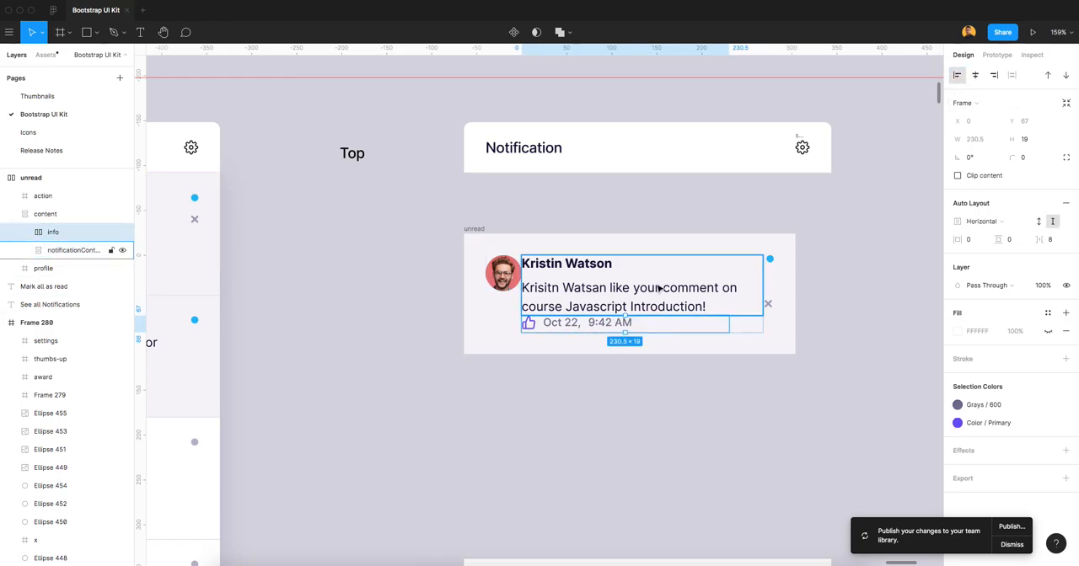
{"action": "left_click", "coordinate": [51, 215]}
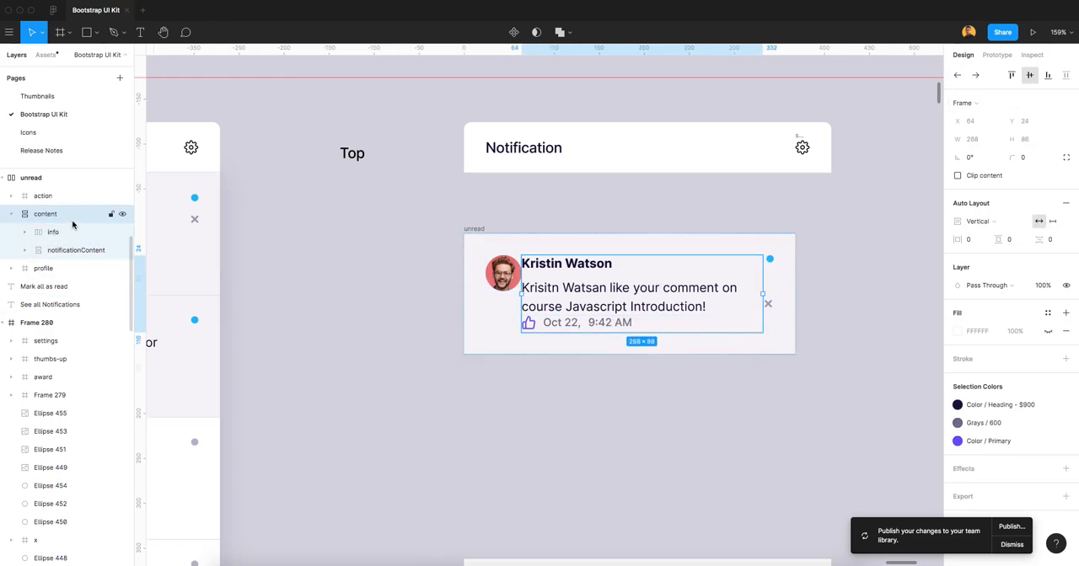
{"action": "left_click", "coordinate": [1050, 241]}
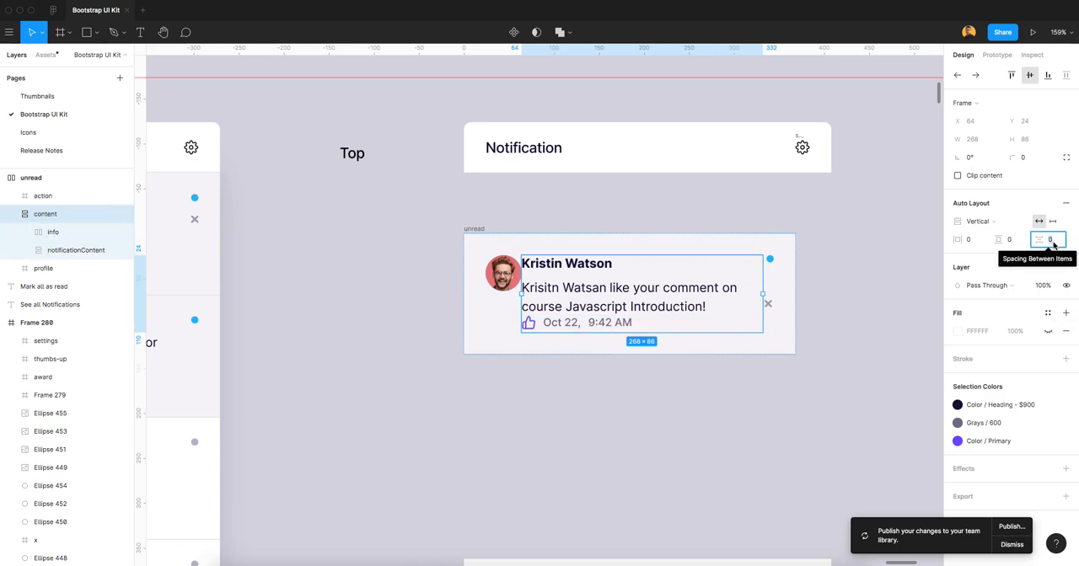
{"action": "type", "text": "16"}
{"action": "key", "text": "Tab"}
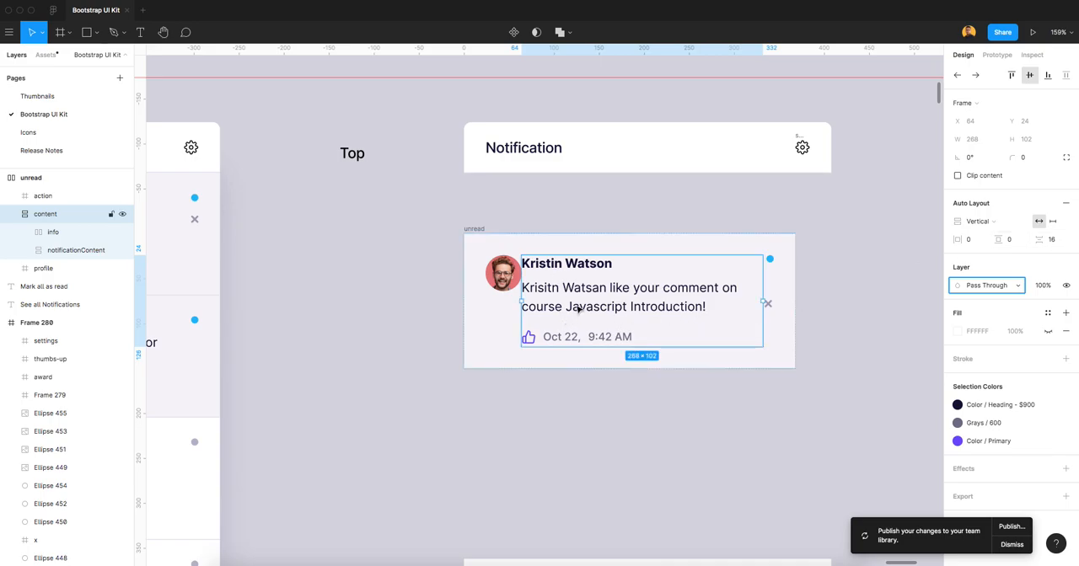
Add vertical auto layout to the action frame holding the blue dot and the x icon.
{"action": "left_click", "coordinate": [771, 272]}
{"action": "scroll", "coordinate": [769, 270], "scroll_direction": "up", "scroll_amount": 3}
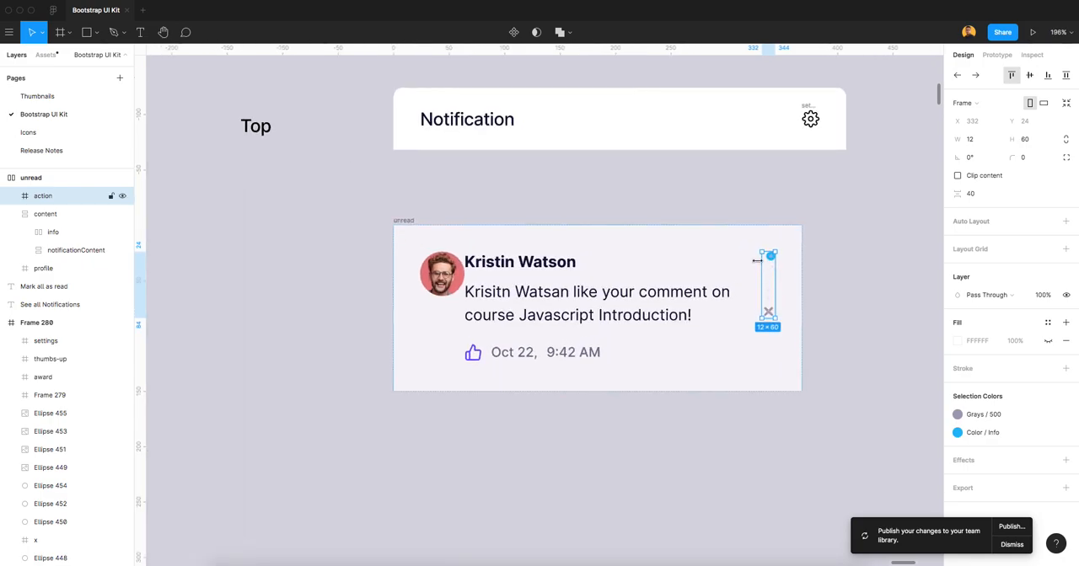
{"action": "left_click", "coordinate": [985, 224]}
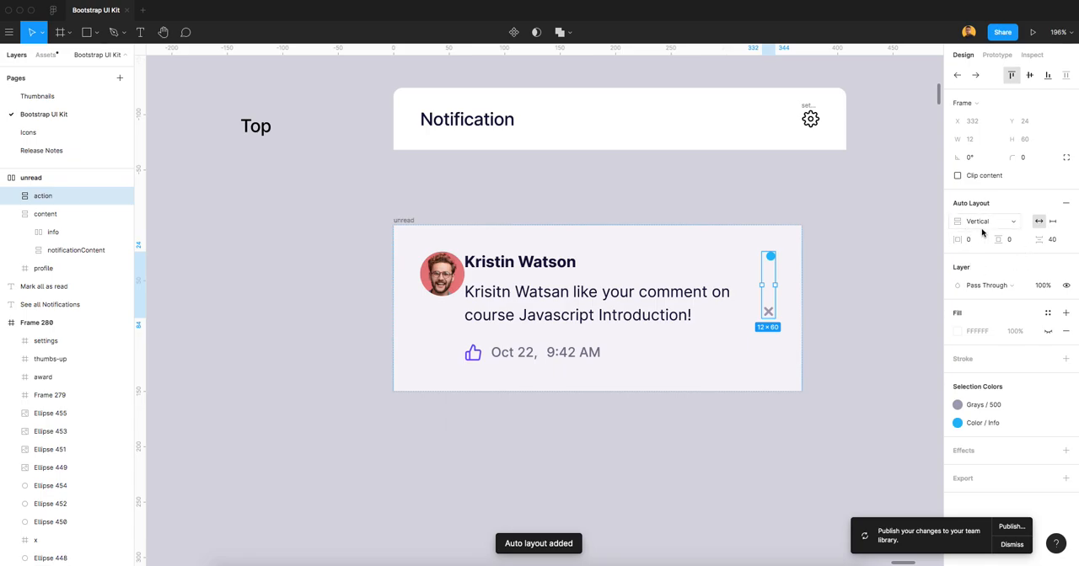
Center the blue dot and the x icon horizontally within the action frame.
{"action": "left_click", "coordinate": [12, 195]}
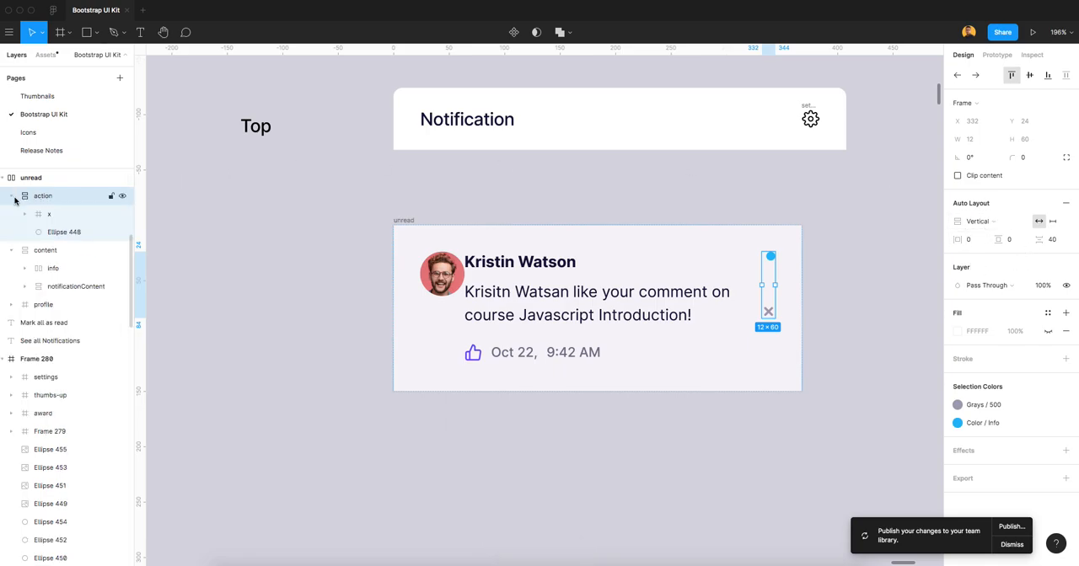
{"action": "left_click", "coordinate": [71, 233]}
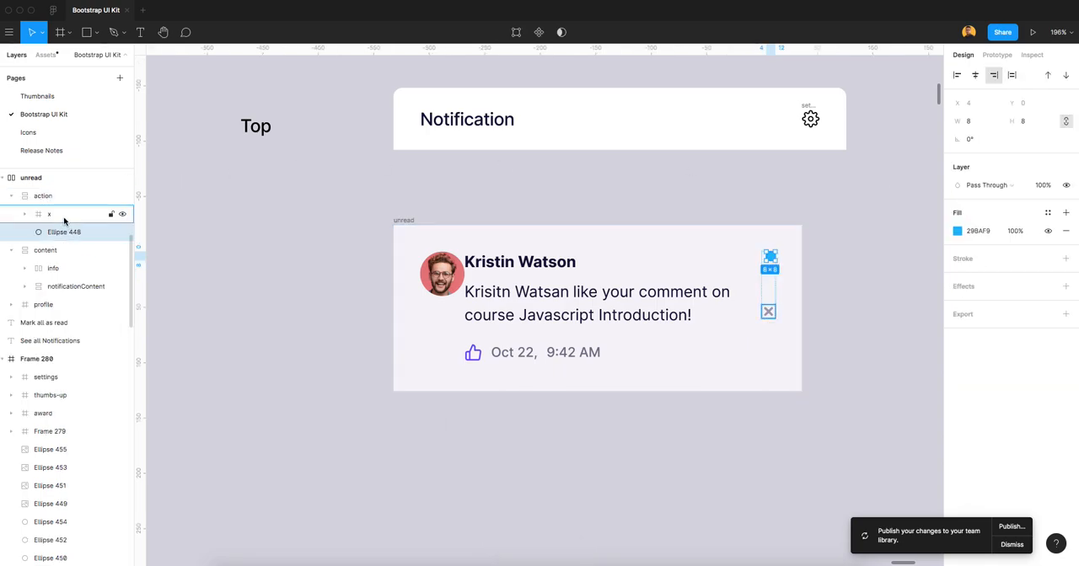
{"action": "left_click", "coordinate": [49, 215], "text": "shift"}
{"action": "left_click", "coordinate": [976, 75]}
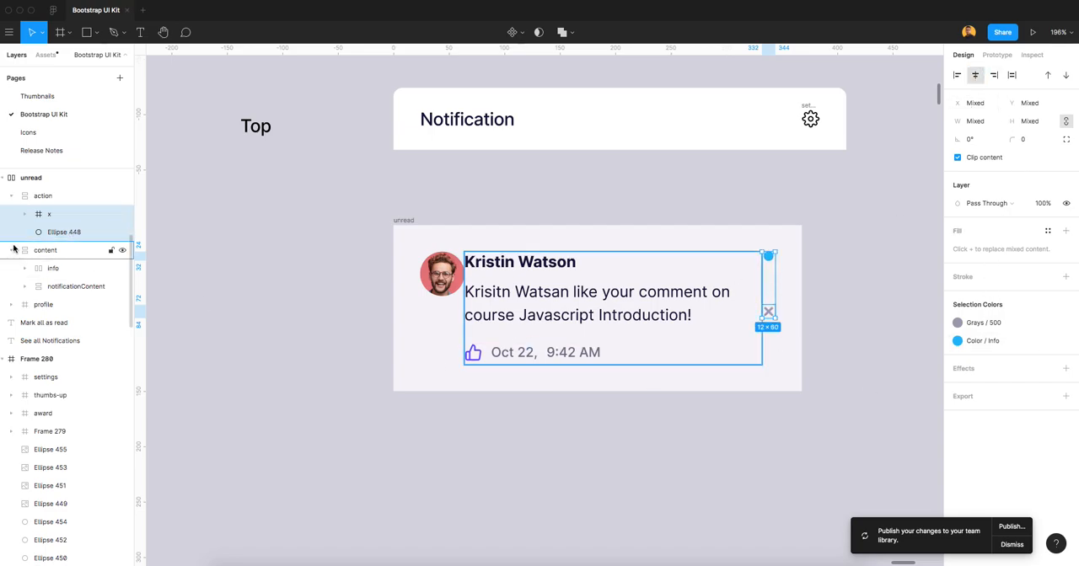
Set the action frame's spacing between items to 16 and collapse its layers.
{"action": "left_click", "coordinate": [36, 203]}
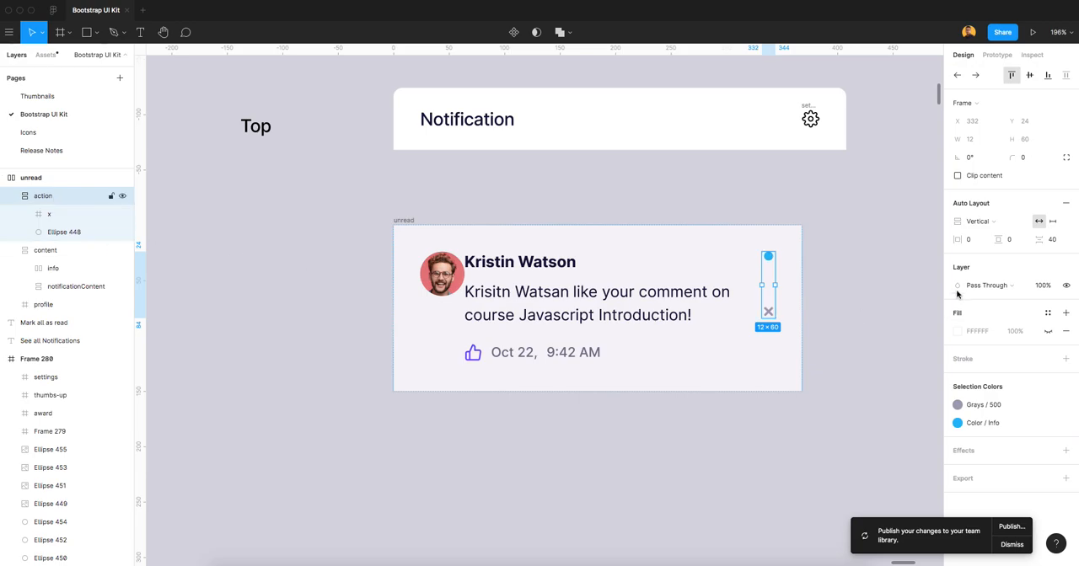
{"action": "left_click", "coordinate": [1054, 240]}
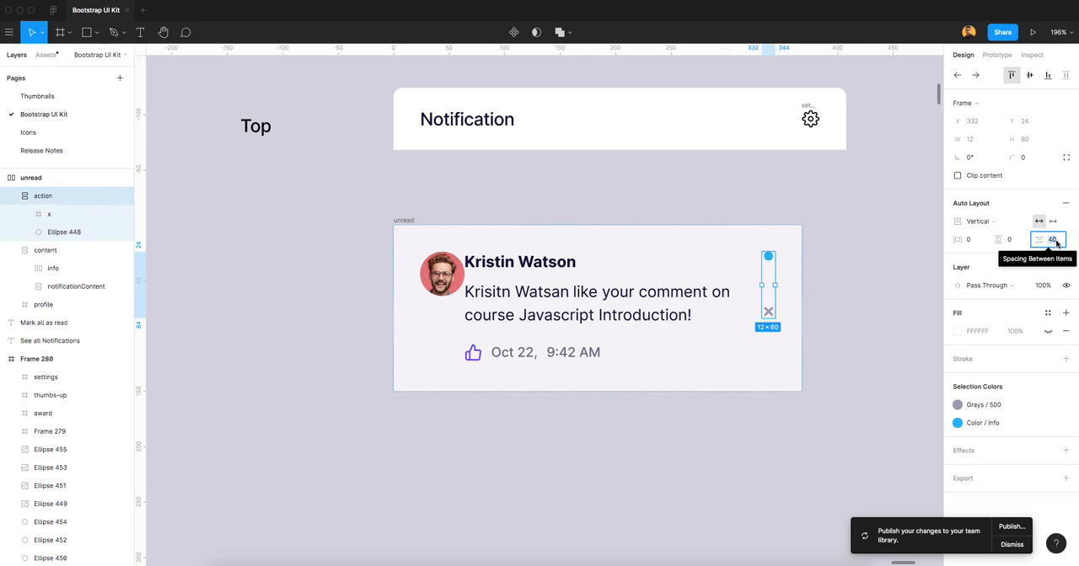
{"action": "type", "text": "16"}
{"action": "key", "text": "Tab"}
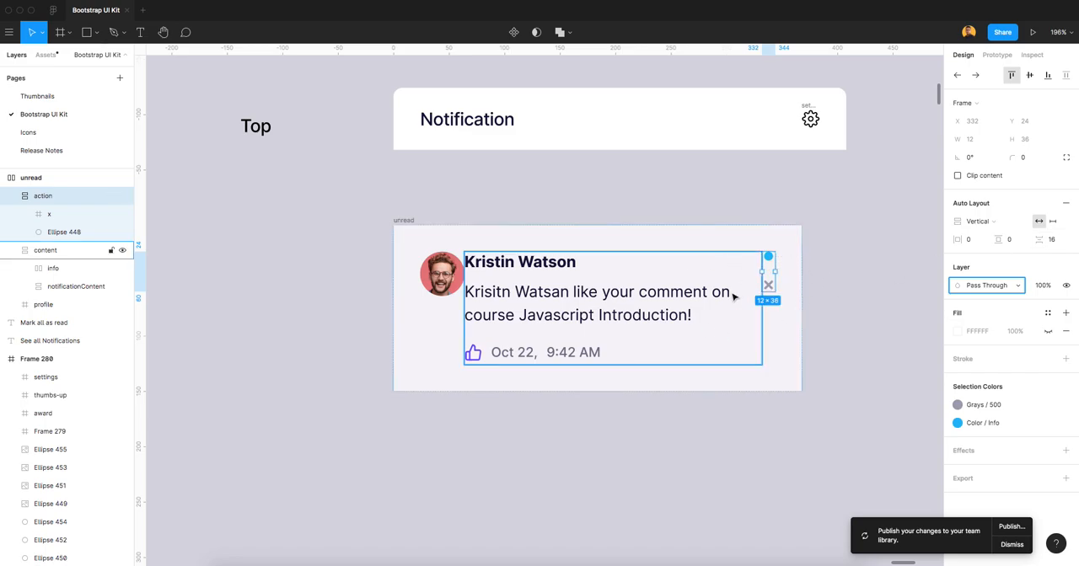
{"action": "left_click", "coordinate": [14, 196]}
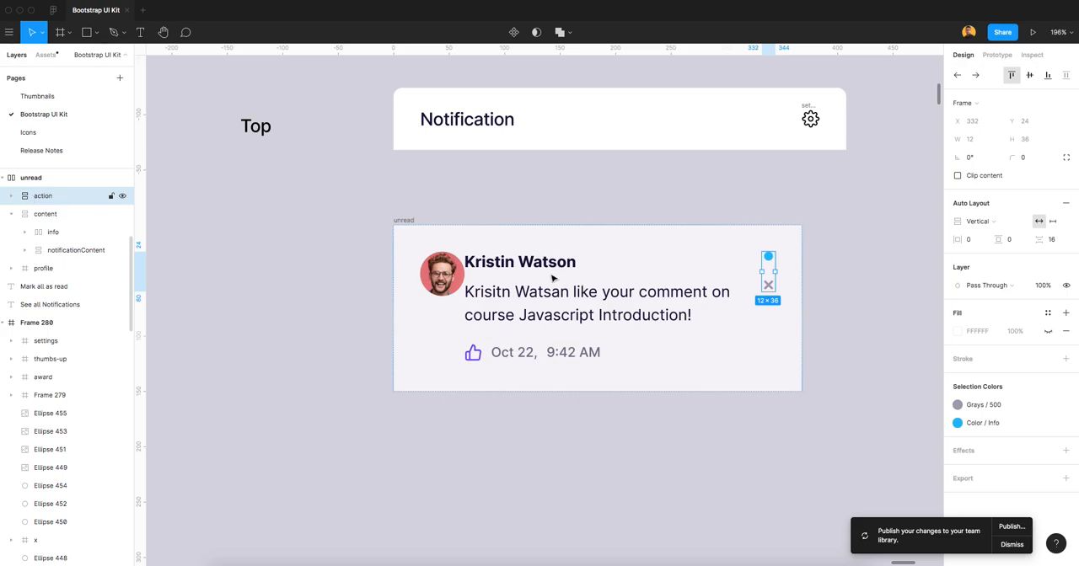
Set the unread frame's spacing between items to 8, then raise it to 16 to separate profile, content and action.
{"action": "left_click", "coordinate": [445, 270]}
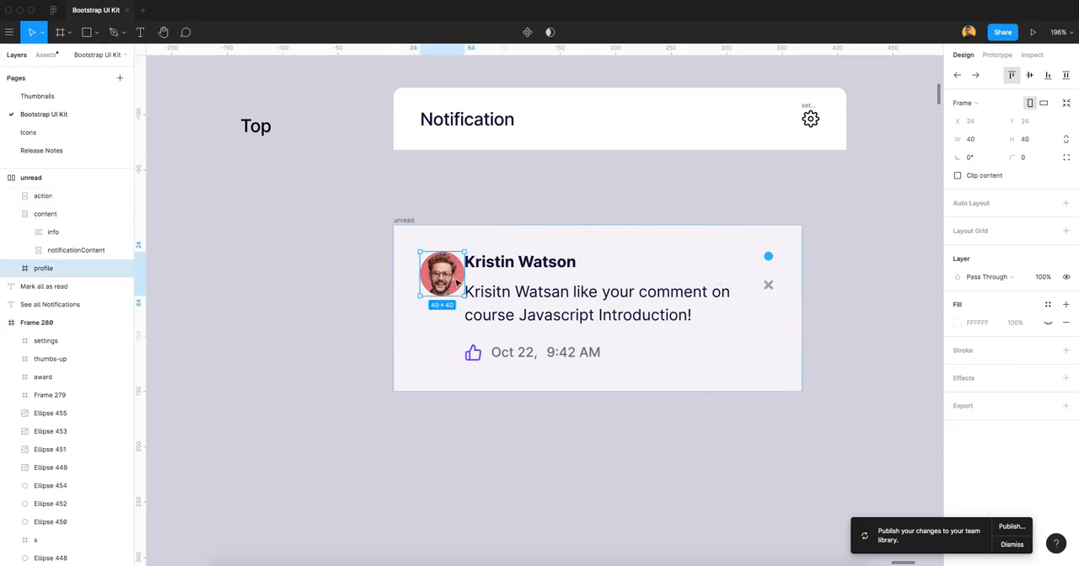
{"action": "left_click", "coordinate": [41, 183]}
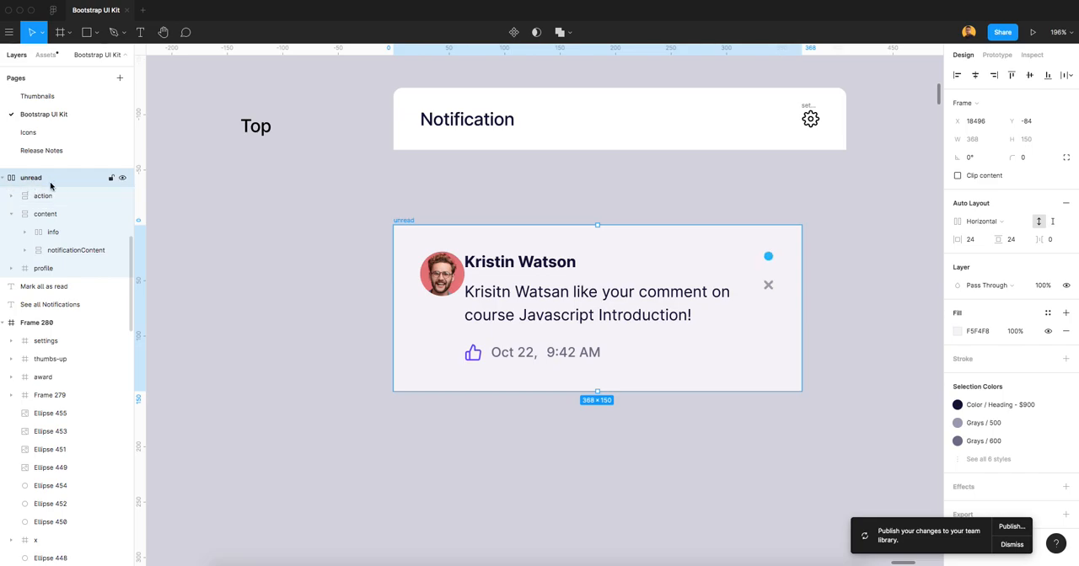
{"action": "left_click", "coordinate": [1048, 241]}
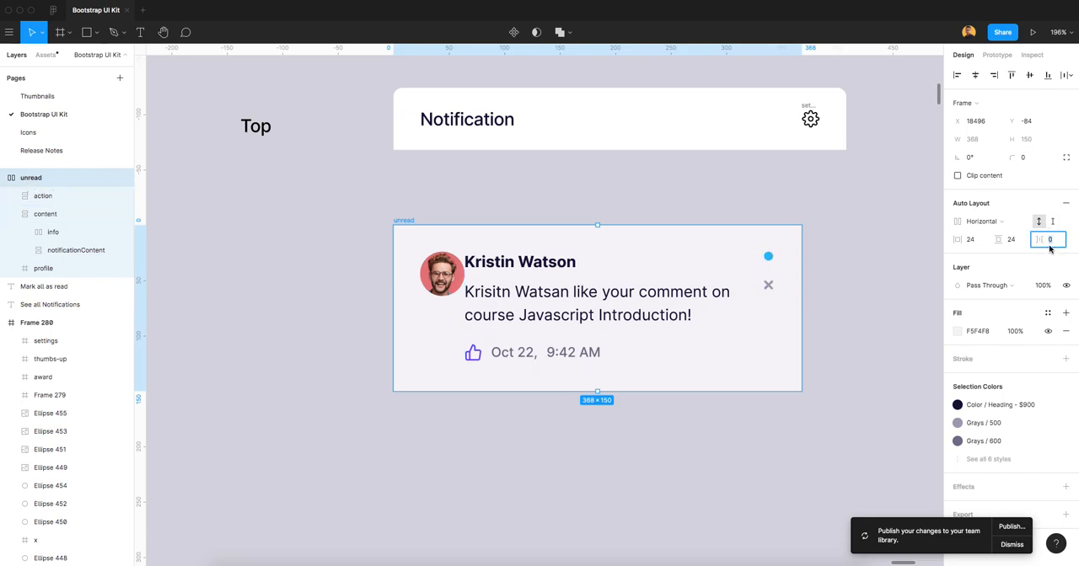
{"action": "type", "text": "8"}
{"action": "key", "text": "Tab"}
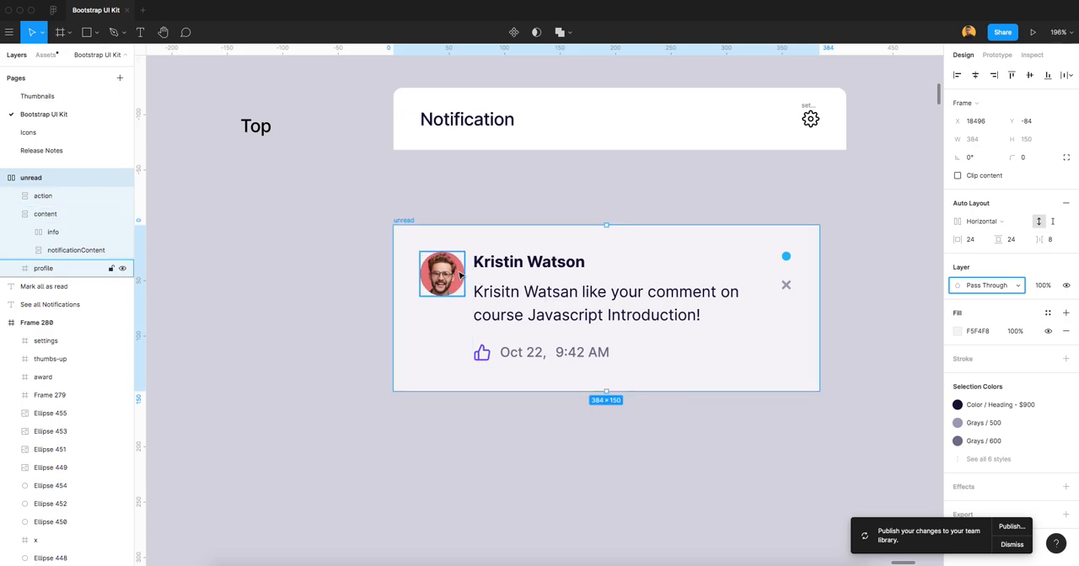
{"action": "left_click", "coordinate": [1050, 242]}
{"action": "type", "text": "16"}
{"action": "key", "text": "Tab"}
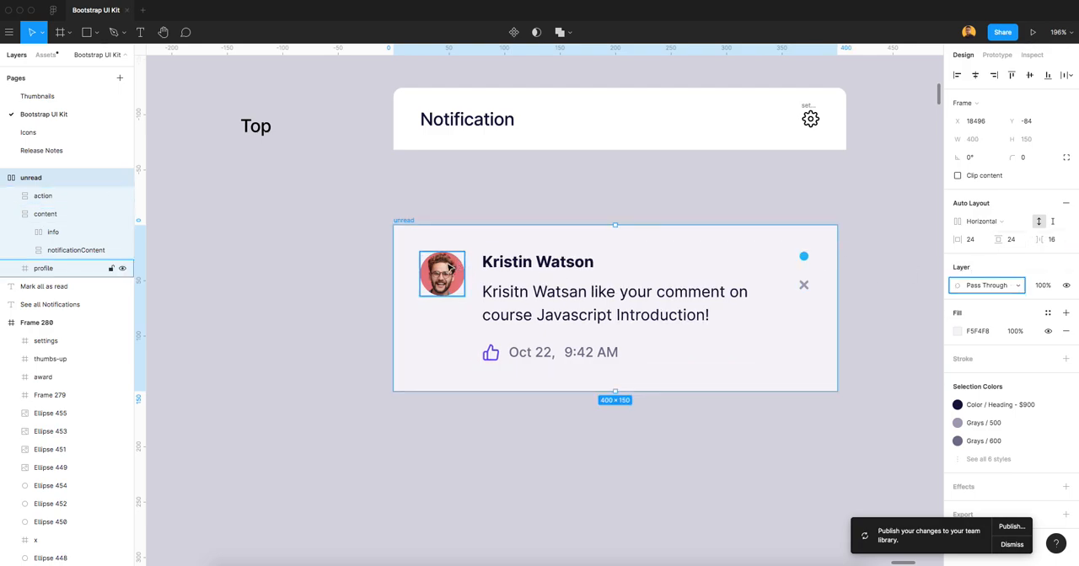
Examine how the unread frame's profile, content and action parts are arranged in its horizontal auto layout.
{"action": "left_click", "coordinate": [6, 178]}
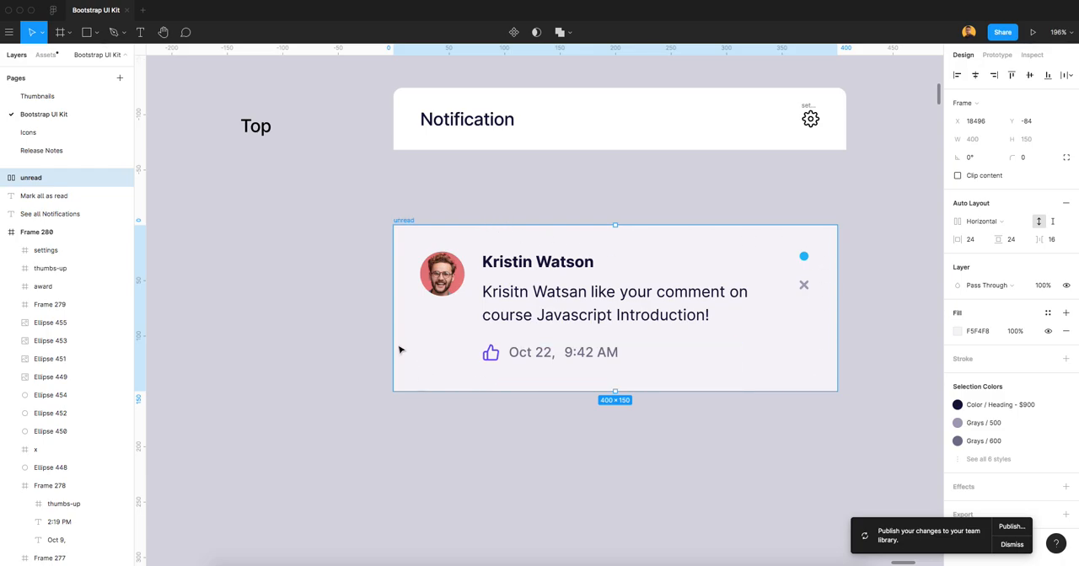
{"action": "left_click", "coordinate": [561, 304]}
{"action": "left_click", "coordinate": [442, 274], "text": "shift"}
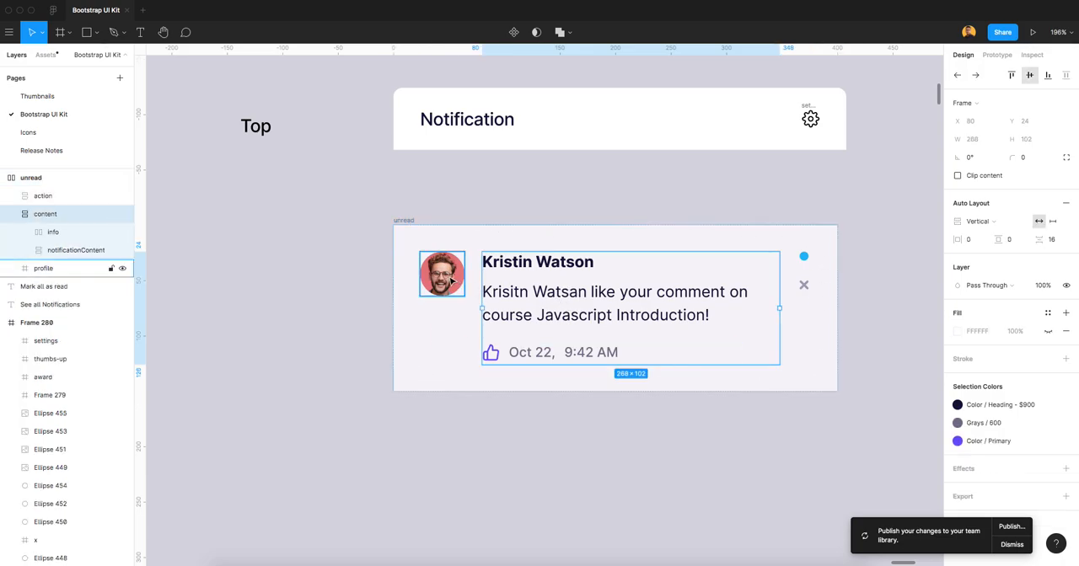
{"action": "left_click", "coordinate": [803, 268], "text": "shift"}
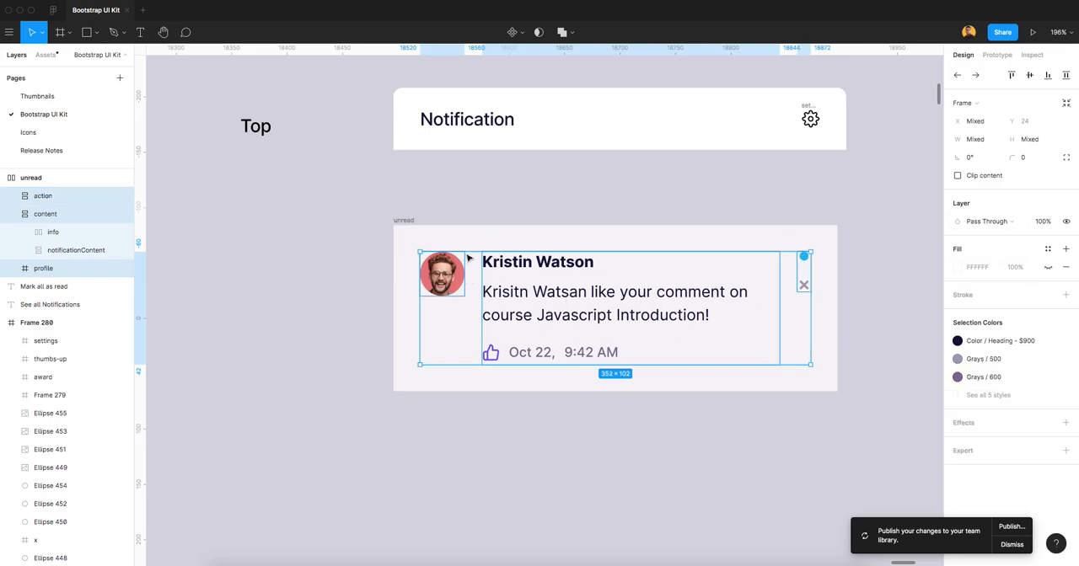
{"action": "left_click", "coordinate": [483, 201]}
{"action": "left_click", "coordinate": [447, 274]}
{"action": "left_click", "coordinate": [516, 266], "text": "shift"}
{"action": "left_click", "coordinate": [35, 181]}
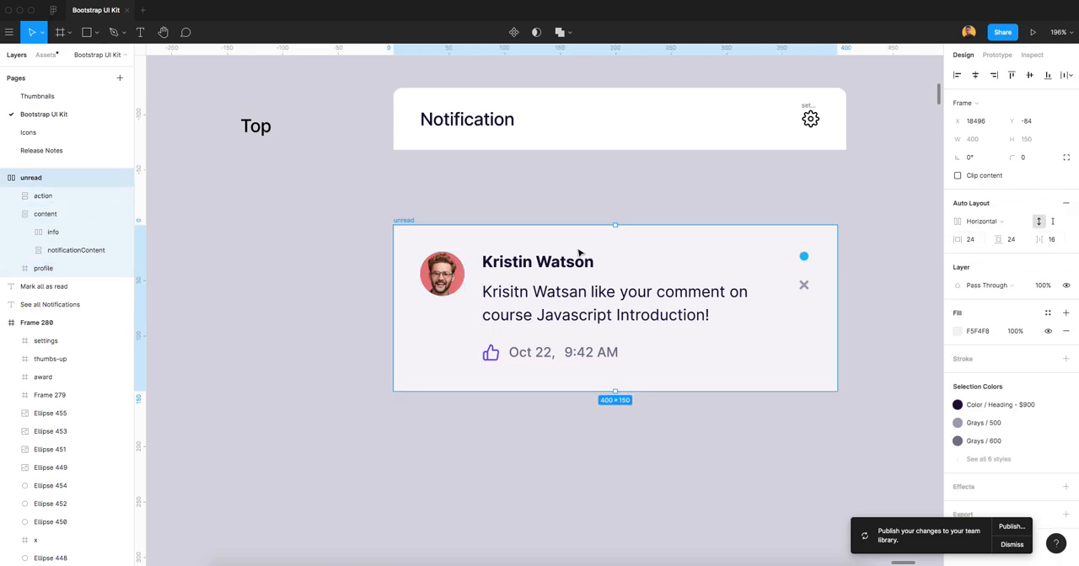
{"action": "left_click", "coordinate": [577, 218]}
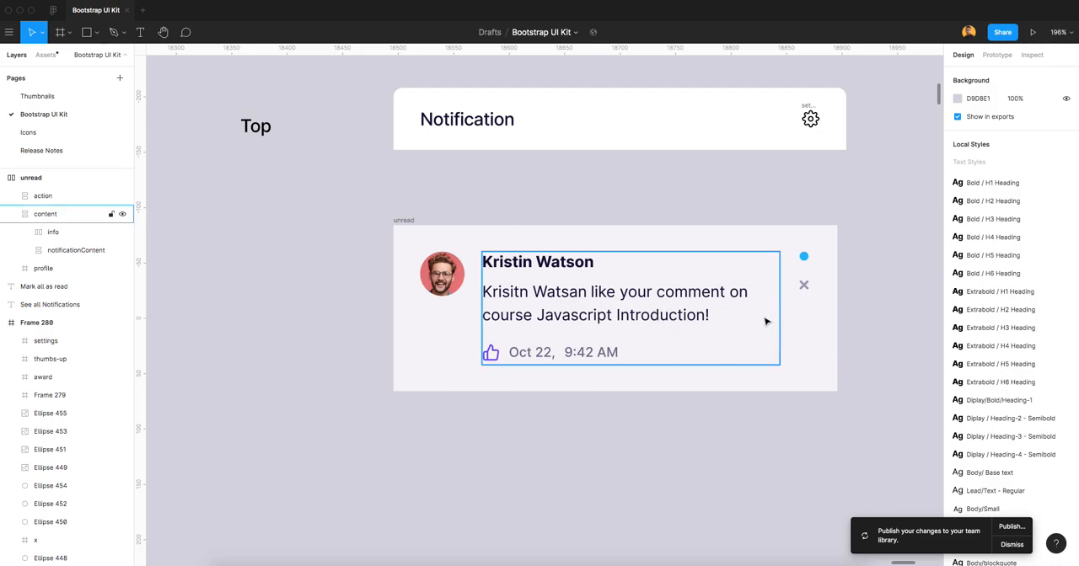
{"action": "left_click", "coordinate": [401, 219]}
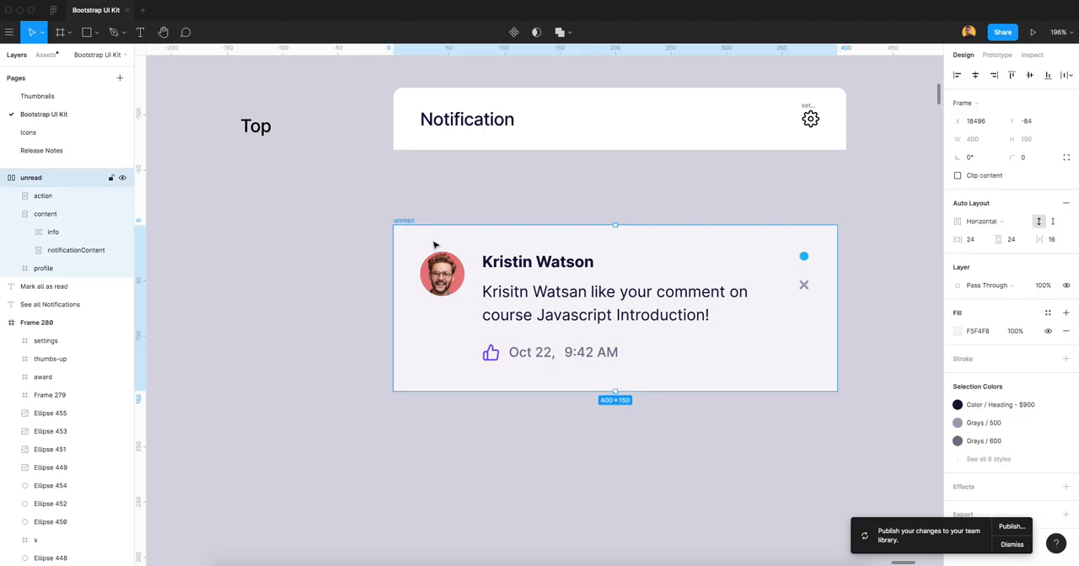
{"action": "left_click", "coordinate": [4, 178]}
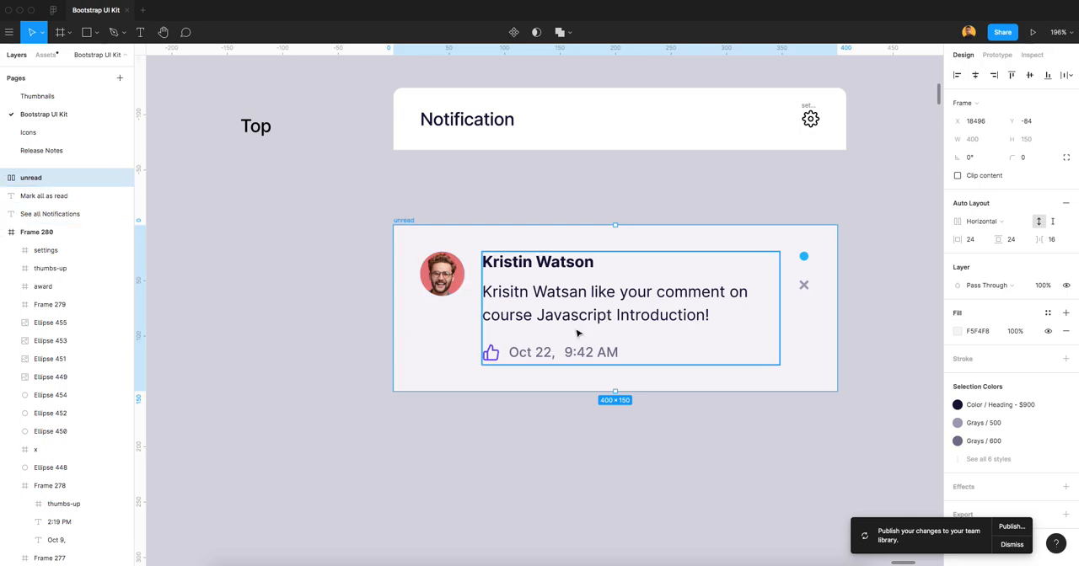
{"action": "scroll", "coordinate": [639, 314], "scroll_direction": "down", "scroll_amount": 3}
{"action": "left_click_drag", "start_coordinate": [638, 311], "coordinate": [671, 439]}
{"action": "key", "text": "ctrl+z"}
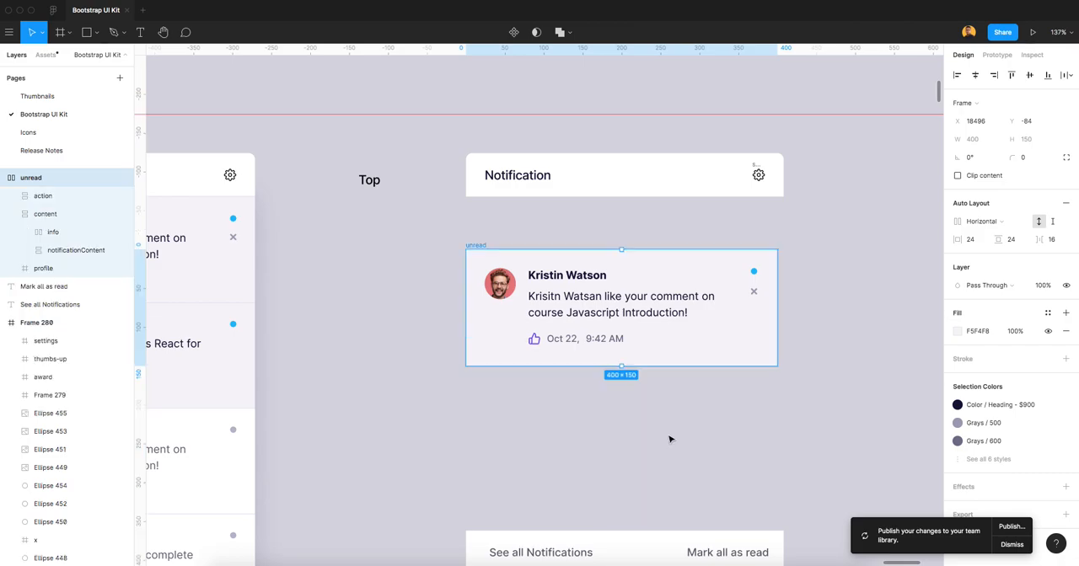
{"action": "left_click", "coordinate": [678, 235]}
Wrap the header's background, Notification title and settings icon together in a new frame.
{"action": "scroll", "coordinate": [667, 238], "scroll_direction": "up", "scroll_amount": 2}
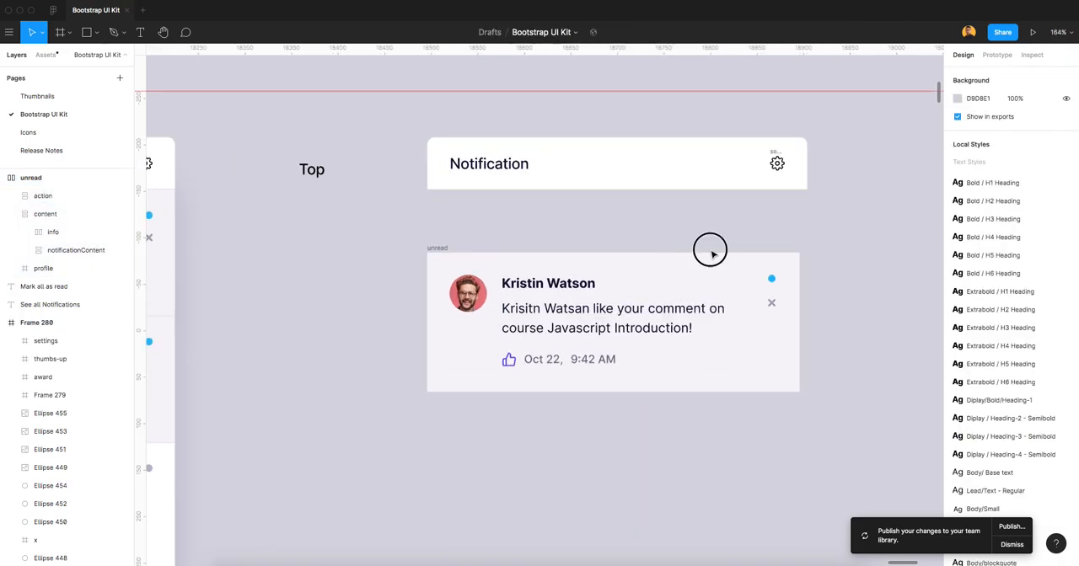
{"action": "left_click_drag", "start_coordinate": [718, 212], "coordinate": [652, 274]}
{"action": "left_click_drag", "start_coordinate": [345, 189], "coordinate": [777, 256]}
{"action": "right_click", "coordinate": [592, 228]}
{"action": "left_click", "coordinate": [647, 350]}
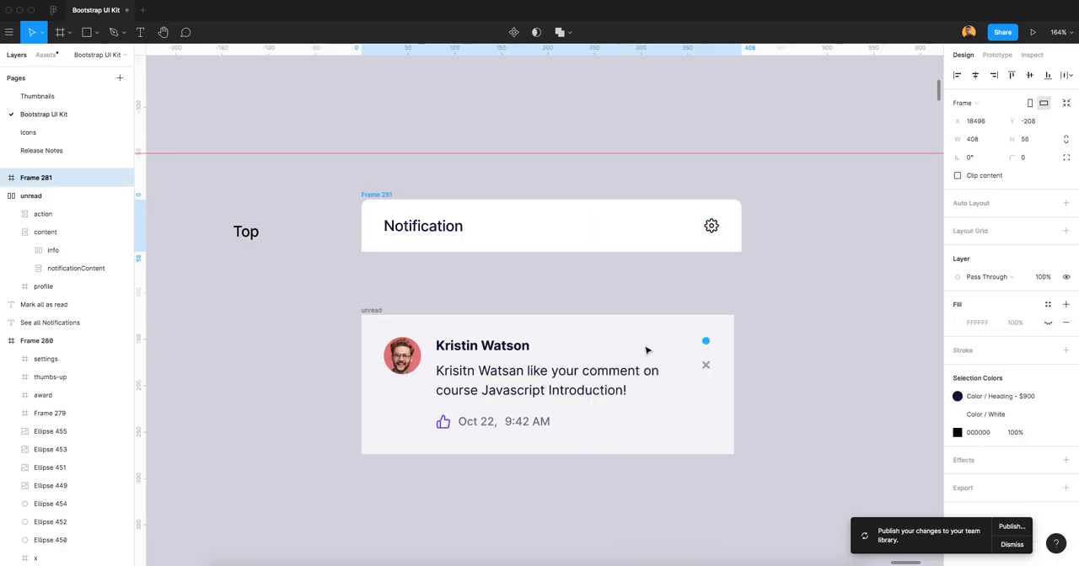
Rename the header's new frame as notificationHeader.
{"action": "double_click", "coordinate": [38, 178]}
{"action": "type", "text": "notification"}
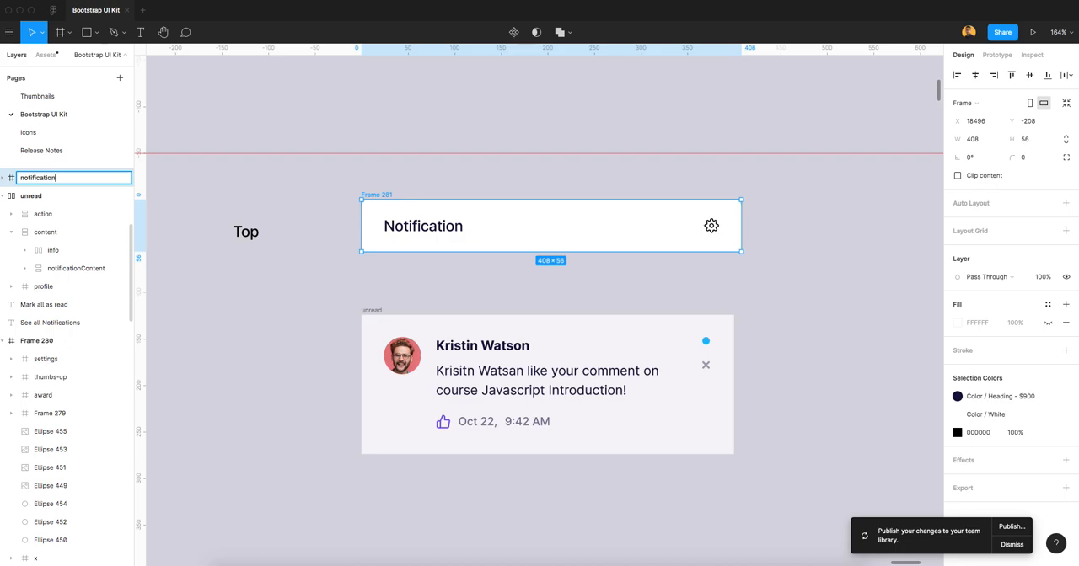
{"action": "type", "text": "Header"}
{"action": "key", "text": "Return"}
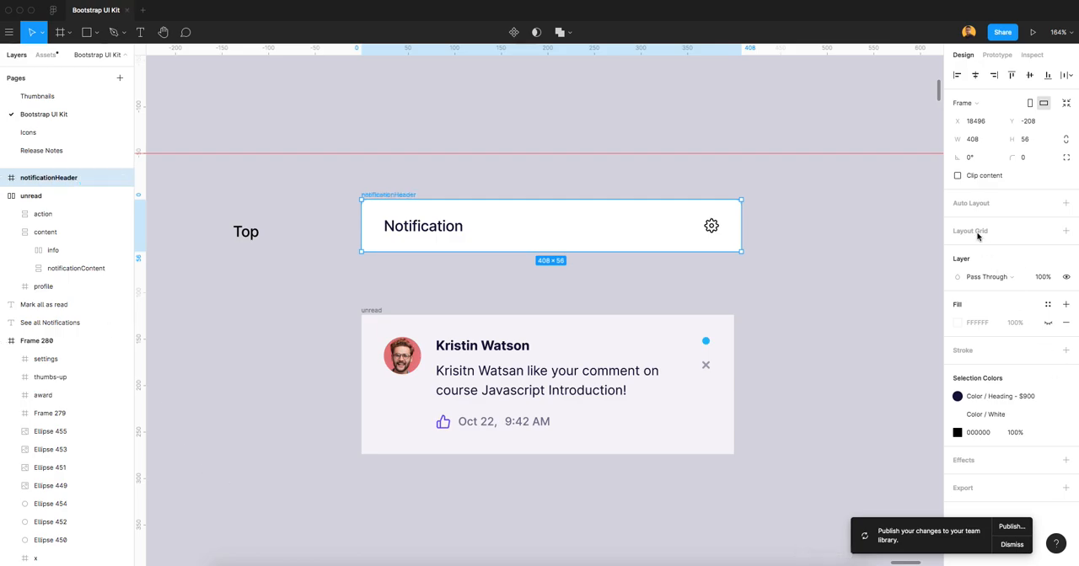
Add horizontal auto layout to the notificationHeader frame and check its padding and spacing.
{"action": "left_click", "coordinate": [972, 204]}
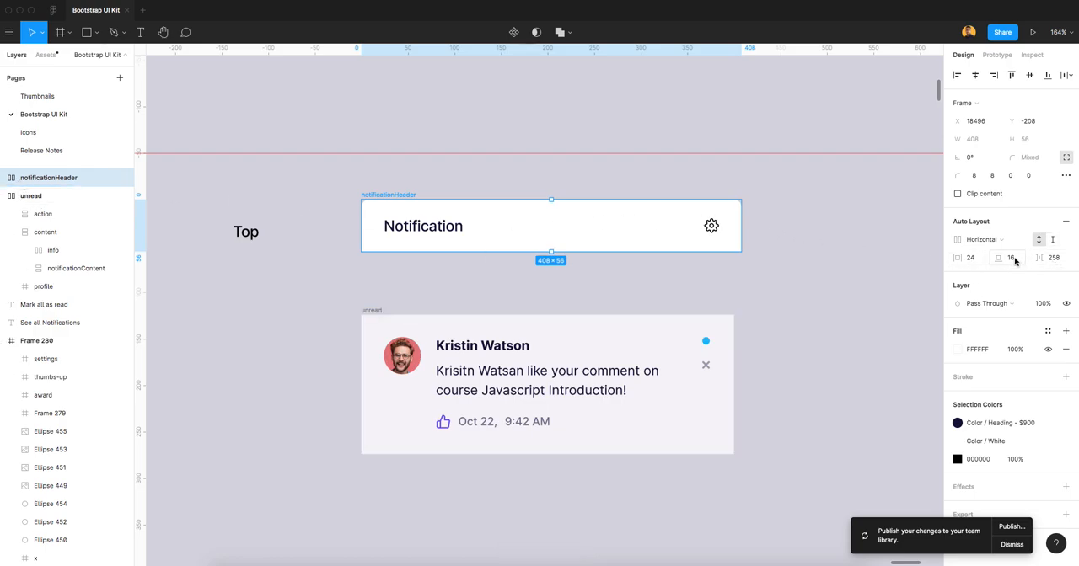
{"action": "left_click", "coordinate": [616, 357]}
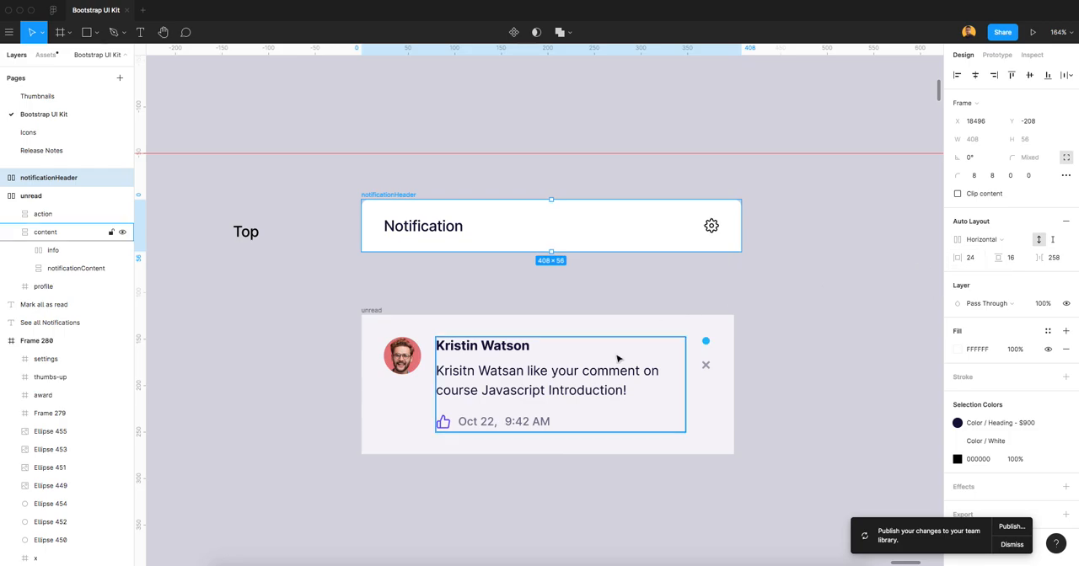
{"action": "left_click", "coordinate": [664, 328]}
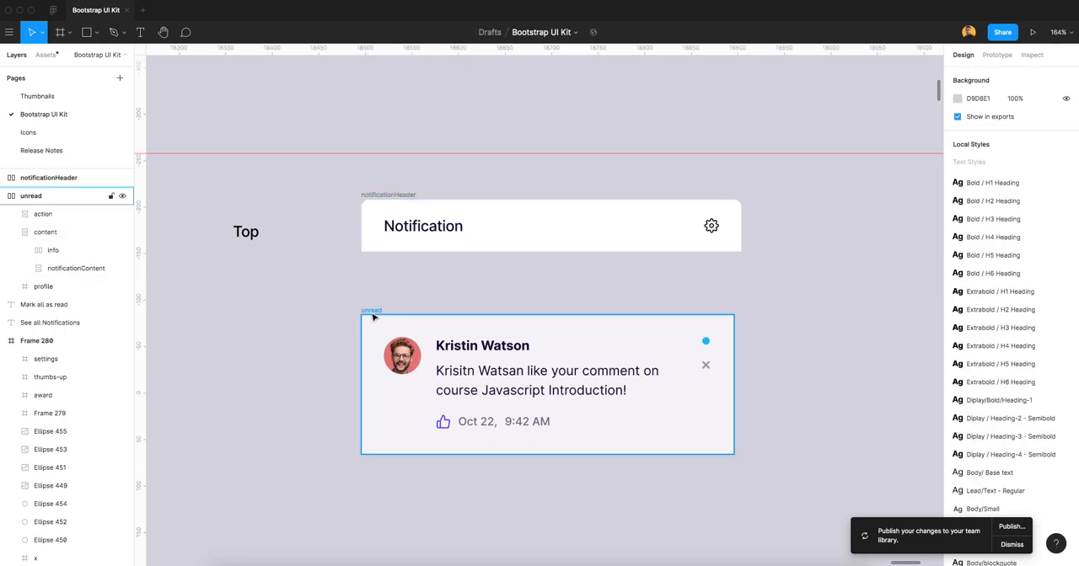
Move the unread frame up so it sits flush beneath the notificationHeader frame, aligned with its left edge.
{"action": "left_click_drag", "start_coordinate": [376, 312], "coordinate": [381, 253]}
{"action": "scroll", "coordinate": [388, 248], "scroll_direction": "up", "scroll_amount": 3}
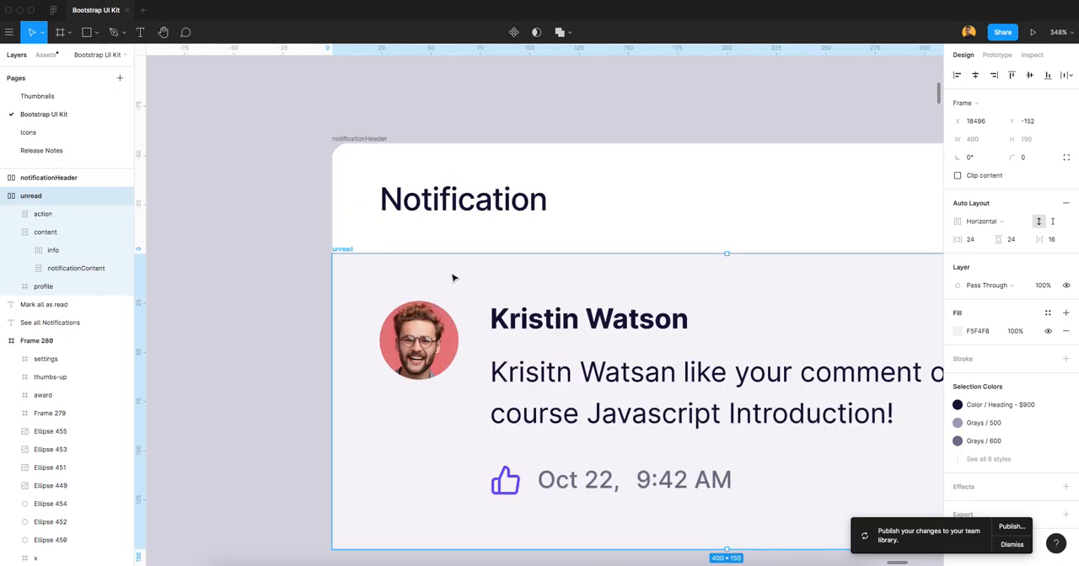
{"action": "key", "text": "Escape"}
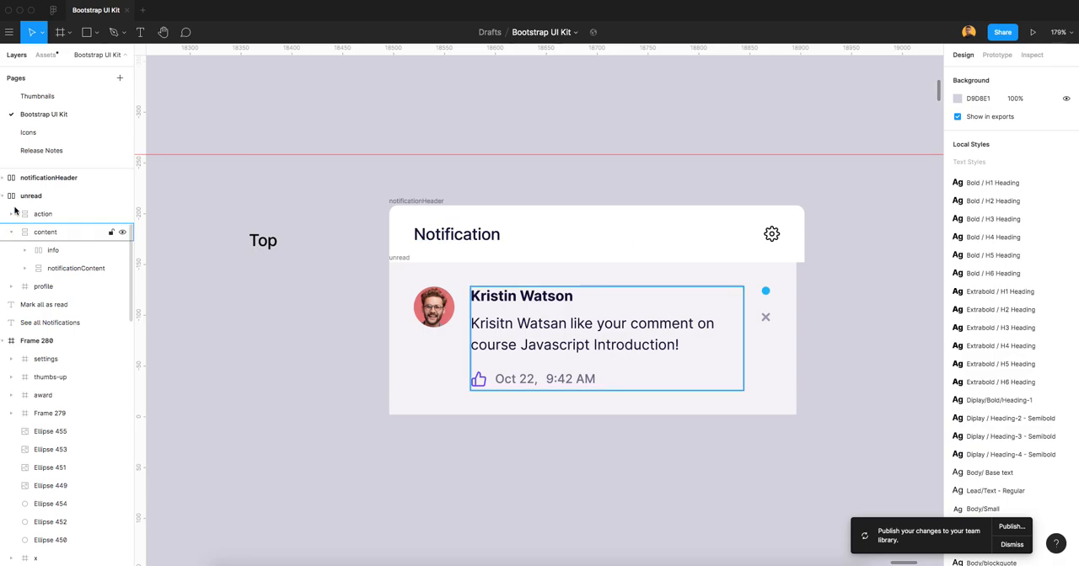
Reduce the item spacing of the notificationHeader frame until it is as wide as the unread frame.
{"action": "left_click", "coordinate": [52, 178]}
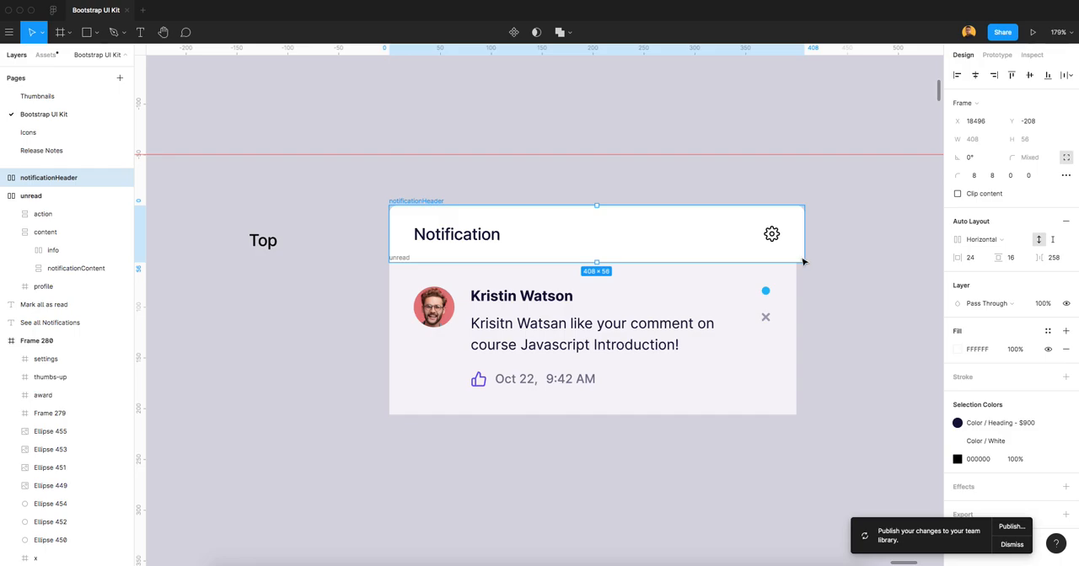
{"action": "left_click", "coordinate": [51, 198]}
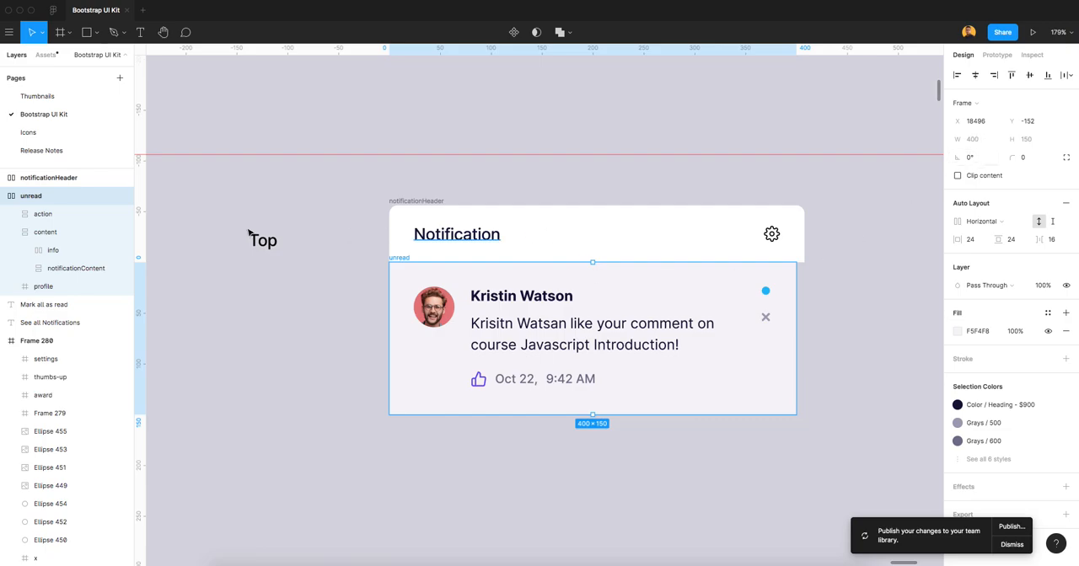
{"action": "left_click", "coordinate": [37, 179]}
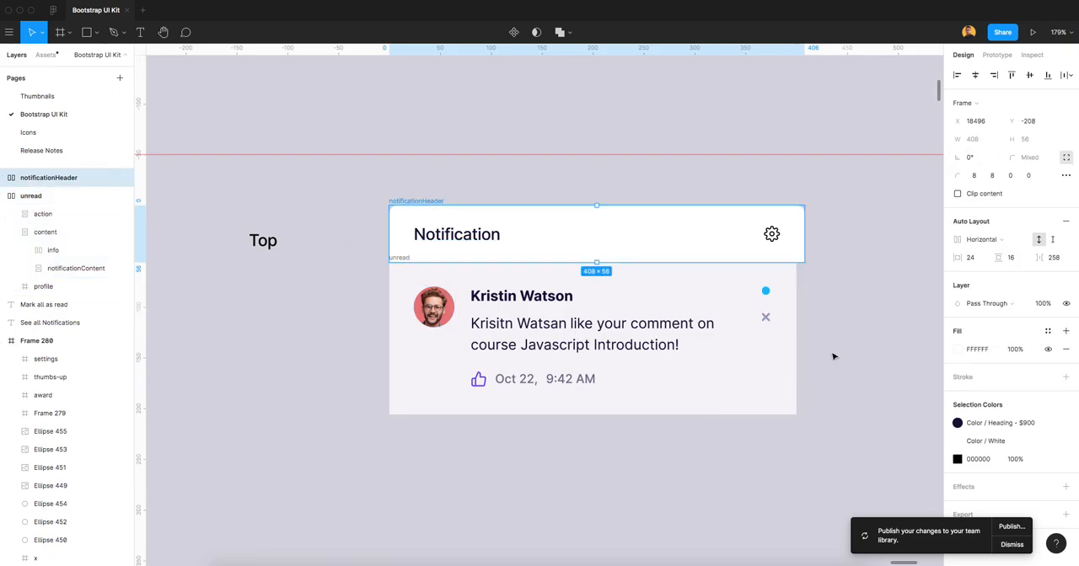
{"action": "left_click", "coordinate": [1058, 262]}
{"action": "key", "text": "Down"}
{"action": "key", "text": "Down"}
{"action": "key", "text": "Down"}
{"action": "key", "text": "Down"}
{"action": "key", "text": "Down"}
{"action": "key", "text": "Down"}
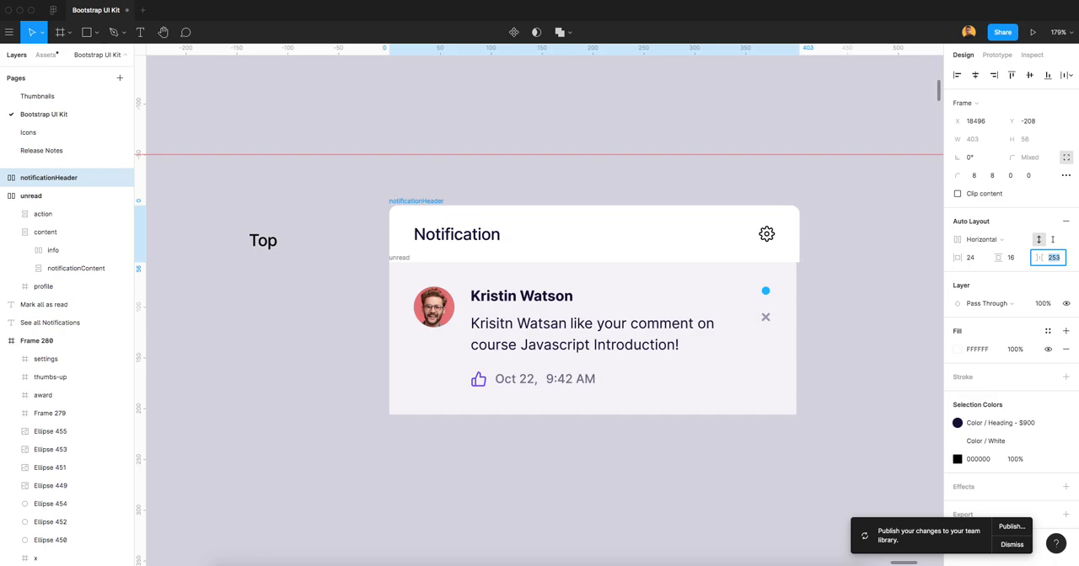
{"action": "key", "text": "Down"}
{"action": "key", "text": "Down"}
{"action": "left_click", "coordinate": [860, 298]}
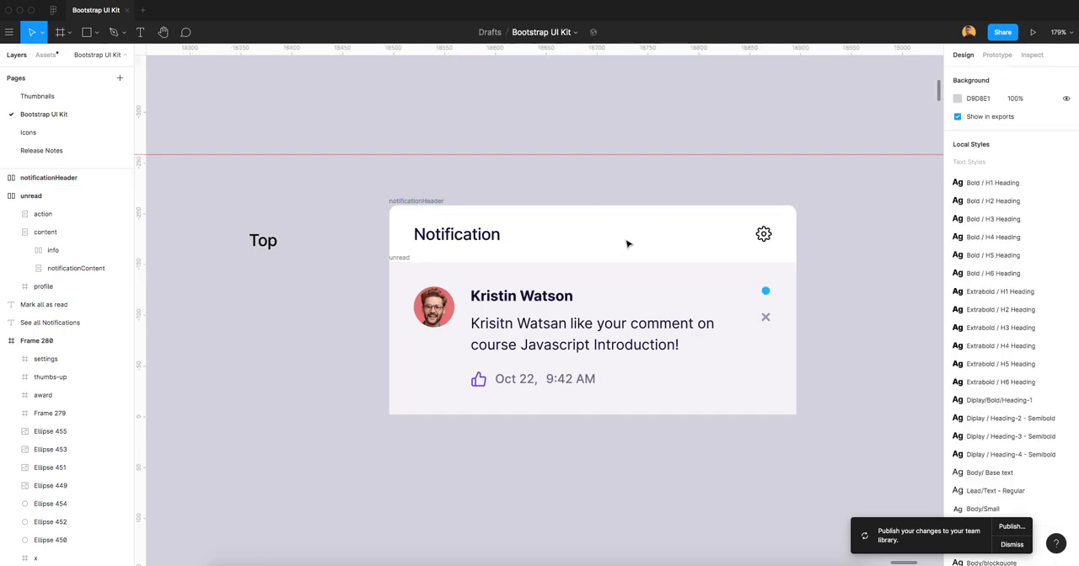
{"action": "left_click", "coordinate": [401, 257]}
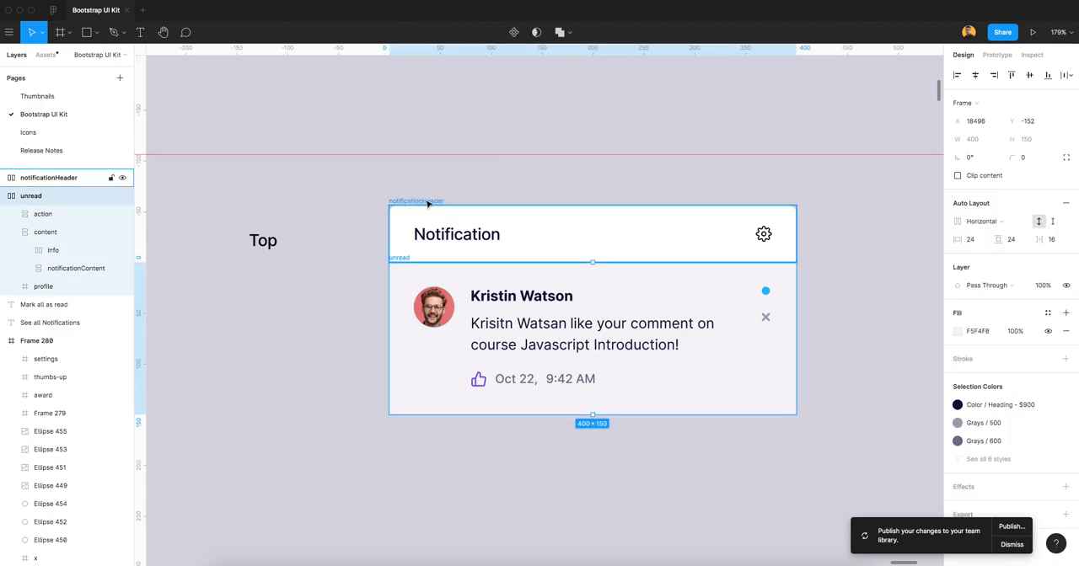
{"action": "left_click", "coordinate": [427, 203], "text": "shift"}
{"action": "left_click", "coordinate": [607, 200]}
Wrap the footer's background, See all Notifications and Mark all as read texts together in a new frame.
{"action": "scroll", "coordinate": [644, 324], "scroll_direction": "down", "scroll_amount": 5}
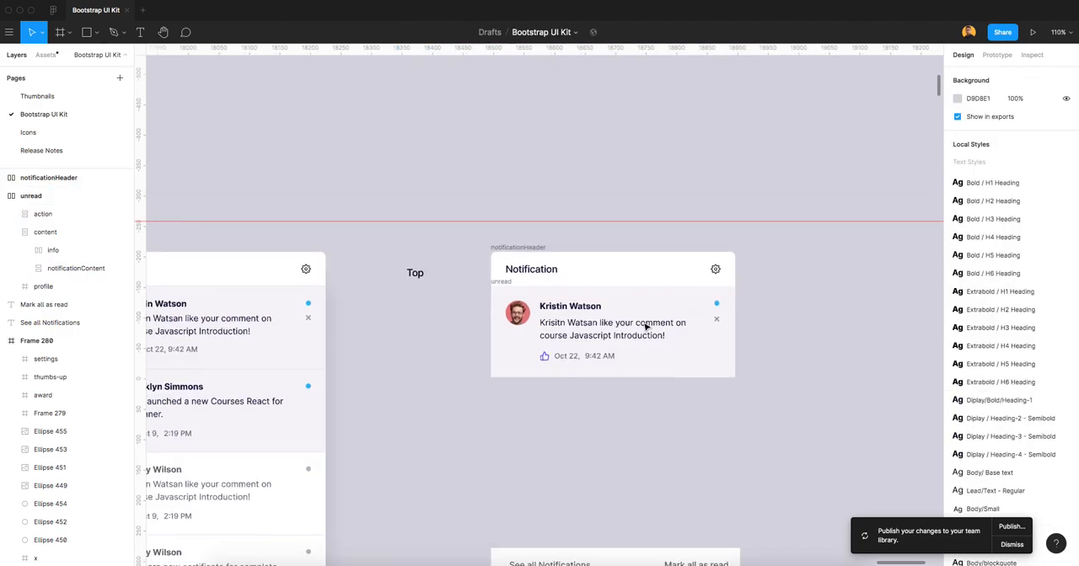
{"action": "left_click_drag", "start_coordinate": [697, 384], "coordinate": [642, 382]}
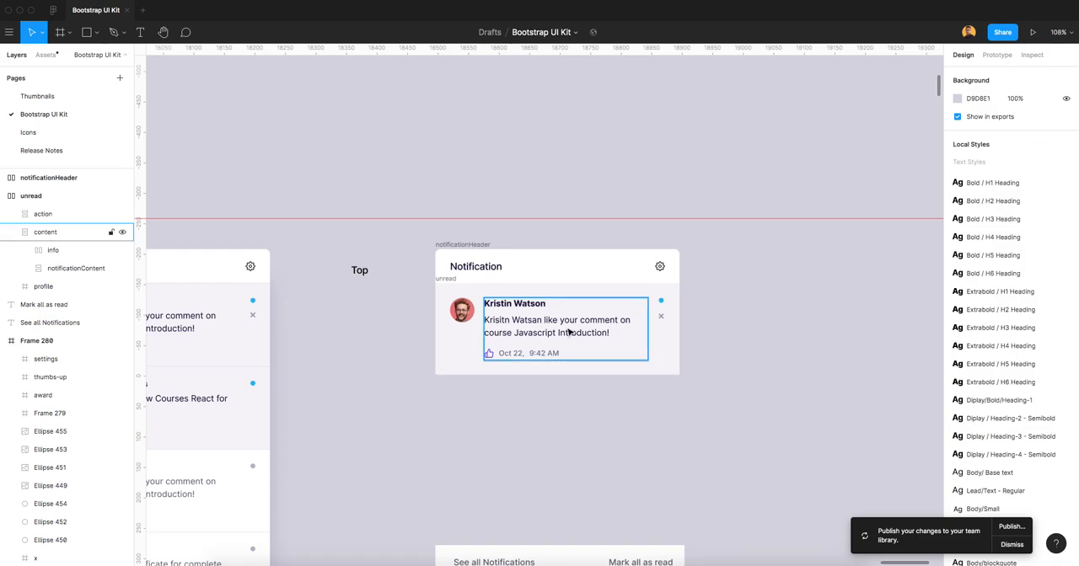
{"action": "scroll", "coordinate": [570, 331], "scroll_direction": "down", "scroll_amount": 5}
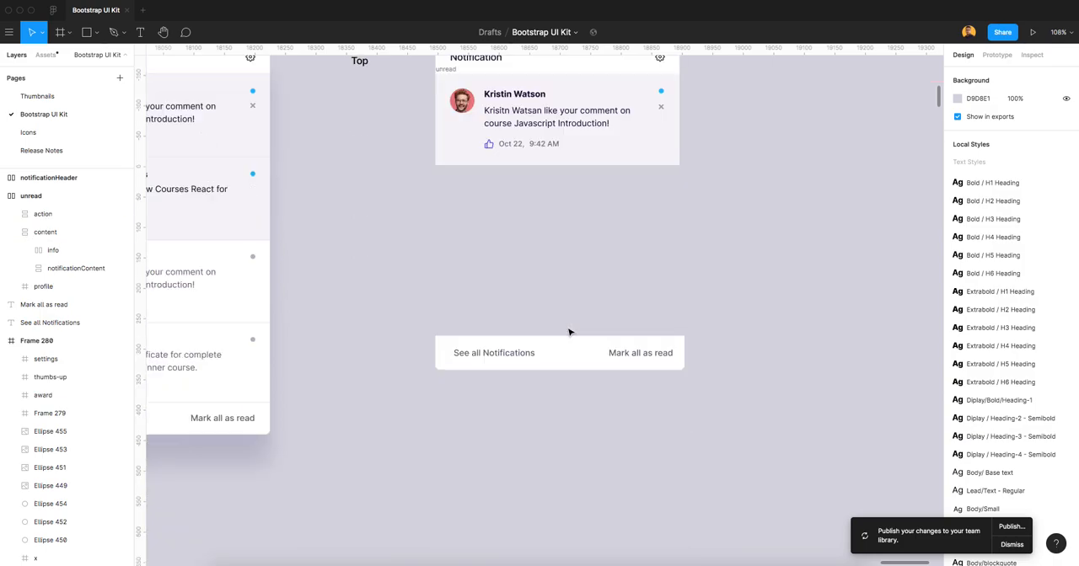
{"action": "scroll", "coordinate": [570, 357], "scroll_direction": "up", "scroll_amount": 3}
{"action": "left_click_drag", "start_coordinate": [399, 299], "coordinate": [707, 398]}
{"action": "right_click", "coordinate": [557, 365]}
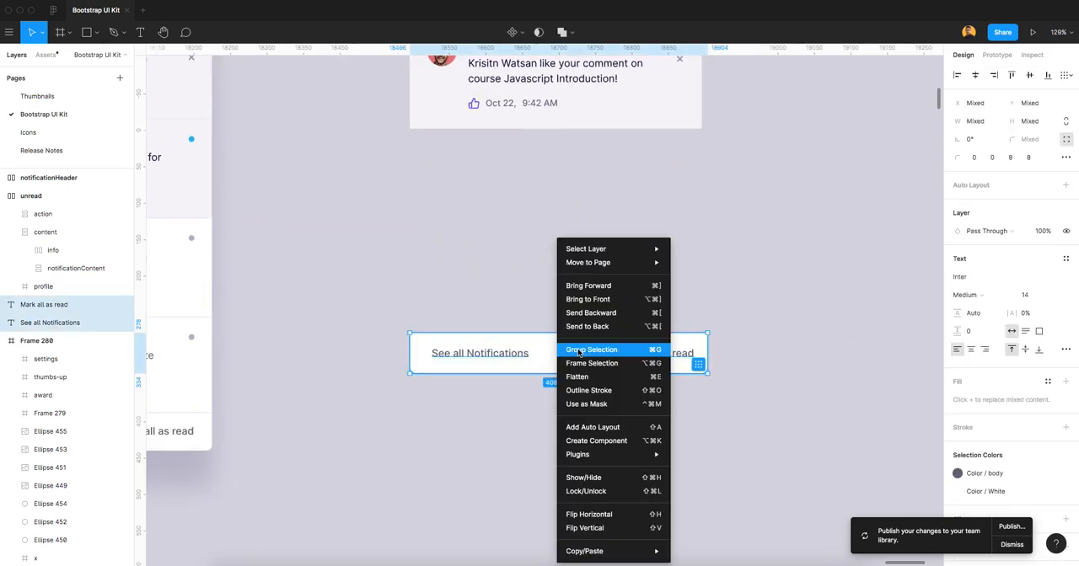
{"action": "left_click", "coordinate": [601, 370]}
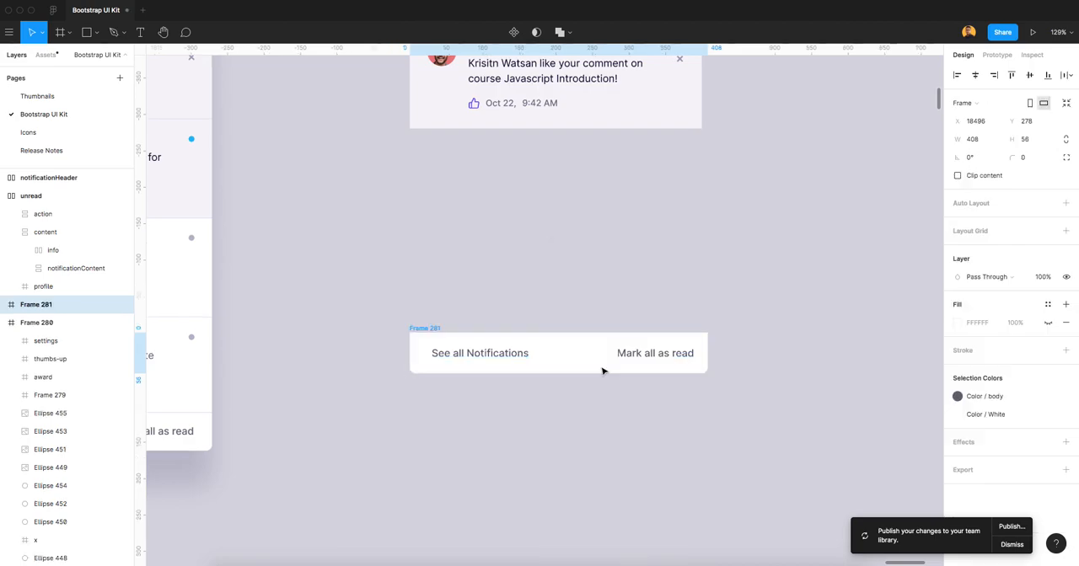
Rename the footer's new frame as notificationFooter and add horizontal auto layout to it.
{"action": "double_click", "coordinate": [48, 308]}
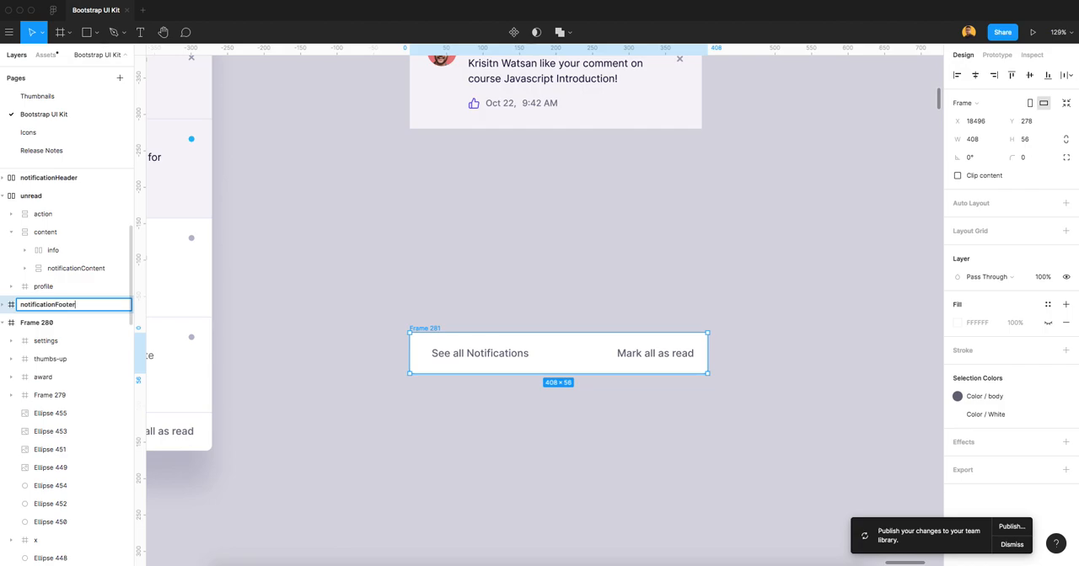
{"action": "key", "text": "Return"}
{"action": "key", "text": "shift+a"}
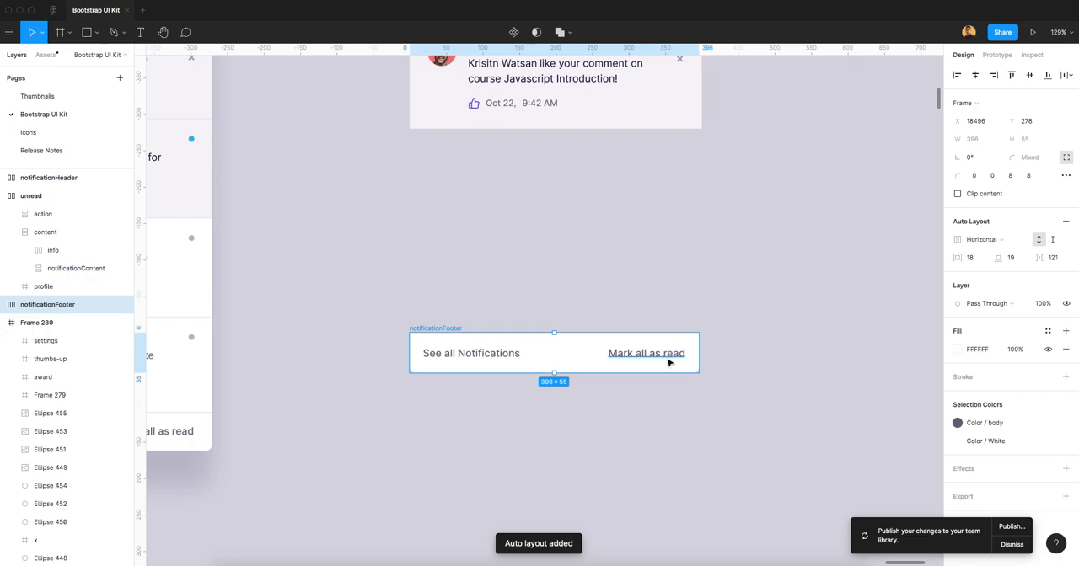
Move the notificationFooter frame up close below the unread frame, aligned with its left edge and not nested inside it.
{"action": "scroll", "coordinate": [669, 362], "scroll_direction": "down", "scroll_amount": 1}
{"action": "left_click", "coordinate": [719, 284]}
{"action": "scroll", "coordinate": [708, 325], "scroll_direction": "down", "scroll_amount": 1}
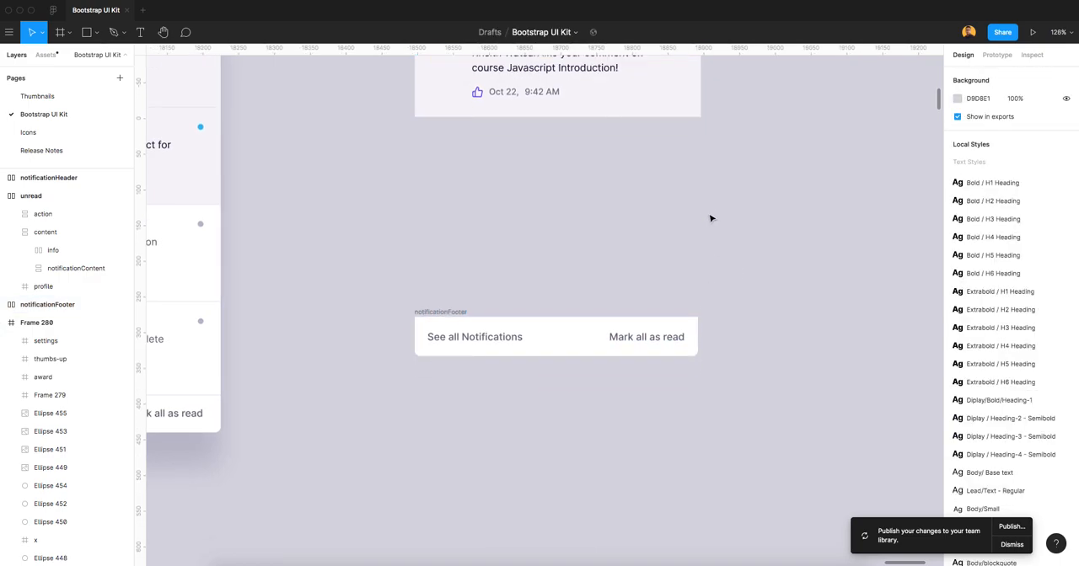
{"action": "left_click_drag", "start_coordinate": [670, 270], "coordinate": [671, 411]}
{"action": "left_click_drag", "start_coordinate": [472, 460], "coordinate": [464, 258]}
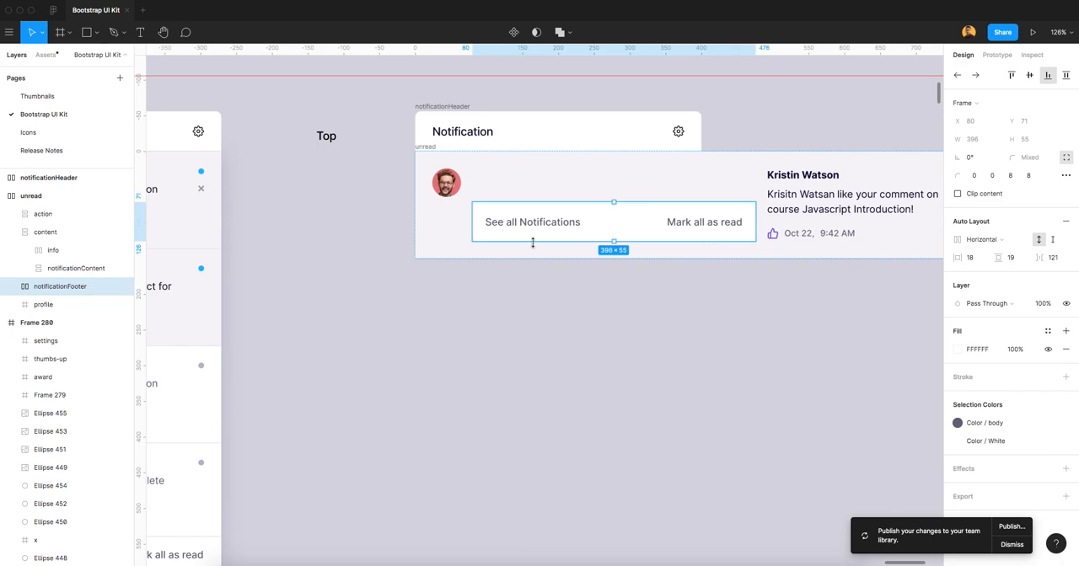
{"action": "key", "text": "super+z"}
{"action": "left_click_drag", "start_coordinate": [448, 455], "coordinate": [447, 266]}
{"action": "scroll", "coordinate": [548, 309], "scroll_direction": "up", "scroll_amount": 5}
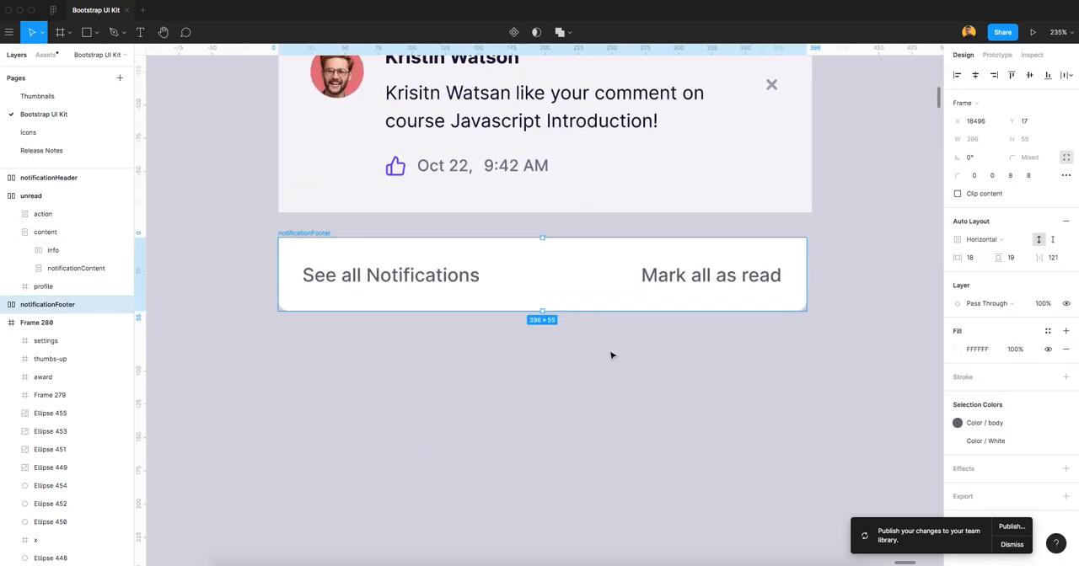
{"action": "scroll", "coordinate": [607, 349], "scroll_direction": "up", "scroll_amount": 3}
Set the notificationFooter frame's item spacing to 125 so its width matches the frames above.
{"action": "left_click", "coordinate": [368, 353]}
{"action": "left_click", "coordinate": [306, 355]}
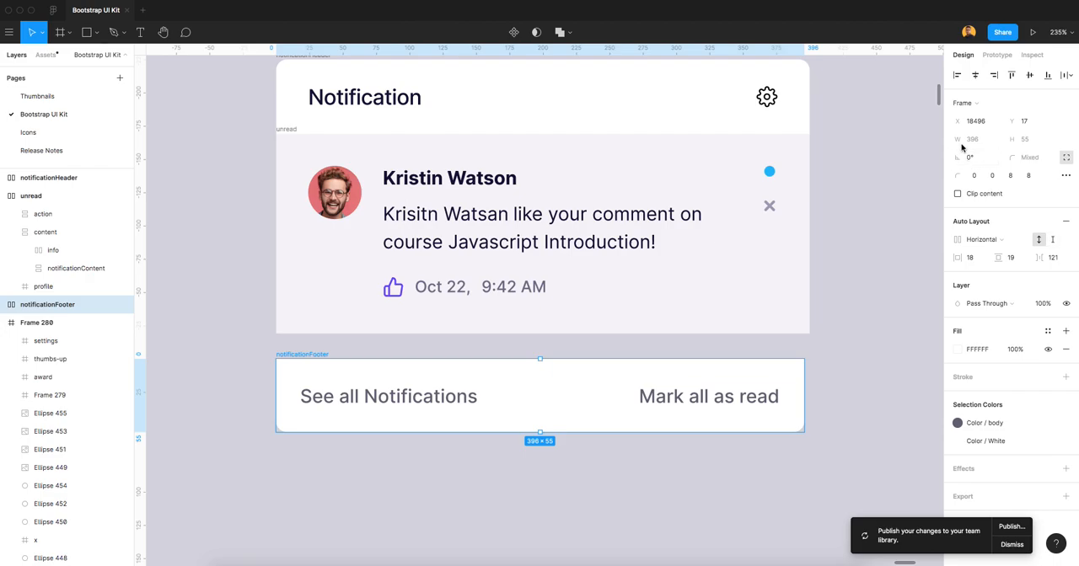
{"action": "left_click", "coordinate": [1054, 257]}
{"action": "key", "text": "Up"}
{"action": "key", "text": "Up"}
{"action": "key", "text": "Up"}
{"action": "key", "text": "Up"}
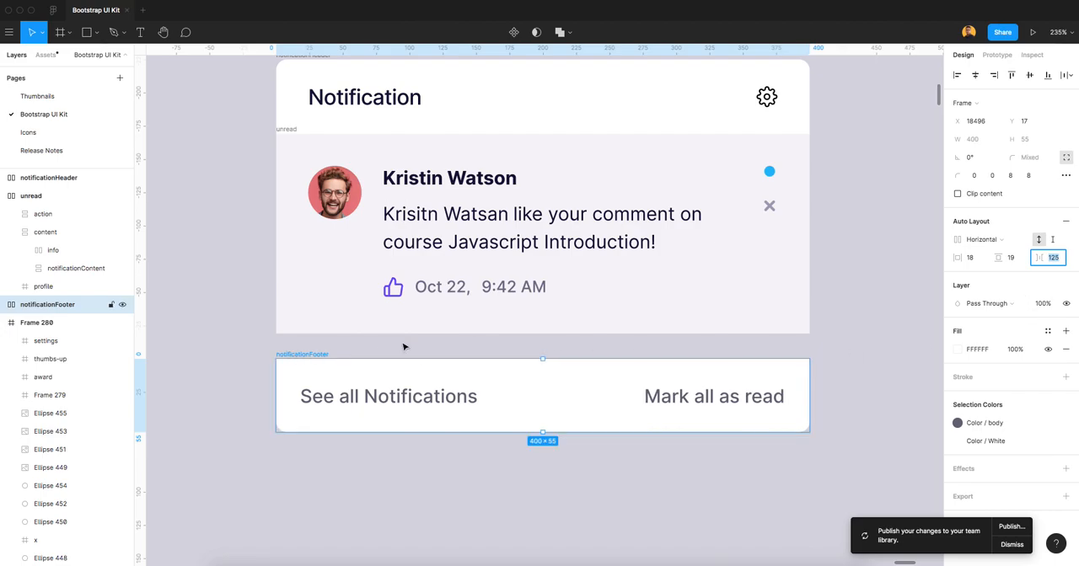
{"action": "left_click", "coordinate": [877, 376]}
Nudge the notificationFooter frame up until it sits flush against the unread frame's lower edge.
{"action": "mouse_move", "coordinate": [309, 355]}
{"action": "left_mouse_down"}
{"action": "mouse_move", "coordinate": [312, 329]}
{"action": "mouse_move", "coordinate": [315, 342]}
{"action": "left_mouse_up"}
{"action": "left_click", "coordinate": [523, 459]}
{"action": "scroll", "coordinate": [523, 459], "scroll_direction": "down", "scroll_amount": 1}
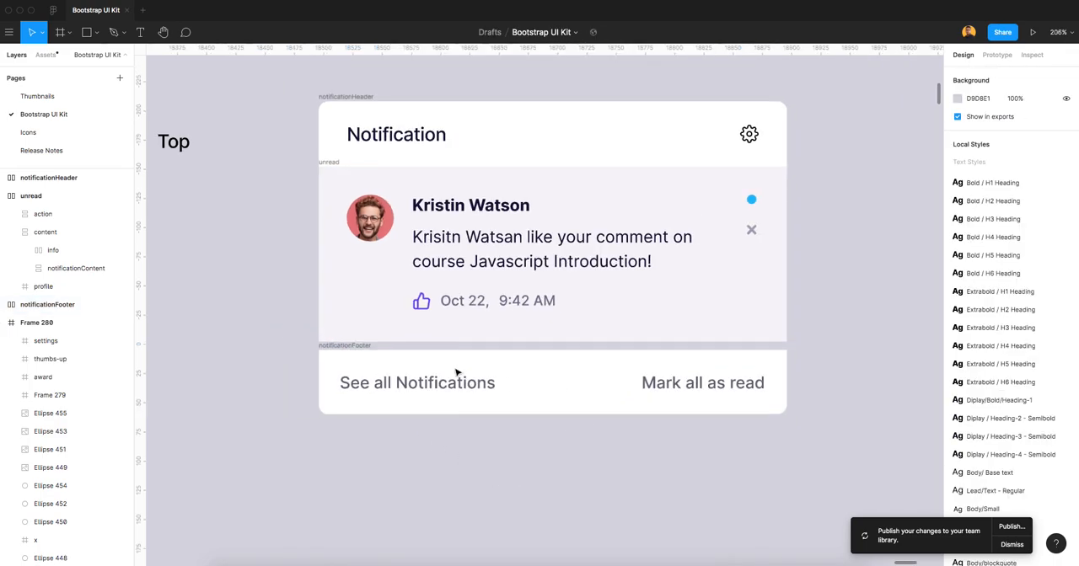
{"action": "left_click", "coordinate": [355, 347]}
{"action": "key", "text": "Up"}
{"action": "key", "text": "Up"}
{"action": "key", "text": "Up"}
{"action": "key", "text": "Up"}
{"action": "key", "text": "Up"}
{"action": "key", "text": "Up"}
{"action": "key", "text": "Up"}
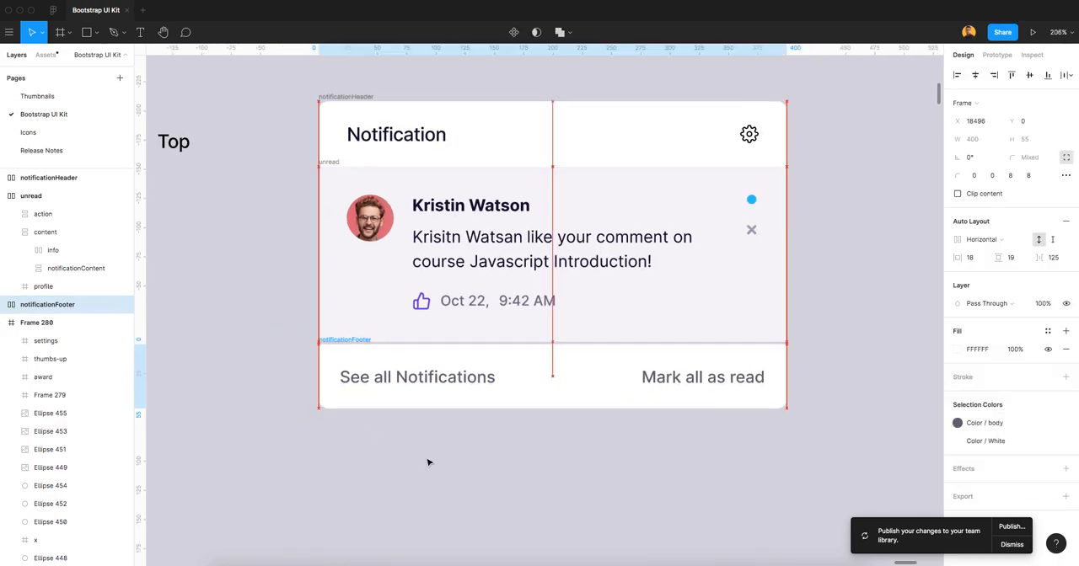
{"action": "left_click", "coordinate": [607, 475]}
Wrap the notificationHeader, unread and notificationFooter frames together in a new frame.
{"action": "scroll", "coordinate": [645, 350], "scroll_direction": "down", "scroll_amount": 5}
{"action": "left_click_drag", "start_coordinate": [751, 303], "coordinate": [683, 328]}
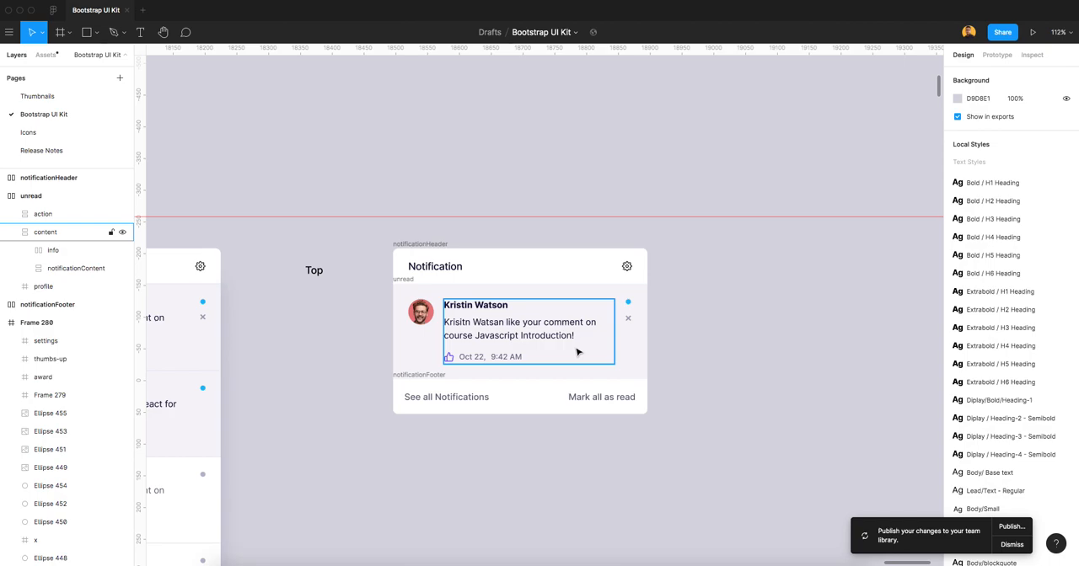
{"action": "scroll", "coordinate": [675, 366], "scroll_direction": "down", "scroll_amount": 2}
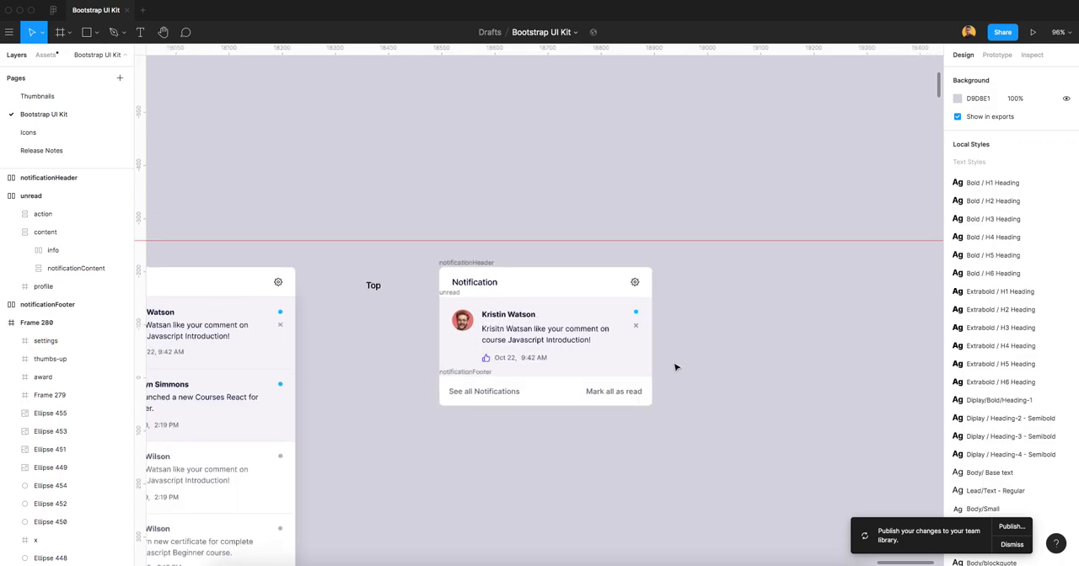
{"action": "left_click", "coordinate": [530, 354]}
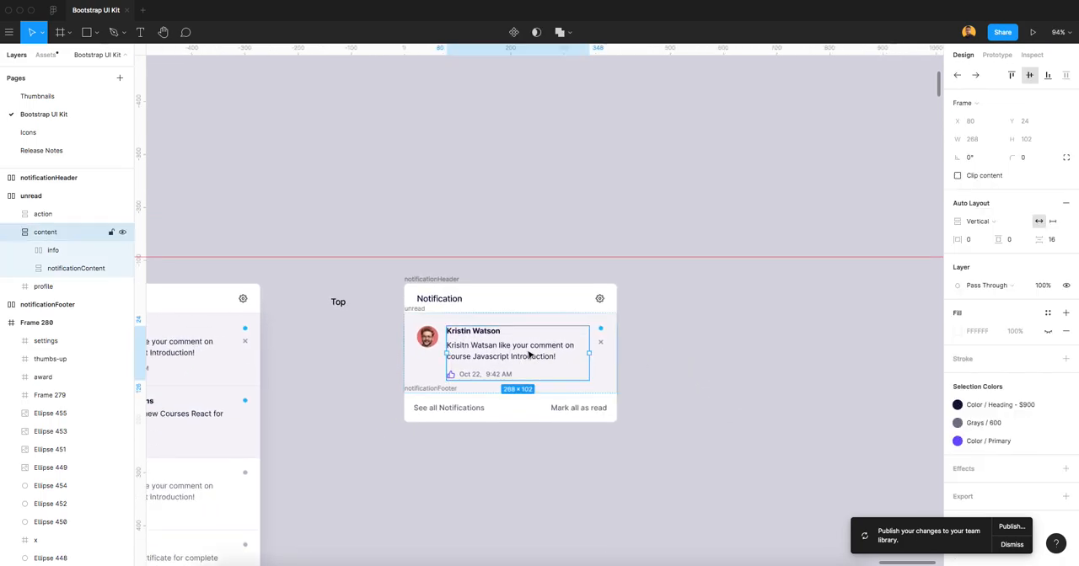
{"action": "left_click", "coordinate": [662, 394]}
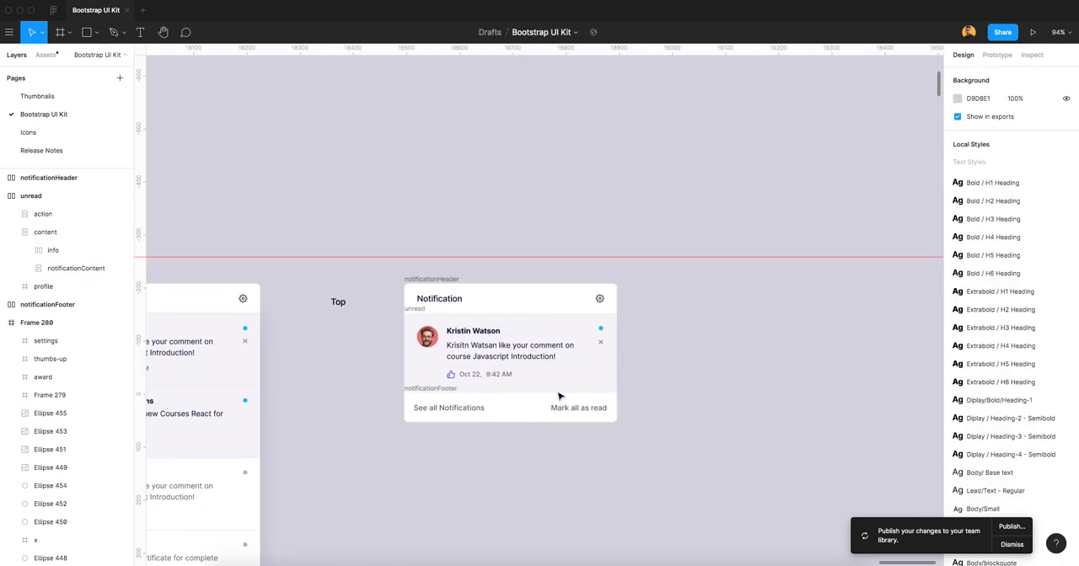
{"action": "scroll", "coordinate": [559, 398], "scroll_direction": "down", "scroll_amount": 1}
{"action": "left_click_drag", "start_coordinate": [396, 280], "coordinate": [650, 448]}
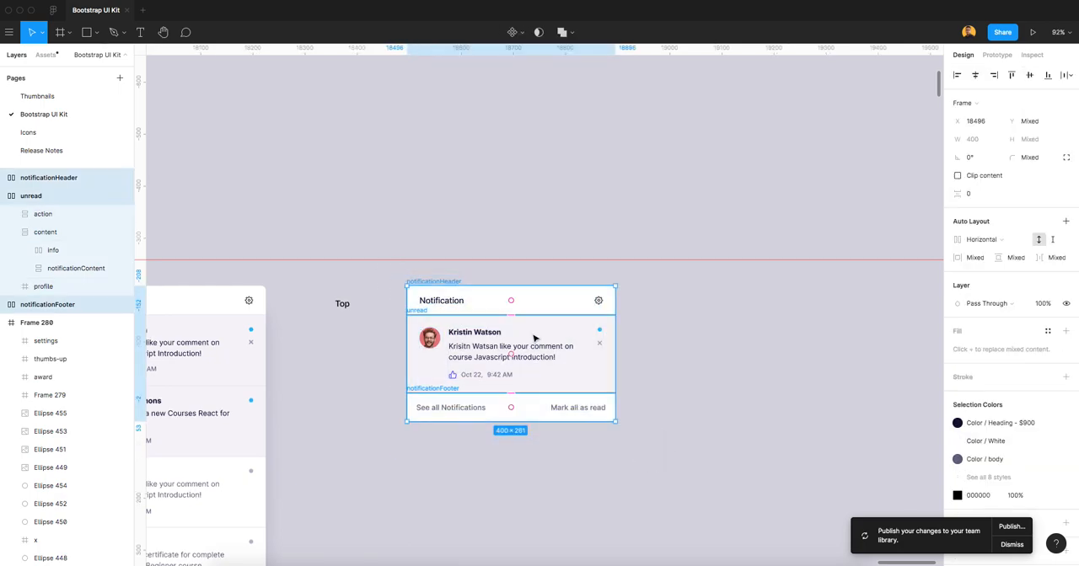
{"action": "right_click", "coordinate": [564, 330]}
{"action": "left_click", "coordinate": [600, 353]}
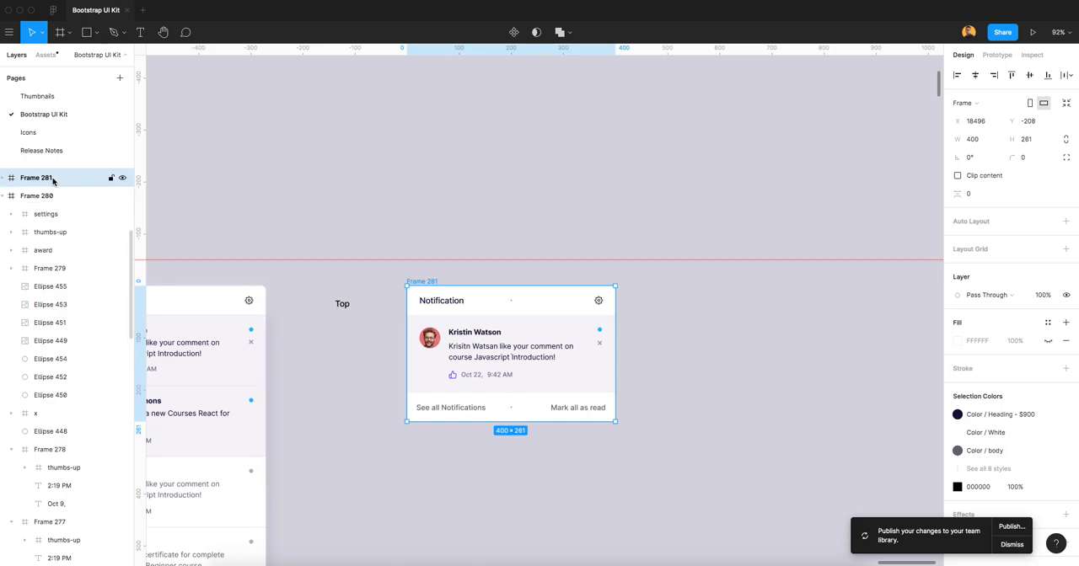
Rename the new wrapping frame as NotifcationUIDesign and show its three child frames with the unread layer collapsed.
{"action": "double_click", "coordinate": [52, 179]}
{"action": "type", "text": "NotifcationUIDesign"}
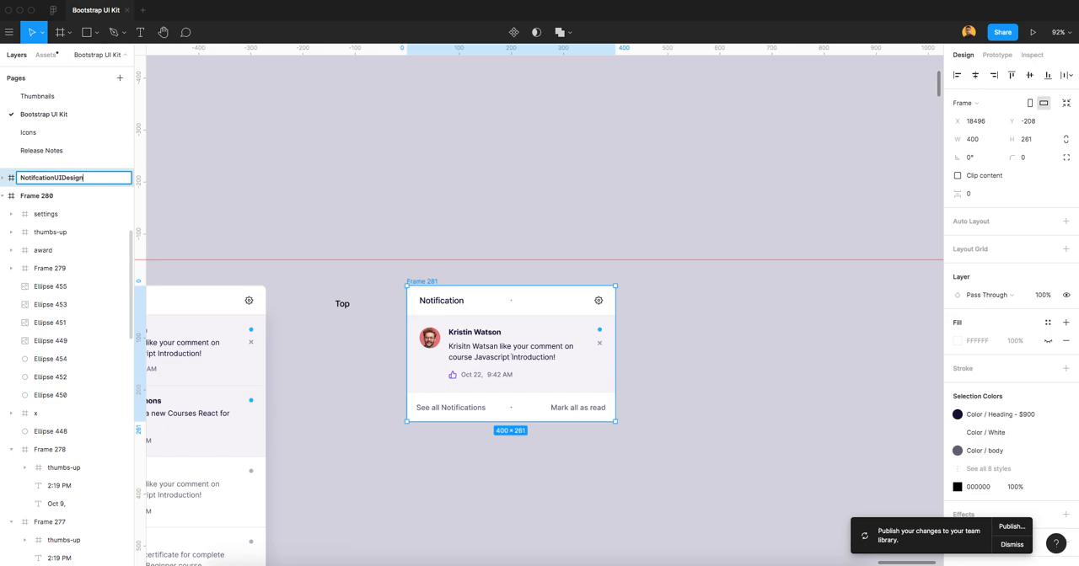
{"action": "key", "text": "Return"}
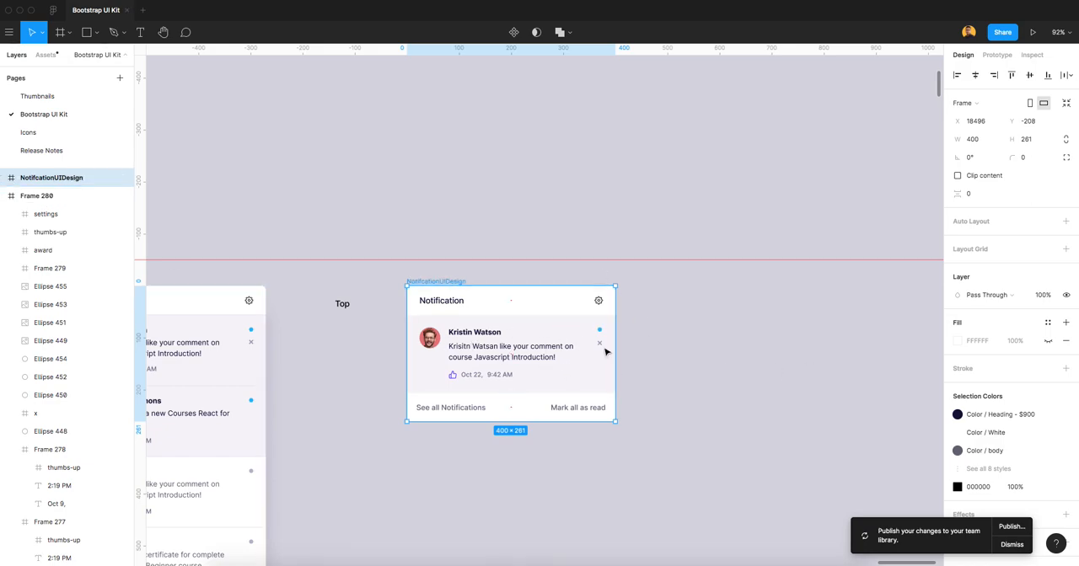
{"action": "left_click", "coordinate": [4, 180]}
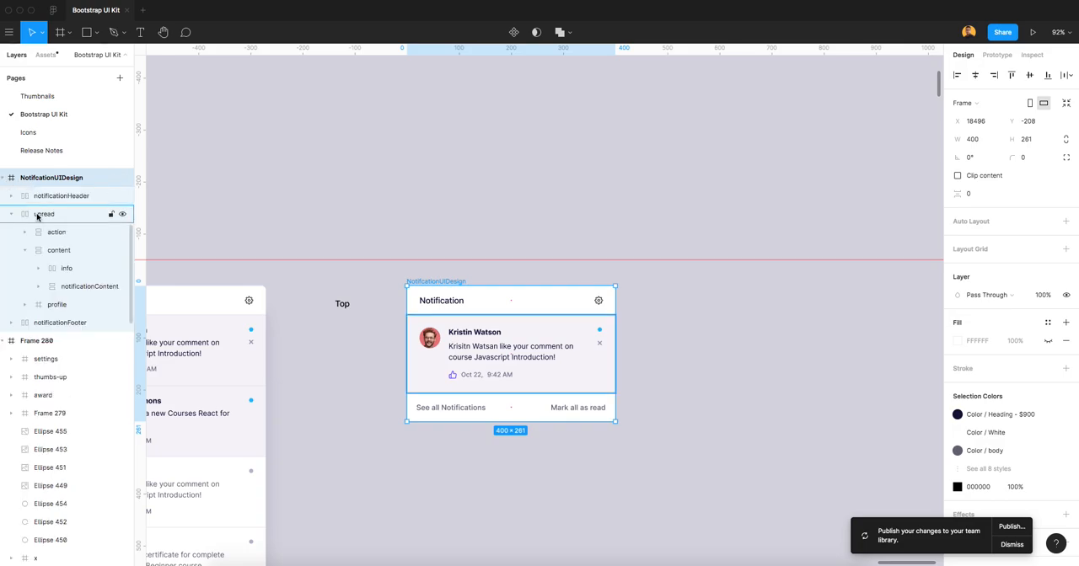
{"action": "left_click", "coordinate": [12, 214]}
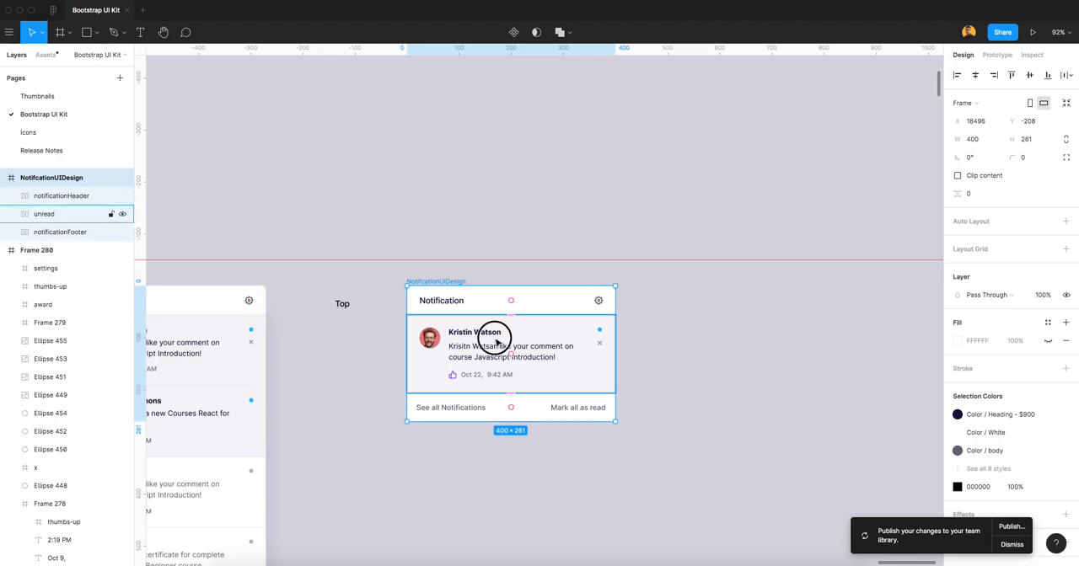
Duplicate the unread item and place the copy directly beneath the original.
{"action": "left_click", "coordinate": [487, 339]}
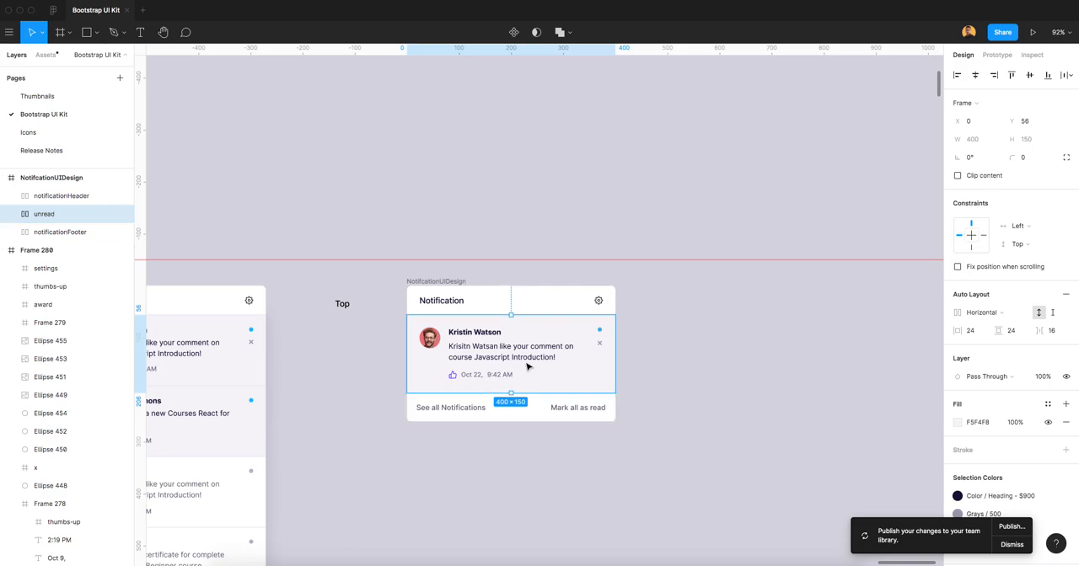
{"action": "key", "text": "super+d"}
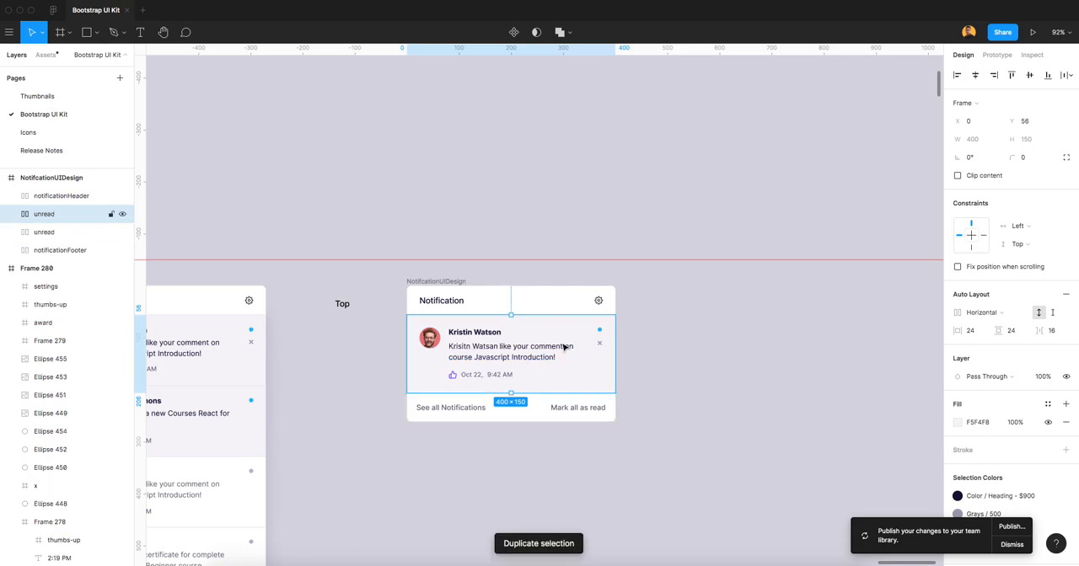
{"action": "left_click_drag", "start_coordinate": [565, 345], "coordinate": [563, 420]}
{"action": "left_click", "coordinate": [684, 408]}
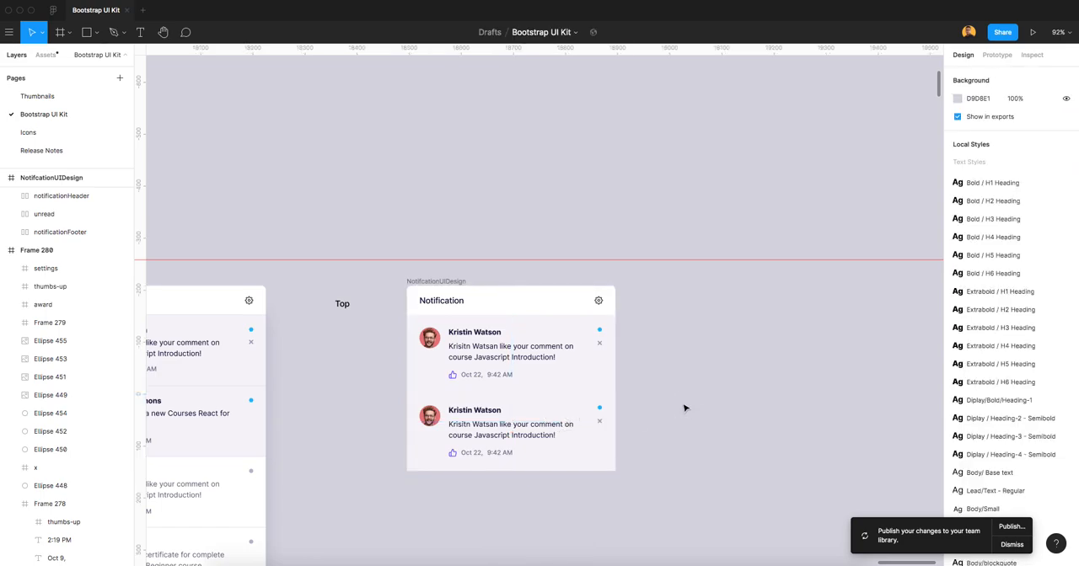
Move the notificationFooter frame down to Y 356 so it sits flush beneath the second unread item.
{"action": "left_click", "coordinate": [56, 233]}
{"action": "key", "text": "shift+Down"}
{"action": "key", "text": "shift+Down"}
{"action": "key", "text": "shift+Down"}
{"action": "key", "text": "shift+Down"}
{"action": "key", "text": "shift+Down"}
{"action": "key", "text": "shift+Down"}
{"action": "key", "text": "shift+Down"}
{"action": "key", "text": "shift+Down"}
{"action": "key", "text": "shift+Down"}
{"action": "key", "text": "shift+Down"}
{"action": "key", "text": "shift+Down"}
{"action": "key", "text": "shift+Down"}
{"action": "key", "text": "shift+Down"}
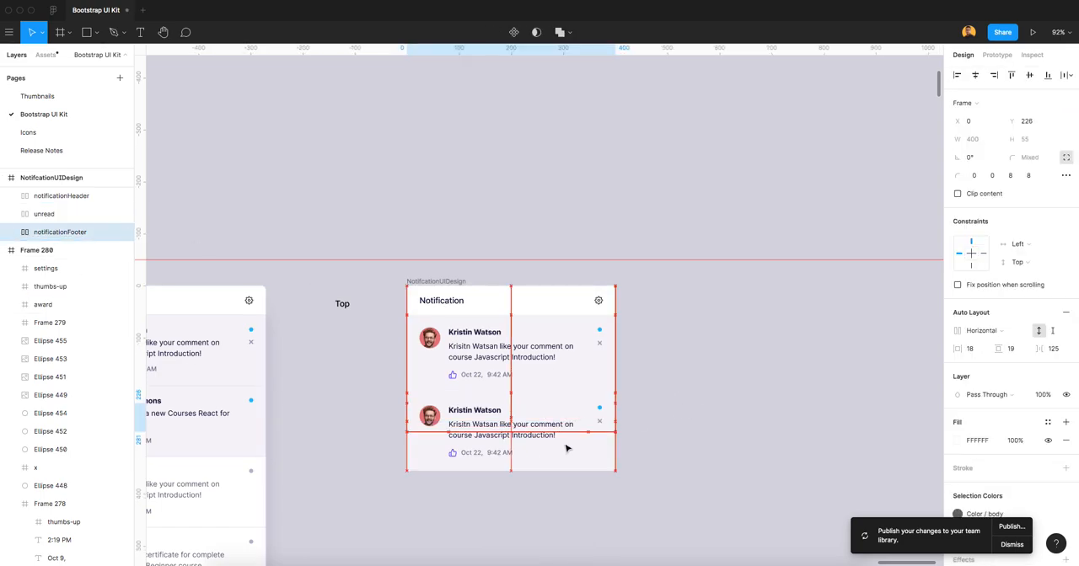
{"action": "key", "text": "shift+Down"}
{"action": "key", "text": "shift+Down"}
{"action": "key", "text": "shift+Down"}
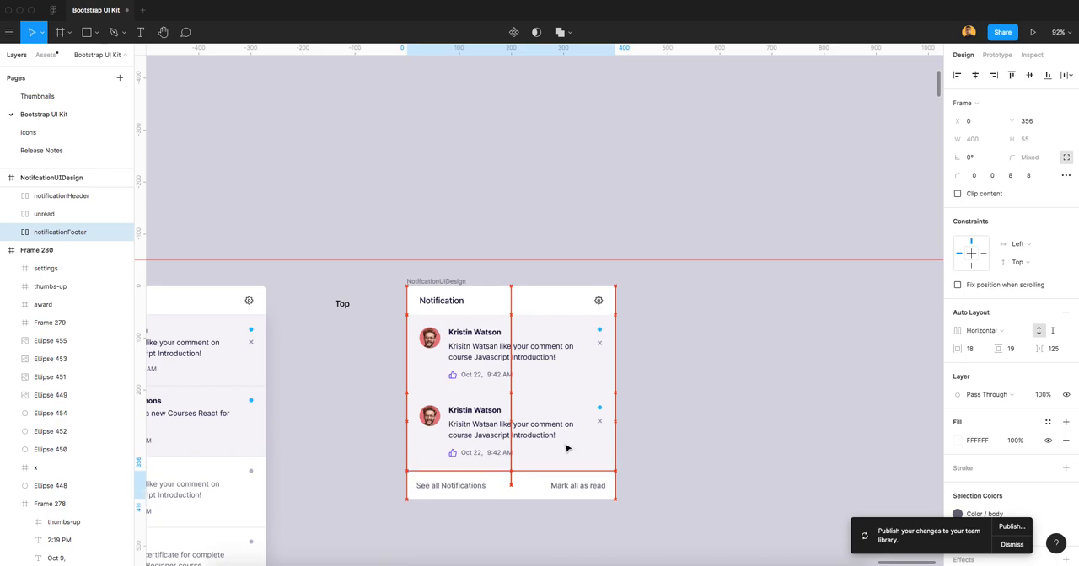
{"action": "key", "text": "Up"}
{"action": "key", "text": "Up"}
{"action": "key", "text": "Up"}
{"action": "key", "text": "Up"}
{"action": "key", "text": "Up"}
{"action": "key", "text": "Up"}
{"action": "key", "text": "Up"}
{"action": "key", "text": "Up"}
{"action": "key", "text": "Up"}
{"action": "key", "text": "Up"}
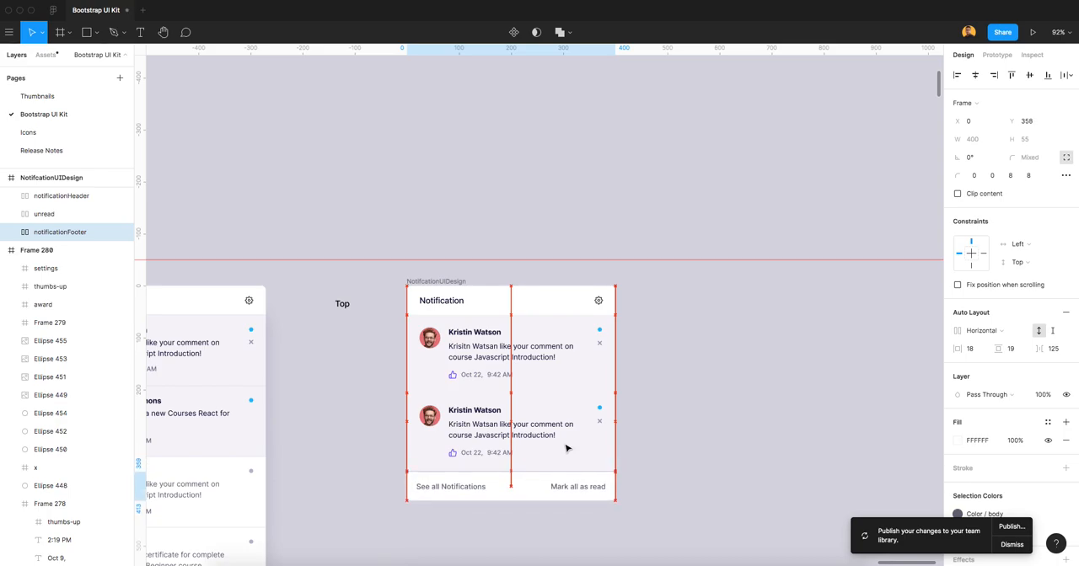
Extend the NotifcationUIDesign frame to 411 high so it encloses the footer, and apply vertical auto layout to it.
{"action": "left_click", "coordinate": [458, 282]}
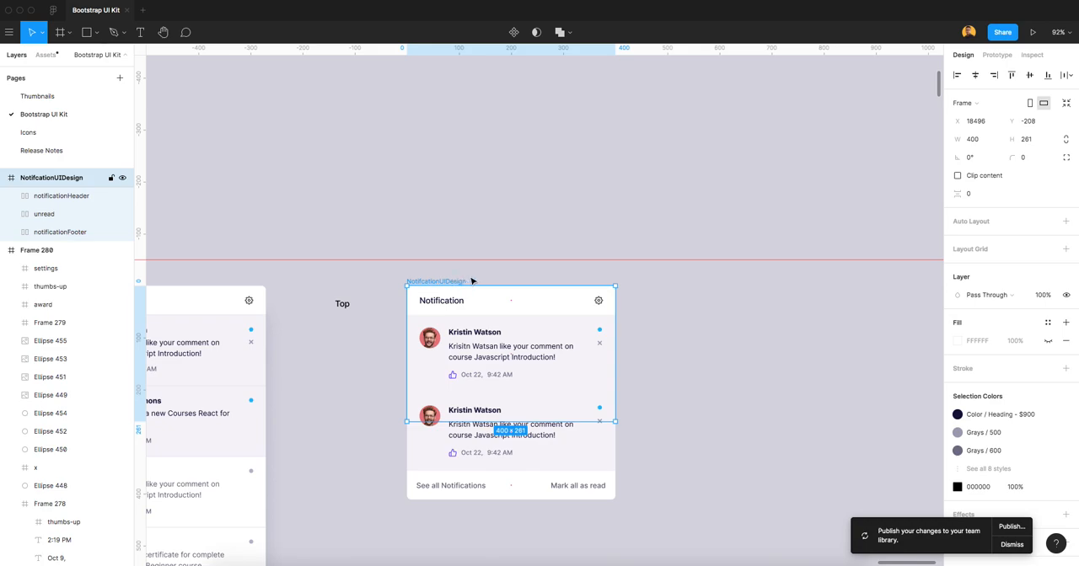
{"action": "left_click_drag", "start_coordinate": [522, 421], "coordinate": [533, 502]}
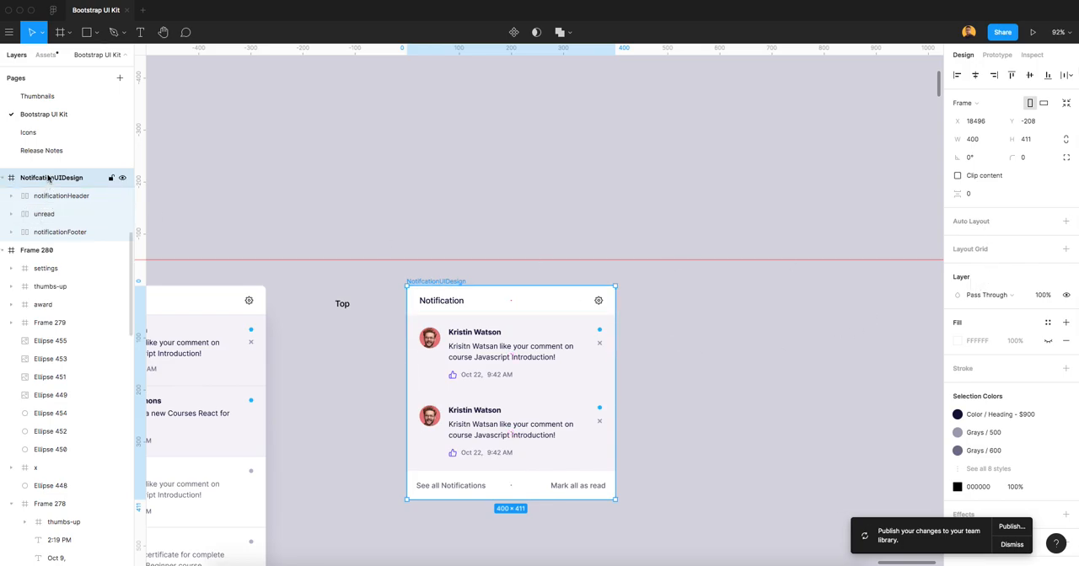
{"action": "left_click", "coordinate": [970, 222]}
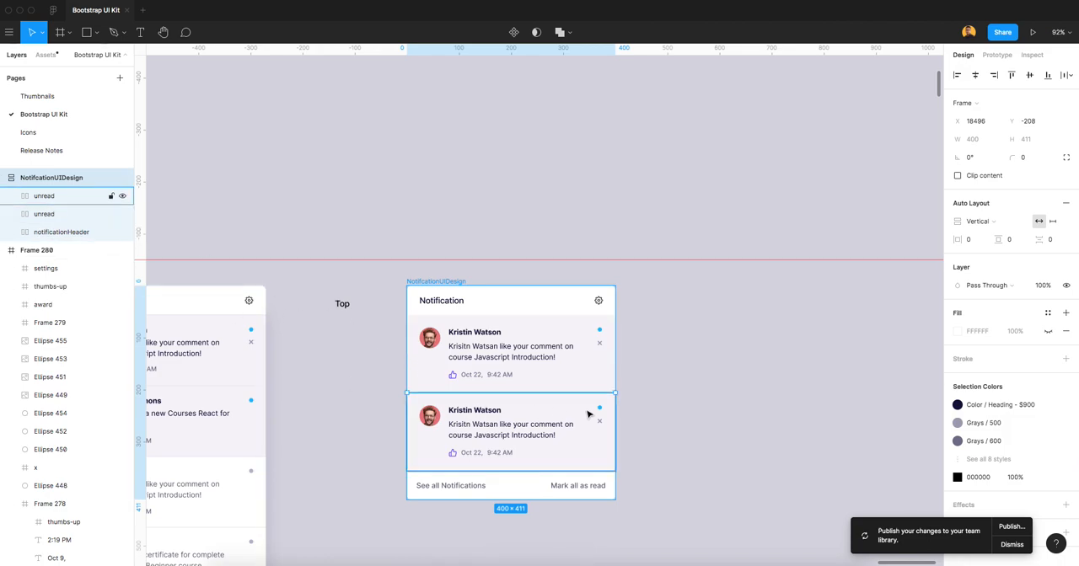
Stack three more copies of the unread item beneath the second one inside NotifcationUIDesign.
{"action": "scroll", "coordinate": [588, 414], "scroll_direction": "down", "scroll_amount": 2}
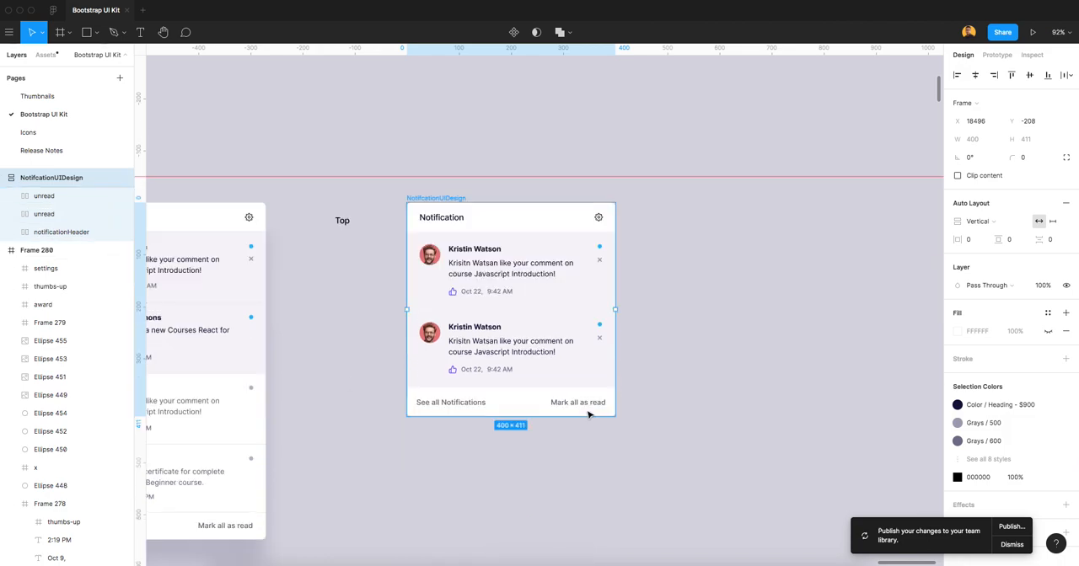
{"action": "left_click", "coordinate": [559, 331]}
{"action": "left_click_drag", "start_coordinate": [561, 331], "coordinate": [561, 408]}
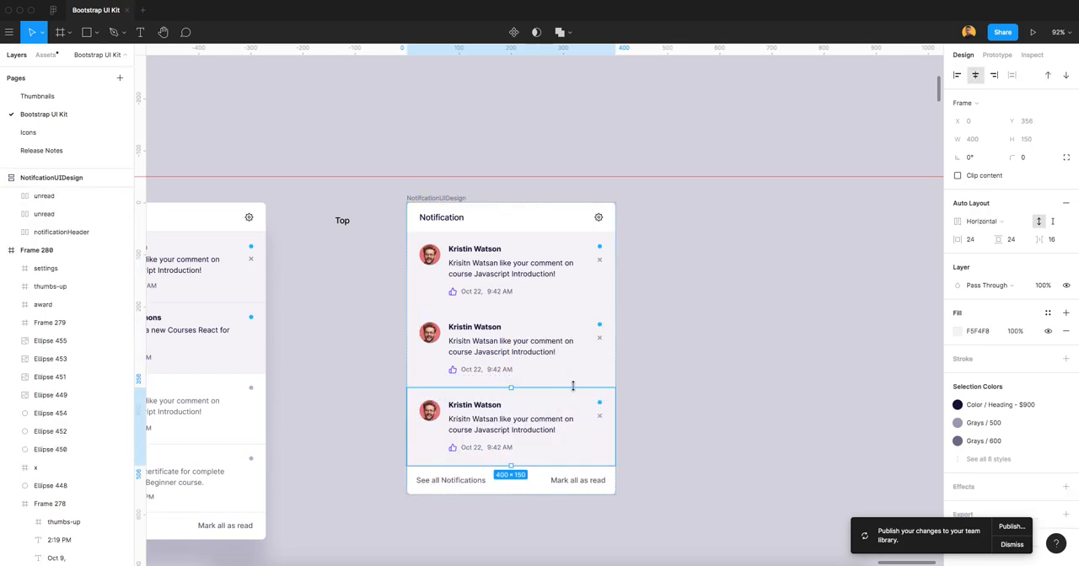
{"action": "scroll", "coordinate": [573, 388], "scroll_direction": "down", "scroll_amount": 3}
{"action": "key", "text": "super+d"}
{"action": "key", "text": "super+d"}
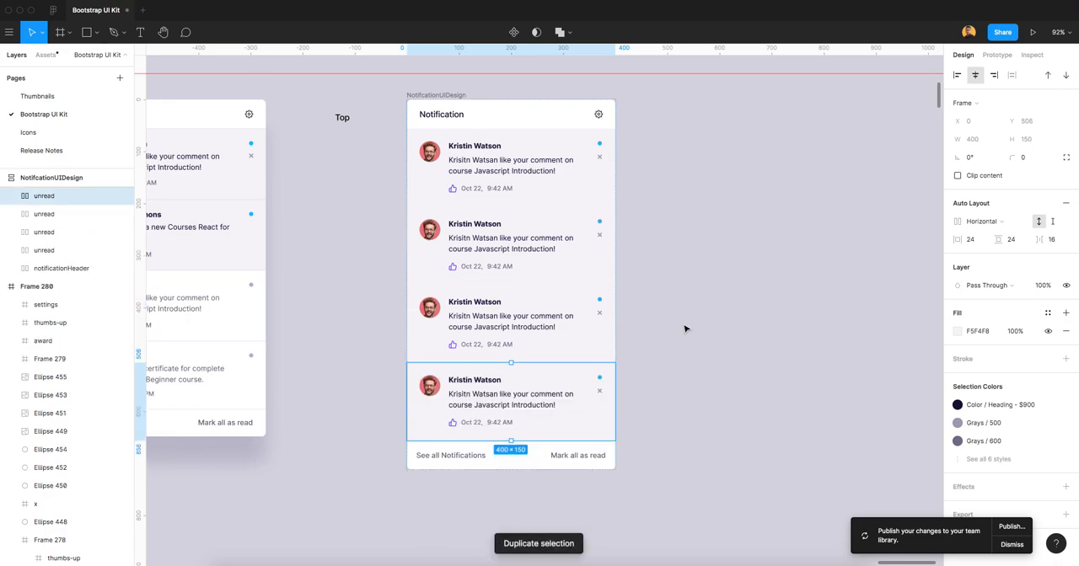
{"action": "scroll", "coordinate": [674, 320], "scroll_direction": "down", "scroll_amount": 2}
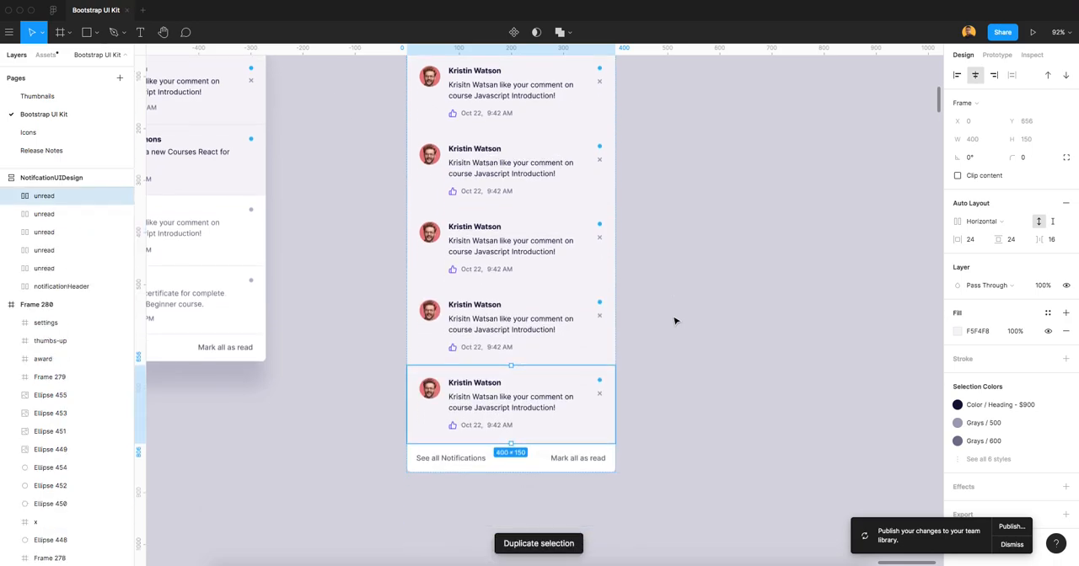
{"action": "scroll", "coordinate": [674, 320], "scroll_direction": "up", "scroll_amount": 5}
{"action": "scroll", "coordinate": [674, 320], "scroll_direction": "down", "scroll_amount": 3}
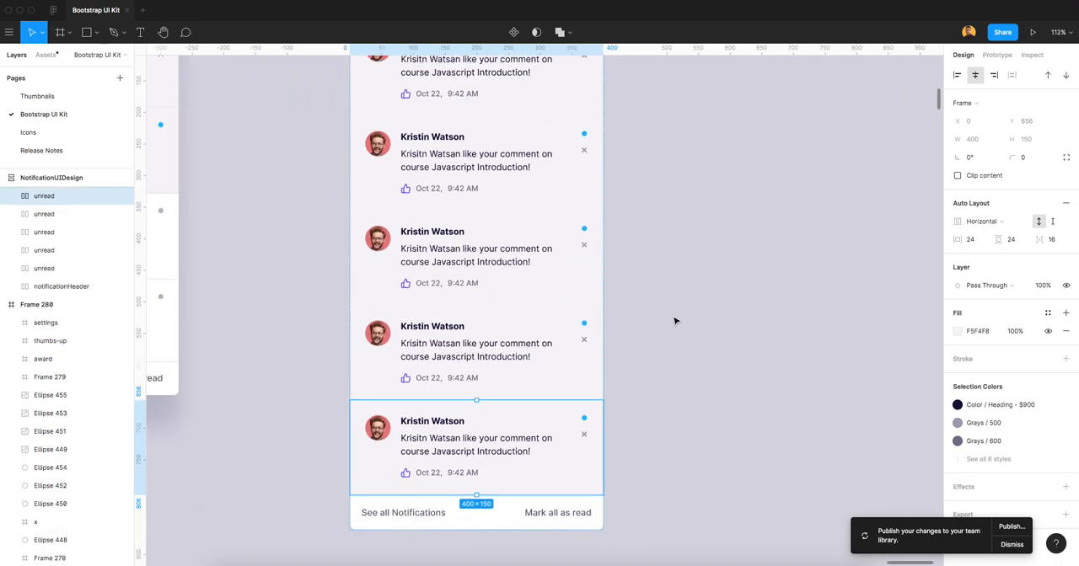
{"action": "left_click", "coordinate": [674, 345]}
{"action": "scroll", "coordinate": [675, 342], "scroll_direction": "down", "scroll_amount": 3}
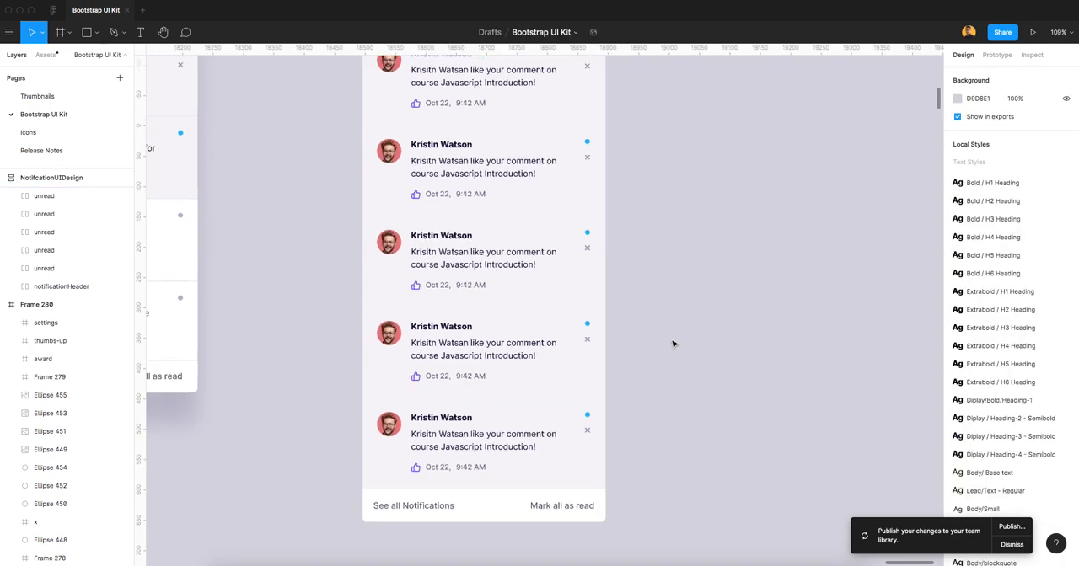
{"action": "scroll", "coordinate": [693, 245], "scroll_direction": "up", "scroll_amount": 2}
{"action": "scroll", "coordinate": [696, 268], "scroll_direction": "up", "scroll_amount": 1}
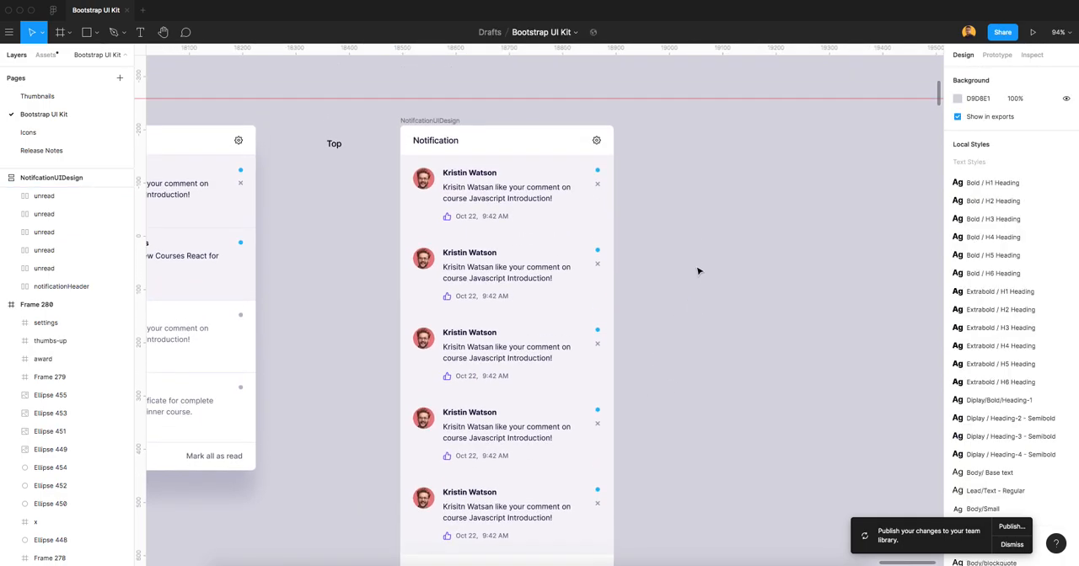
Undo the three added copies of the unread item.
{"action": "key", "text": "super+z"}
{"action": "key", "text": "super+z"}
{"action": "key", "text": "super+z"}
{"action": "key", "text": "super+z"}
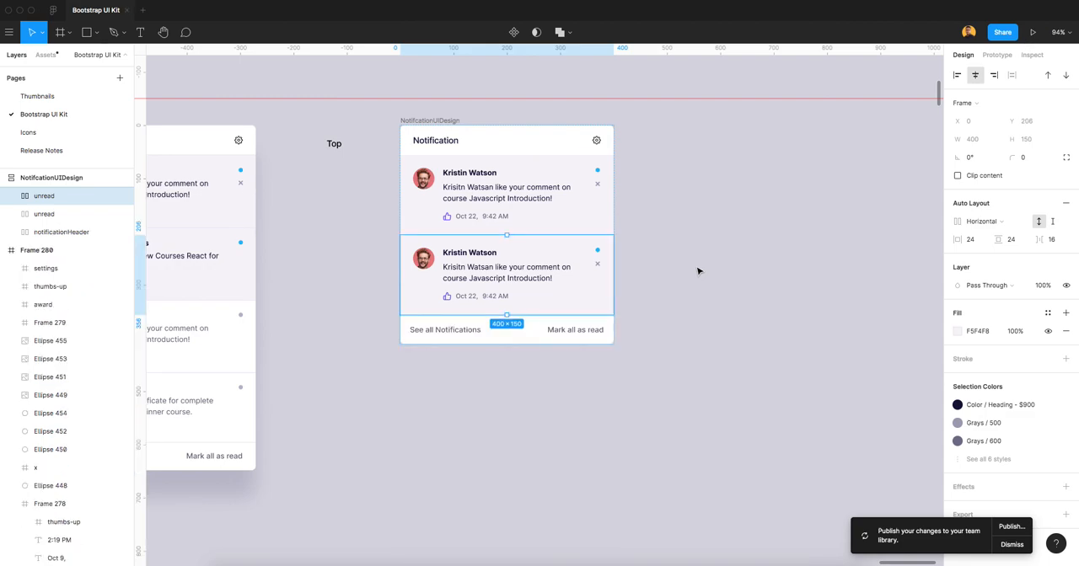
Delete the second unread item from the notification card.
{"action": "left_click", "coordinate": [535, 197]}
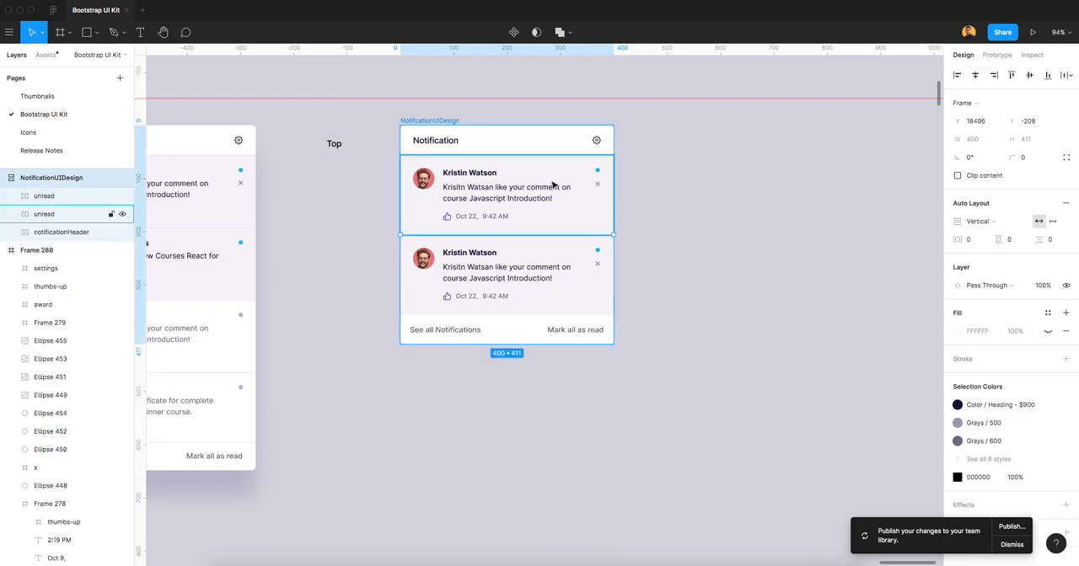
{"action": "double_click", "coordinate": [44, 214]}
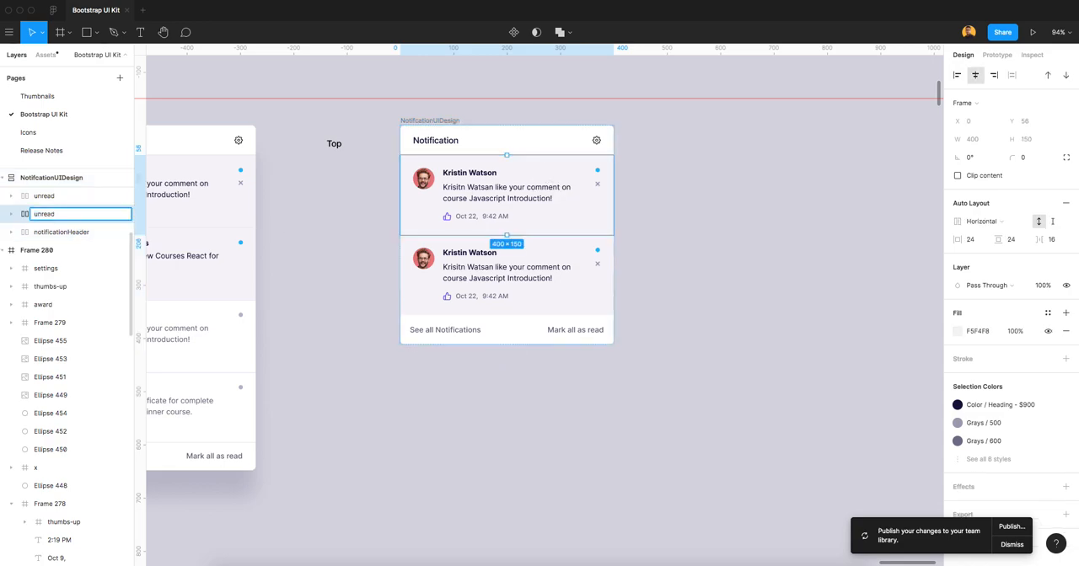
{"action": "left_click", "coordinate": [559, 281]}
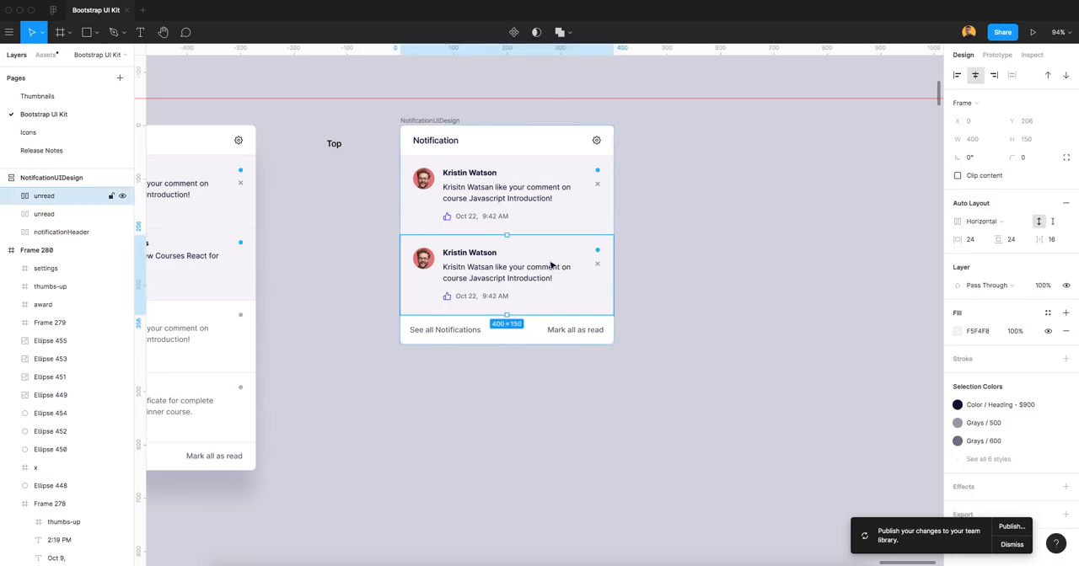
{"action": "key", "text": "Delete"}
{"action": "left_click", "coordinate": [553, 221]}
{"action": "double_click", "coordinate": [46, 197]}
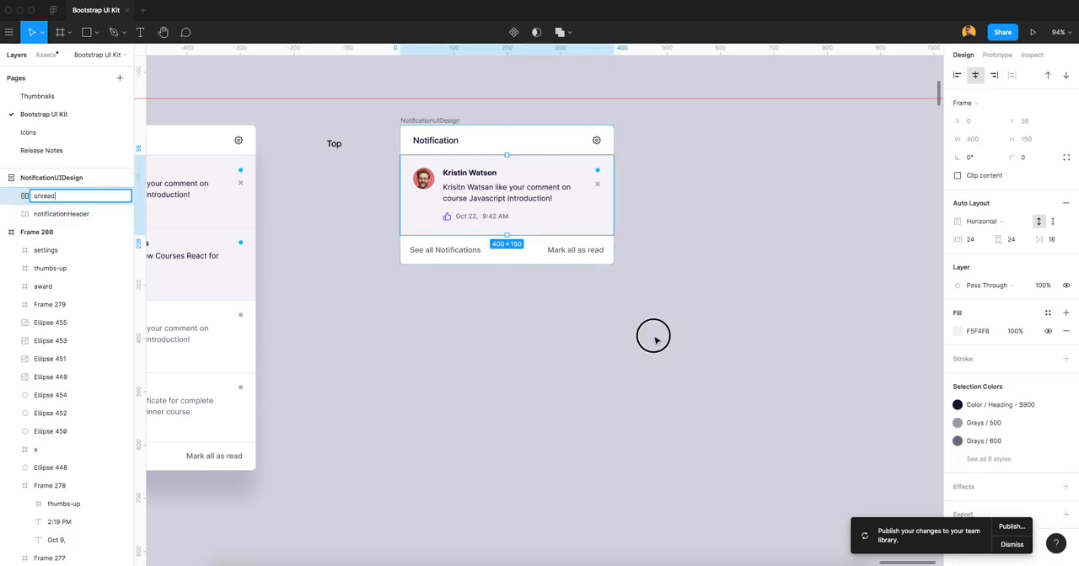
{"action": "left_click", "coordinate": [655, 340]}
Place a copy of the unread item on the canvas beside the card, at about X 18928, Y -152.
{"action": "scroll", "coordinate": [489, 277], "scroll_direction": "up", "scroll_amount": 1}
{"action": "scroll", "coordinate": [489, 277], "scroll_direction": "up", "scroll_amount": 1}
{"action": "left_click", "coordinate": [496, 240]}
{"action": "left_click_drag", "start_coordinate": [496, 240], "coordinate": [726, 238]}
{"action": "left_click", "coordinate": [696, 321]}
Rename the unread item inside the card as unreadNotifcation and turn it into a component.
{"action": "left_click", "coordinate": [544, 250]}
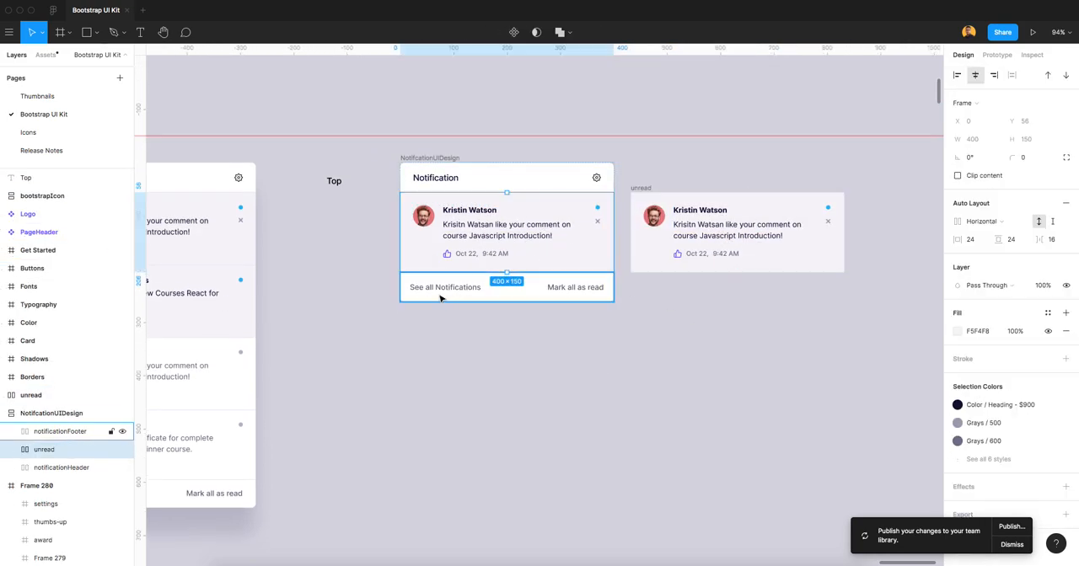
{"action": "double_click", "coordinate": [47, 452]}
{"action": "key", "text": "Right"}
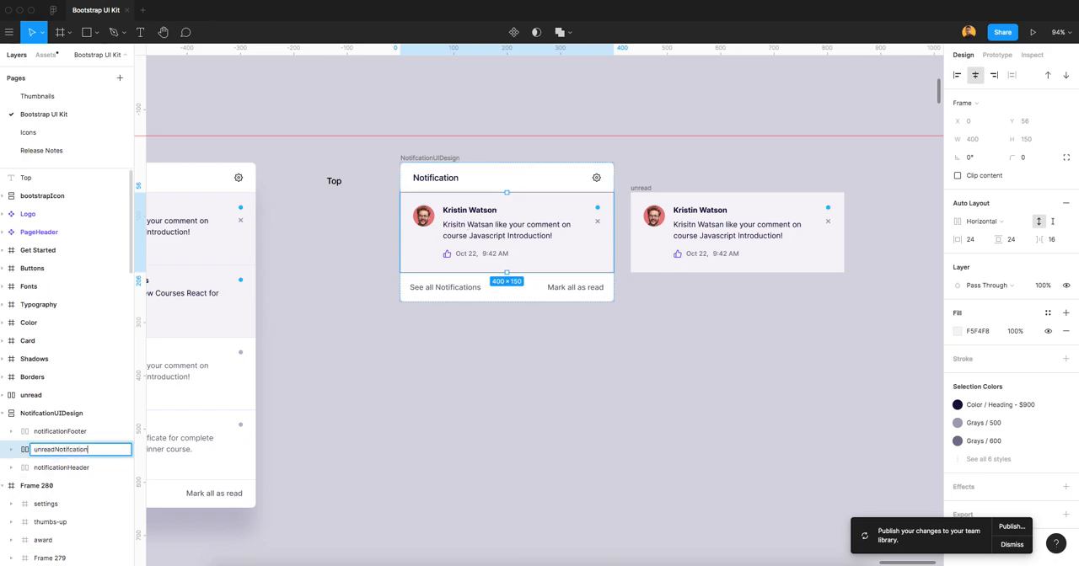
{"action": "key", "text": "Return"}
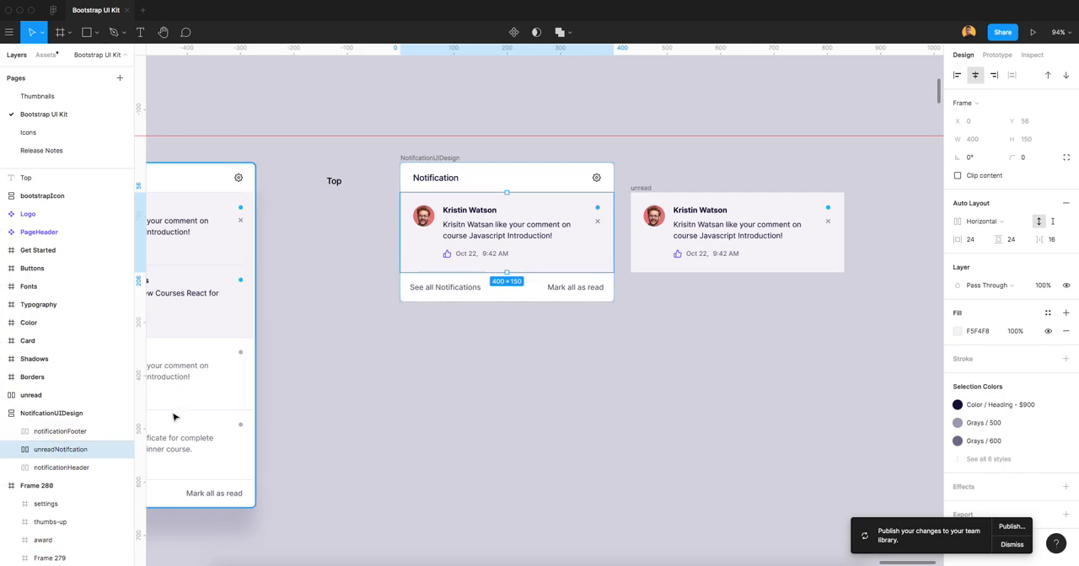
{"action": "right_click", "coordinate": [72, 452]}
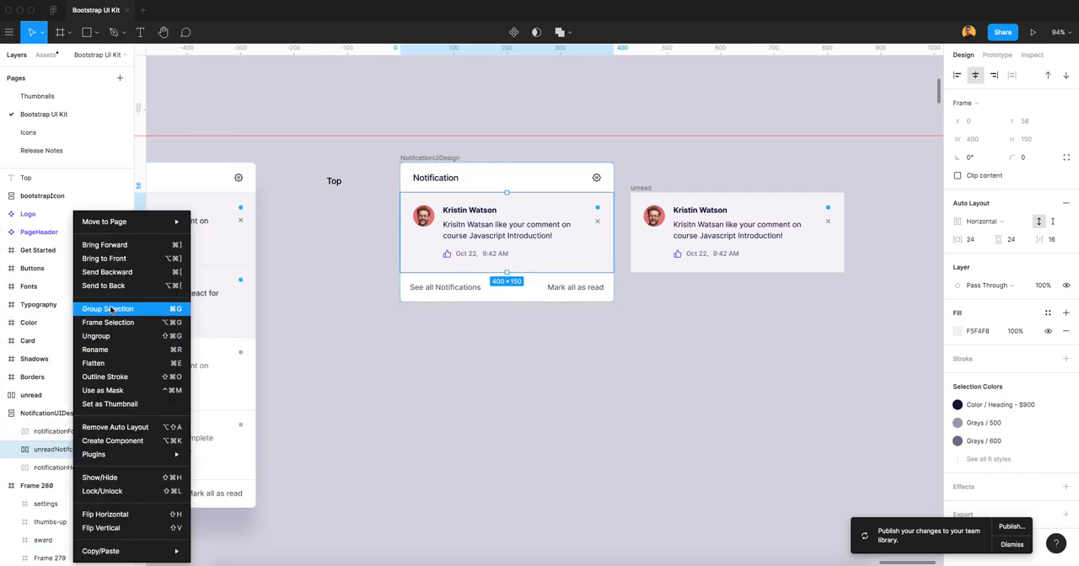
{"action": "left_click", "coordinate": [107, 442]}
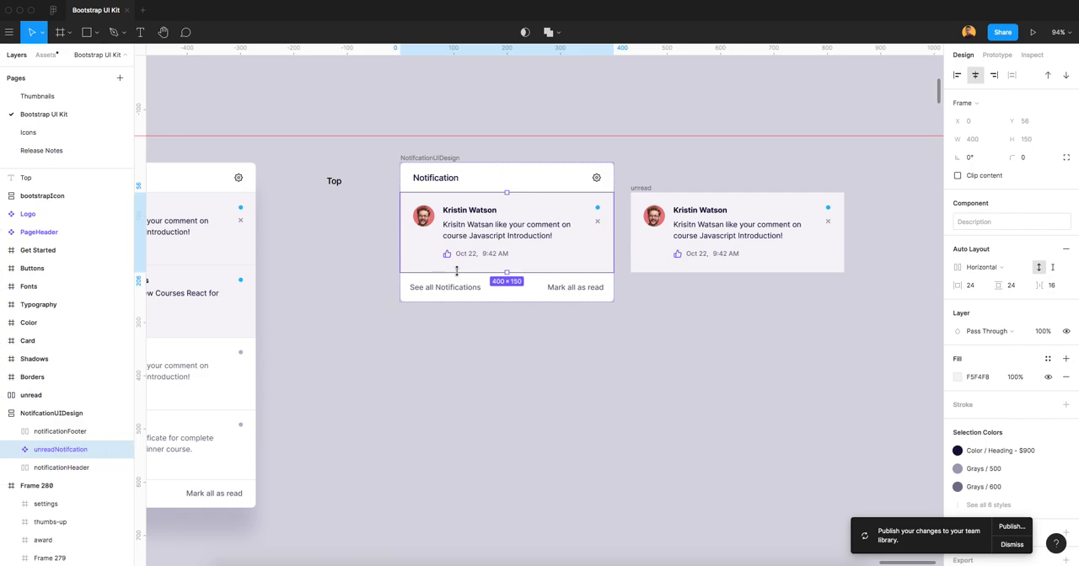
Test the component's resizing by appending random filler text to its message, and clear the filler again.
{"action": "double_click", "coordinate": [498, 229]}
{"action": "double_click", "coordinate": [497, 229]}
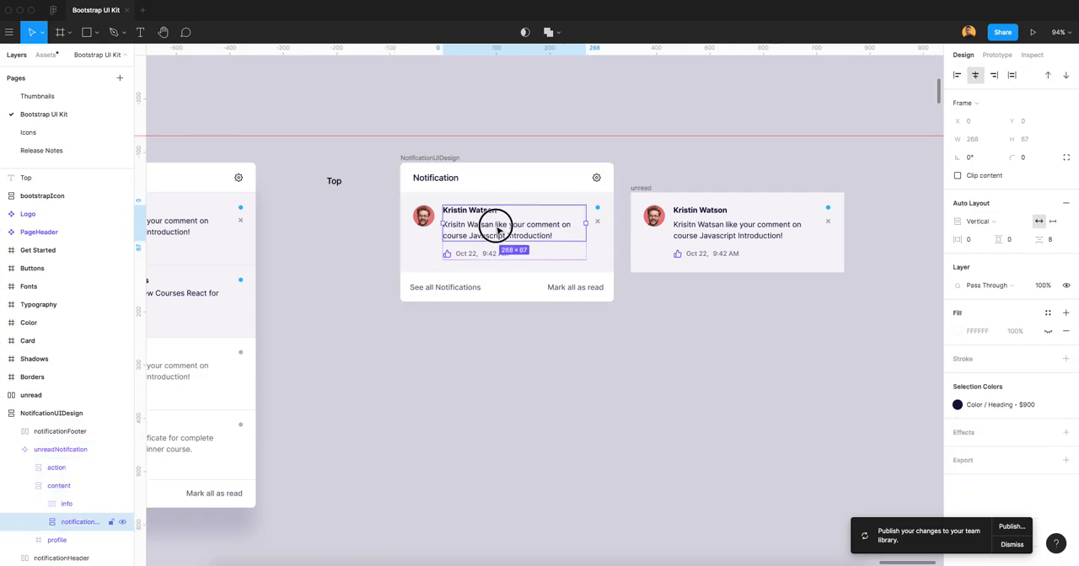
{"action": "double_click", "coordinate": [495, 226]}
{"action": "left_click", "coordinate": [554, 235]}
{"action": "type", "text": "fdfskdjfkjsdfjksdfkjsdfksdmnsdbfsdfksdf"}
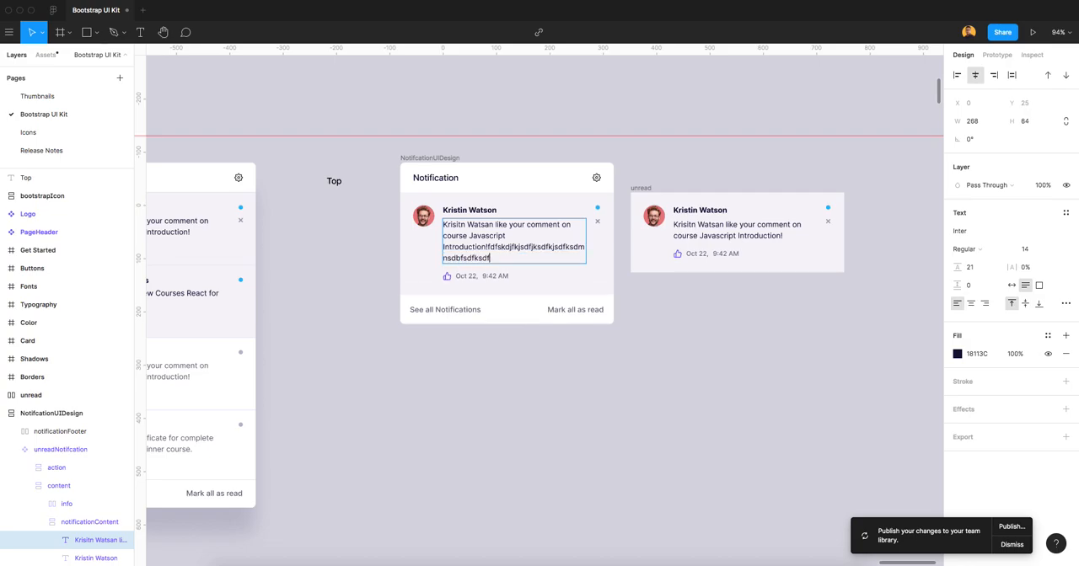
{"action": "key", "text": "BackSpace"}
{"action": "key", "text": "BackSpace"}
{"action": "key", "text": "BackSpace"}
{"action": "key", "text": "BackSpace"}
{"action": "key", "text": "BackSpace"}
{"action": "key", "text": "BackSpace"}
{"action": "key", "text": "BackSpace"}
{"action": "key", "text": "BackSpace"}
{"action": "key", "text": "BackSpace"}
{"action": "key", "text": "BackSpace"}
{"action": "key", "text": "BackSpace"}
{"action": "key", "text": "BackSpace"}
{"action": "key", "text": "BackSpace"}
{"action": "key", "text": "BackSpace"}
{"action": "key", "text": "BackSpace"}
{"action": "key", "text": "BackSpace"}
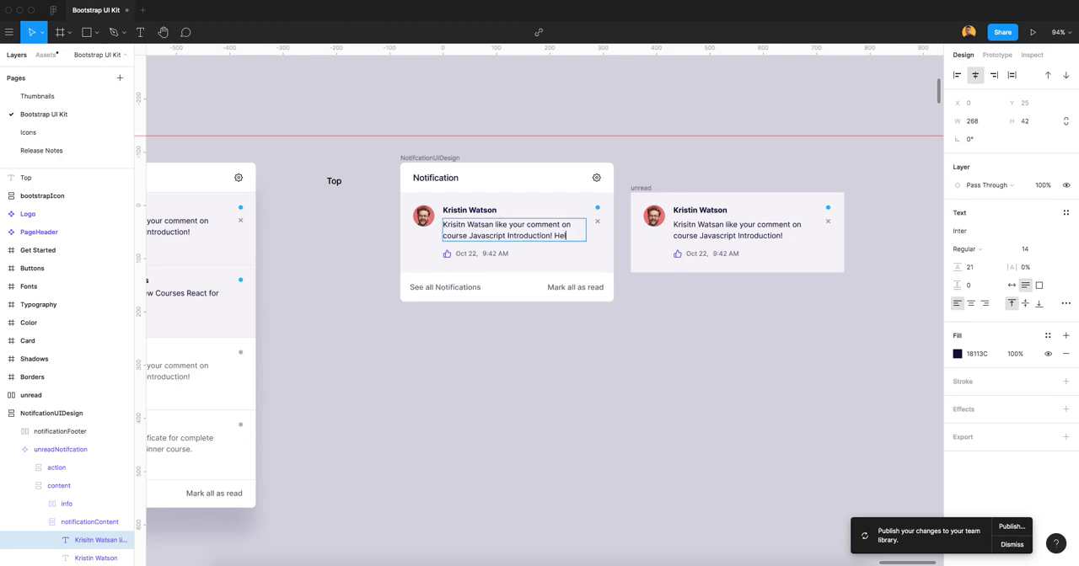
Append "Hello this is DesignCoach Tutorial for Figma Ui Design" to the component's message and collapse the unreadNotifcation layer.
{"action": "type", "text": "Hello this is"}
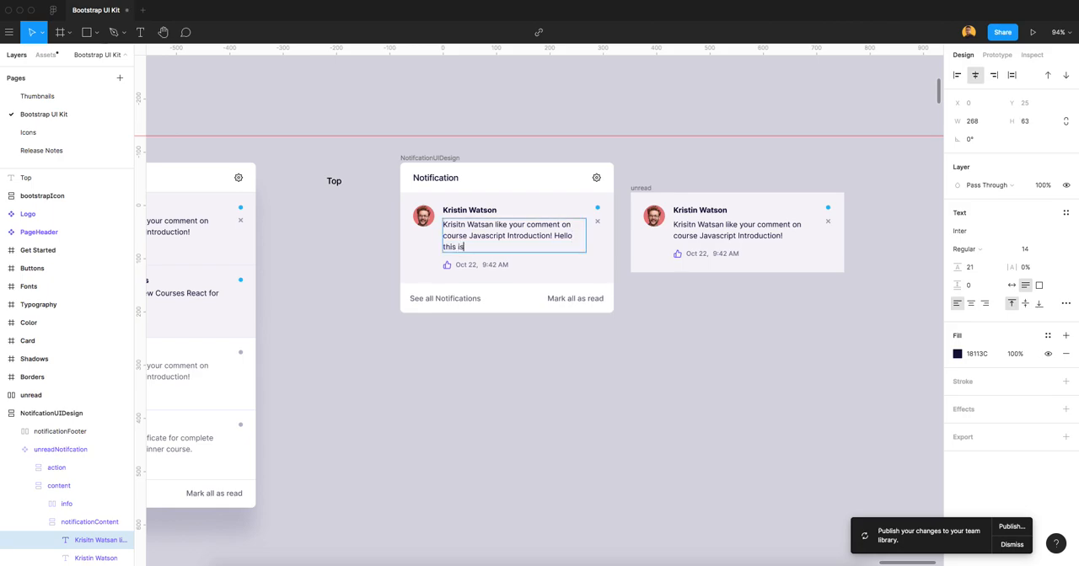
{"action": "type", "text": " DesignCoach Tutorial for Figma Ui"}
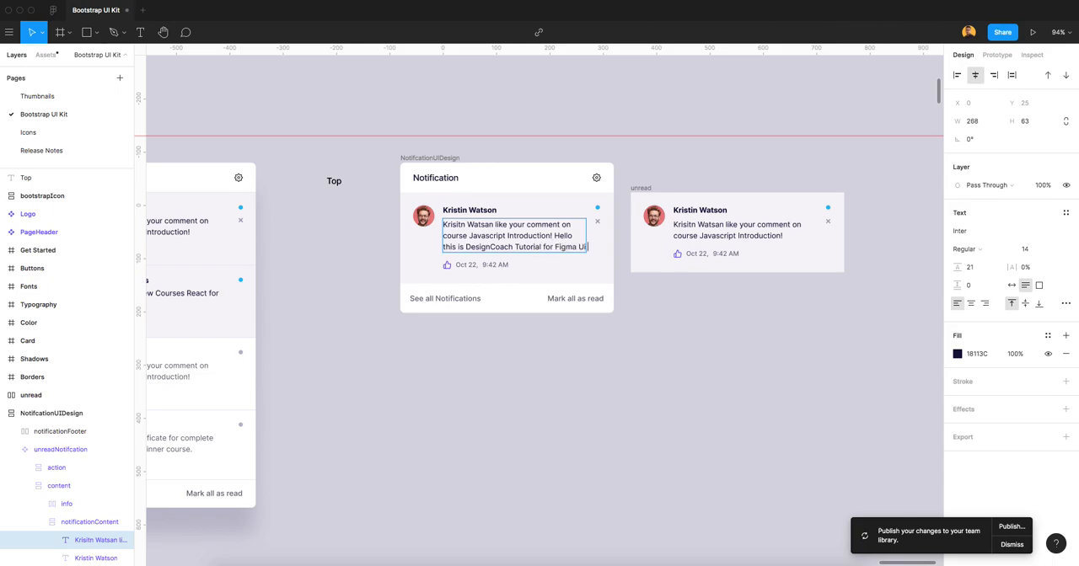
{"action": "type", "text": " De"}
{"action": "left_click", "coordinate": [709, 410]}
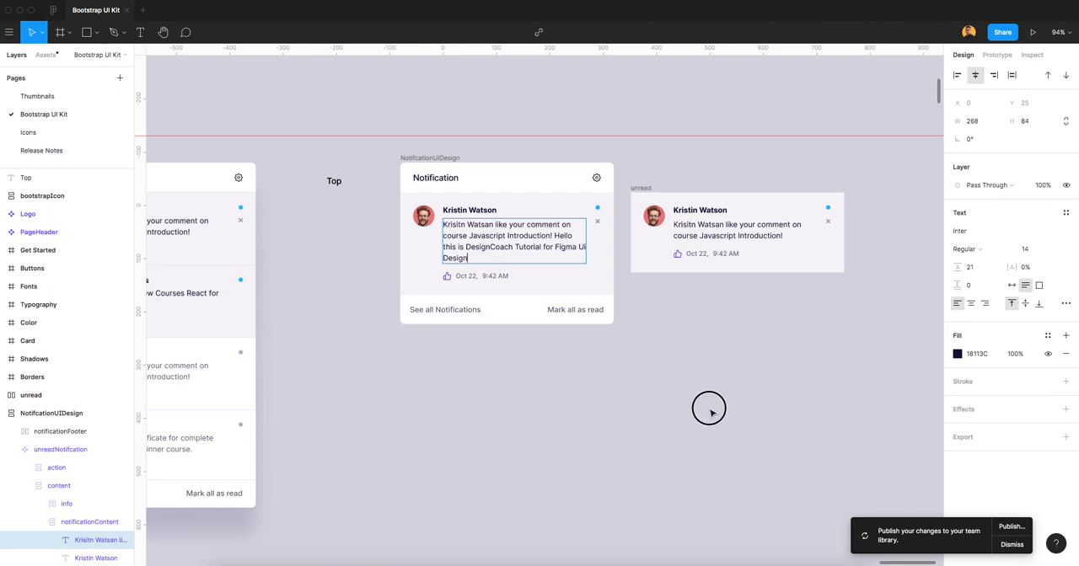
{"action": "left_click", "coordinate": [57, 452]}
{"action": "left_click", "coordinate": [11, 450]}
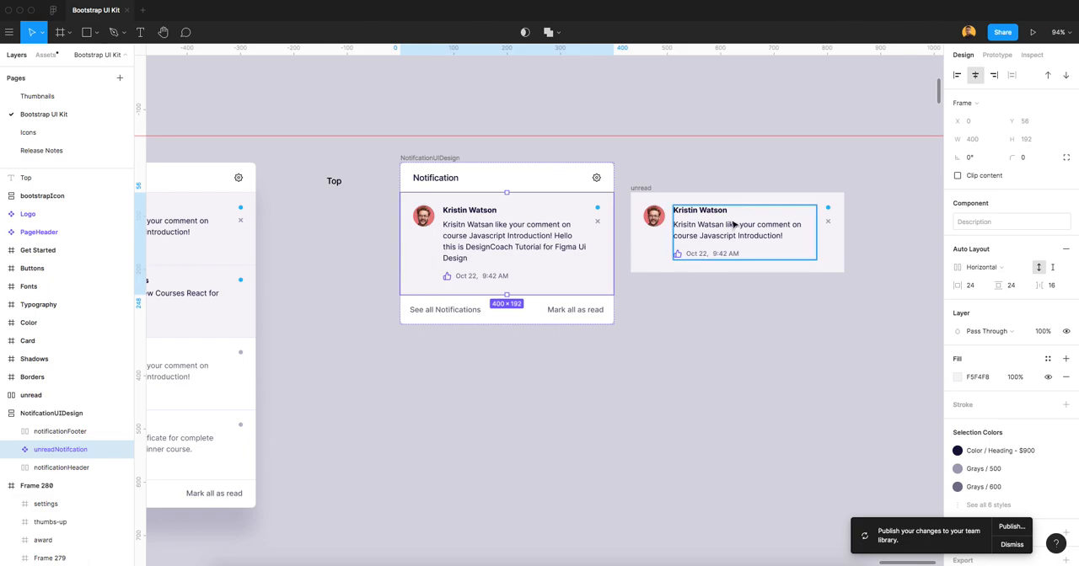
Rename the loose unread copy beside the card as read and set its fill to white (fff).
{"action": "left_click", "coordinate": [641, 188]}
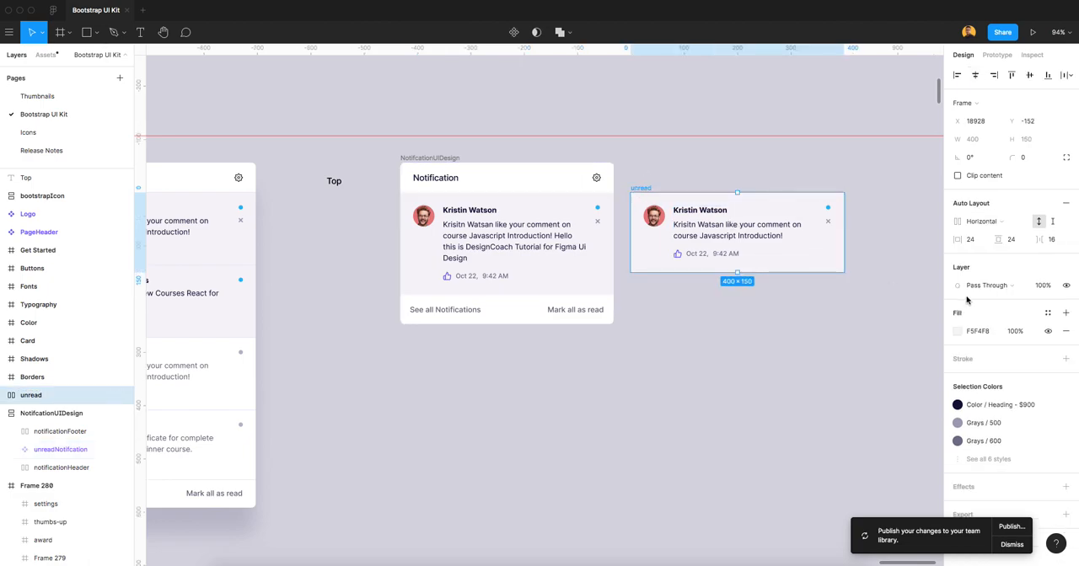
{"action": "key", "text": "super+r"}
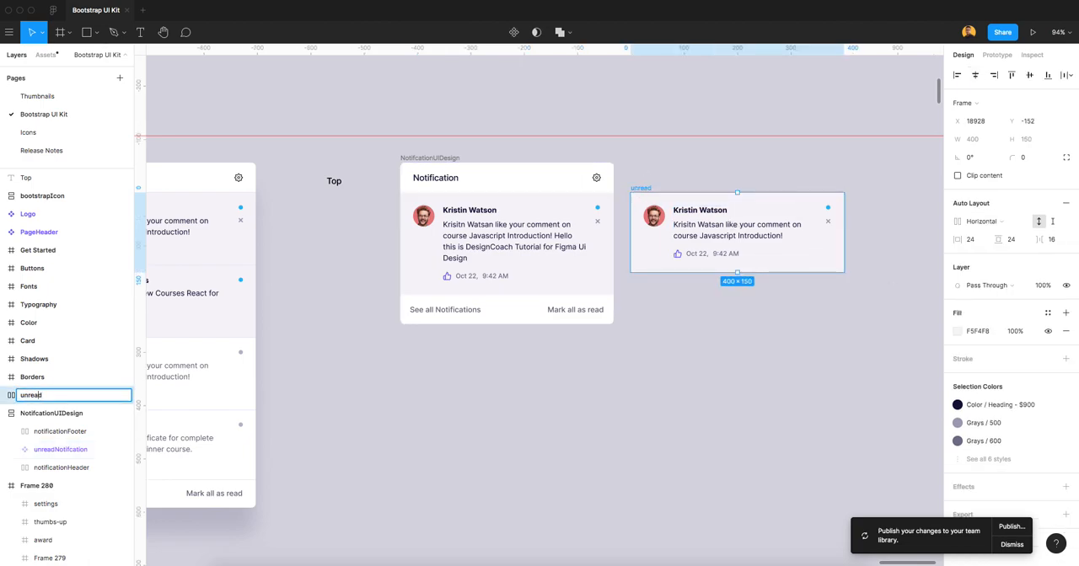
{"action": "key", "text": "shift+Left"}
{"action": "type", "text": "read"}
{"action": "key", "text": "BackSpace"}
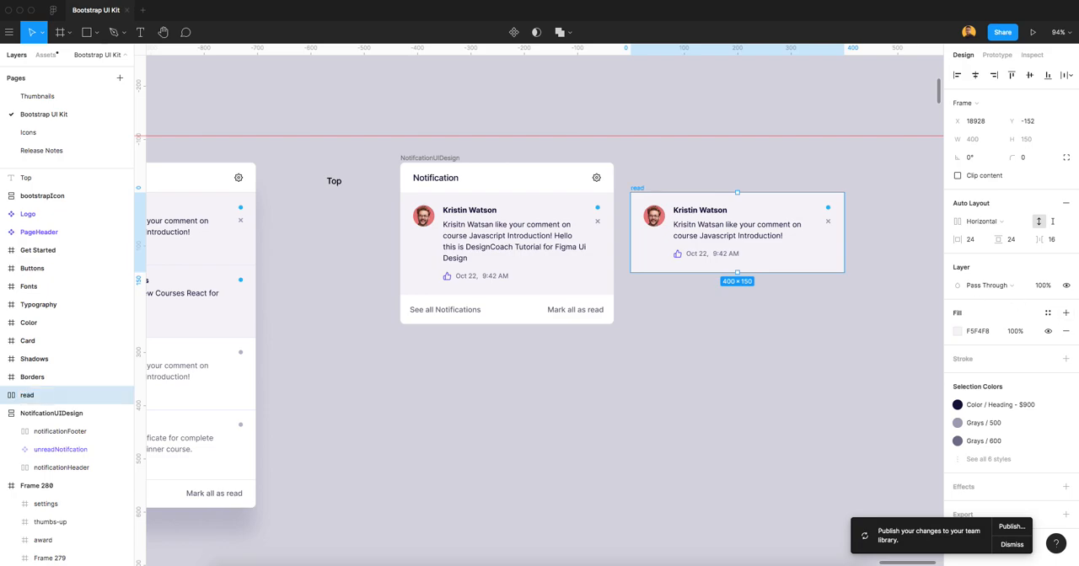
{"action": "left_click", "coordinate": [982, 338]}
{"action": "type", "text": "fff"}
{"action": "key", "text": "Tab"}
Move the read item into the NotifcationUIDesign stack between unreadNotifcation and notificationFooter.
{"action": "left_click_drag", "start_coordinate": [641, 195], "coordinate": [414, 289]}
{"action": "left_click", "coordinate": [645, 333]}
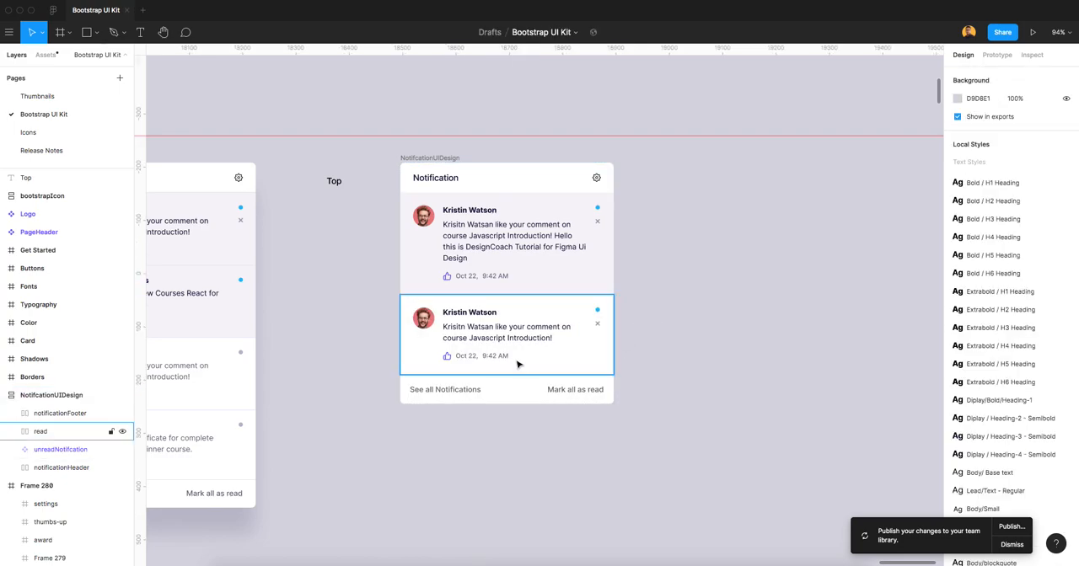
{"action": "scroll", "coordinate": [524, 363], "scroll_direction": "up", "scroll_amount": 2}
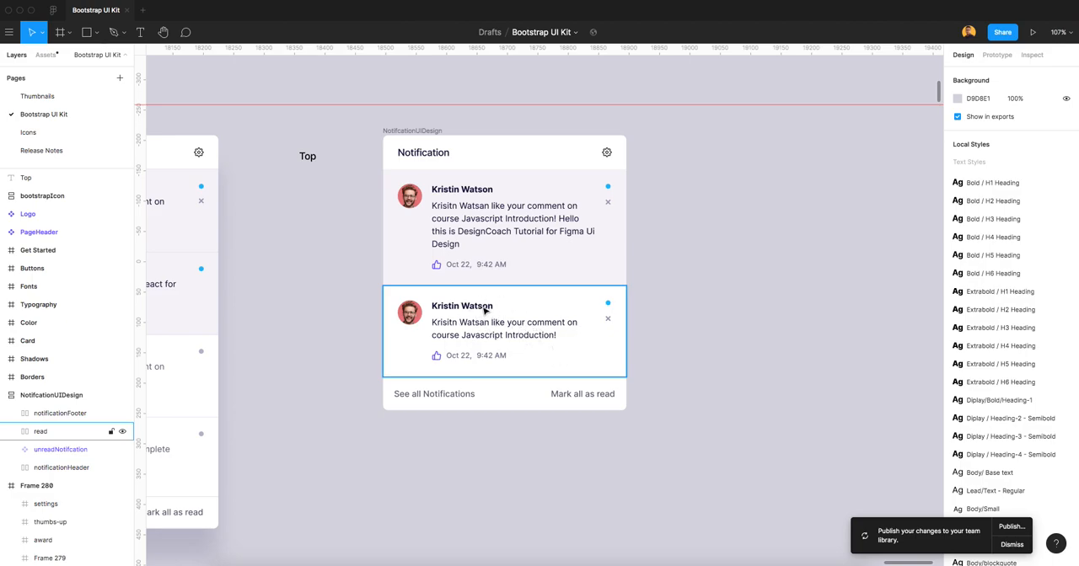
{"action": "scroll", "coordinate": [484, 311], "scroll_direction": "up", "scroll_amount": 2}
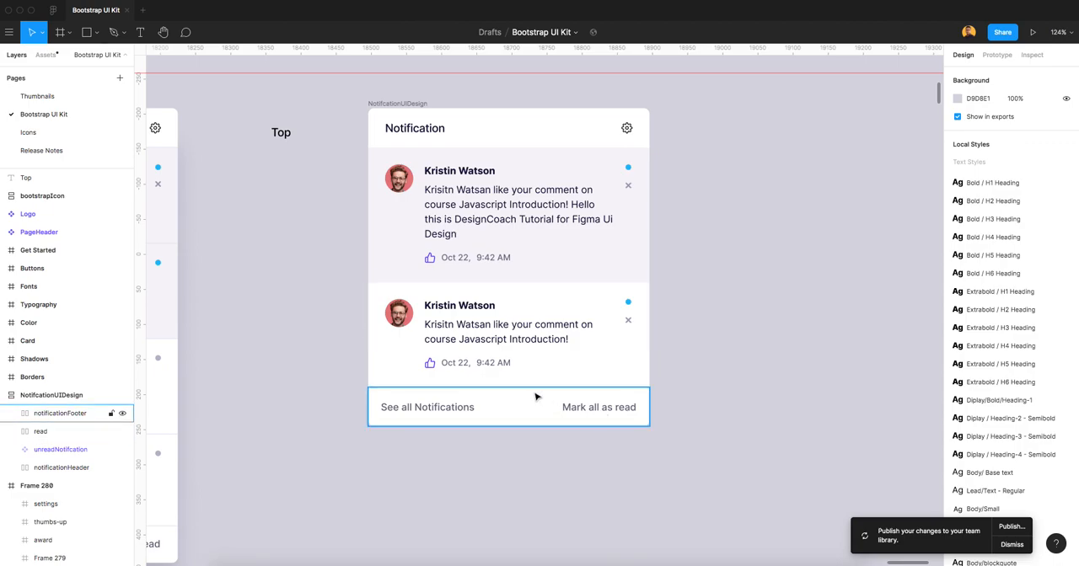
{"action": "scroll", "coordinate": [536, 396], "scroll_direction": "up", "scroll_amount": 2}
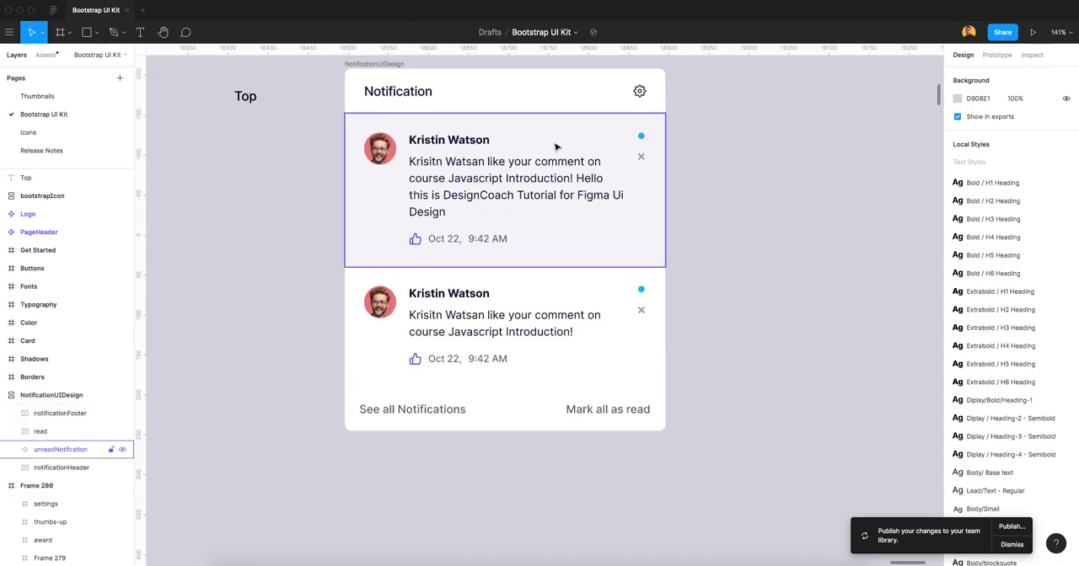
{"action": "left_click", "coordinate": [97, 33]}
{"action": "left_click", "coordinate": [80, 71]}
{"action": "left_click_drag", "start_coordinate": [344, 268], "coordinate": [445, 275]}
{"action": "key", "text": "super+z"}
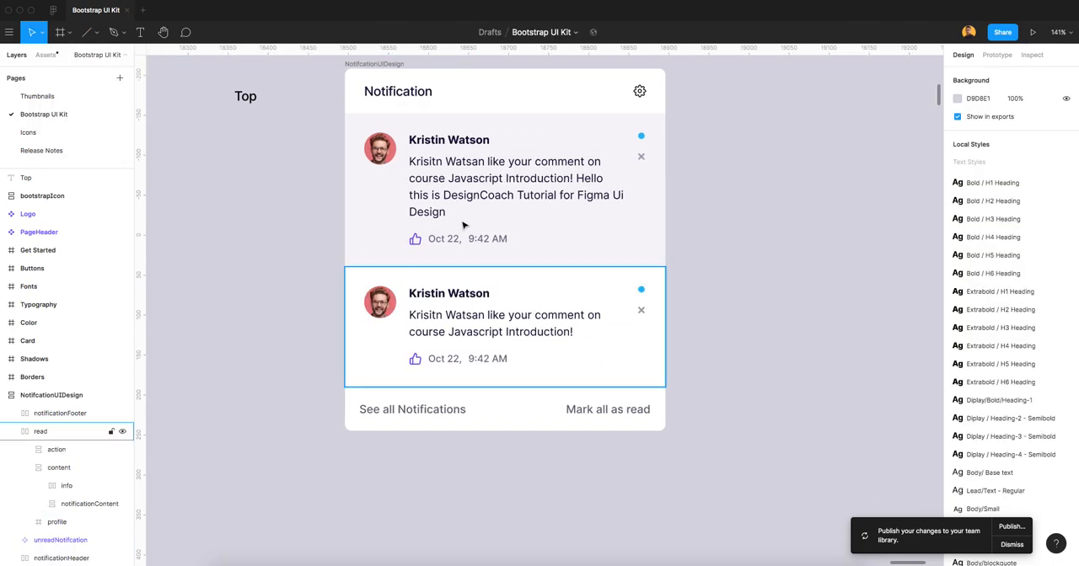
Draw a horizontal line about 348 wide along the boundary between the two notification items of the card.
{"action": "left_click", "coordinate": [371, 64]}
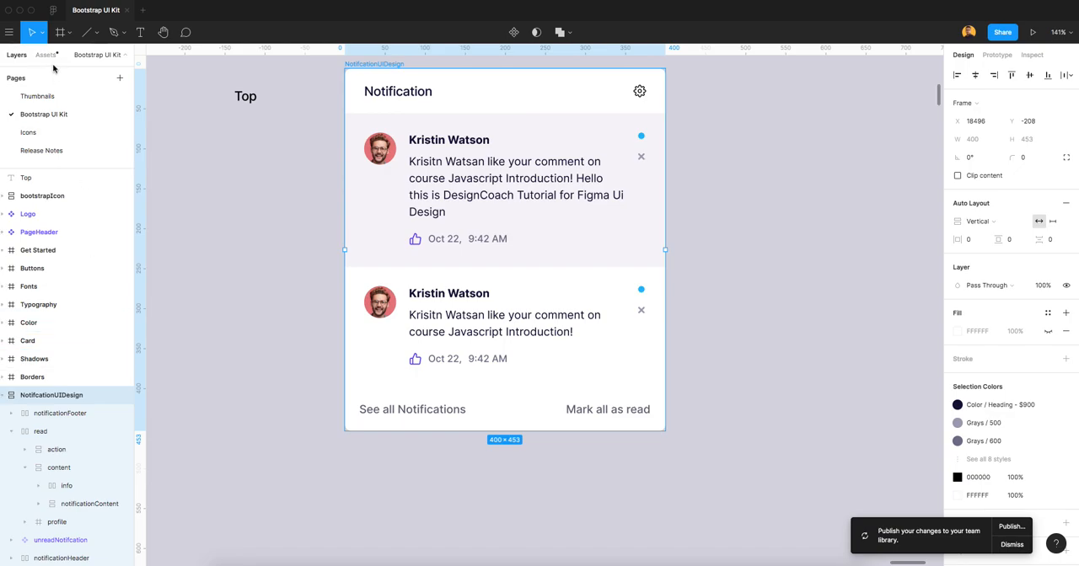
{"action": "left_click", "coordinate": [86, 32]}
{"action": "left_click", "coordinate": [93, 35]}
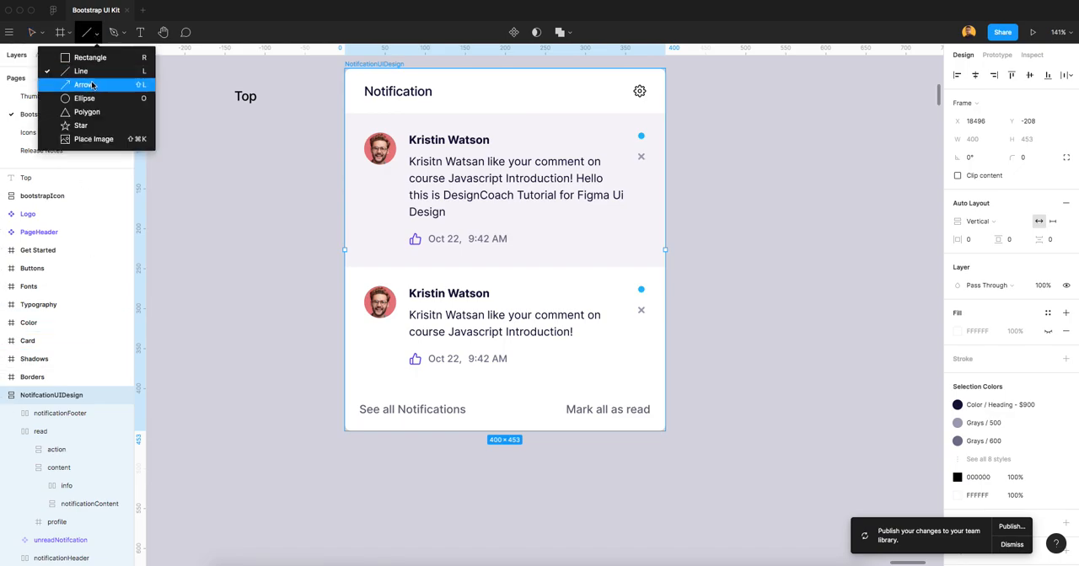
{"action": "left_click", "coordinate": [84, 85]}
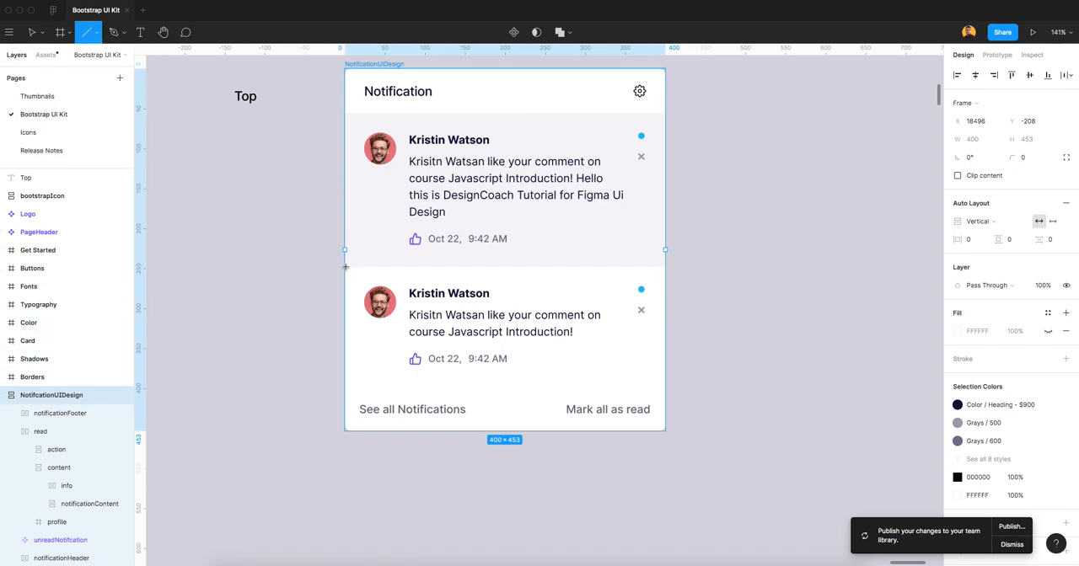
{"action": "left_click_drag", "start_coordinate": [346, 267], "coordinate": [622, 272]}
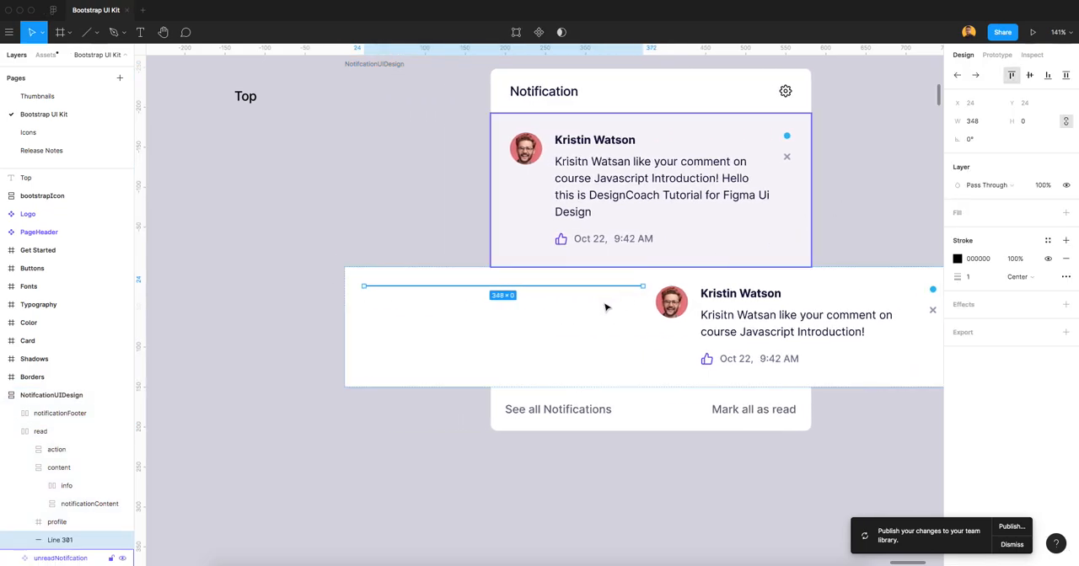
Move the line out of the read item so it sits between read and notificationFooter in the NotifcationUIDesign stack.
{"action": "scroll", "coordinate": [80, 412], "scroll_direction": "down", "scroll_amount": 3}
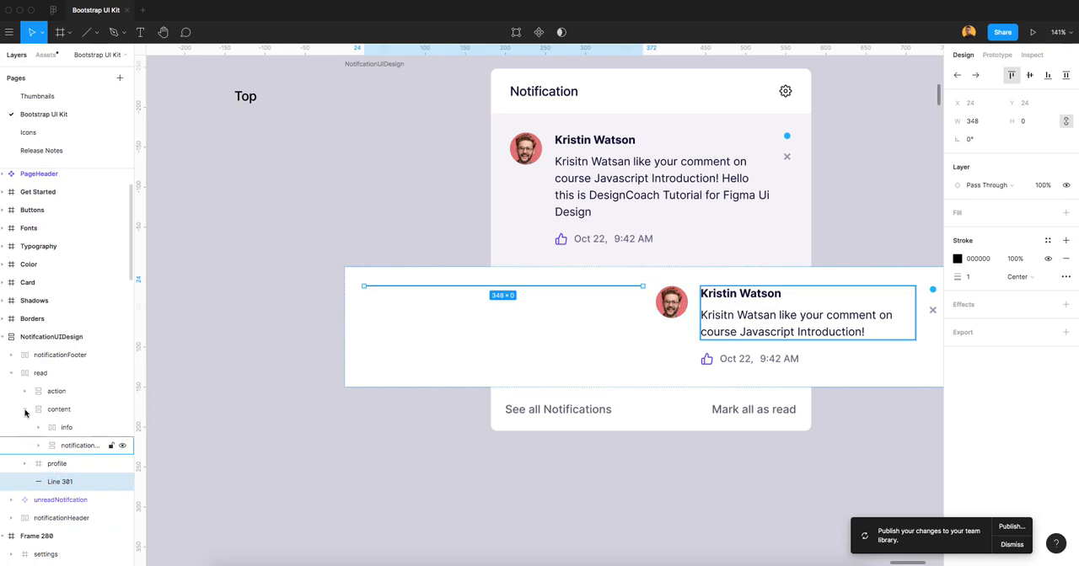
{"action": "left_click", "coordinate": [16, 375]}
{"action": "left_click", "coordinate": [12, 373]}
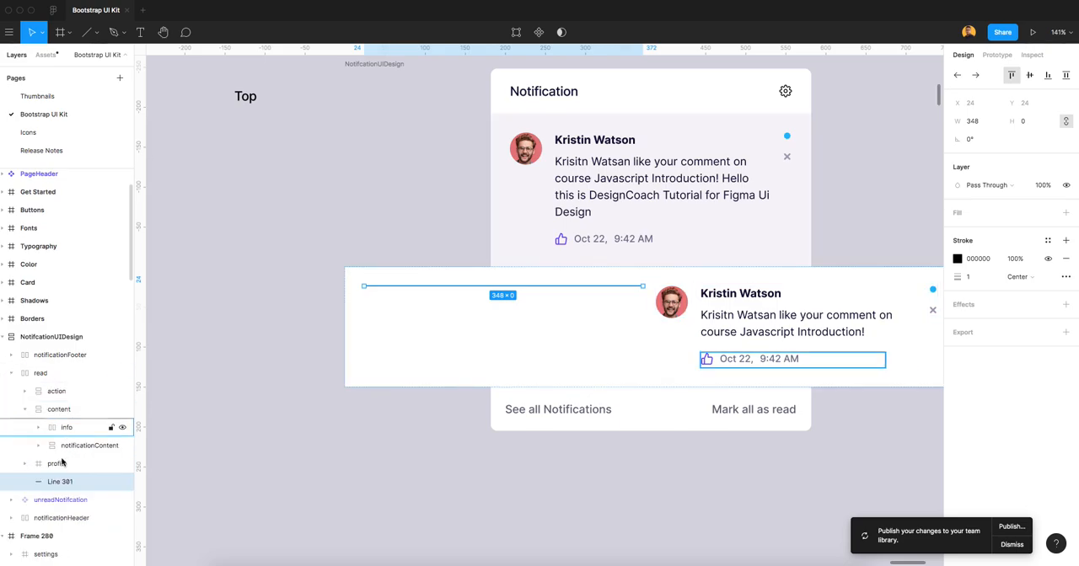
{"action": "left_click_drag", "start_coordinate": [57, 487], "coordinate": [67, 375]}
{"action": "left_click", "coordinate": [67, 376]}
Set the line's width to 400 and sample its stroke colour as EEEDF5.
{"action": "left_click", "coordinate": [975, 122]}
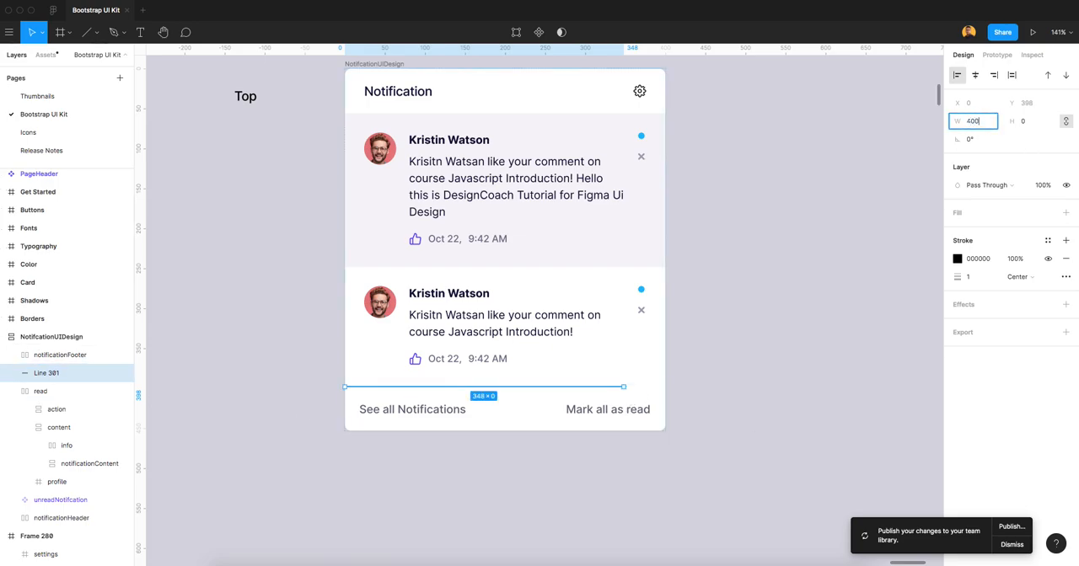
{"action": "type", "text": "400"}
{"action": "key", "text": "Tab"}
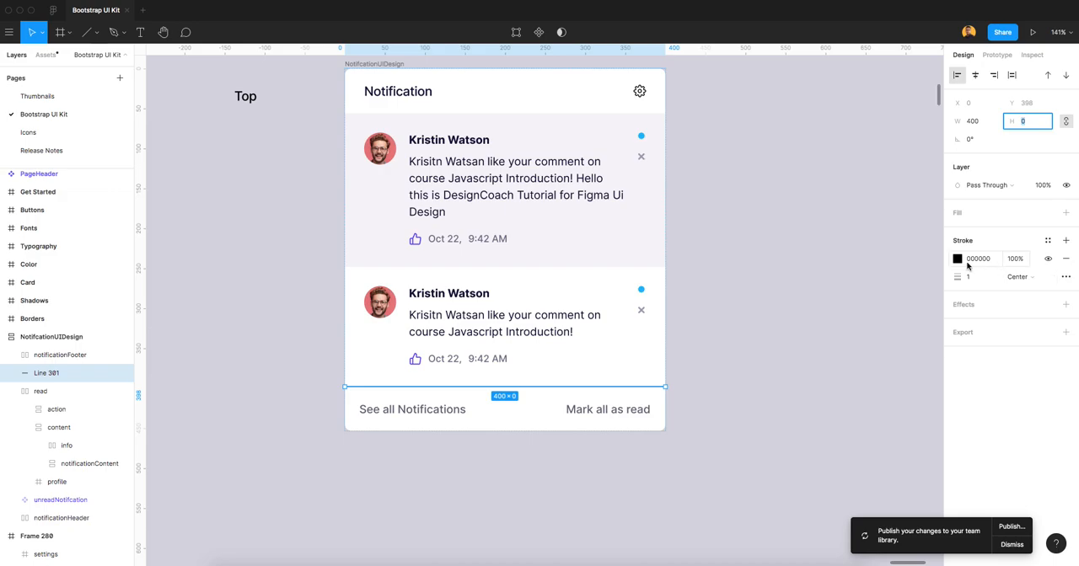
{"action": "left_click", "coordinate": [959, 260]}
{"action": "left_click", "coordinate": [824, 431]}
{"action": "left_click", "coordinate": [713, 343]}
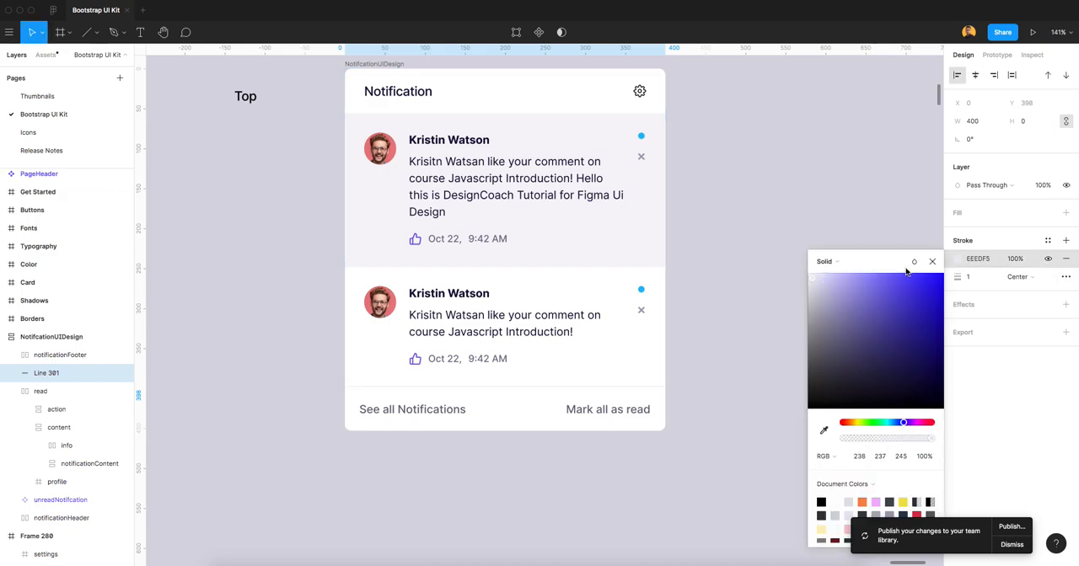
{"action": "left_click", "coordinate": [932, 262]}
{"action": "key", "text": "Escape"}
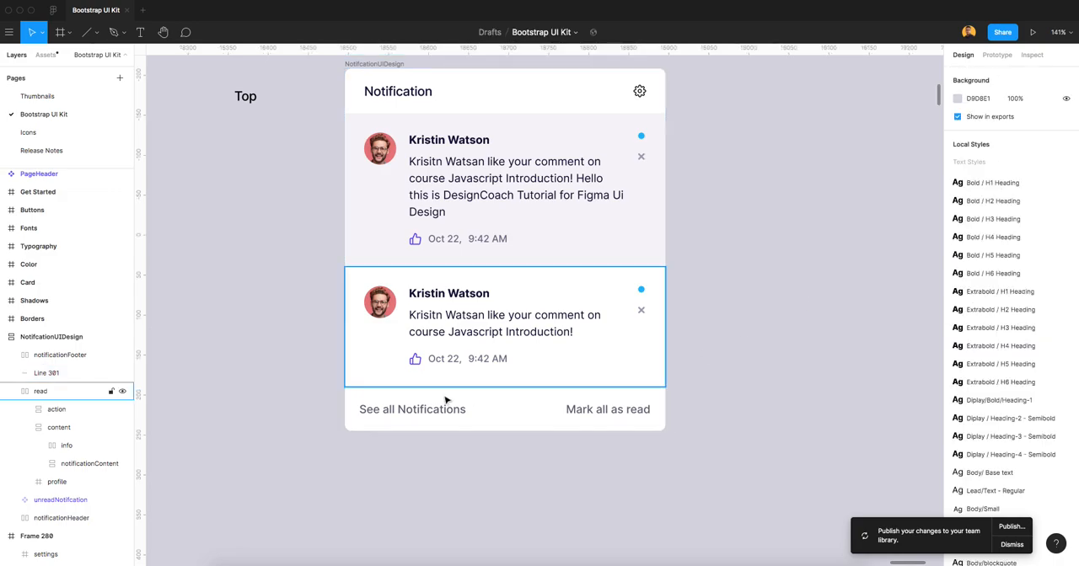
Rename the line layer as Divider and collapse the read layer.
{"action": "left_click", "coordinate": [50, 373]}
{"action": "double_click", "coordinate": [55, 374]}
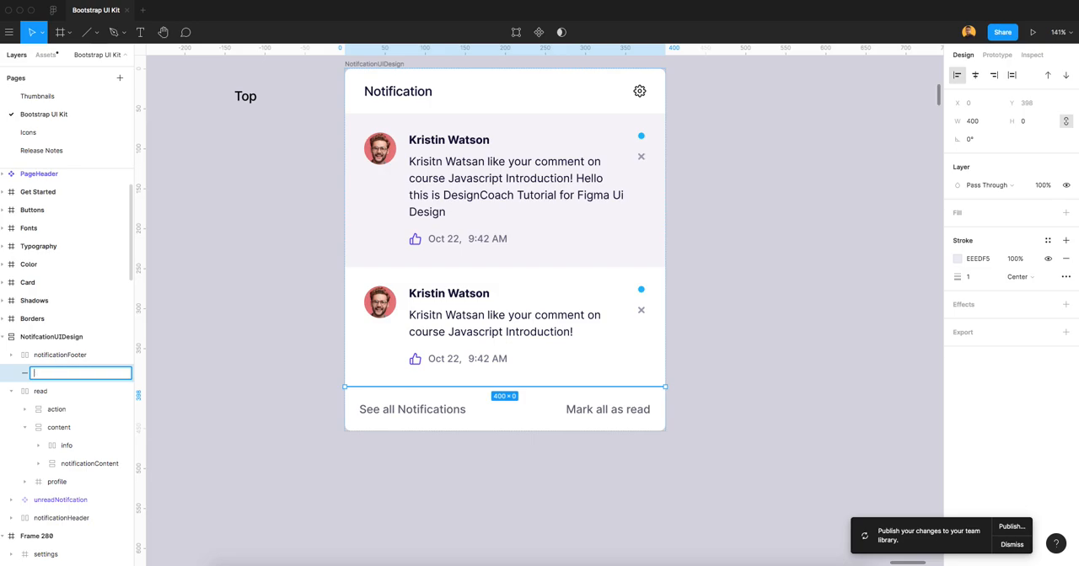
{"action": "type", "text": "Divider"}
{"action": "key", "text": "Return"}
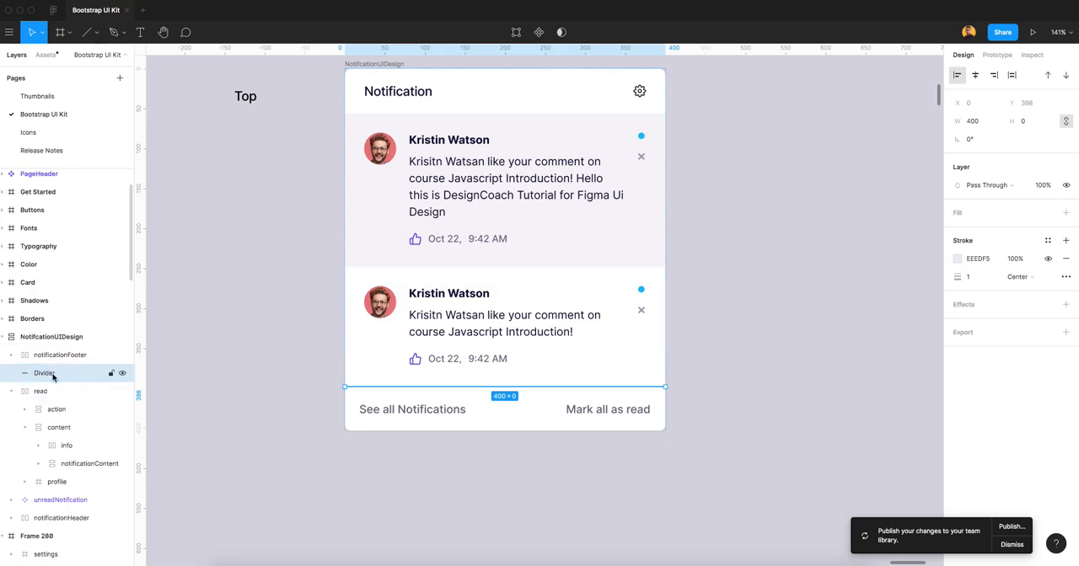
{"action": "left_click", "coordinate": [12, 391]}
Place copies of the Divider between read and unreadNotifcation and between unreadNotifcation and notificationHeader, and check them up close.
{"action": "scroll", "coordinate": [54, 361], "scroll_direction": "down", "scroll_amount": 1}
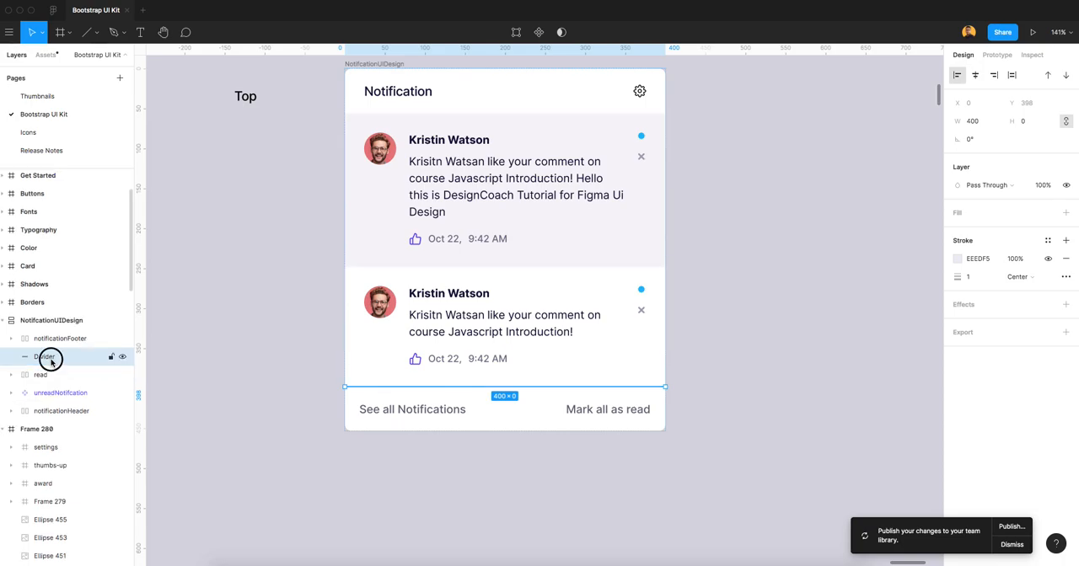
{"action": "left_click_drag", "start_coordinate": [51, 361], "coordinate": [55, 383]}
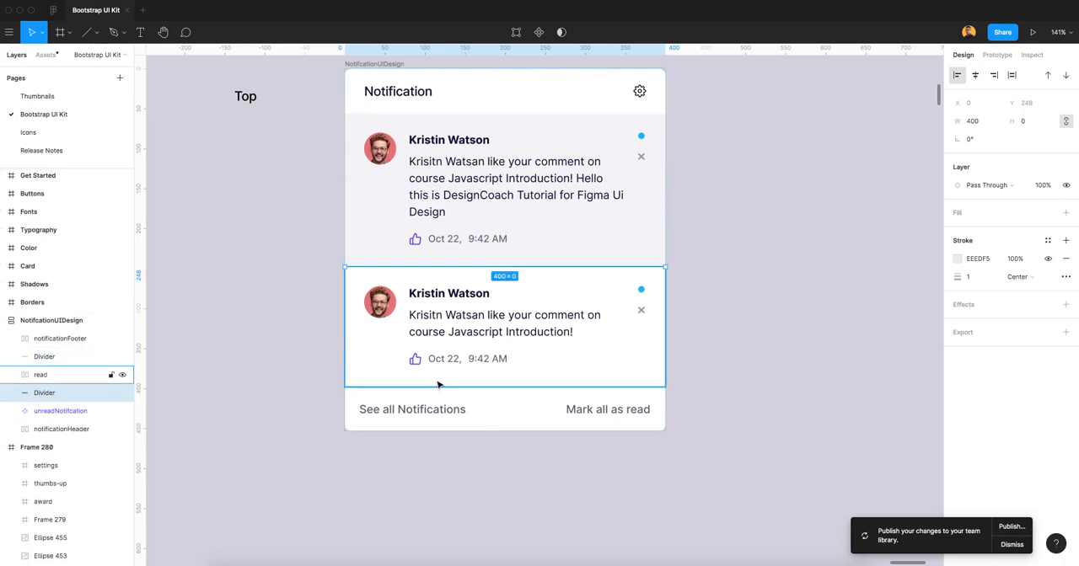
{"action": "key", "text": "Up"}
{"action": "key", "text": "ctrl+z"}
{"action": "left_click_drag", "start_coordinate": [70, 396], "coordinate": [71, 426]}
{"action": "left_click", "coordinate": [690, 282]}
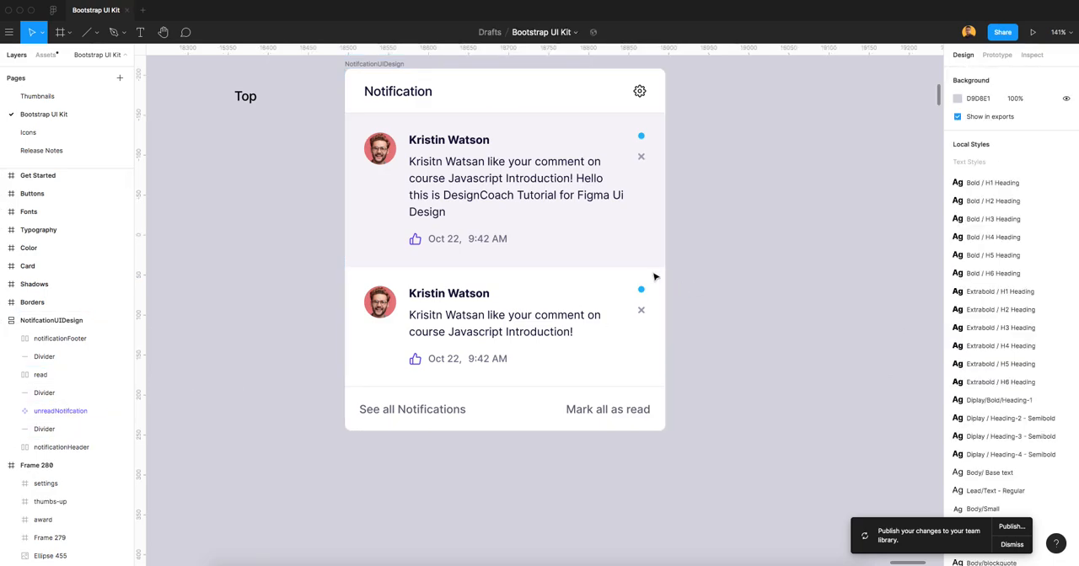
{"action": "scroll", "coordinate": [660, 280], "scroll_direction": "up", "scroll_amount": 10}
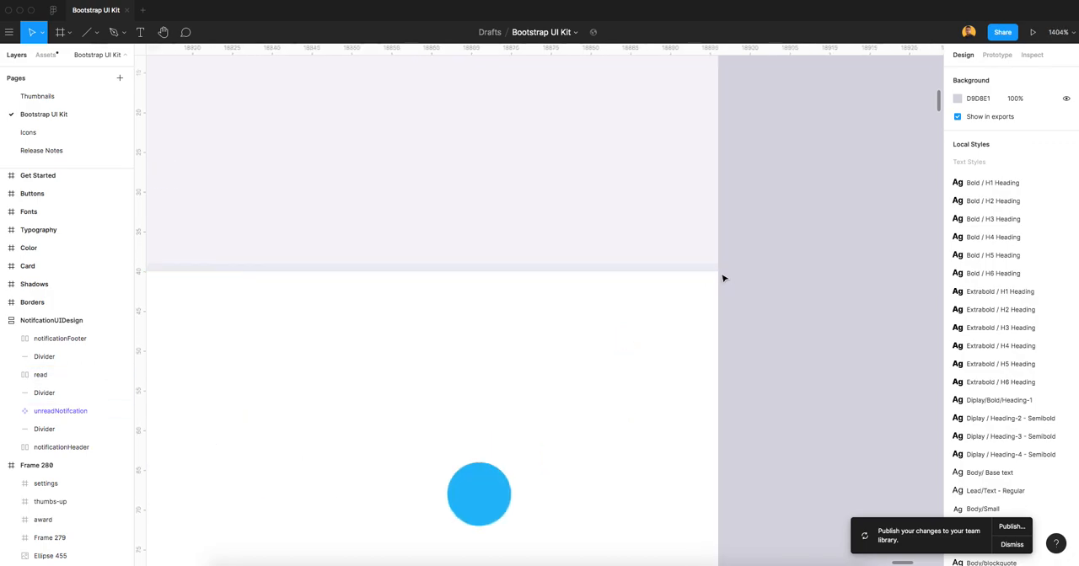
{"action": "scroll", "coordinate": [643, 305], "scroll_direction": "down", "scroll_amount": 10}
Undo both Divider copies so only the one above the footer is left.
{"action": "key", "text": "super+z"}
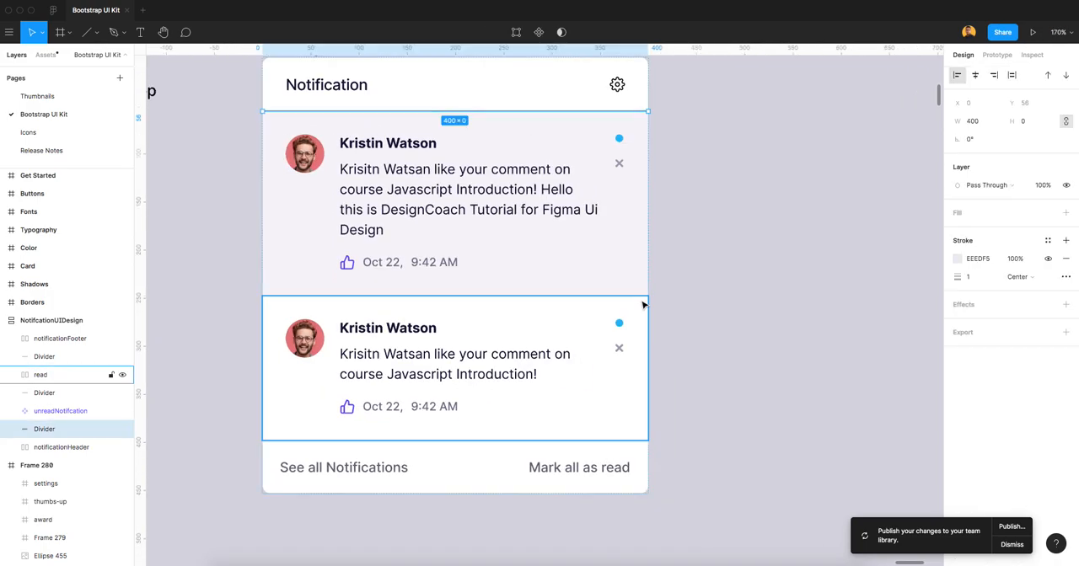
{"action": "key", "text": "super+z"}
{"action": "key", "text": "super+shift+z"}
{"action": "key", "text": "super+z"}
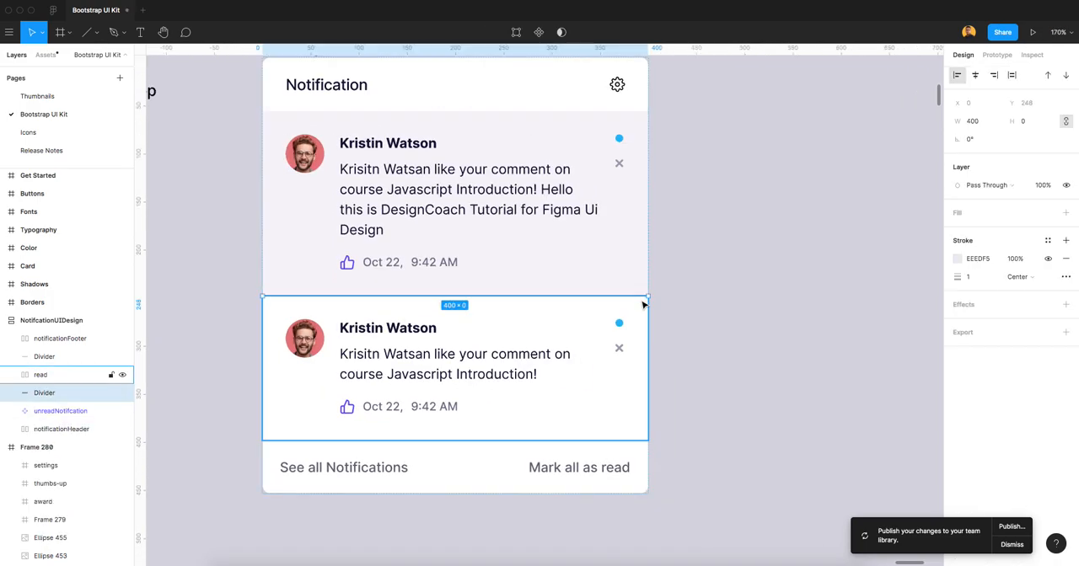
{"action": "key", "text": "super+z"}
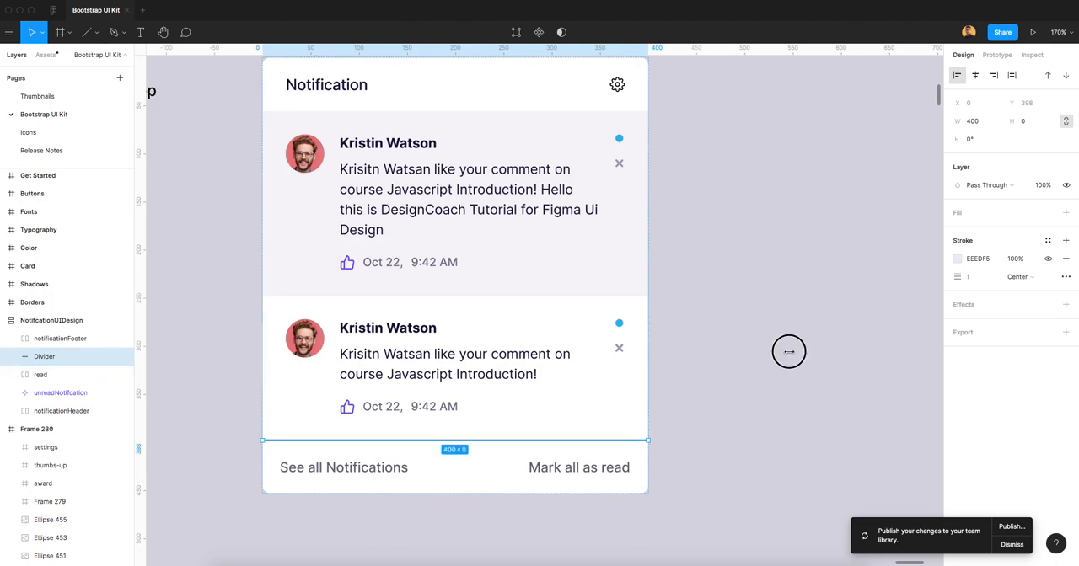
{"action": "left_click", "coordinate": [785, 351]}
{"action": "left_click", "coordinate": [38, 340]}
{"action": "left_click", "coordinate": [43, 357]}
{"action": "double_click", "coordinate": [44, 357]}
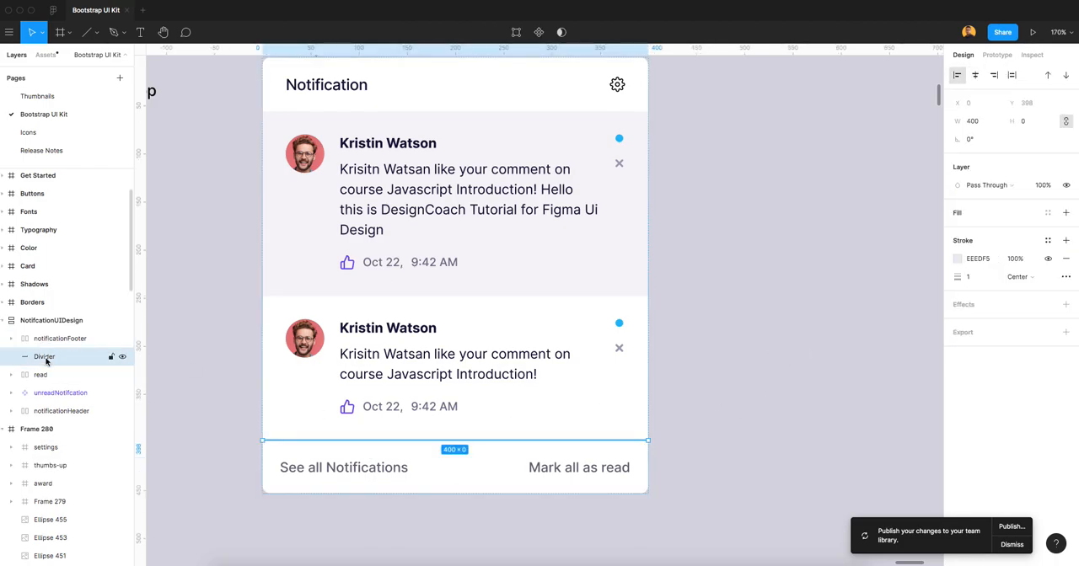
{"action": "left_click", "coordinate": [730, 412]}
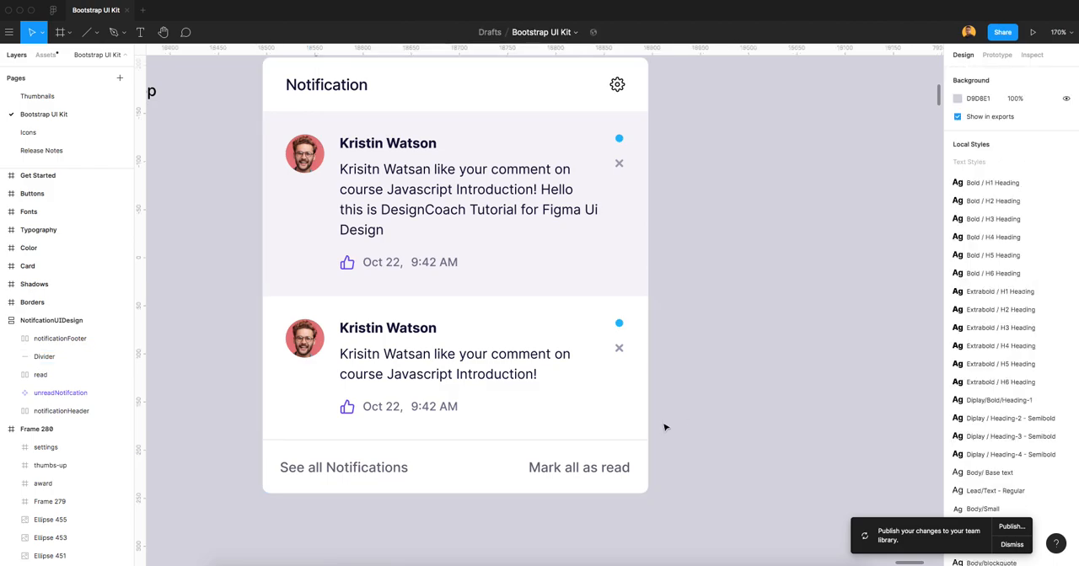
Duplicate the footer's Divider and move the copy between the unreadNotifcation and read items.
{"action": "left_click", "coordinate": [75, 357]}
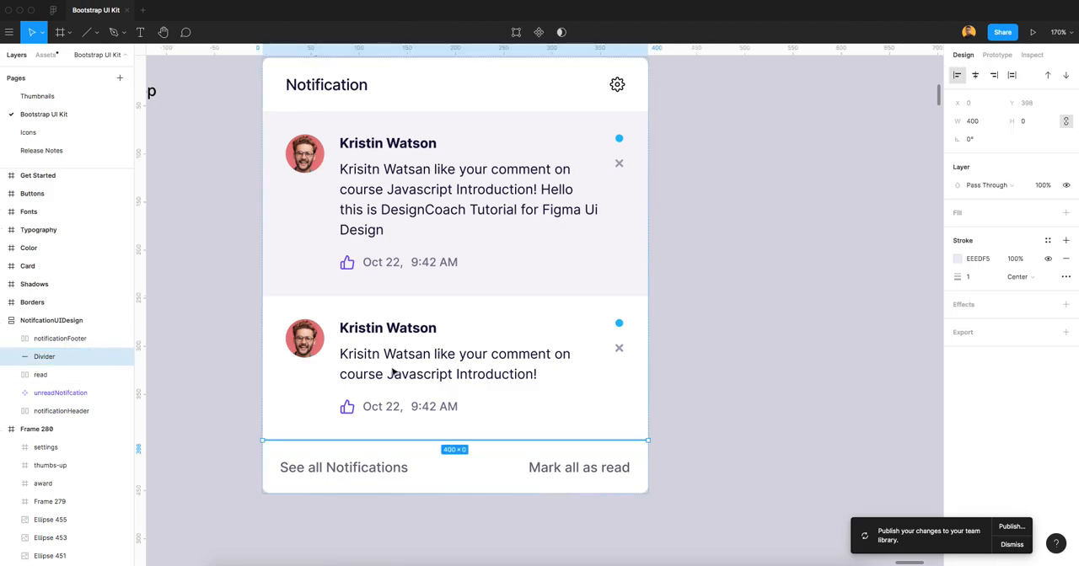
{"action": "key", "text": "ctrl+d"}
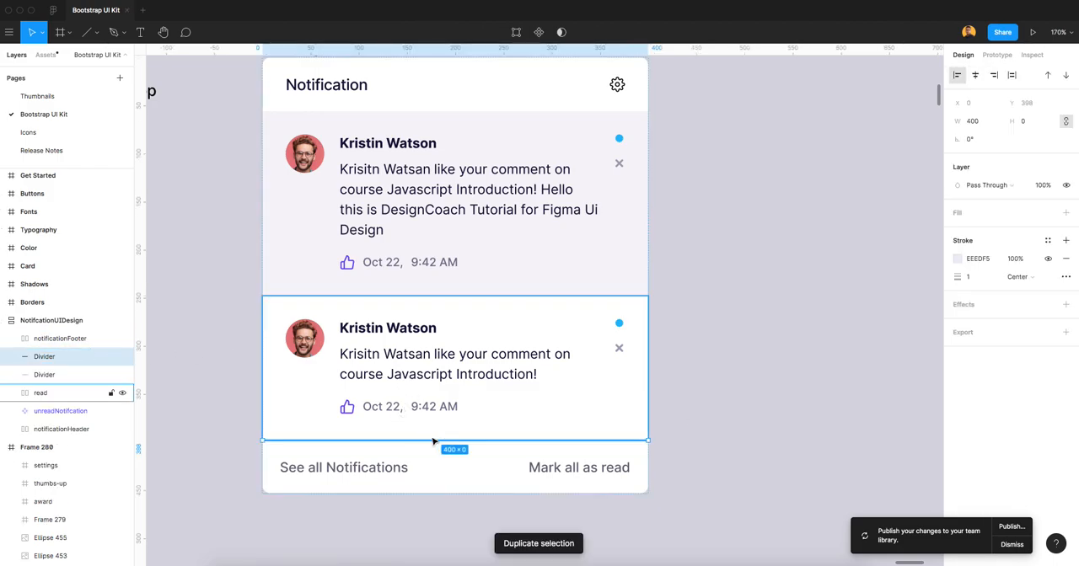
{"action": "key", "text": "Up"}
{"action": "key", "text": "Up"}
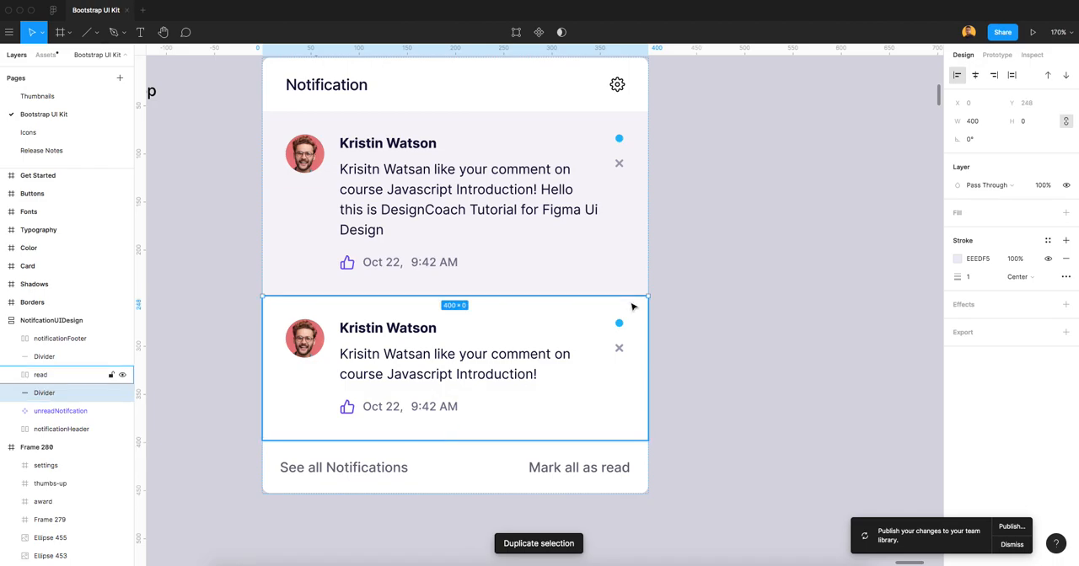
{"action": "left_click", "coordinate": [771, 264]}
{"action": "scroll", "coordinate": [674, 300], "scroll_direction": "up", "scroll_amount": 10}
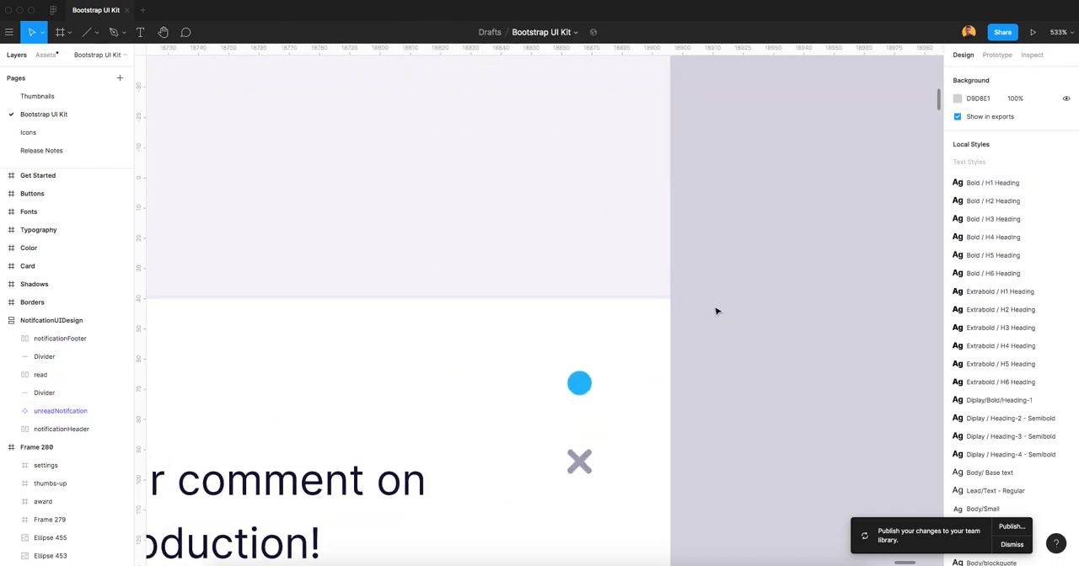
Duplicate the middle Divider and move the copy between notificationHeader and unreadNotifcation, checking its edge up close.
{"action": "left_click", "coordinate": [663, 291]}
{"action": "scroll", "coordinate": [661, 292], "scroll_direction": "down", "scroll_amount": 10}
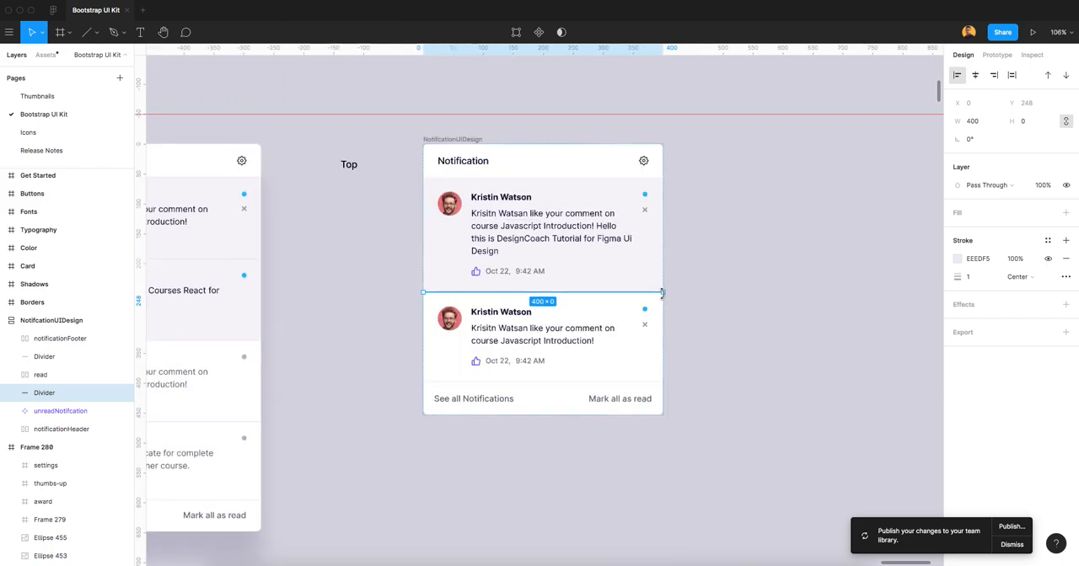
{"action": "key", "text": "super+d"}
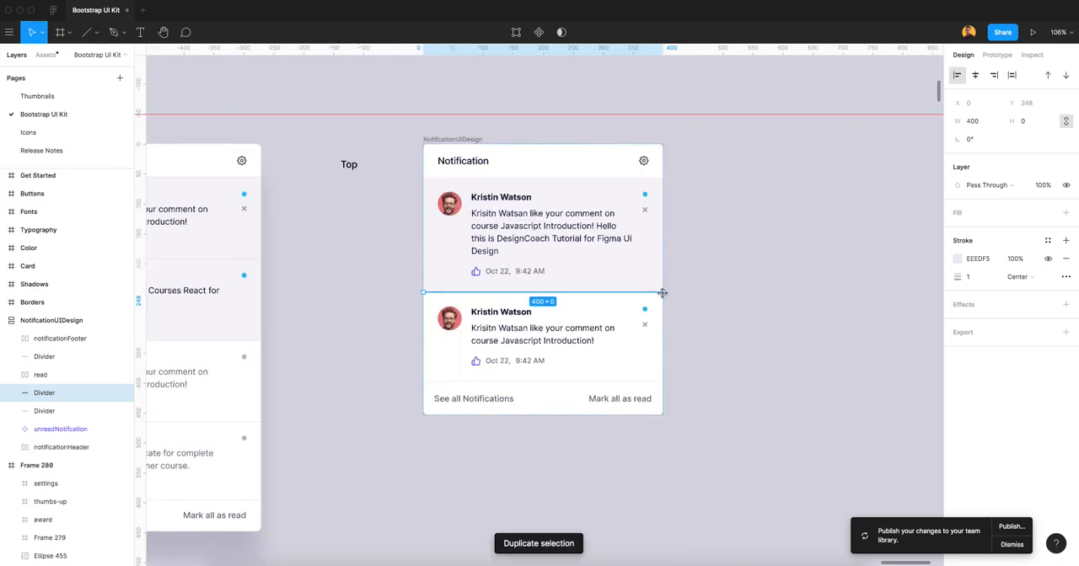
{"action": "key", "text": "Up"}
{"action": "key", "text": "Up"}
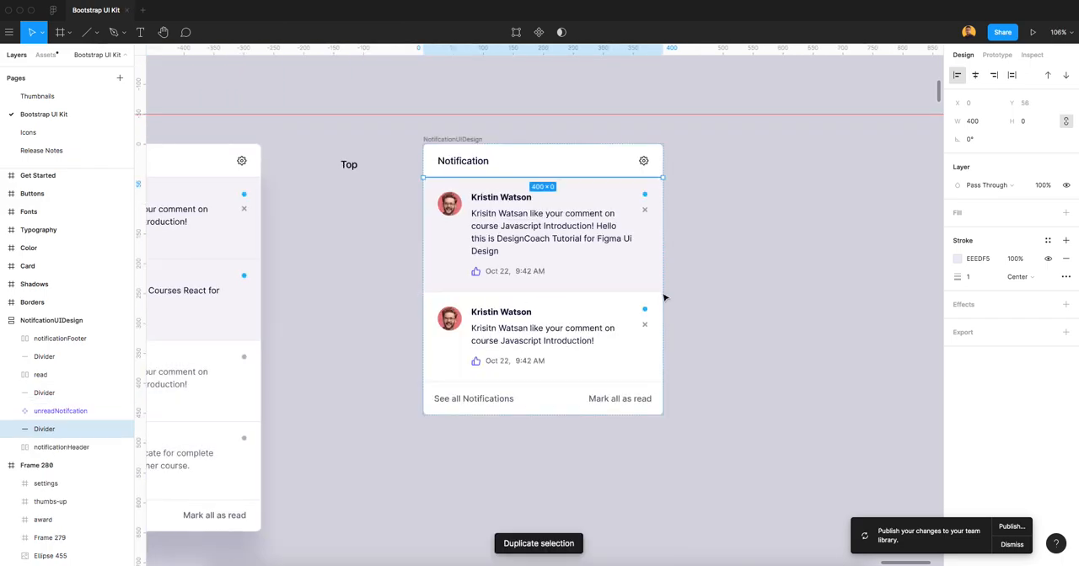
{"action": "scroll", "coordinate": [664, 180], "scroll_direction": "up", "scroll_amount": 5}
{"action": "scroll", "coordinate": [665, 178], "scroll_direction": "up", "scroll_amount": 5}
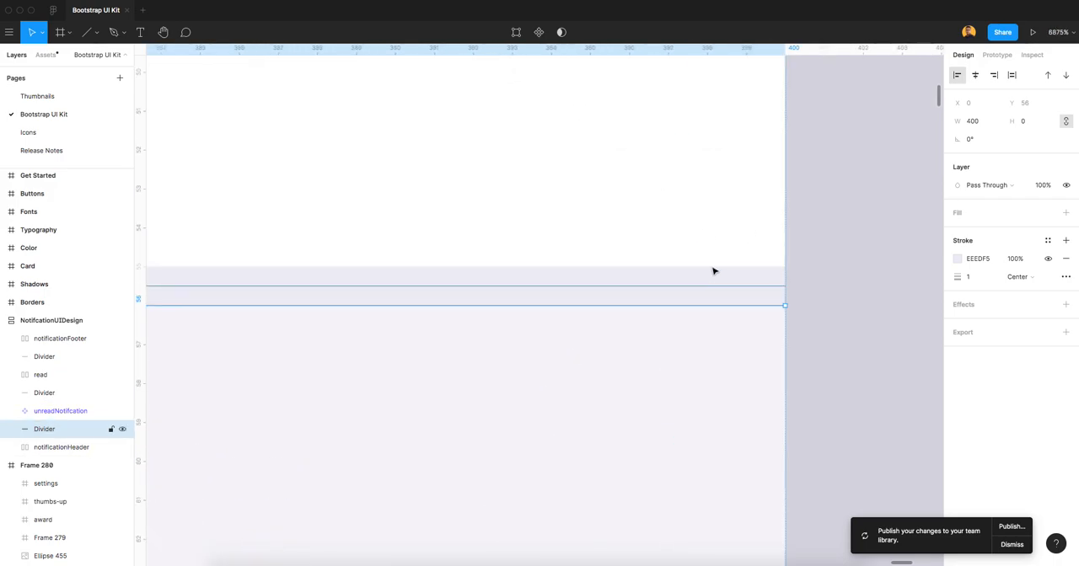
{"action": "scroll", "coordinate": [715, 269], "scroll_direction": "down", "scroll_amount": 3}
{"action": "scroll", "coordinate": [713, 268], "scroll_direction": "down", "scroll_amount": 8}
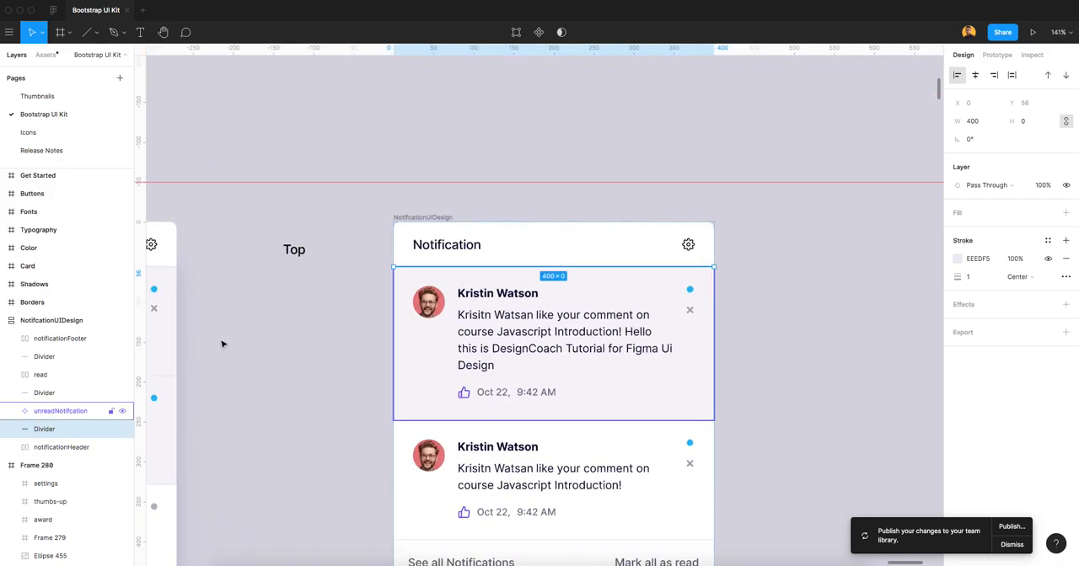
Select all three Divider layers and darken their stroke colour slightly to E6E4F3.
{"action": "left_click", "coordinate": [51, 393], "text": "shift"}
{"action": "left_click", "coordinate": [57, 357], "text": "shift"}
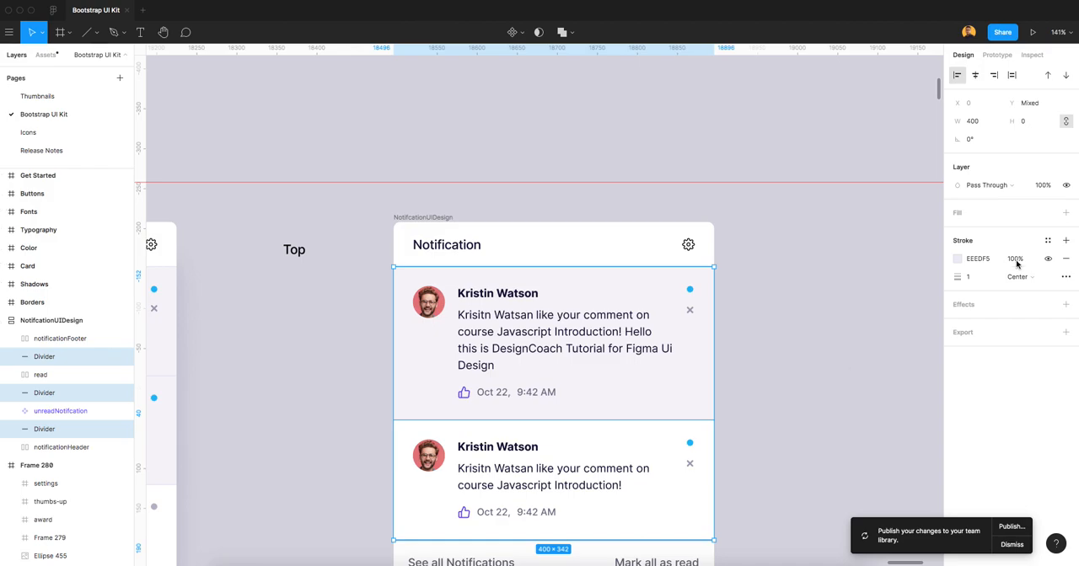
{"action": "left_click", "coordinate": [957, 264]}
{"action": "left_click", "coordinate": [816, 285]}
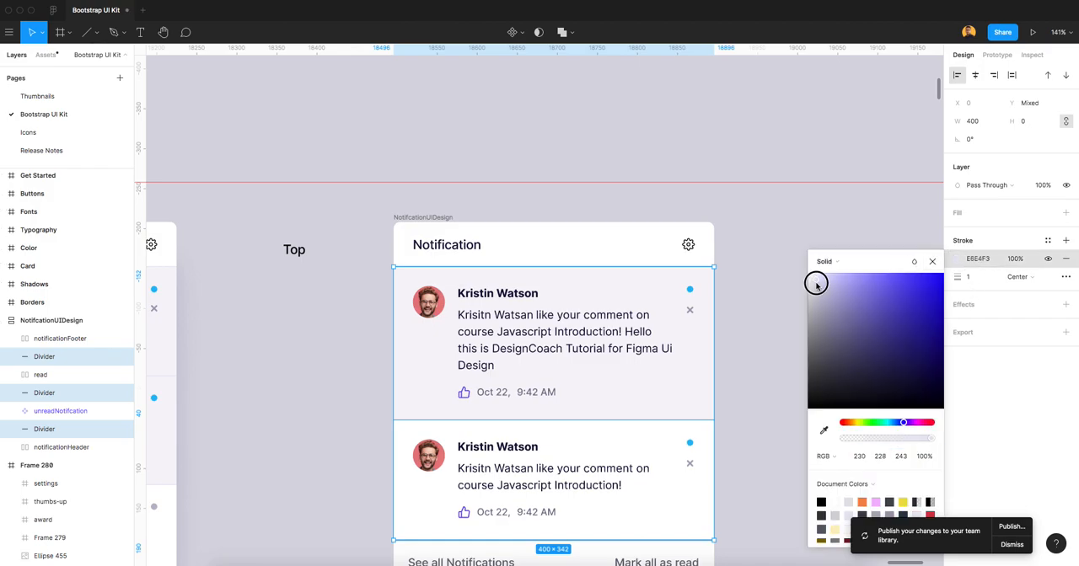
{"action": "left_click", "coordinate": [932, 261]}
{"action": "left_click", "coordinate": [840, 267]}
Replace the sender's name text in the read notification with "Name".
{"action": "scroll", "coordinate": [752, 307], "scroll_direction": "down", "scroll_amount": 2}
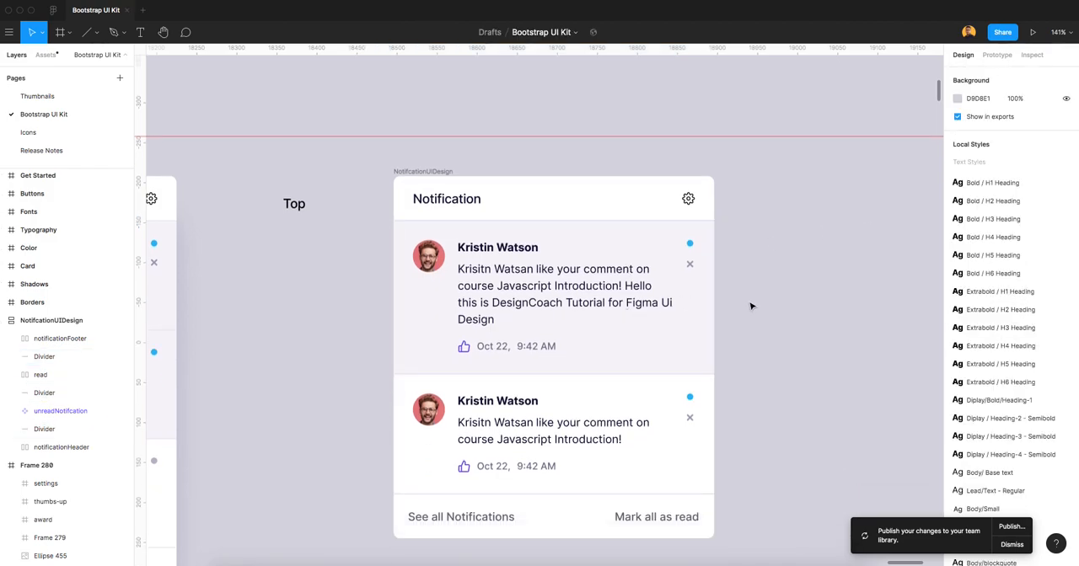
{"action": "scroll", "coordinate": [751, 307], "scroll_direction": "down", "scroll_amount": 3}
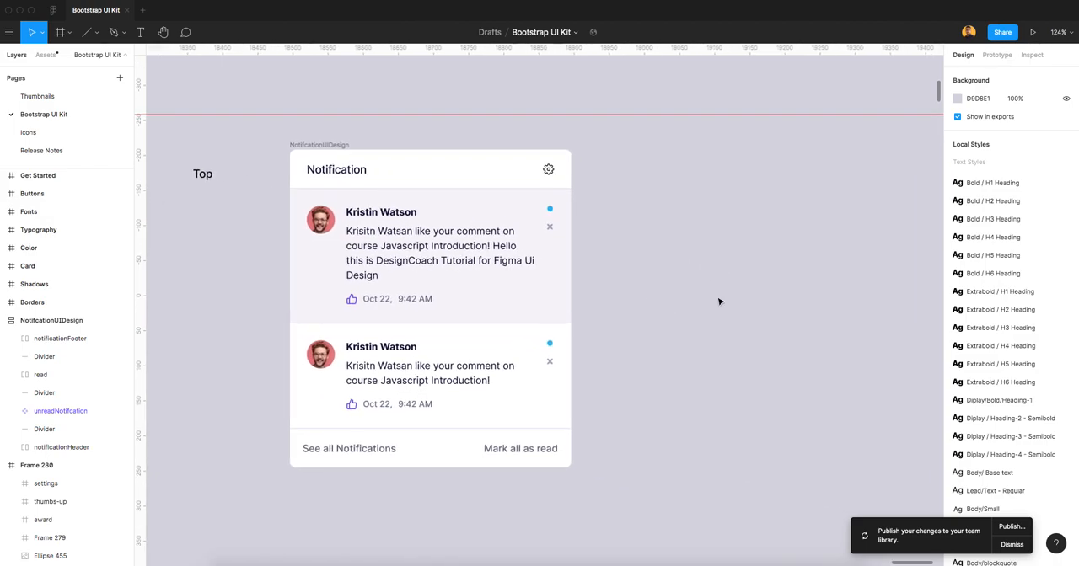
{"action": "left_click", "coordinate": [386, 355]}
{"action": "double_click", "coordinate": [385, 355]}
{"action": "double_click", "coordinate": [386, 354]}
{"action": "double_click", "coordinate": [383, 349]}
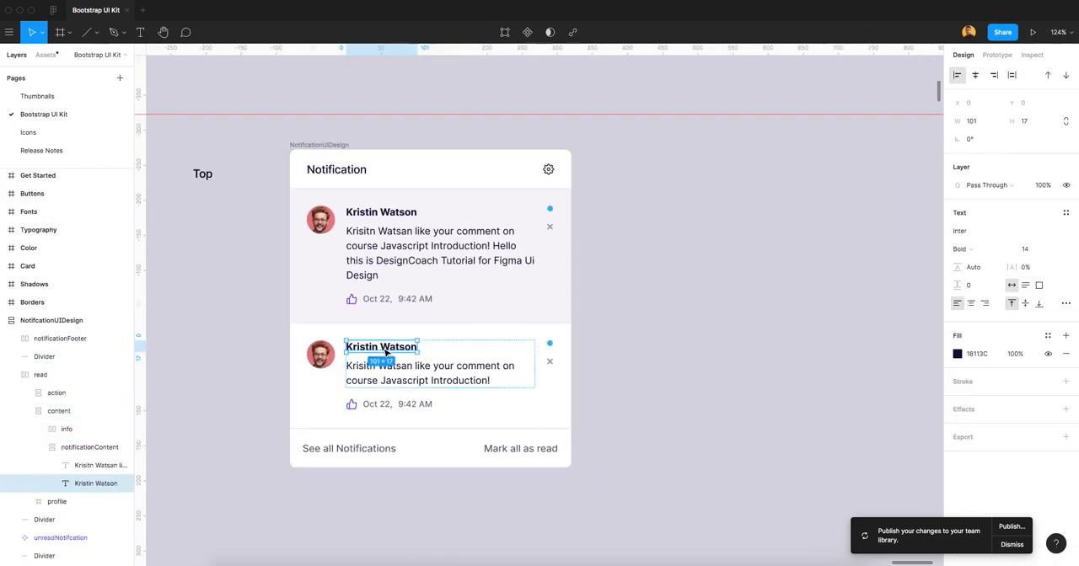
{"action": "double_click", "coordinate": [382, 349]}
{"action": "type", "text": "Name of Notificaion Author"}
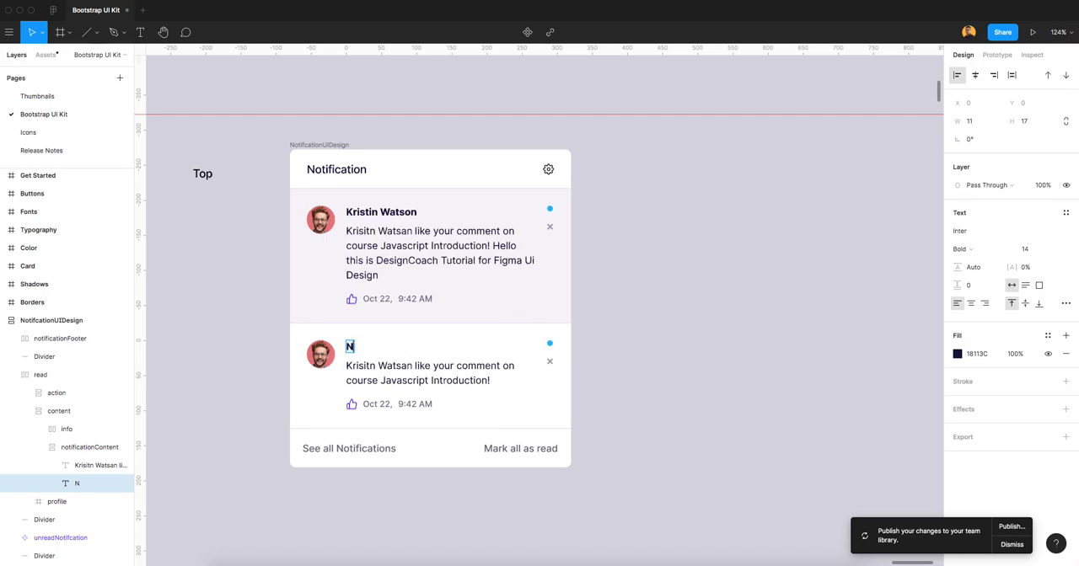
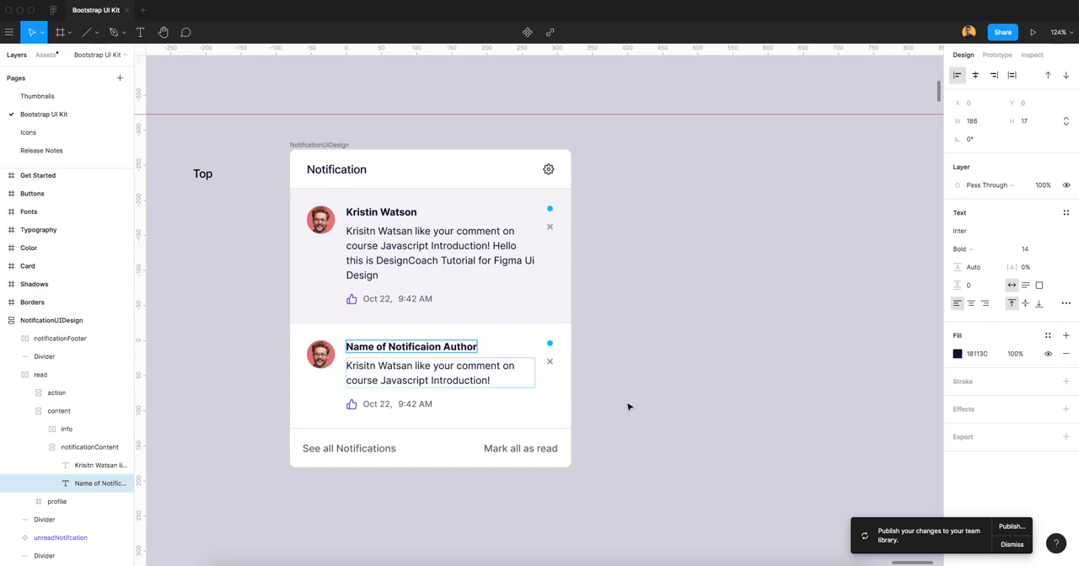
Finish editing the read notification's author text and copy the second notification's avatar from Frame 280.
{"action": "key", "text": "Escape"}
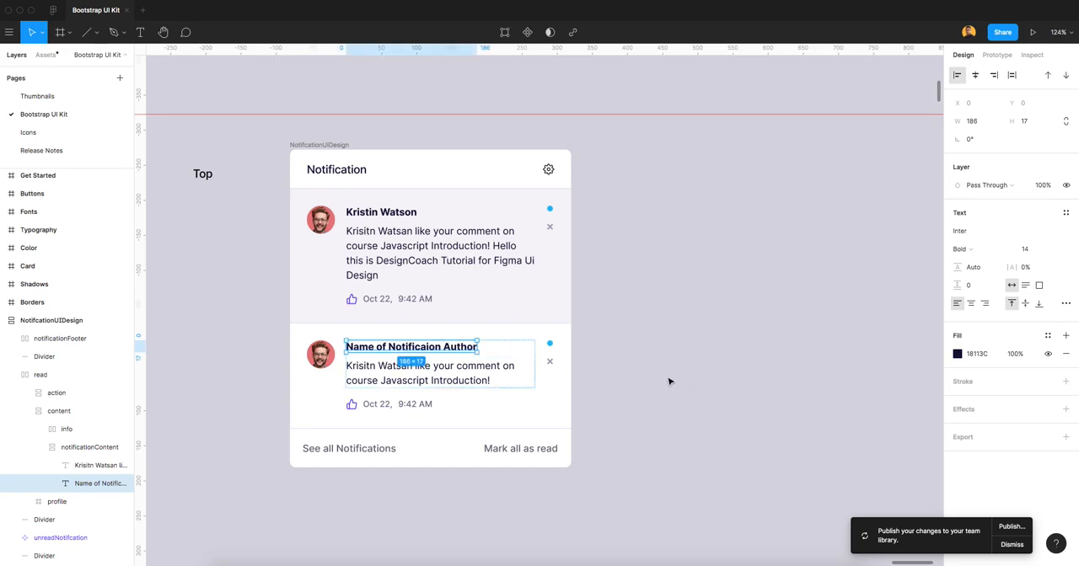
{"action": "left_click", "coordinate": [668, 376]}
{"action": "scroll", "coordinate": [658, 354], "scroll_direction": "down", "scroll_amount": 5}
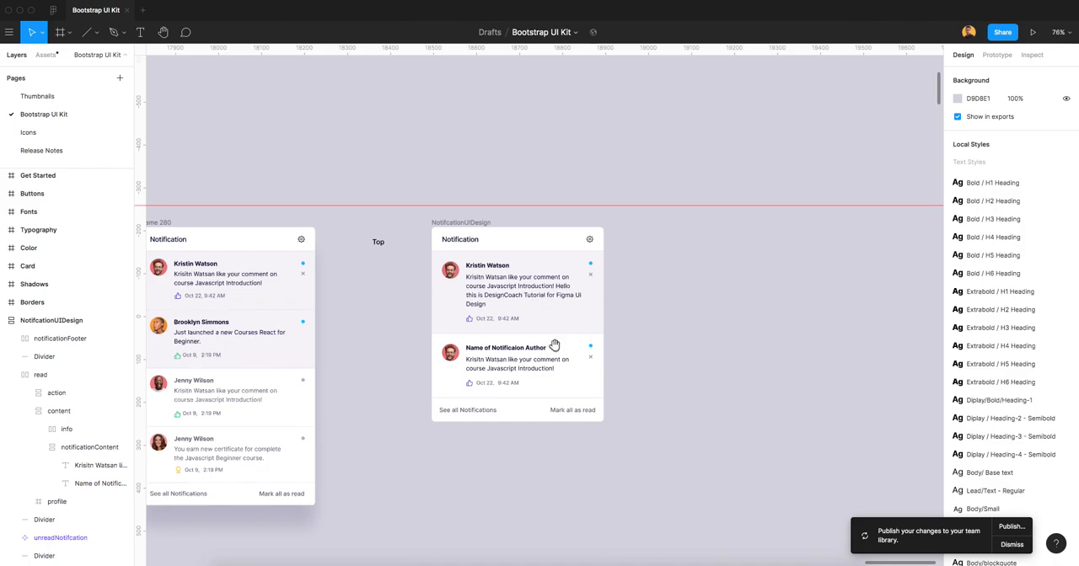
{"action": "left_click_drag", "start_coordinate": [323, 350], "coordinate": [452, 307]}
{"action": "scroll", "coordinate": [289, 283], "scroll_direction": "up", "scroll_amount": 4}
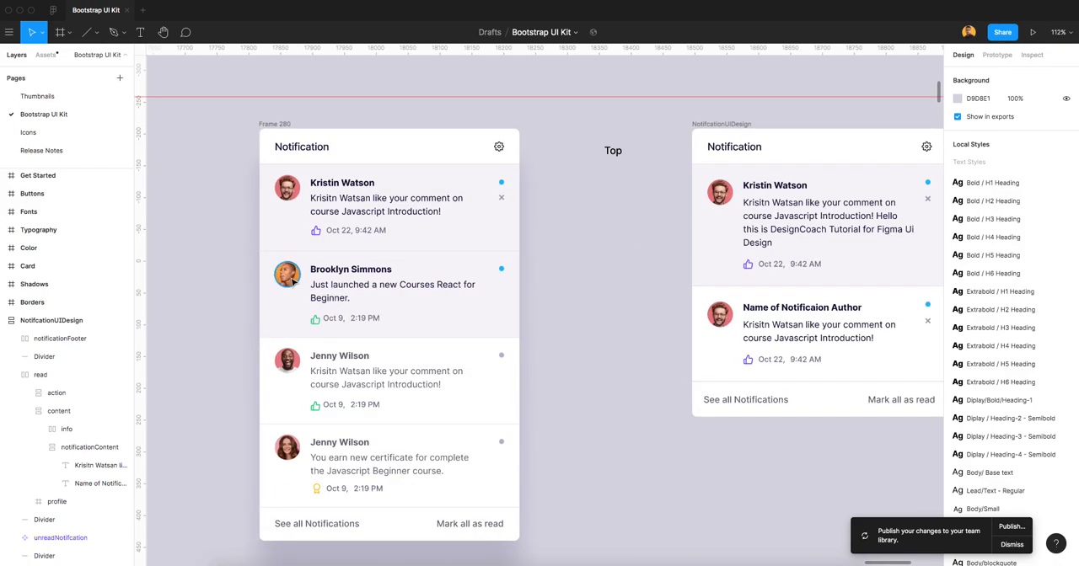
{"action": "left_click", "coordinate": [287, 281]}
{"action": "left_click", "coordinate": [629, 341]}
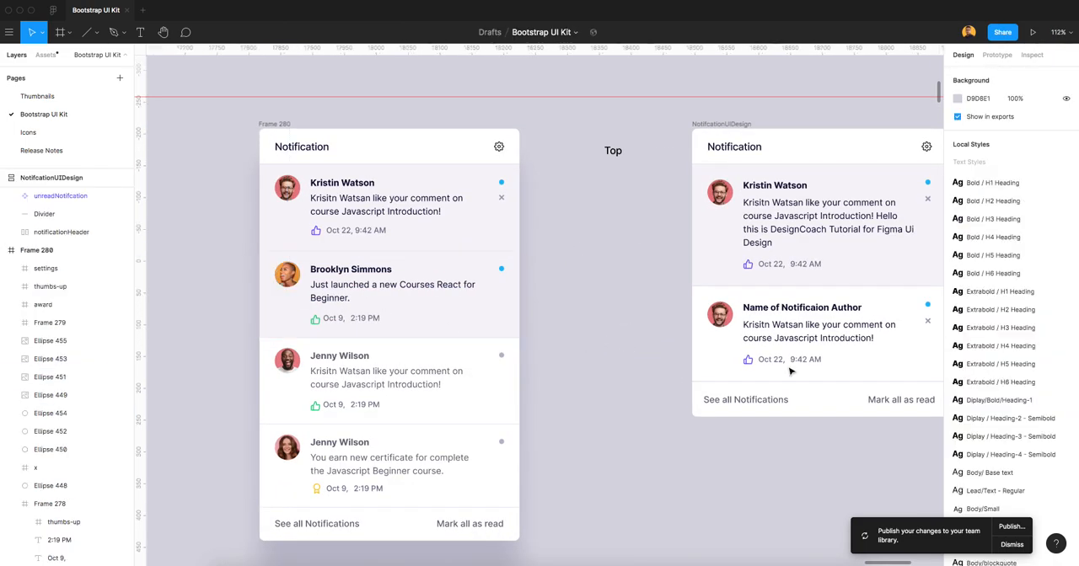
Paste the copied avatar into the read notification and delete its old profile picture.
{"action": "scroll", "coordinate": [784, 359], "scroll_direction": "up", "scroll_amount": 8}
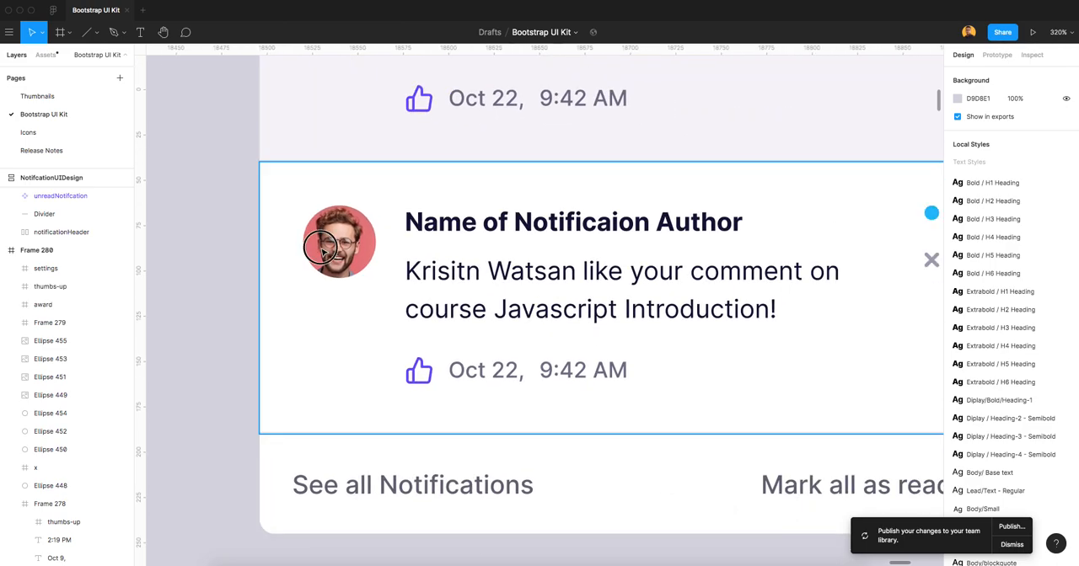
{"action": "left_click", "coordinate": [304, 253]}
{"action": "scroll", "coordinate": [310, 261], "scroll_direction": "up", "scroll_amount": 2}
{"action": "left_click", "coordinate": [31, 323]}
{"action": "left_click", "coordinate": [67, 341]}
{"action": "key", "text": "super+v"}
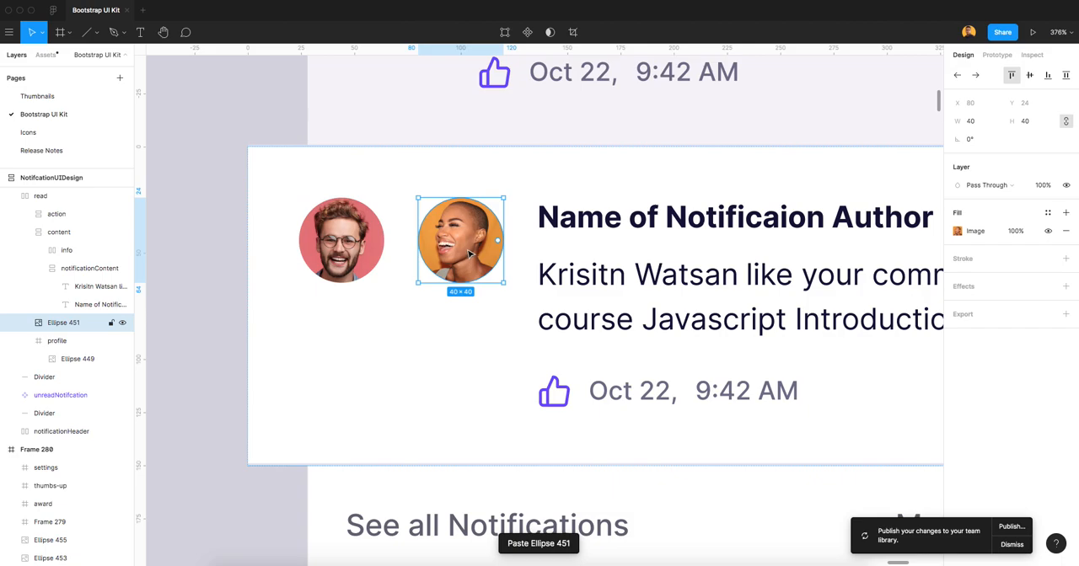
{"action": "left_click", "coordinate": [341, 245]}
{"action": "key", "text": "Delete"}
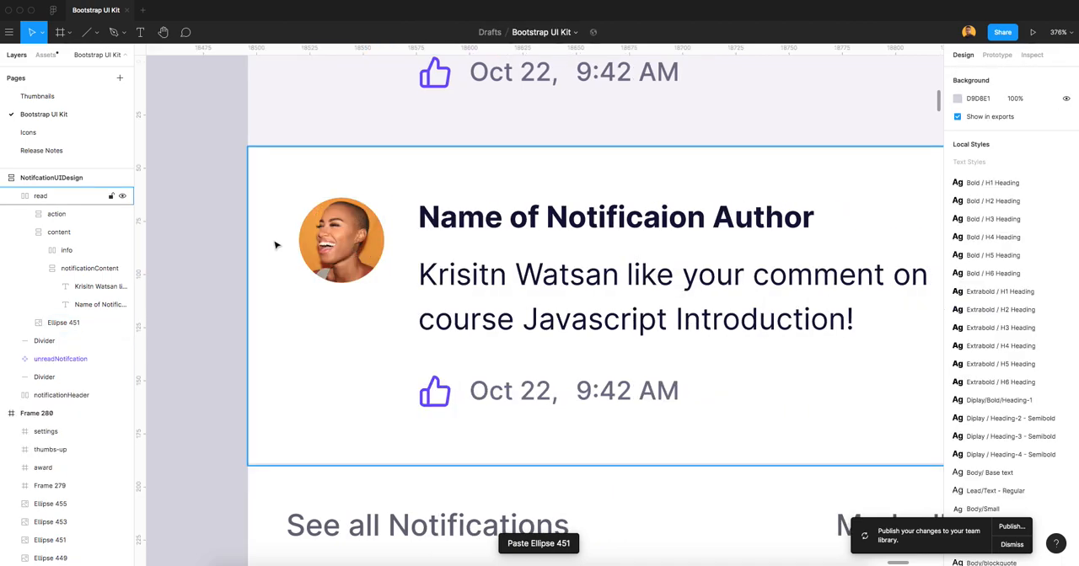
Duplicate the read notification in the NotifcationUIDesign card, keeping only one copy.
{"action": "scroll", "coordinate": [633, 301], "scroll_direction": "down", "scroll_amount": 10}
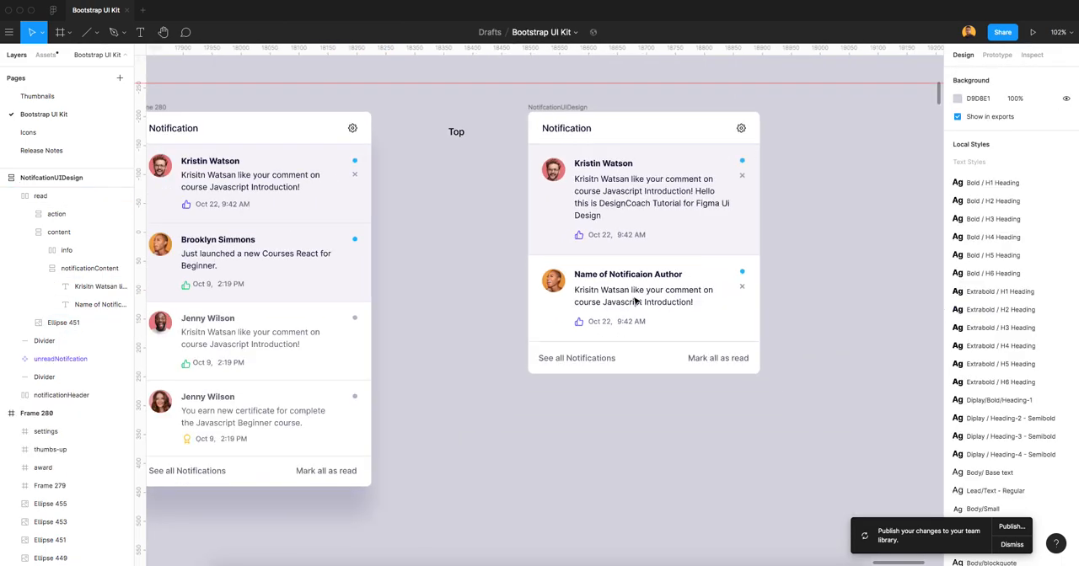
{"action": "scroll", "coordinate": [634, 301], "scroll_direction": "right", "scroll_amount": 5}
{"action": "left_click", "coordinate": [526, 294]}
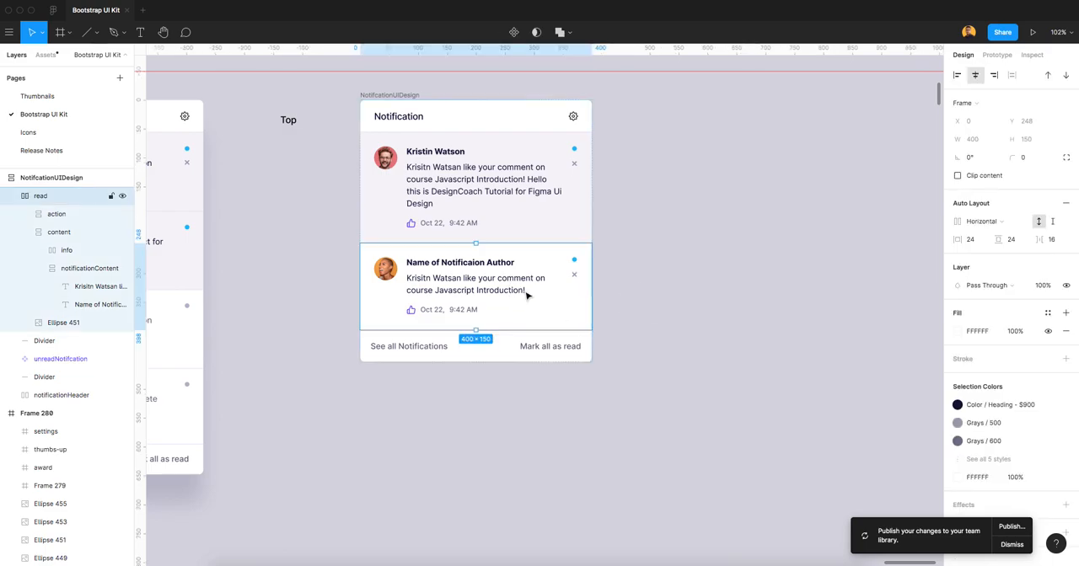
{"action": "key", "text": "ctrl+d"}
{"action": "key", "text": "ctrl+d"}
{"action": "key", "text": "ctrl+d"}
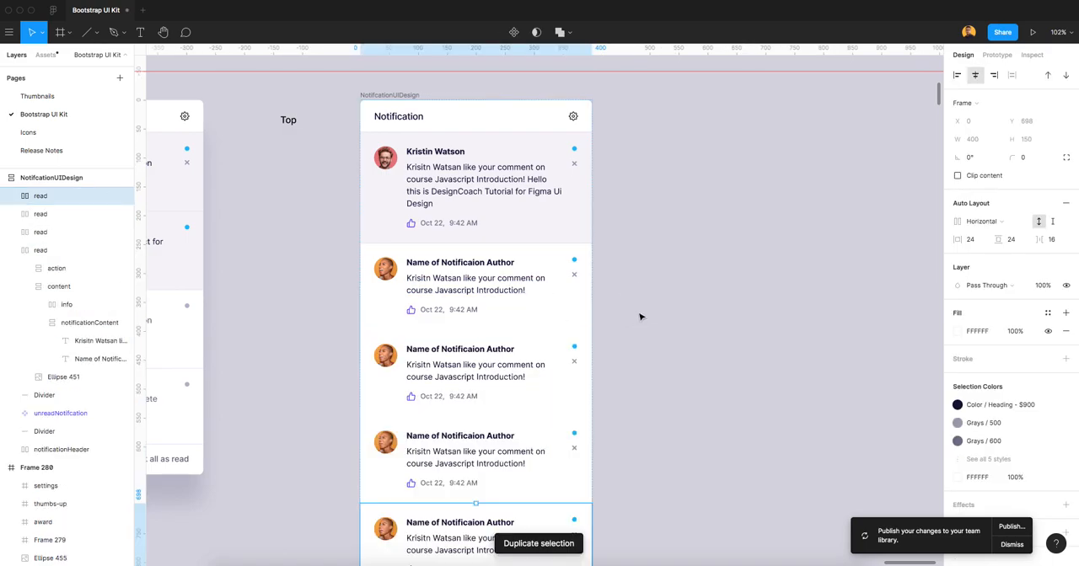
{"action": "key", "text": "ctrl+z"}
{"action": "key", "text": "ctrl+z"}
{"action": "left_click", "coordinate": [640, 312]}
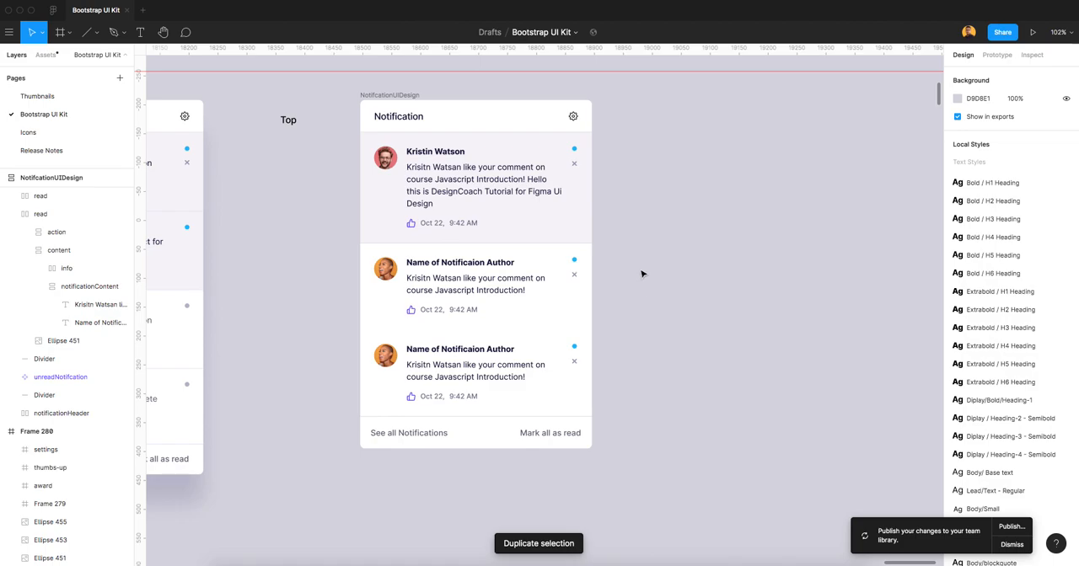
Apply the light grey Secondary colour style to the status dot of the first read notification.
{"action": "scroll", "coordinate": [633, 255], "scroll_direction": "up", "scroll_amount": 2}
{"action": "scroll", "coordinate": [607, 248], "scroll_direction": "right", "scroll_amount": 3}
{"action": "scroll", "coordinate": [607, 249], "scroll_direction": "up", "scroll_amount": 2}
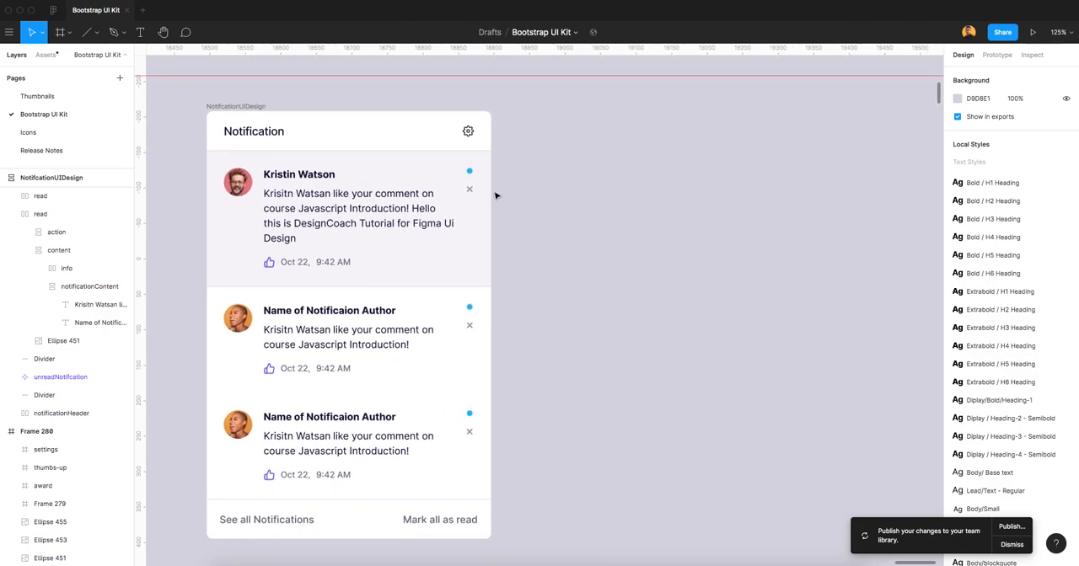
{"action": "scroll", "coordinate": [480, 176], "scroll_direction": "up", "scroll_amount": 5}
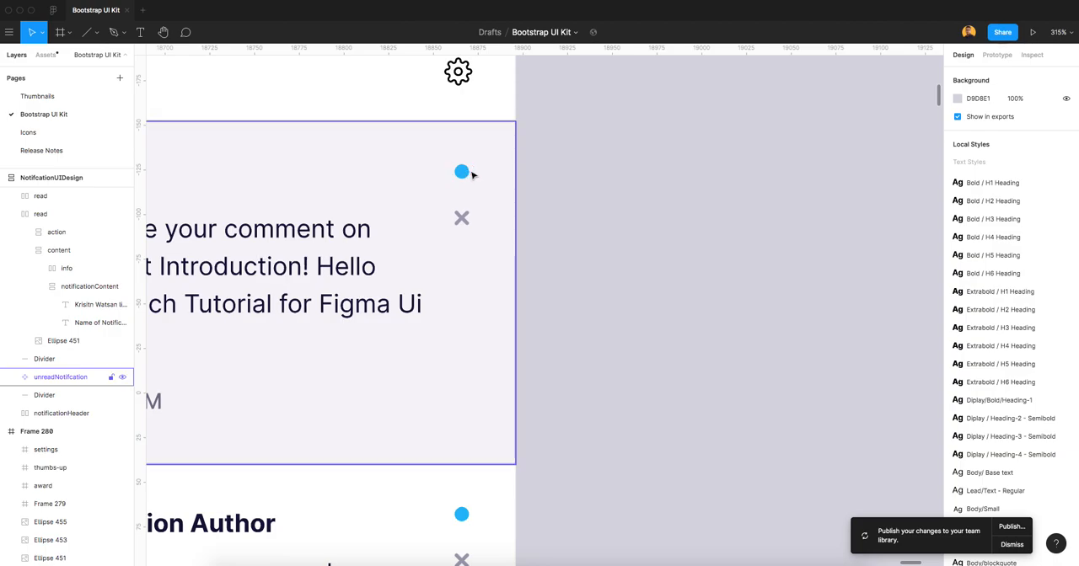
{"action": "scroll", "coordinate": [558, 275], "scroll_direction": "down", "scroll_amount": 3}
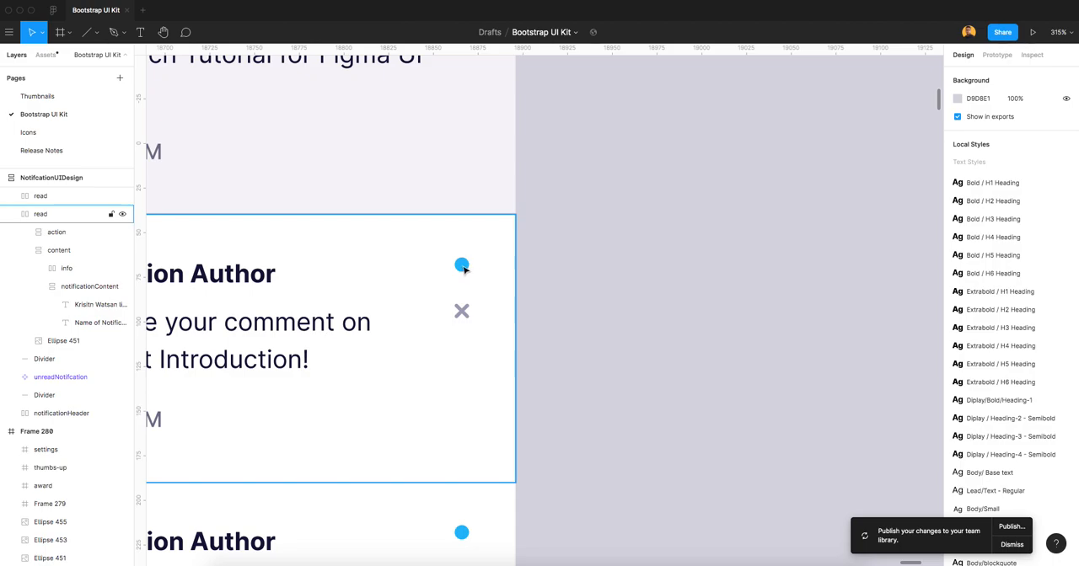
{"action": "left_click", "coordinate": [462, 267]}
{"action": "double_click", "coordinate": [462, 266]}
{"action": "double_click", "coordinate": [462, 266]}
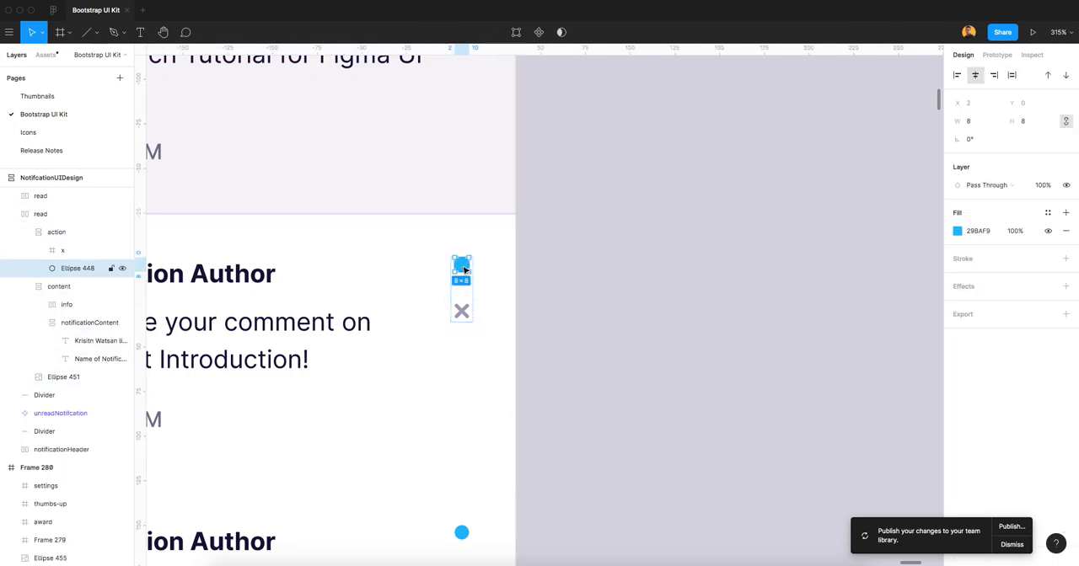
{"action": "left_click", "coordinate": [1047, 213]}
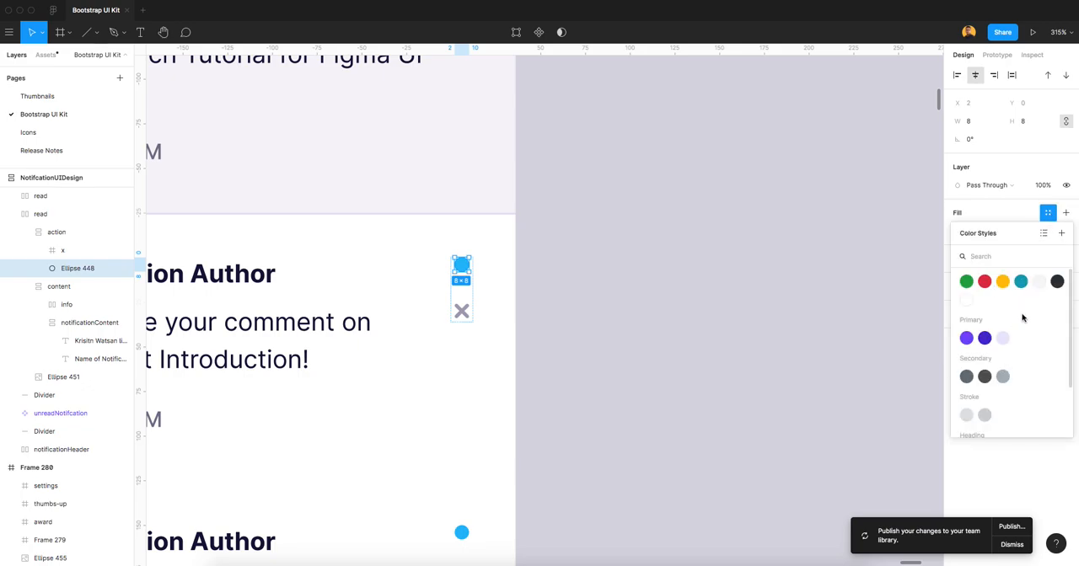
{"action": "left_click", "coordinate": [1002, 378]}
{"action": "left_click", "coordinate": [676, 288]}
Examine the status dots and close icons of the read notifications against the unread one.
{"action": "scroll", "coordinate": [676, 289], "scroll_direction": "down", "scroll_amount": 2}
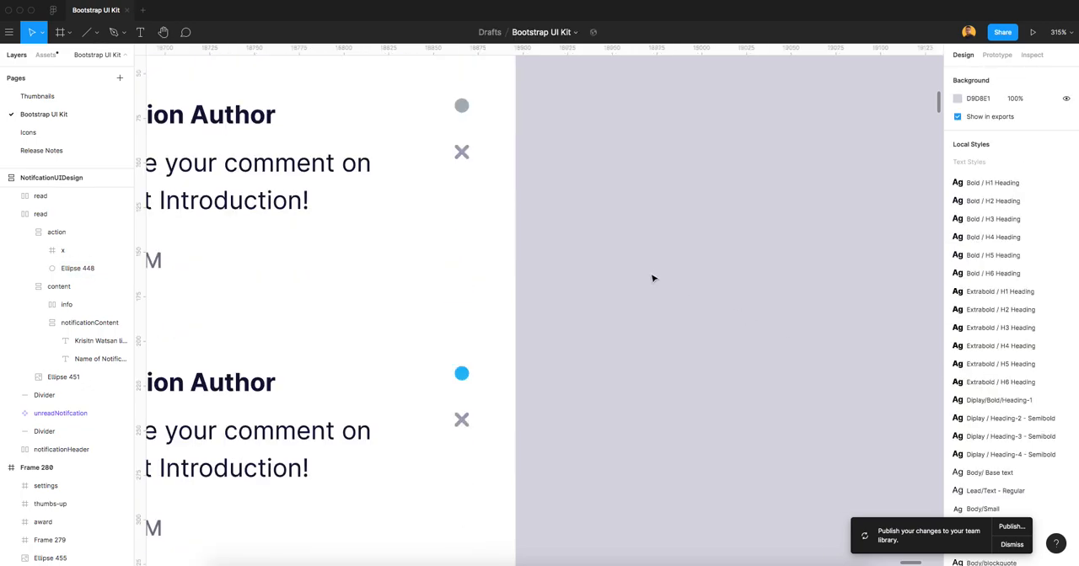
{"action": "scroll", "coordinate": [652, 277], "scroll_direction": "down", "scroll_amount": 3}
{"action": "left_click", "coordinate": [503, 179]}
{"action": "scroll", "coordinate": [551, 279], "scroll_direction": "down", "scroll_amount": 2}
{"action": "scroll", "coordinate": [552, 279], "scroll_direction": "up", "scroll_amount": 3}
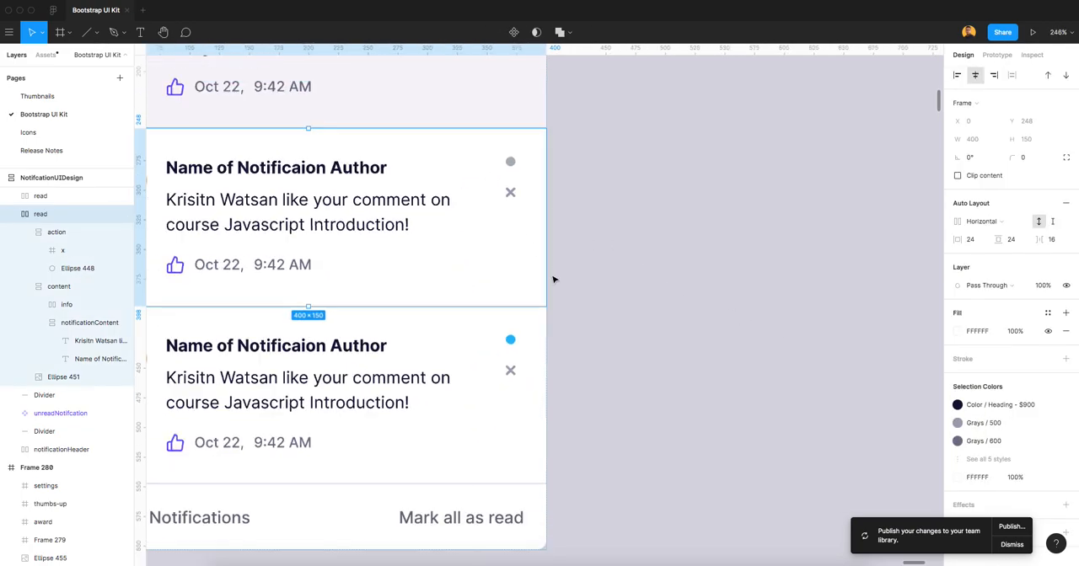
{"action": "scroll", "coordinate": [681, 331], "scroll_direction": "up", "scroll_amount": 3}
{"action": "scroll", "coordinate": [646, 295], "scroll_direction": "down", "scroll_amount": 2}
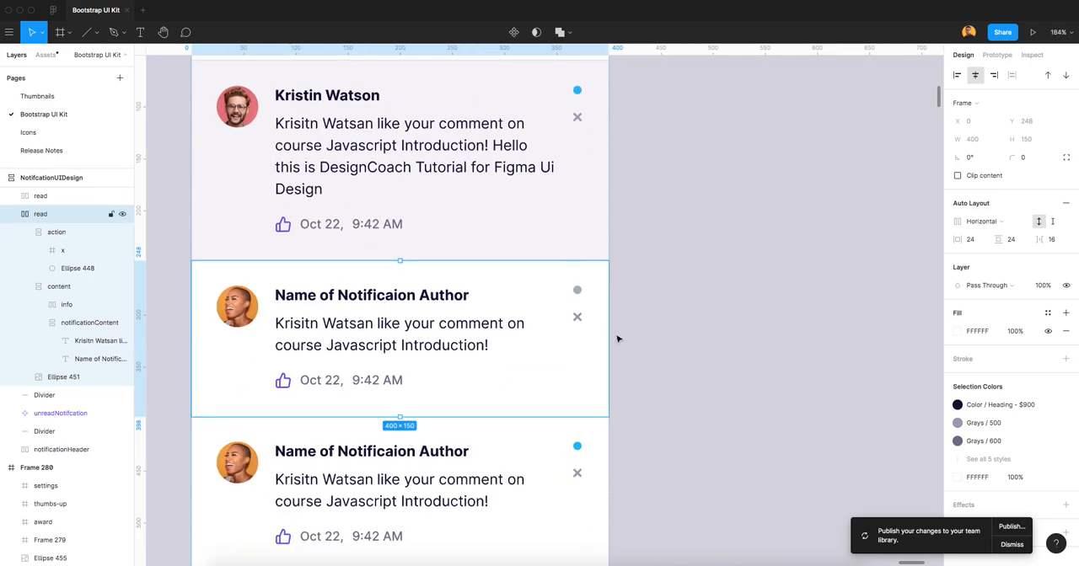
{"action": "scroll", "coordinate": [586, 301], "scroll_direction": "down", "scroll_amount": 2}
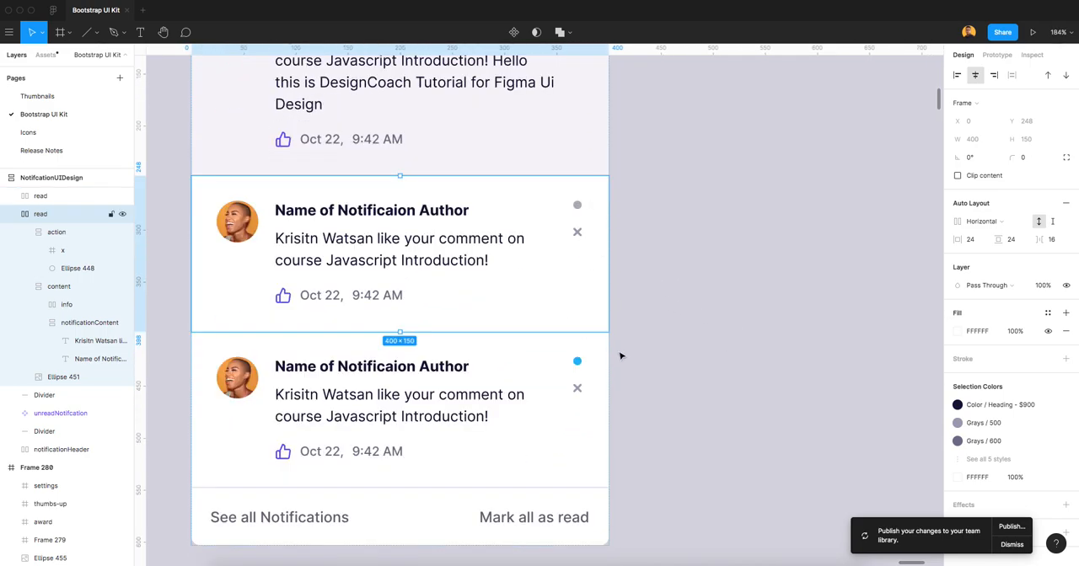
{"action": "scroll", "coordinate": [618, 351], "scroll_direction": "down", "scroll_amount": 2}
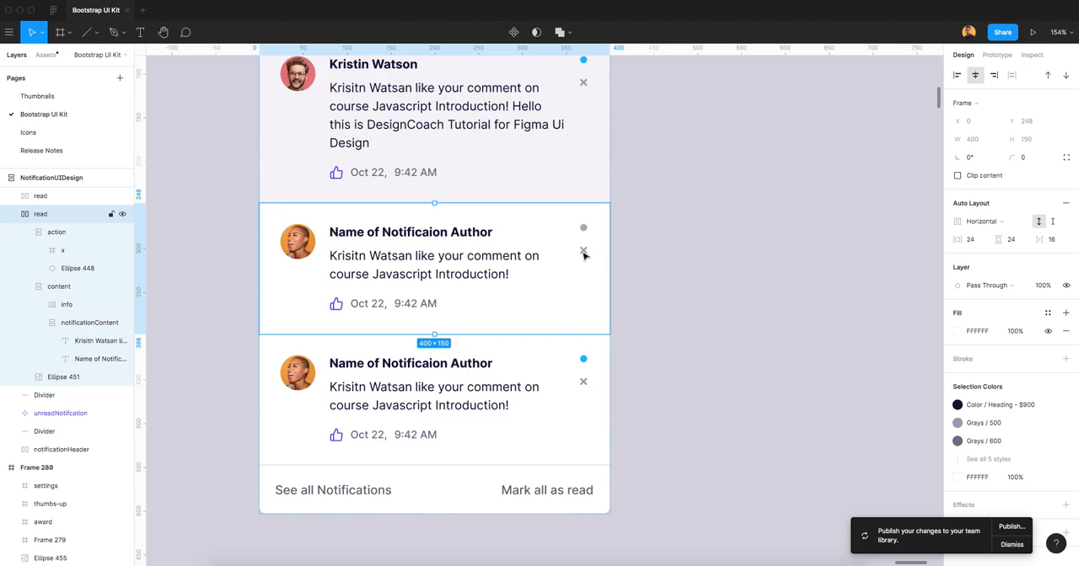
{"action": "scroll", "coordinate": [584, 256], "scroll_direction": "down", "scroll_amount": 2}
{"action": "scroll", "coordinate": [602, 323], "scroll_direction": "right", "scroll_amount": 5}
Draw a circle on the empty canvas beside the notification card and set its size to 8 × 8.
{"action": "scroll", "coordinate": [601, 323], "scroll_direction": "up", "scroll_amount": 3}
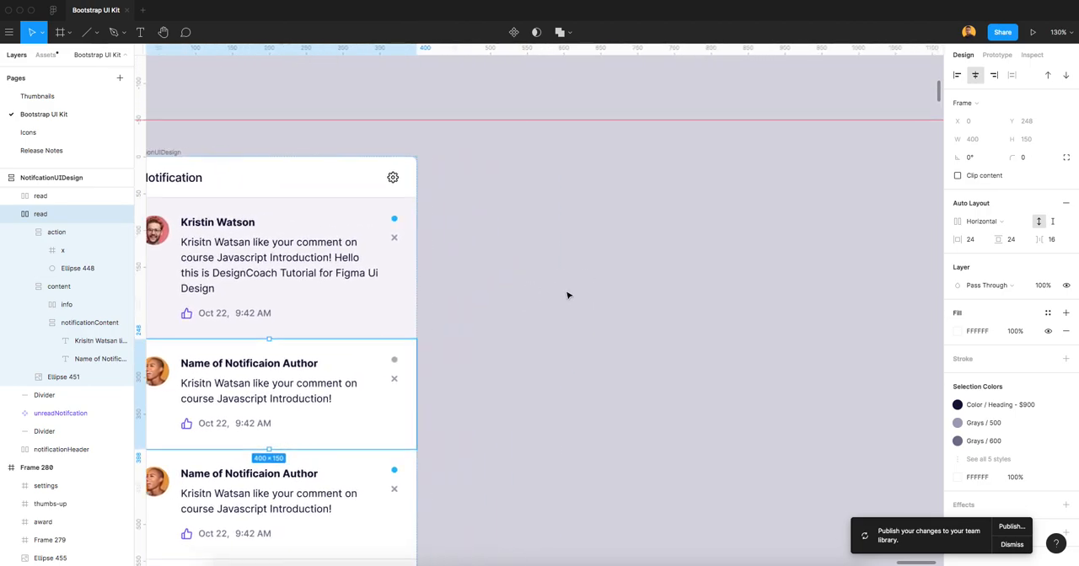
{"action": "scroll", "coordinate": [446, 233], "scroll_direction": "up", "scroll_amount": 3}
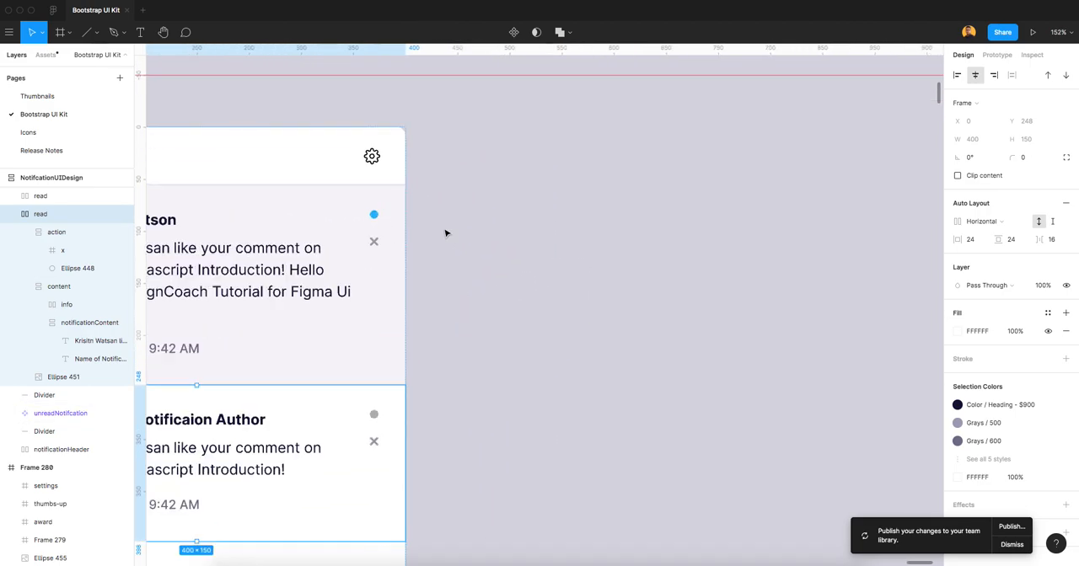
{"action": "left_click", "coordinate": [98, 32]}
{"action": "left_click", "coordinate": [84, 98]}
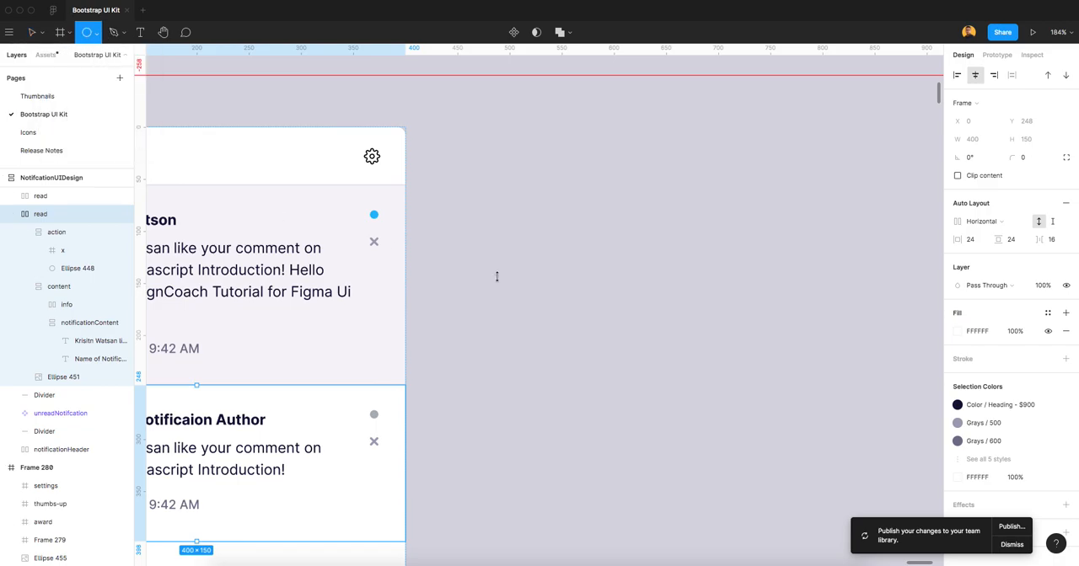
{"action": "left_click_drag", "start_coordinate": [510, 246], "coordinate": [523, 258]}
{"action": "left_click", "coordinate": [976, 122]}
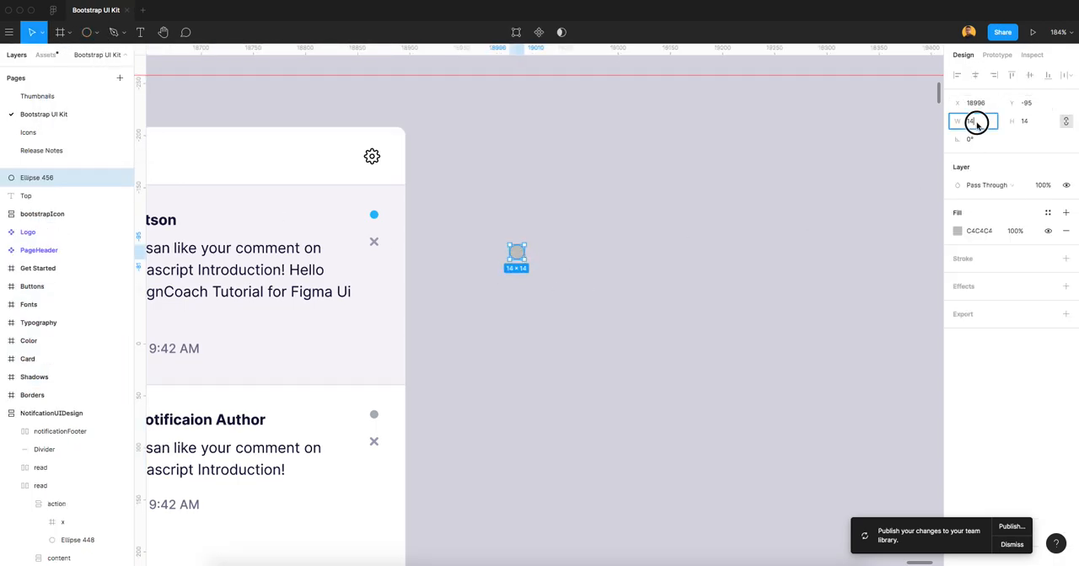
{"action": "type", "text": "60"}
{"action": "key", "text": "Return"}
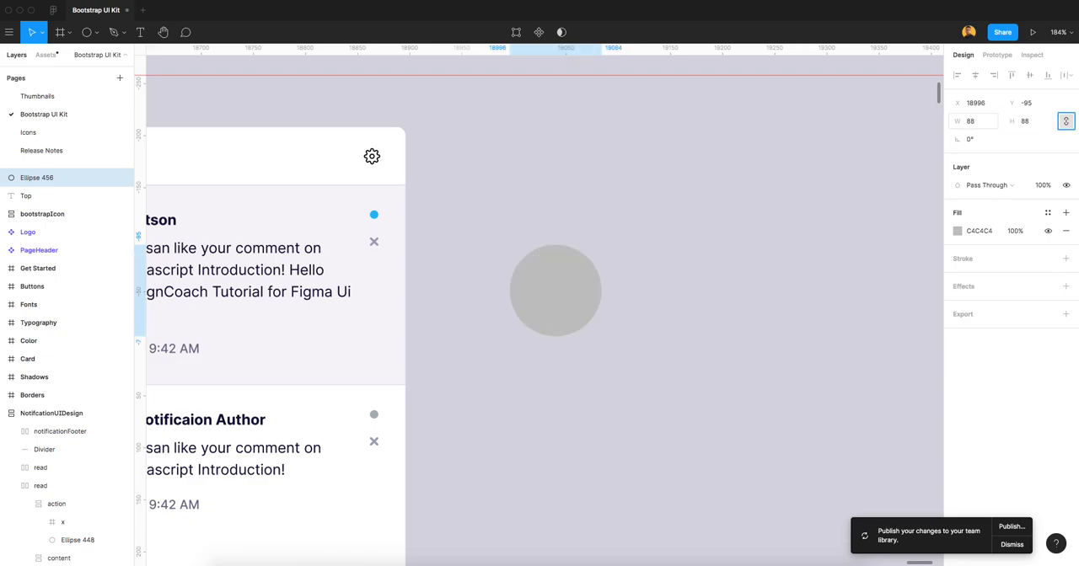
{"action": "left_click", "coordinate": [752, 262]}
{"action": "left_click", "coordinate": [583, 303]}
{"action": "left_click", "coordinate": [969, 121]}
{"action": "type", "text": "8"}
{"action": "key", "text": "Tab"}
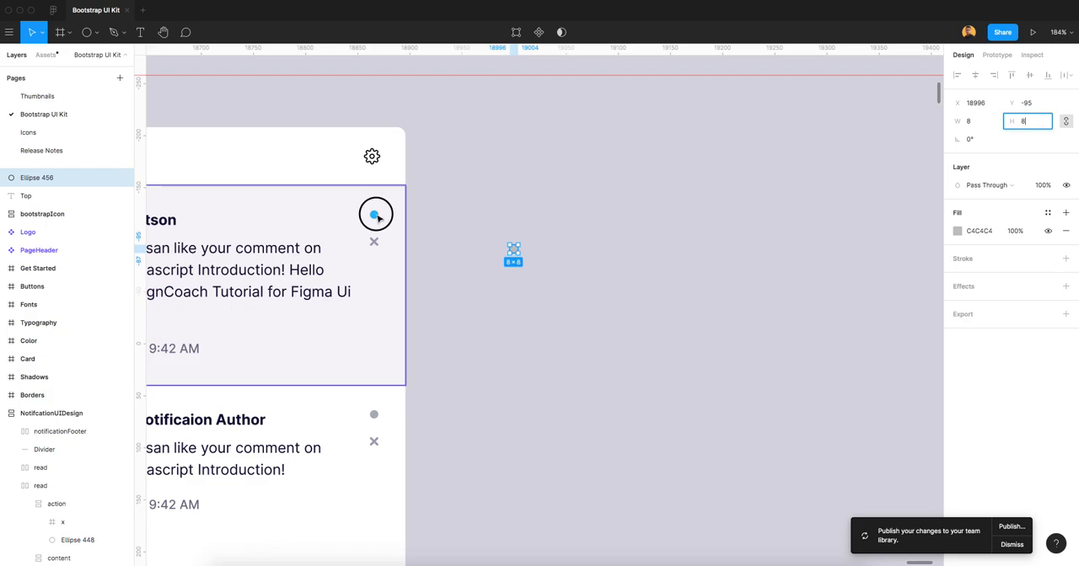
Copy the blue fill of the unread notification's dot and apply it to the new 8 × 8 circle.
{"action": "left_click", "coordinate": [378, 241]}
{"action": "left_click", "coordinate": [514, 250]}
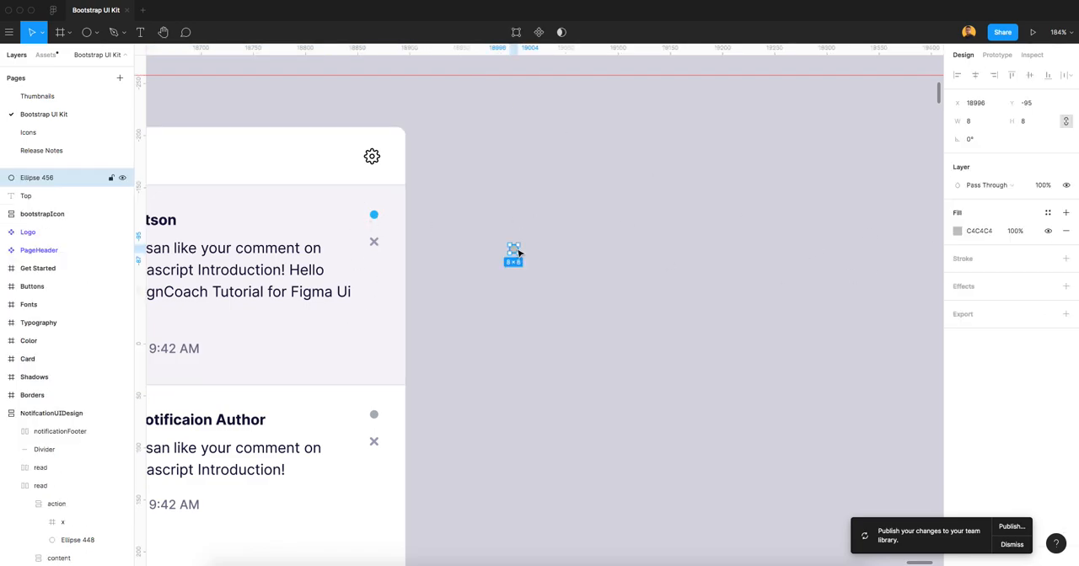
{"action": "left_click", "coordinate": [1047, 212]}
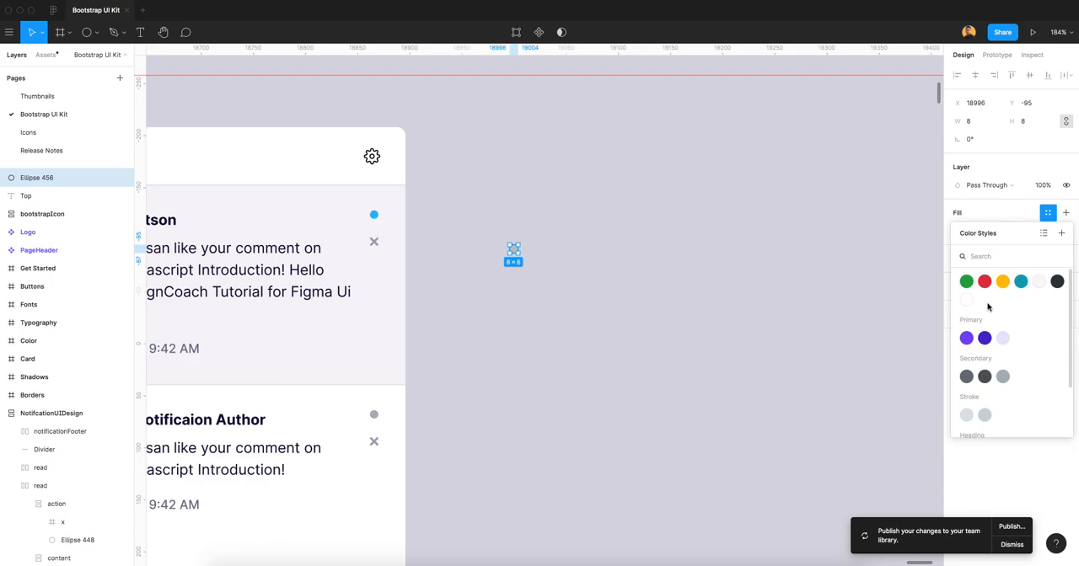
{"action": "left_click", "coordinate": [455, 268]}
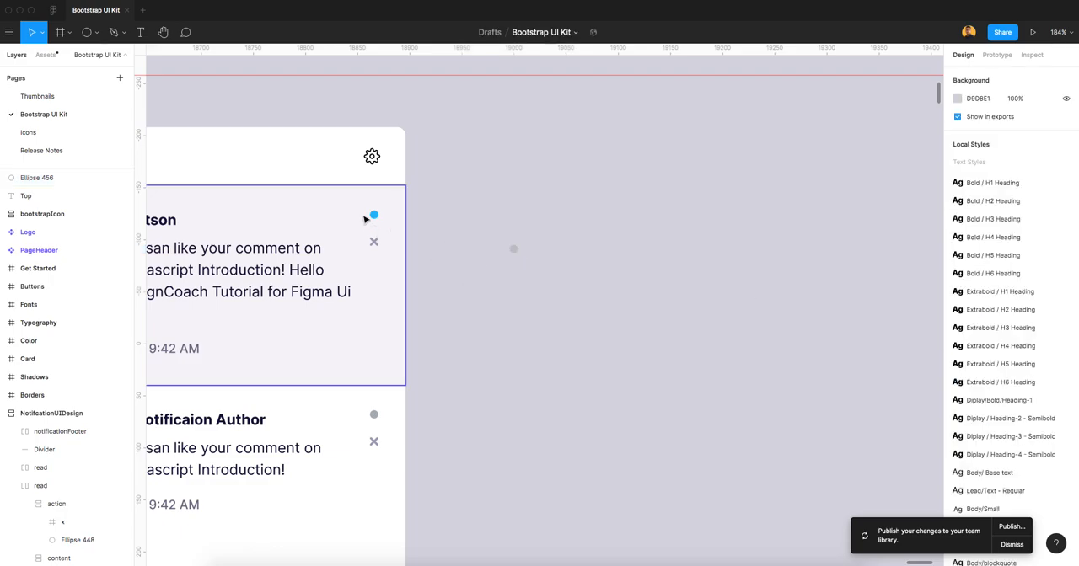
{"action": "double_click", "coordinate": [374, 217]}
{"action": "left_click", "coordinate": [374, 216]}
{"action": "left_click", "coordinate": [982, 231]}
{"action": "key", "text": "ctrl+c"}
{"action": "left_click", "coordinate": [513, 249]}
{"action": "key", "text": "ctrl+v"}
{"action": "key", "text": "ctrl+z"}
{"action": "left_click", "coordinate": [979, 232]}
{"action": "key", "text": "super+v"}
{"action": "key", "text": "Tab"}
{"action": "left_click", "coordinate": [741, 369]}
Draw an 84-wide rectangle below the blue circle, set its height to 32 and corner radius to 4, and move it closer to the circle.
{"action": "scroll", "coordinate": [519, 268], "scroll_direction": "up", "scroll_amount": 5}
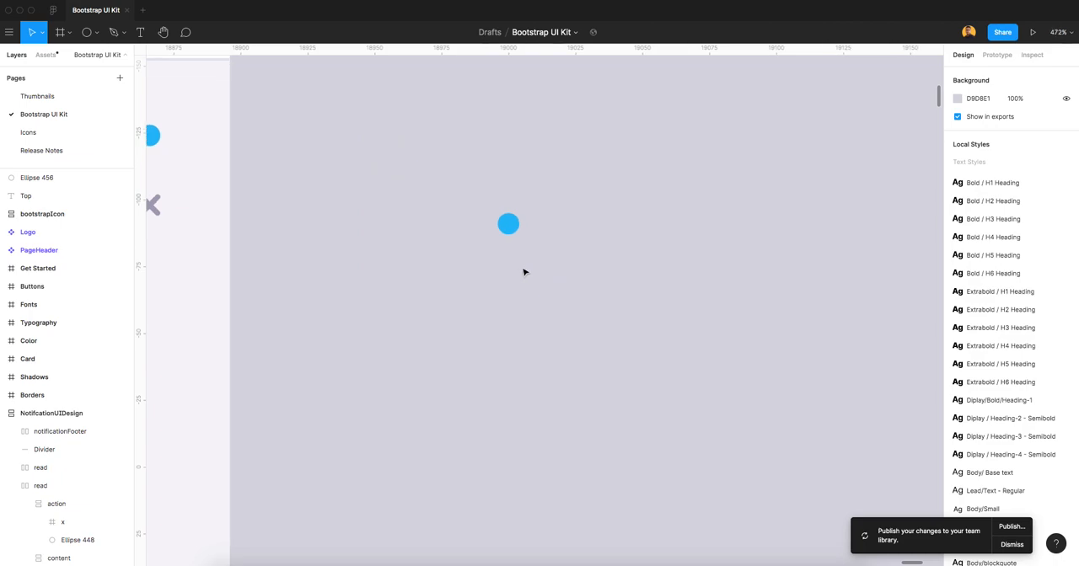
{"action": "scroll", "coordinate": [523, 272], "scroll_direction": "up", "scroll_amount": 2}
{"action": "left_click", "coordinate": [96, 34]}
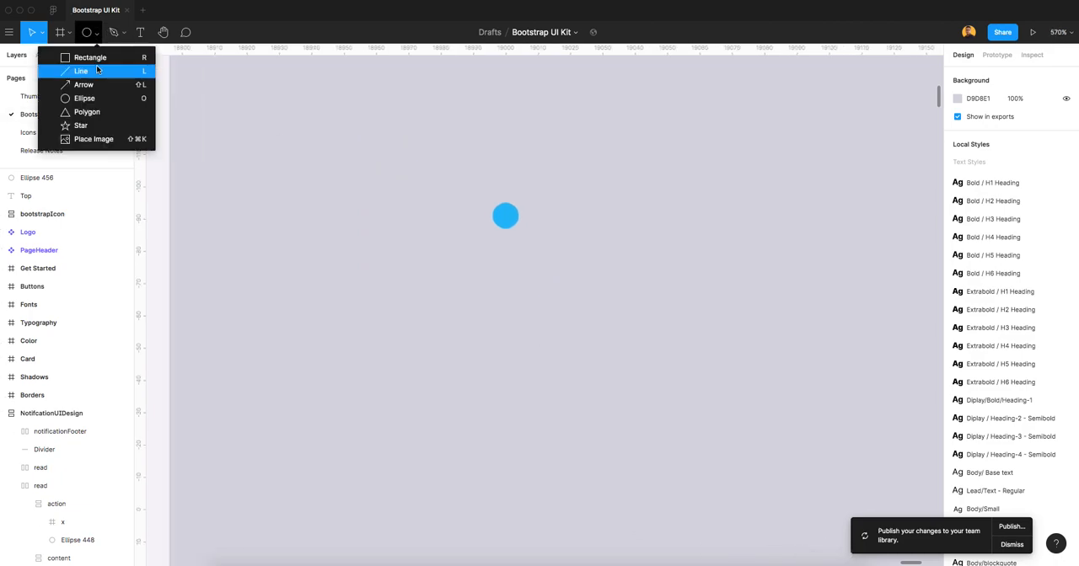
{"action": "left_click", "coordinate": [91, 54]}
{"action": "mouse_move", "coordinate": [382, 288]}
{"action": "left_mouse_down"}
{"action": "mouse_move", "coordinate": [666, 366]}
{"action": "mouse_move", "coordinate": [654, 381]}
{"action": "left_mouse_up"}
{"action": "left_click", "coordinate": [1027, 124]}
{"action": "type", "text": "32"}
{"action": "key", "text": "Return"}
{"action": "left_click", "coordinate": [1030, 142]}
{"action": "type", "text": "4"}
{"action": "key", "text": "Return"}
{"action": "left_click_drag", "start_coordinate": [576, 356], "coordinate": [558, 316]}
Fill the rectangle below the blue circle with the Dark colour style.
{"action": "left_click", "coordinate": [1050, 214]}
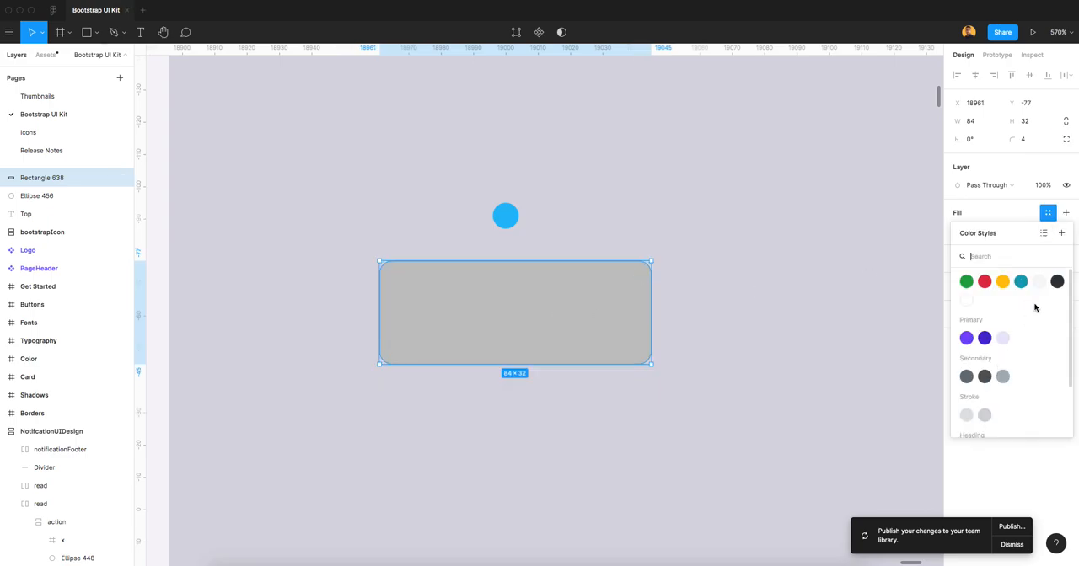
{"action": "left_click", "coordinate": [1055, 283]}
{"action": "left_click", "coordinate": [693, 372]}
{"action": "left_click", "coordinate": [576, 309]}
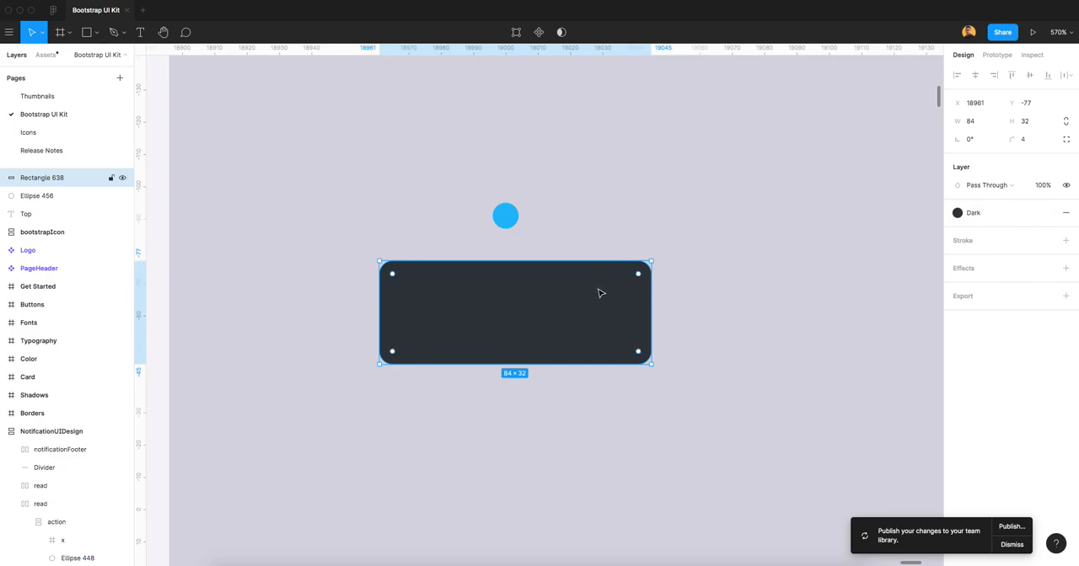
Draw a triangle about 16 × 14 across the upper edge of the dark rectangle.
{"action": "left_click", "coordinate": [599, 222]}
{"action": "left_click", "coordinate": [489, 317]}
{"action": "left_click", "coordinate": [96, 32]}
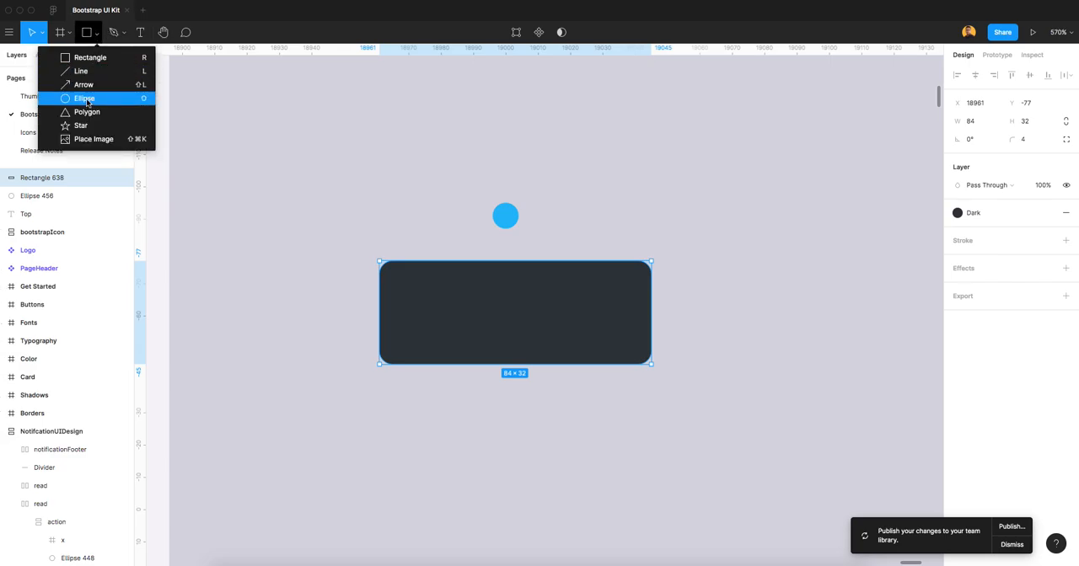
{"action": "left_click", "coordinate": [87, 111]}
{"action": "left_click_drag", "start_coordinate": [506, 252], "coordinate": [557, 296]}
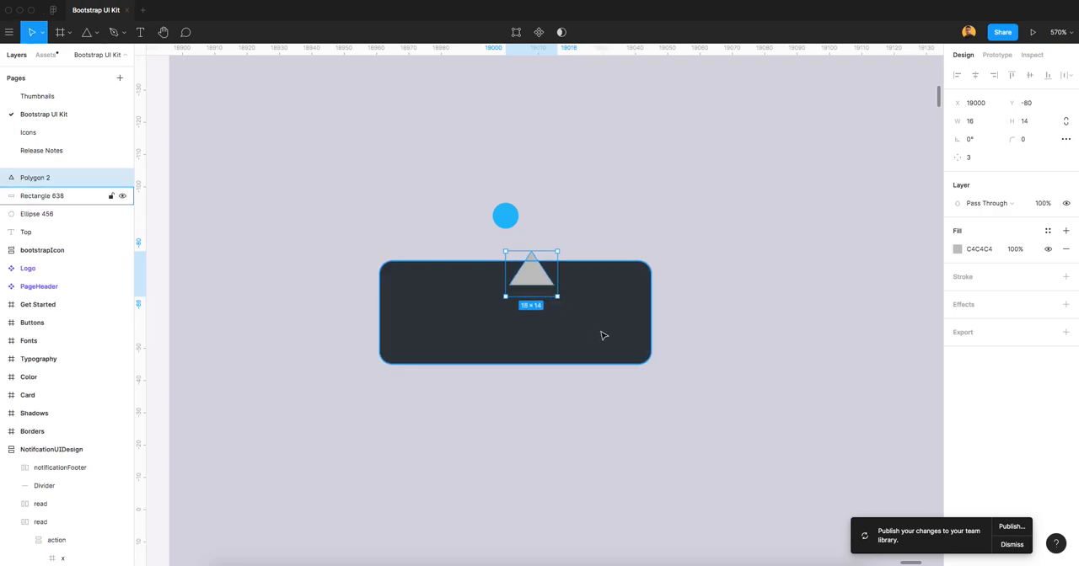
Centre the triangle horizontally on the dark rectangle and unite both shapes, placing the union centred below the blue circle.
{"action": "left_click", "coordinate": [603, 336], "text": "shift"}
{"action": "left_click", "coordinate": [976, 75]}
{"action": "left_click", "coordinate": [573, 36]}
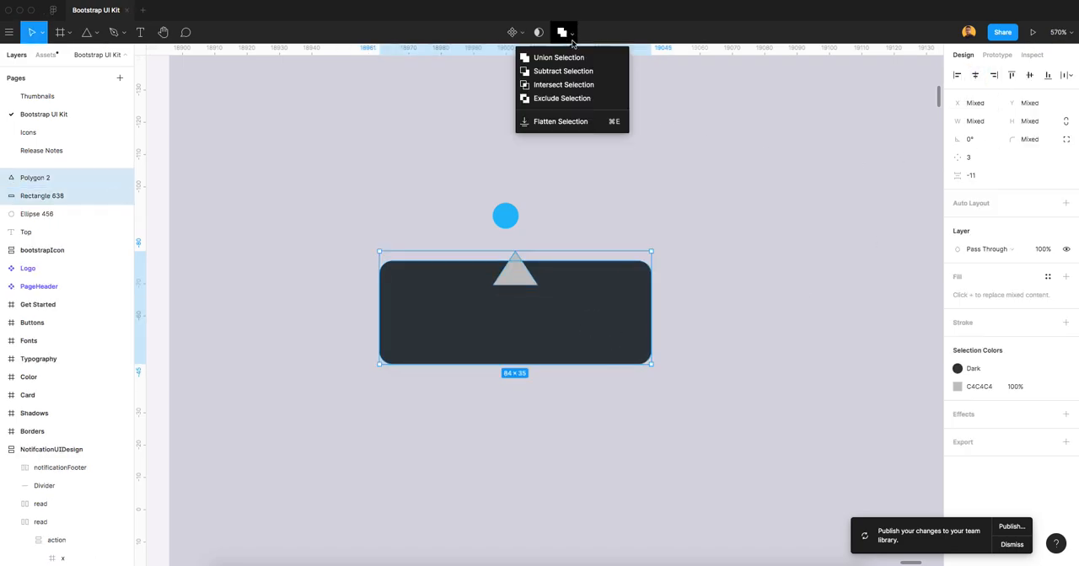
{"action": "left_click", "coordinate": [558, 57]}
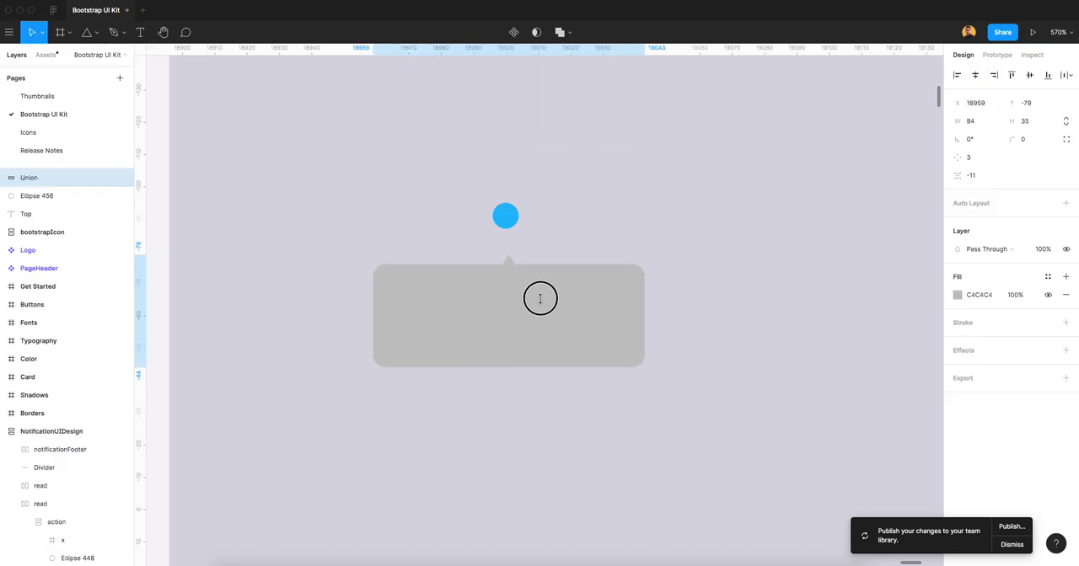
Raise the triangle inside the union so it protrudes further above the rectangle, keeping both shapes horizontally centred.
{"action": "scroll", "coordinate": [519, 279], "scroll_direction": "up", "scroll_amount": 5}
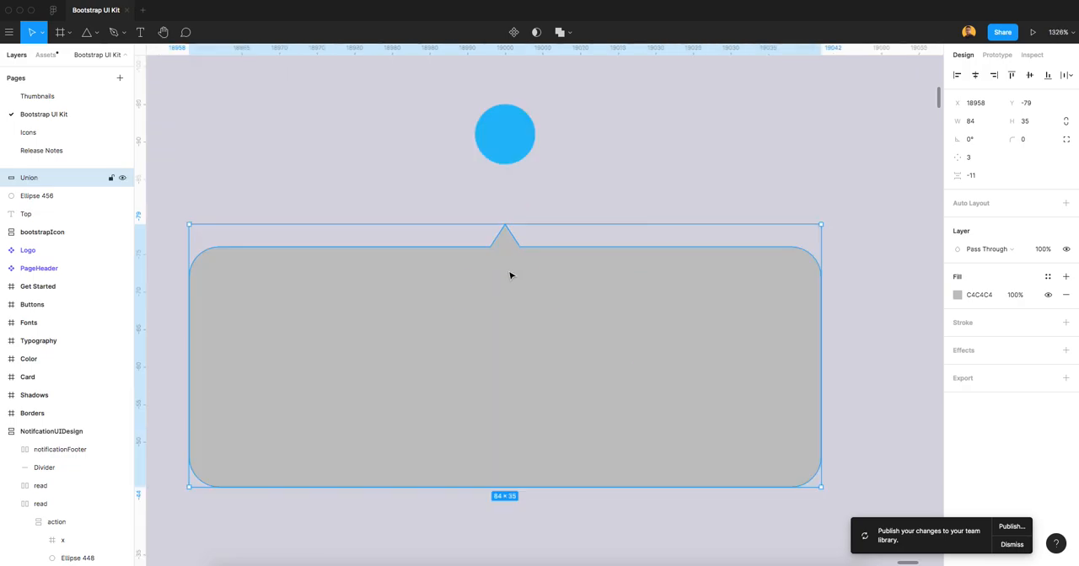
{"action": "left_click", "coordinate": [8, 180]}
{"action": "left_click", "coordinate": [54, 200]}
{"action": "left_click_drag", "start_coordinate": [494, 285], "coordinate": [494, 253]}
{"action": "left_click", "coordinate": [635, 301], "text": "shift"}
{"action": "left_click", "coordinate": [975, 75]}
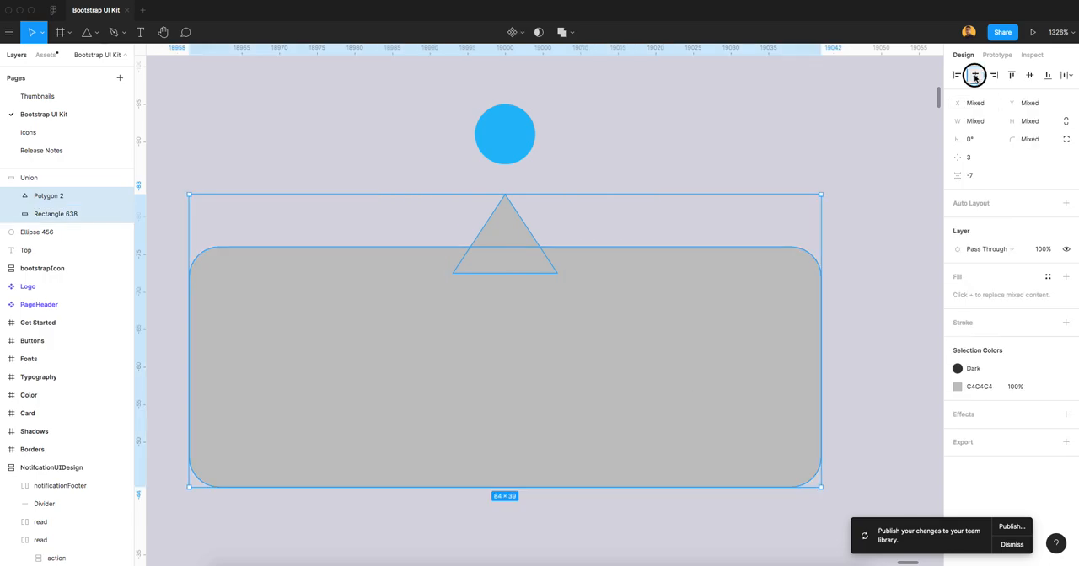
Fill the united tooltip shape with the Dark colour style.
{"action": "left_click", "coordinate": [697, 123]}
{"action": "left_click", "coordinate": [502, 239]}
{"action": "left_click", "coordinate": [602, 175]}
{"action": "left_click", "coordinate": [516, 235]}
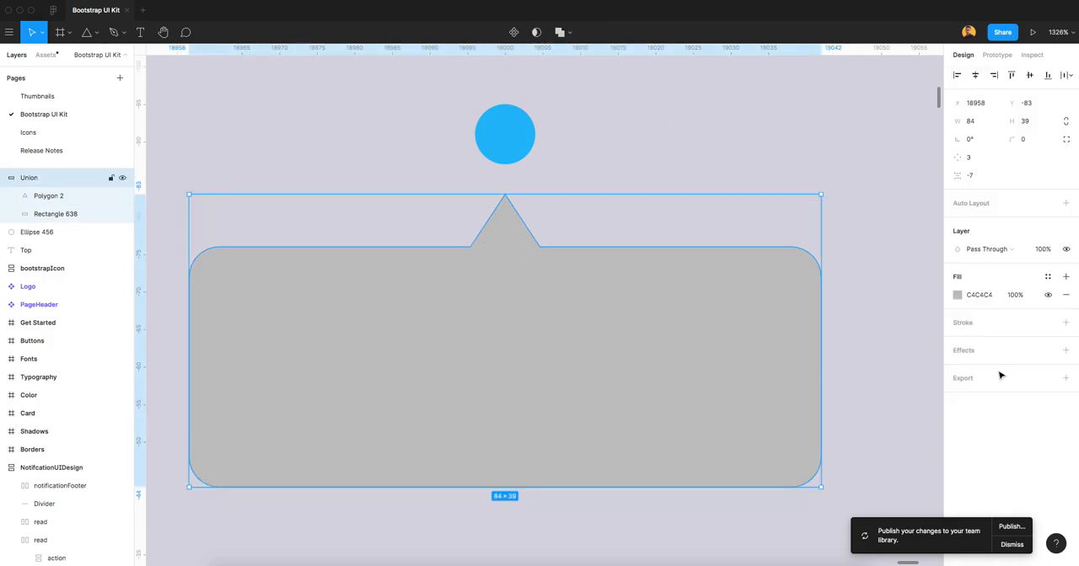
{"action": "left_click", "coordinate": [1048, 278]}
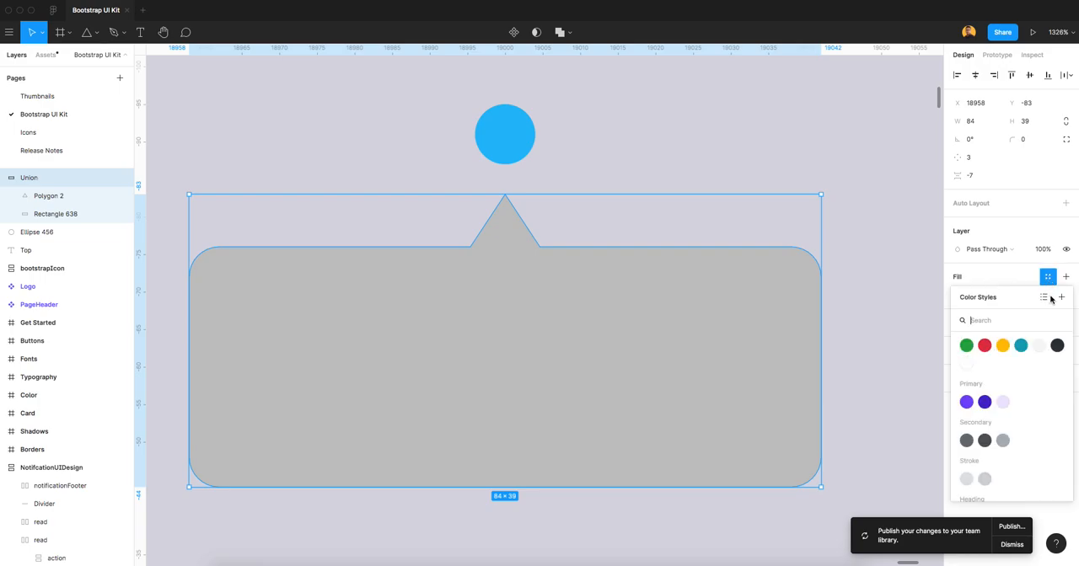
{"action": "left_click", "coordinate": [1059, 348]}
{"action": "left_click", "coordinate": [674, 174]}
{"action": "left_click", "coordinate": [513, 277]}
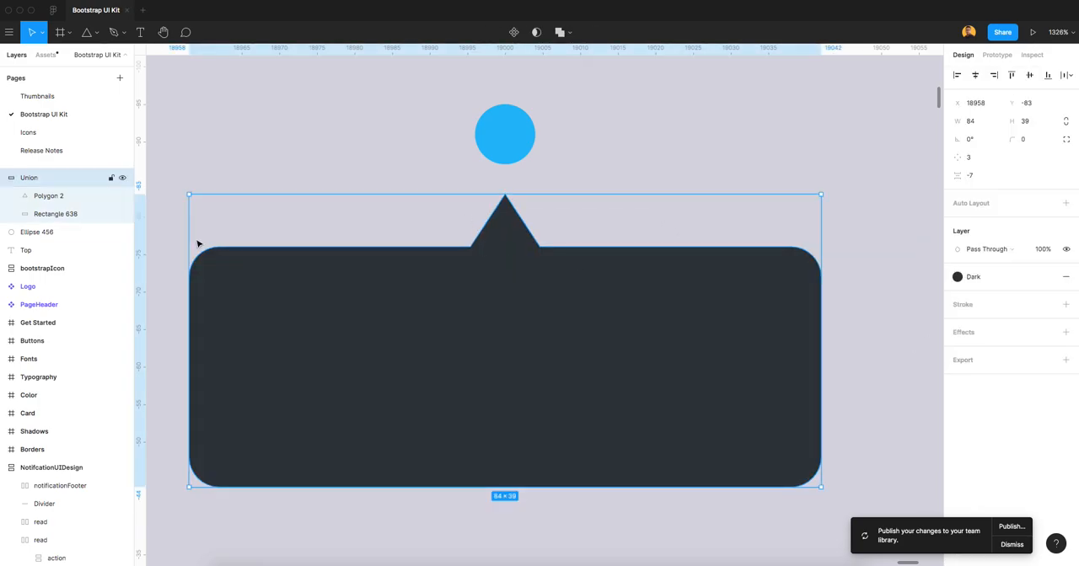
Round the corners of the tooltip's triangle pointer with a radius of 2.
{"action": "double_click", "coordinate": [511, 238]}
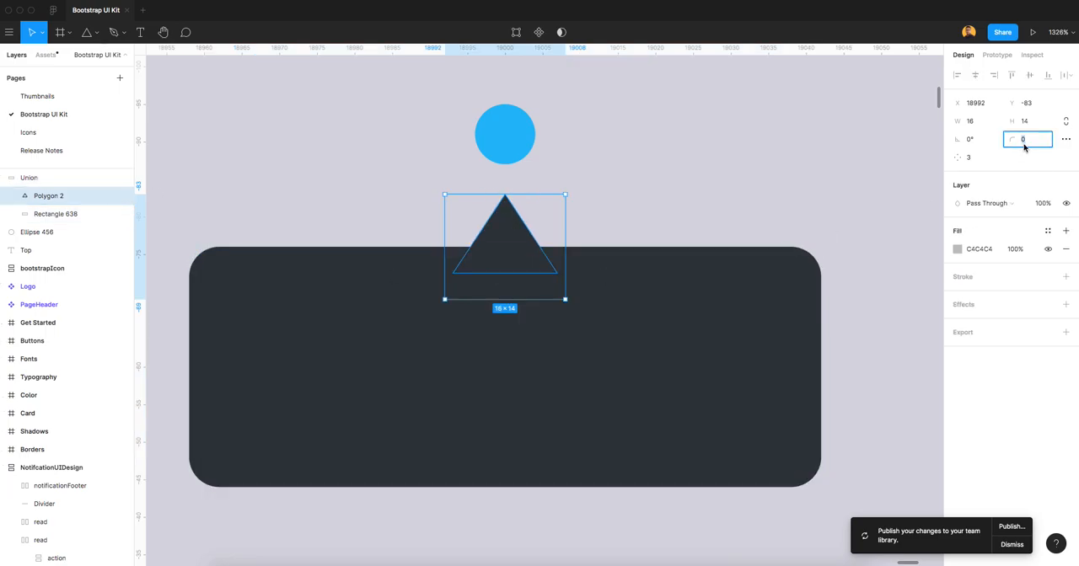
{"action": "type", "text": "2"}
{"action": "key", "text": "Tab"}
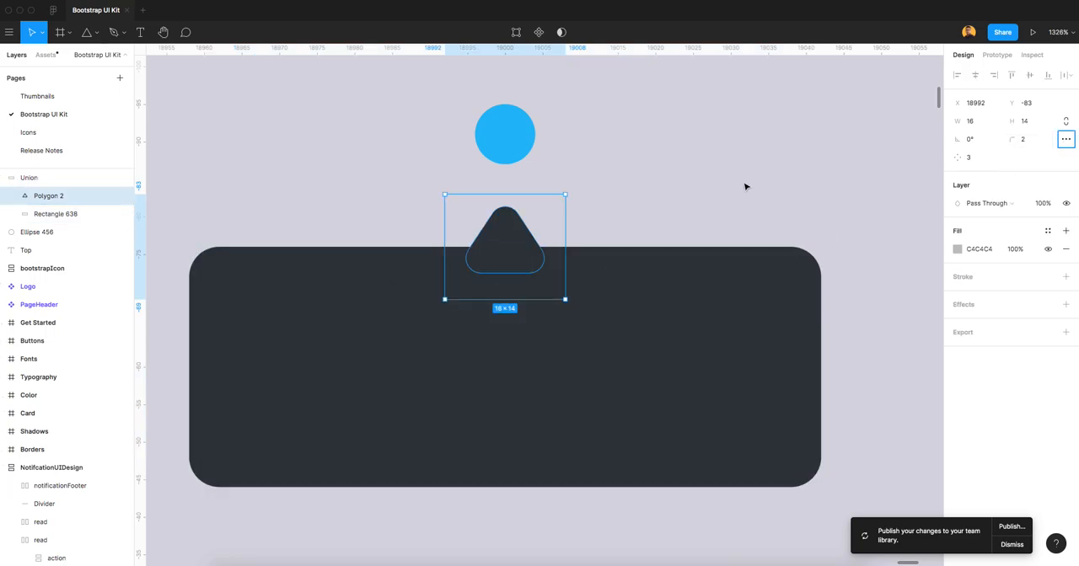
{"action": "left_click", "coordinate": [745, 186]}
Add the text label "Mark as read" over the tooltip shape.
{"action": "scroll", "coordinate": [586, 342], "scroll_direction": "down", "scroll_amount": 2}
{"action": "left_click", "coordinate": [585, 343]}
{"action": "left_click", "coordinate": [622, 216]}
{"action": "key", "text": "t"}
{"action": "left_click", "coordinate": [371, 370]}
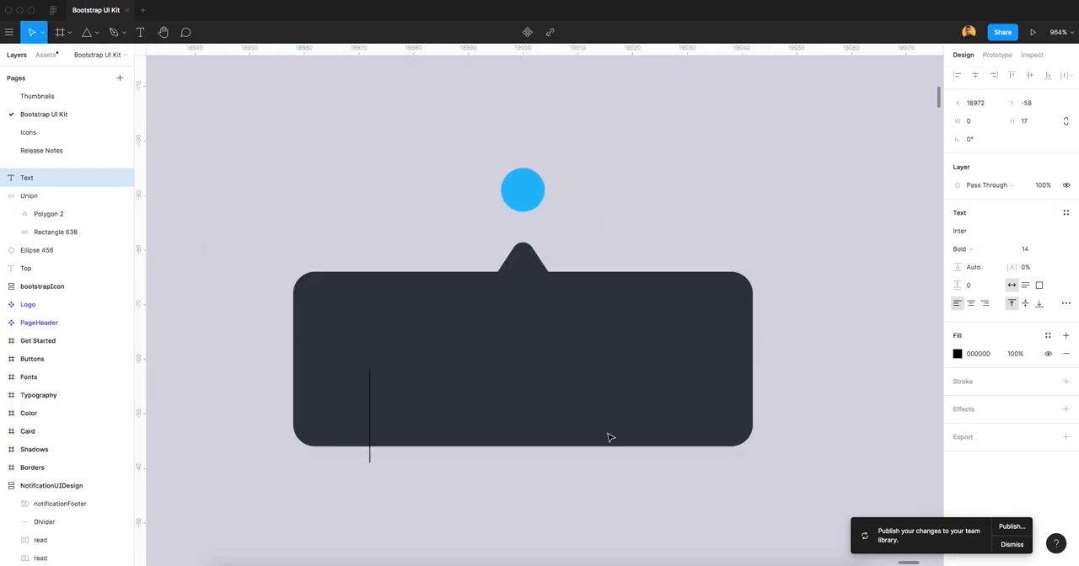
{"action": "type", "text": "Mark As"}
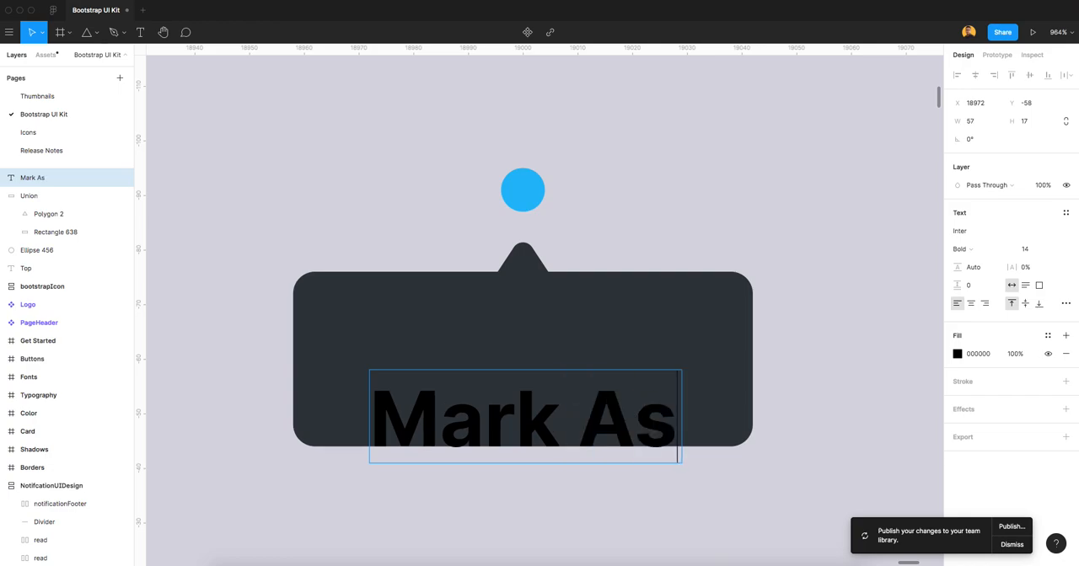
{"action": "key", "text": "BackSpace"}
{"action": "key", "text": "BackSpace"}
{"action": "key", "text": "BackSpace"}
{"action": "type", "text": "as read"}
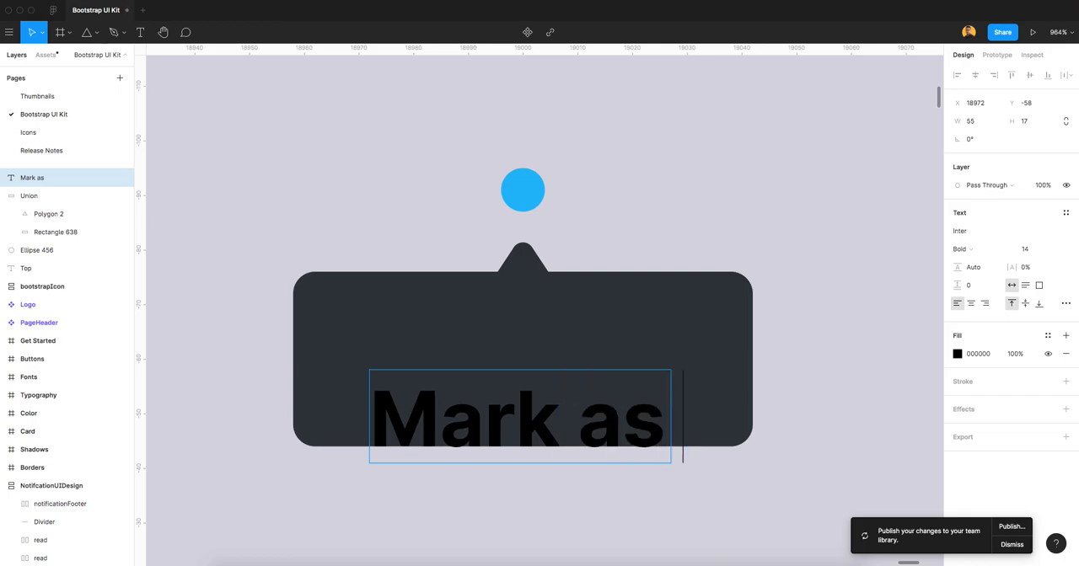
{"action": "key", "text": "Escape"}
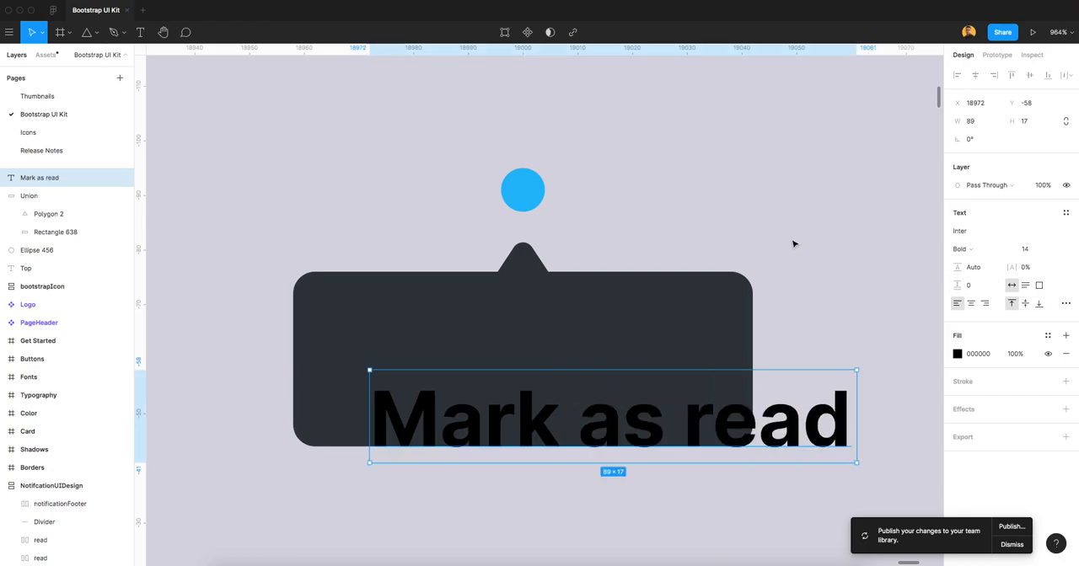
Move the "Mark as read" label up onto the tooltip and widen the tooltip's rectangle to 108 to fit it.
{"action": "scroll", "coordinate": [590, 426], "scroll_direction": "down", "scroll_amount": 5}
{"action": "left_click_drag", "start_coordinate": [615, 422], "coordinate": [597, 397]}
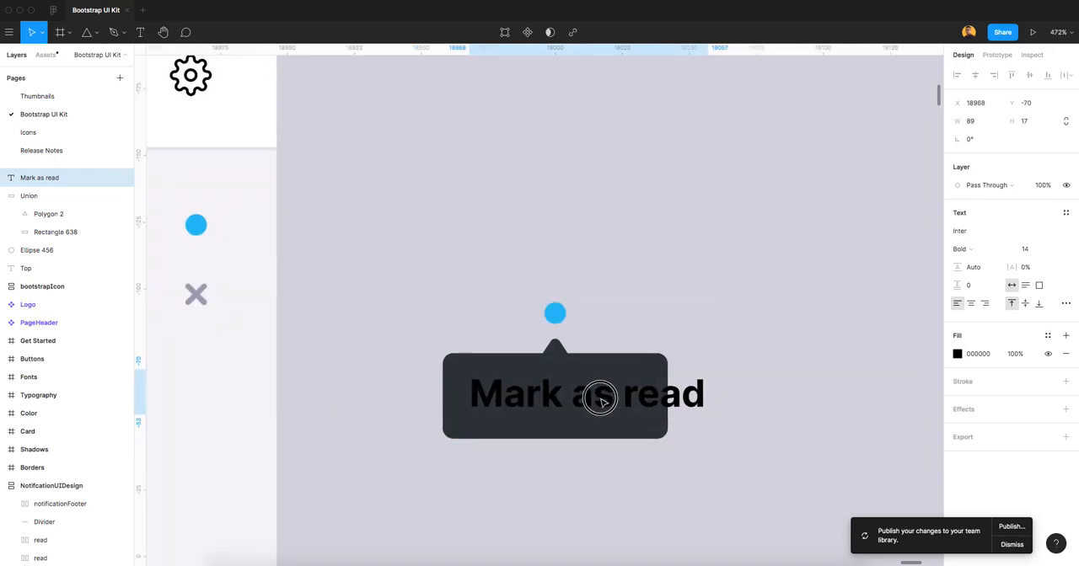
{"action": "left_click", "coordinate": [624, 360]}
{"action": "mouse_move", "coordinate": [671, 388]}
{"action": "left_mouse_down"}
{"action": "mouse_move", "coordinate": [709, 387]}
{"action": "mouse_move", "coordinate": [669, 388]}
{"action": "left_mouse_up"}
{"action": "scroll", "coordinate": [600, 375], "scroll_direction": "up", "scroll_amount": 4}
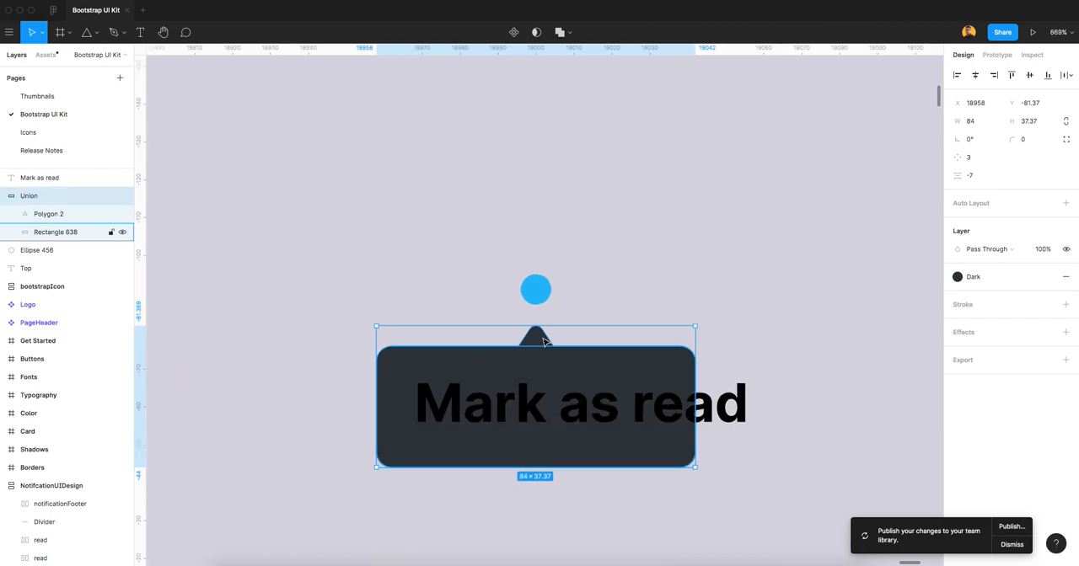
{"action": "double_click", "coordinate": [649, 367]}
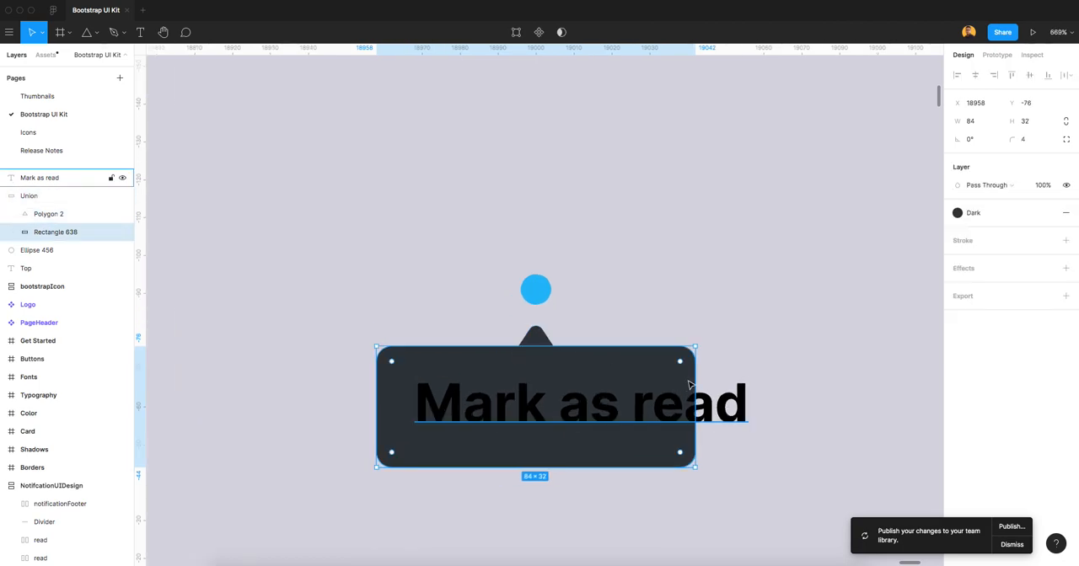
{"action": "left_click_drag", "start_coordinate": [699, 379], "coordinate": [786, 381]}
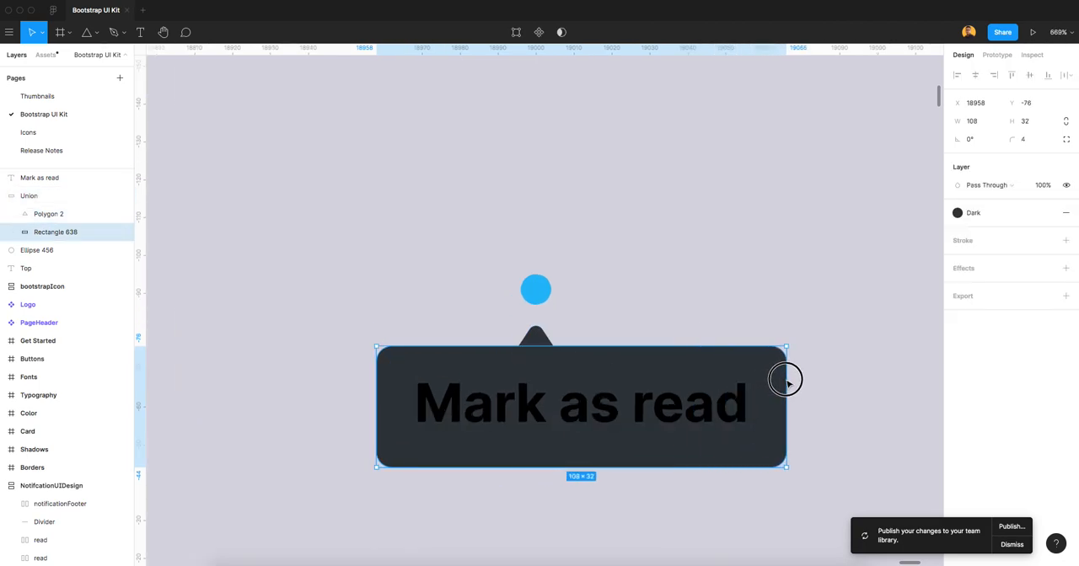
Centre the triangle pointer horizontally on the widened tooltip rectangle.
{"action": "left_click", "coordinate": [101, 215]}
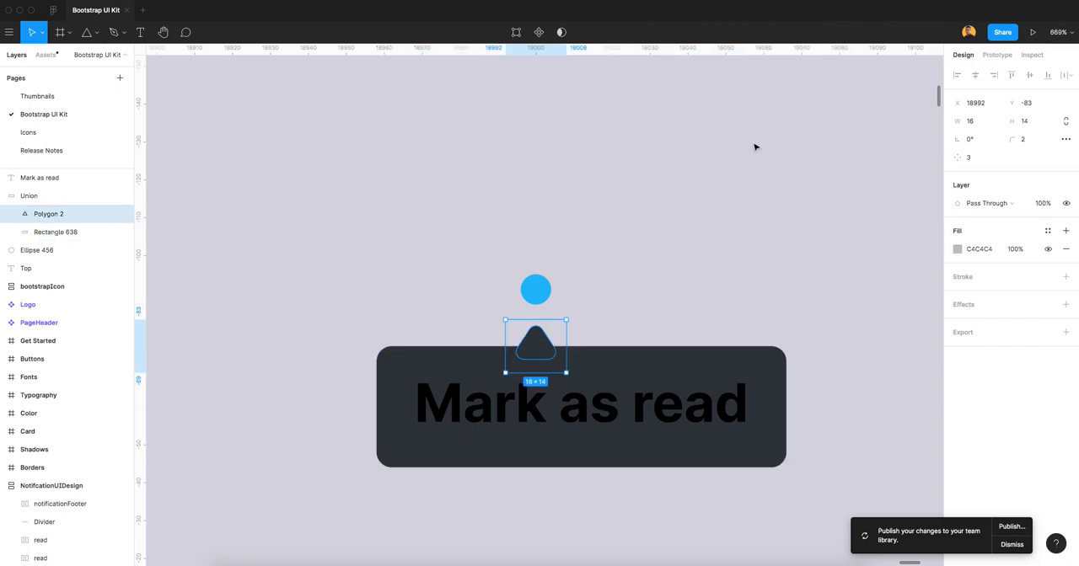
{"action": "left_click", "coordinate": [25, 195]}
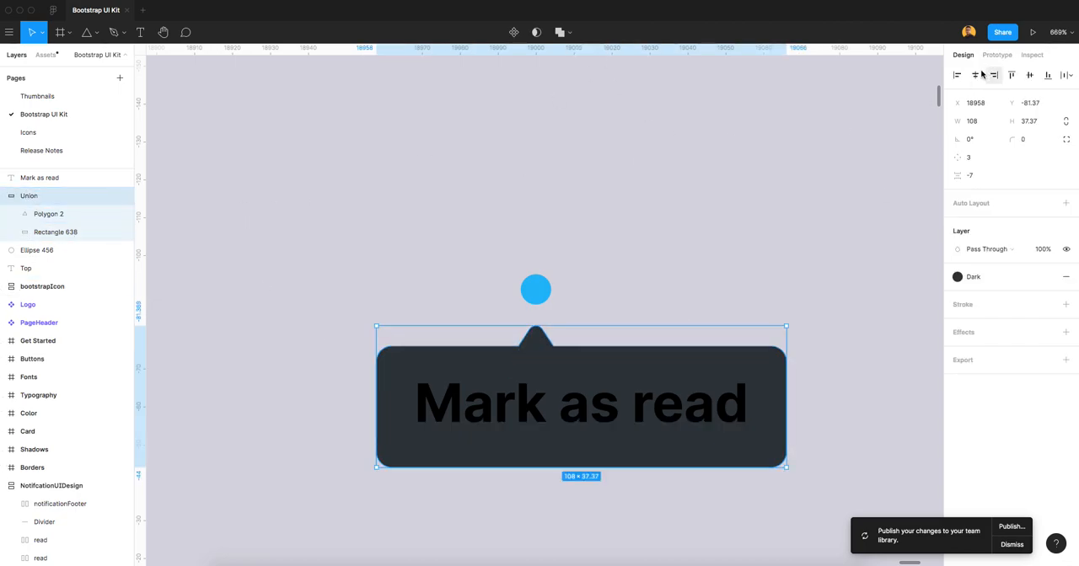
{"action": "double_click", "coordinate": [555, 351]}
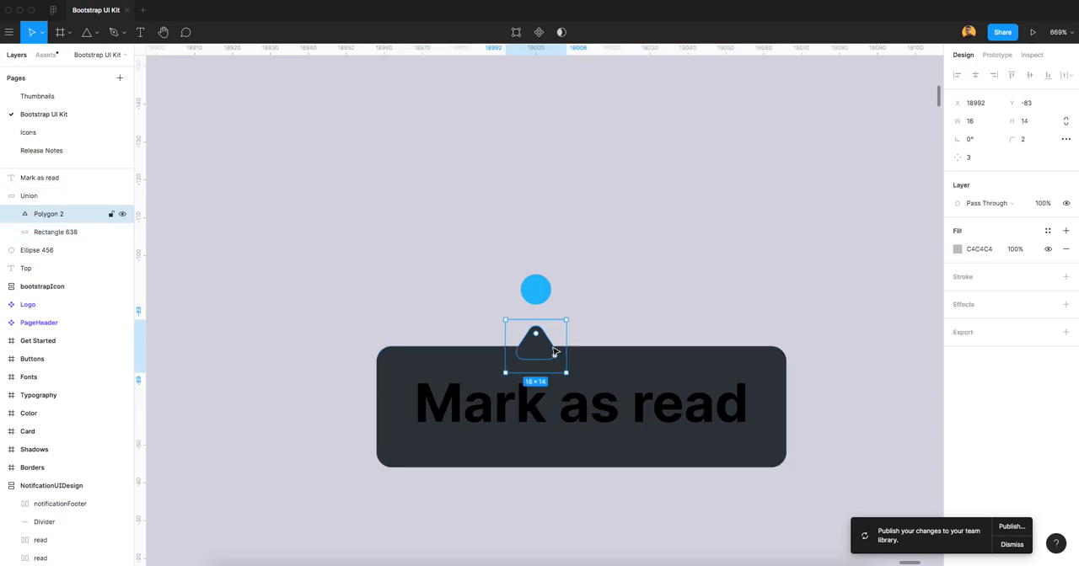
{"action": "left_click", "coordinate": [715, 359], "text": "shift"}
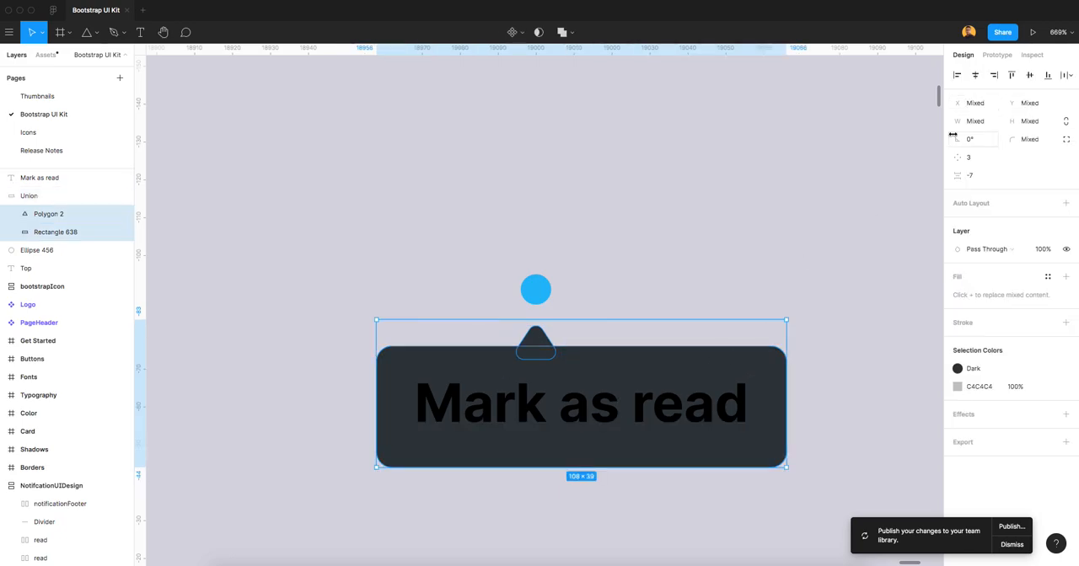
{"action": "left_click", "coordinate": [976, 80]}
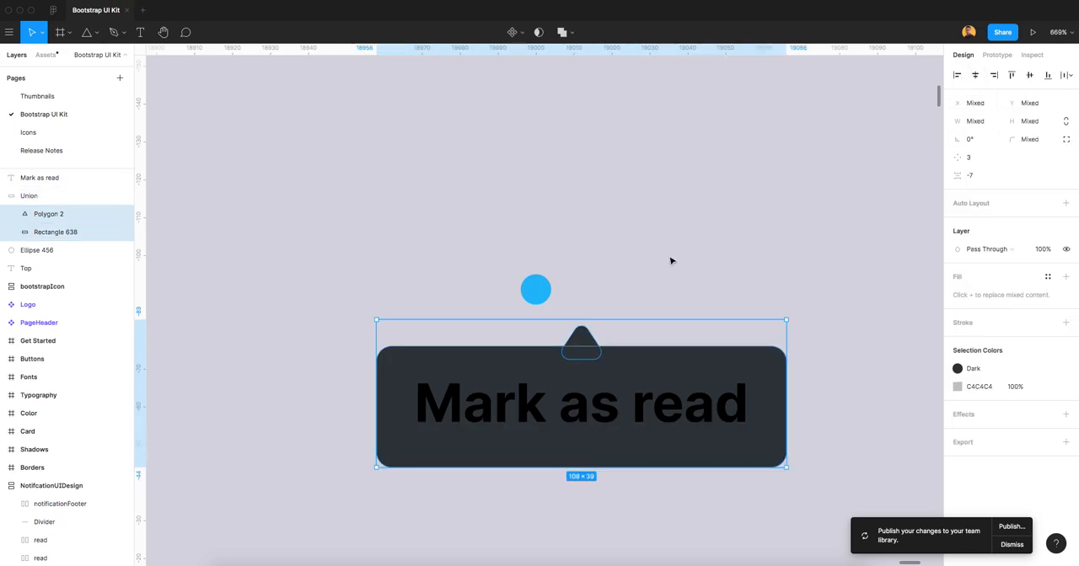
{"action": "left_click", "coordinate": [669, 261]}
Move the blue circle sideways so it sits directly above the tooltip's pointer.
{"action": "scroll", "coordinate": [626, 348], "scroll_direction": "up", "scroll_amount": 2}
{"action": "scroll", "coordinate": [627, 348], "scroll_direction": "down", "scroll_amount": 1}
{"action": "scroll", "coordinate": [626, 348], "scroll_direction": "right", "scroll_amount": 1}
{"action": "left_click_drag", "start_coordinate": [449, 234], "coordinate": [498, 231]}
Set the "Mark as read" text fill to white, FFF.
{"action": "left_click", "coordinate": [527, 369]}
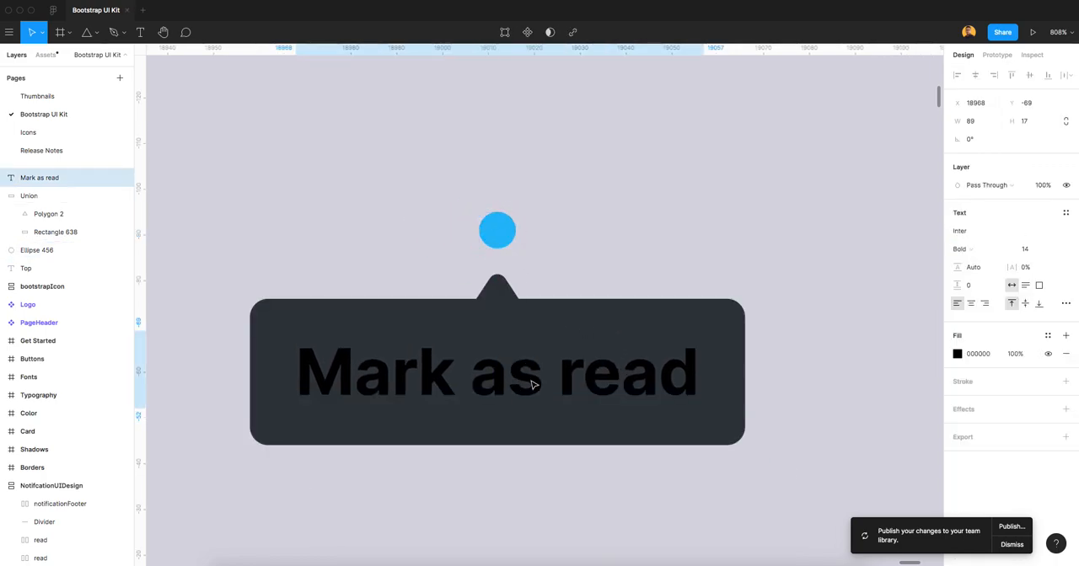
{"action": "left_click", "coordinate": [978, 354]}
{"action": "type", "text": "fff"}
{"action": "key", "text": "Tab"}
{"action": "left_click", "coordinate": [676, 214]}
Set the "Mark as read" label to Medium weight at font size 12.
{"action": "scroll", "coordinate": [598, 252], "scroll_direction": "down", "scroll_amount": 10}
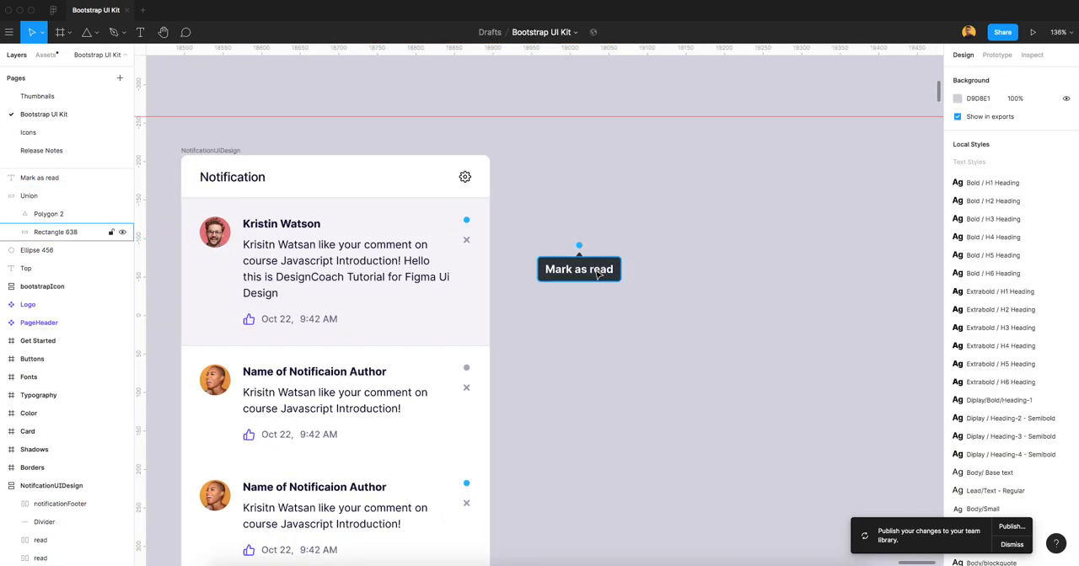
{"action": "left_click", "coordinate": [597, 274]}
{"action": "left_click", "coordinate": [978, 250]}
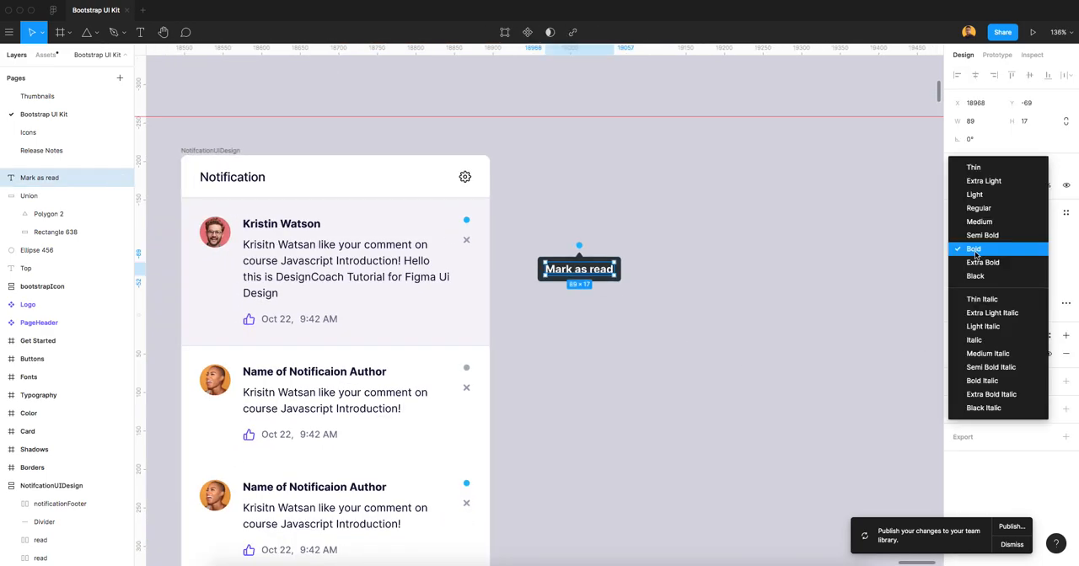
{"action": "left_click", "coordinate": [978, 222]}
{"action": "left_click", "coordinate": [1029, 249]}
{"action": "type", "text": "12"}
{"action": "key", "text": "Return"}
{"action": "left_click", "coordinate": [670, 301]}
Shrink the tooltip's rectangle to 95 × 29 so it fits closely around the smaller label.
{"action": "scroll", "coordinate": [668, 304], "scroll_direction": "up", "scroll_amount": 5}
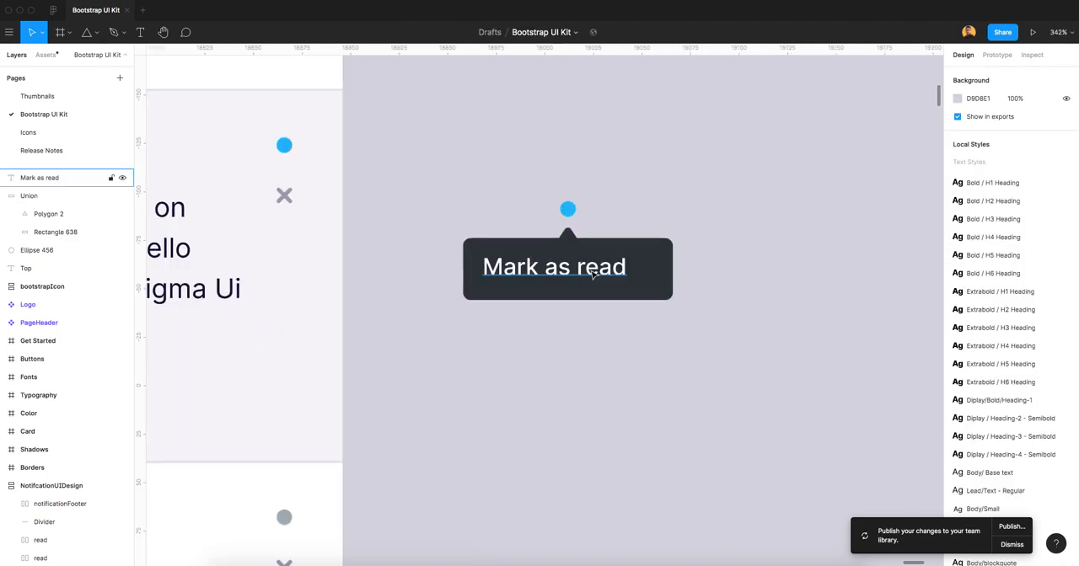
{"action": "left_click", "coordinate": [578, 354]}
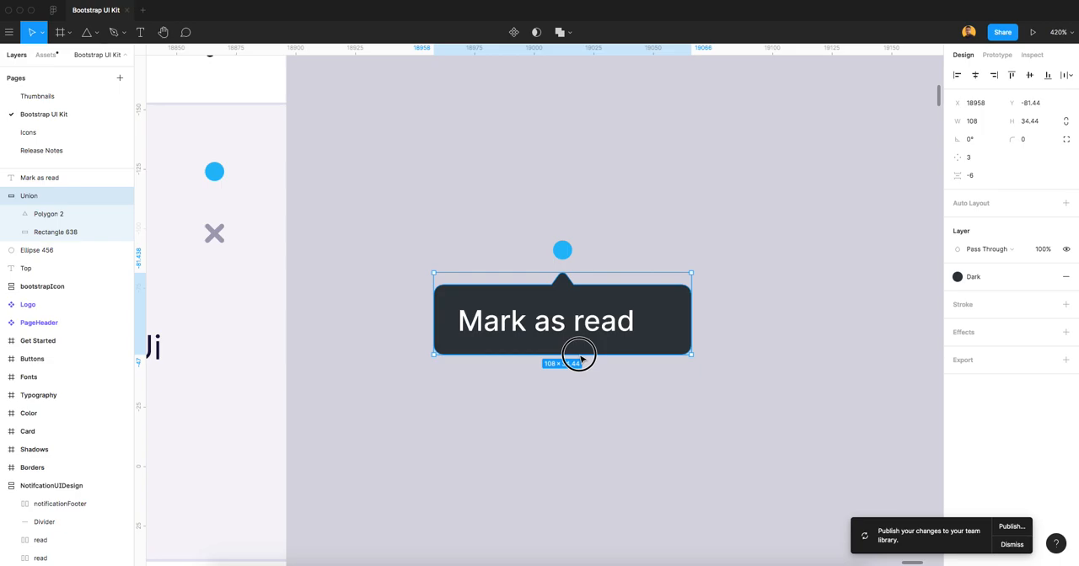
{"action": "left_click", "coordinate": [638, 397]}
{"action": "scroll", "coordinate": [663, 354], "scroll_direction": "down", "scroll_amount": 2}
{"action": "left_click", "coordinate": [681, 339]}
{"action": "left_click_drag", "start_coordinate": [682, 339], "coordinate": [660, 328]}
{"action": "key", "text": "super+z"}
{"action": "left_click", "coordinate": [715, 346]}
{"action": "scroll", "coordinate": [642, 321], "scroll_direction": "up", "scroll_amount": 2}
{"action": "left_click", "coordinate": [664, 328]}
{"action": "left_click", "coordinate": [664, 327]}
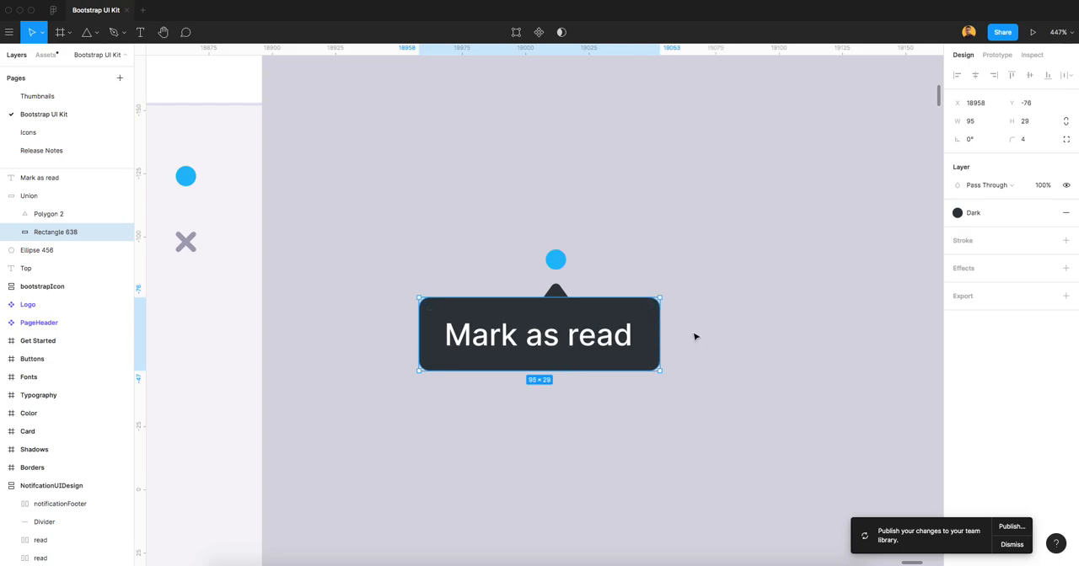
{"action": "left_click", "coordinate": [694, 332]}
Realign the triangle pointer to the horizontal centre of the narrowed tooltip rectangle.
{"action": "scroll", "coordinate": [561, 297], "scroll_direction": "up", "scroll_amount": 6}
{"action": "left_click", "coordinate": [558, 300]}
{"action": "double_click", "coordinate": [558, 312]}
{"action": "left_click", "coordinate": [717, 351], "text": "shift"}
{"action": "left_click", "coordinate": [975, 76]}
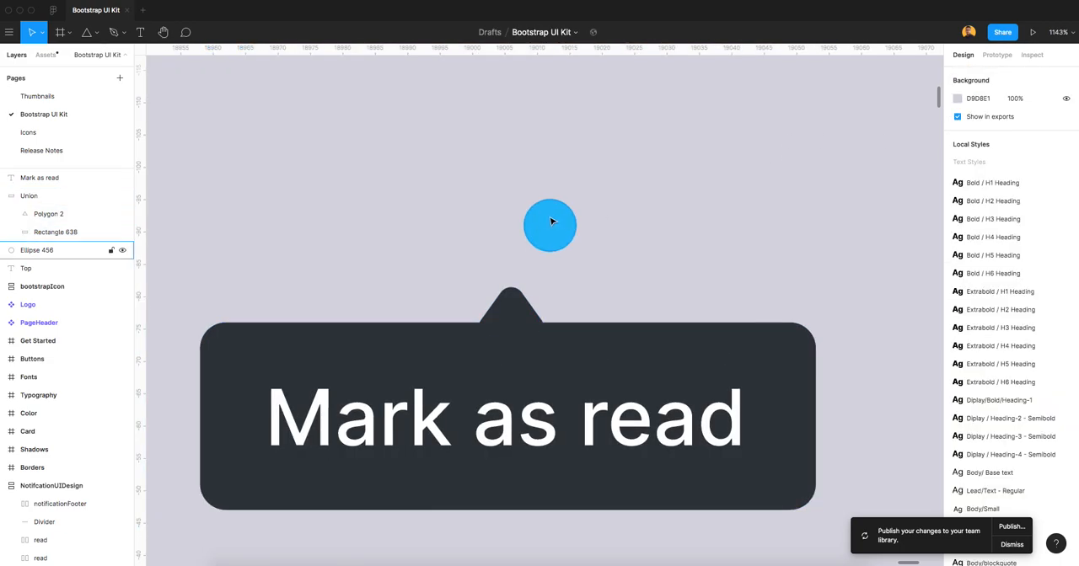
Reposition the blue circle directly above the recentred tooltip pointer.
{"action": "left_click", "coordinate": [549, 223]}
{"action": "left_click_drag", "start_coordinate": [561, 235], "coordinate": [526, 247]}
{"action": "left_click", "coordinate": [667, 277]}
{"action": "scroll", "coordinate": [667, 278], "scroll_direction": "down", "scroll_amount": 10}
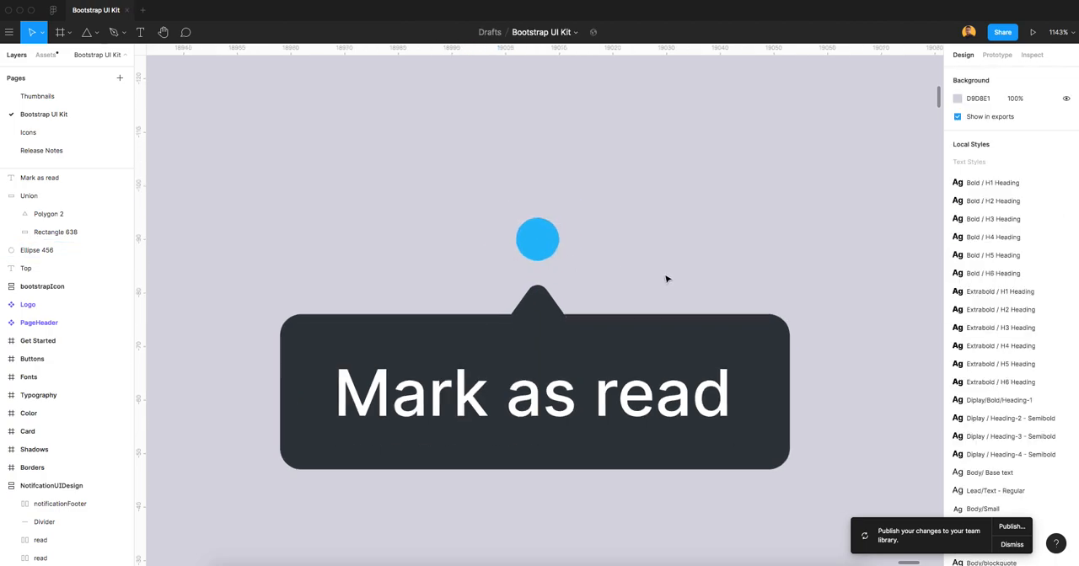
{"action": "left_click_drag", "start_coordinate": [731, 324], "coordinate": [653, 305]}
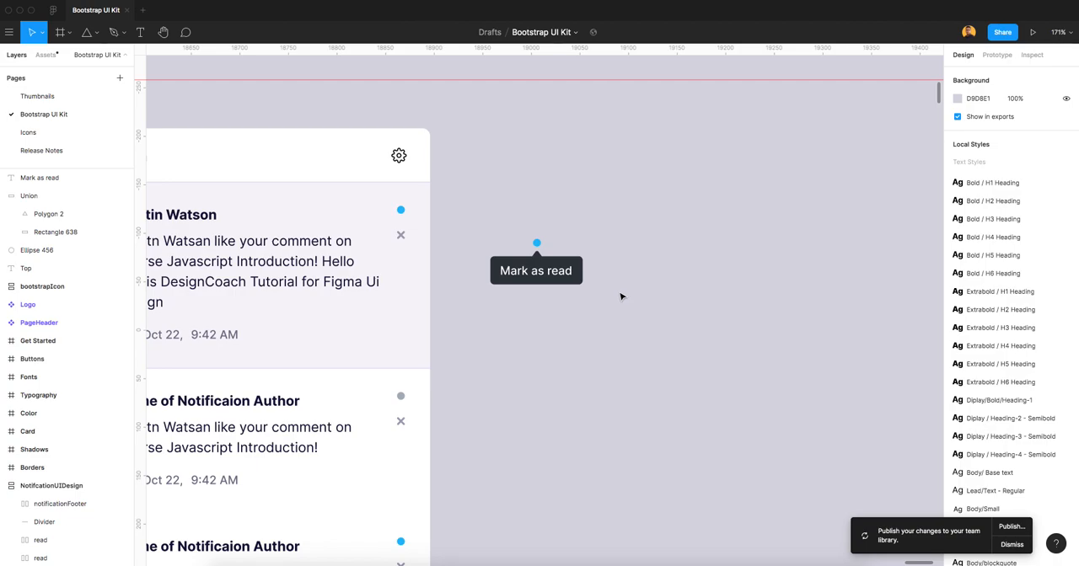
Open the Feather Icons plugin.
{"action": "right_click", "coordinate": [638, 275]}
{"action": "mouse_move", "coordinate": [677, 309]}
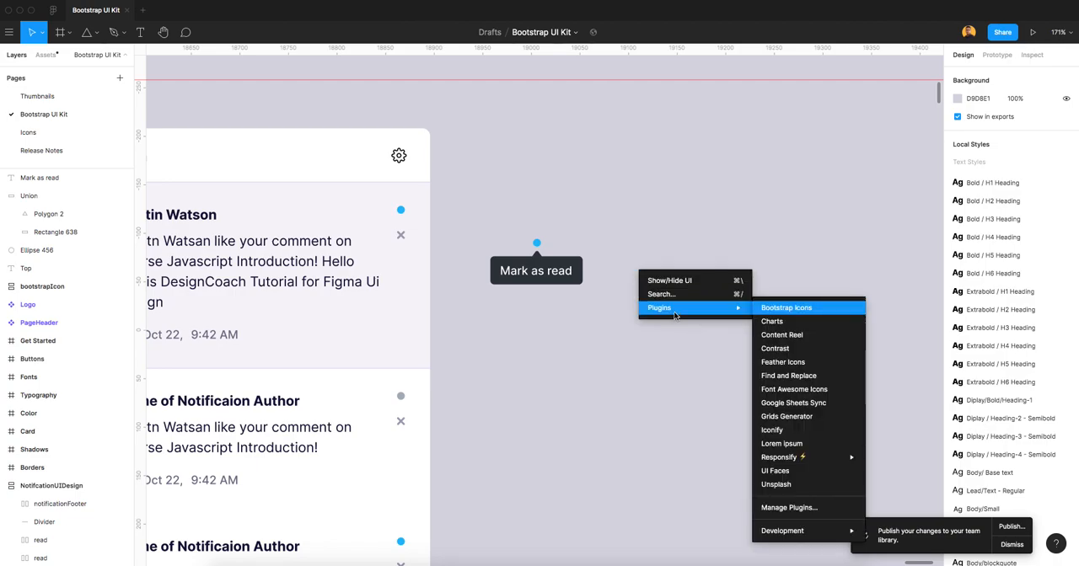
{"action": "left_click", "coordinate": [808, 363]}
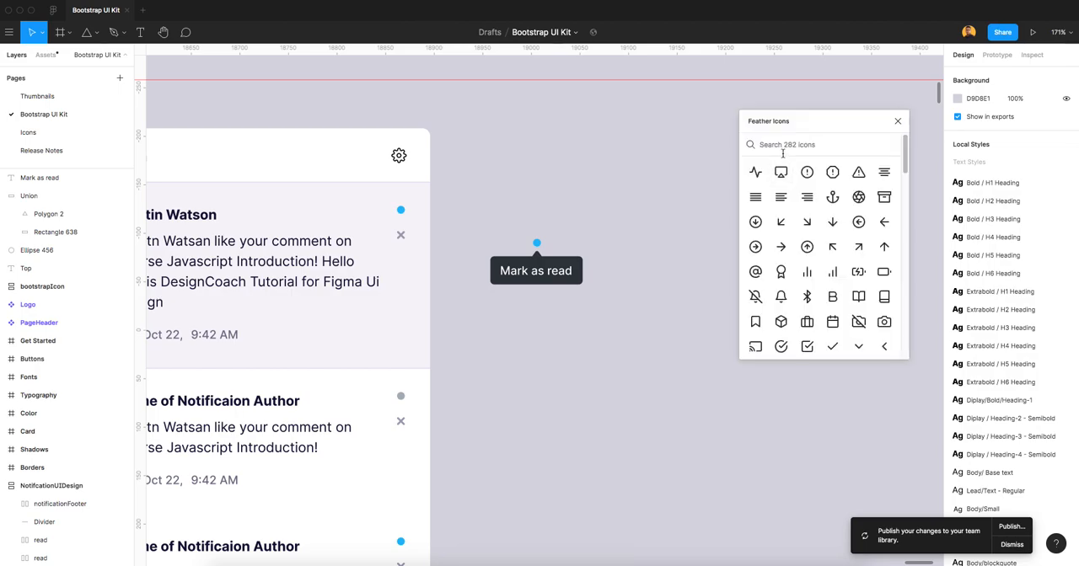
Search the Feather Icons for "time", insert the plain x icon and close the plugin.
{"action": "type", "text": "time"}
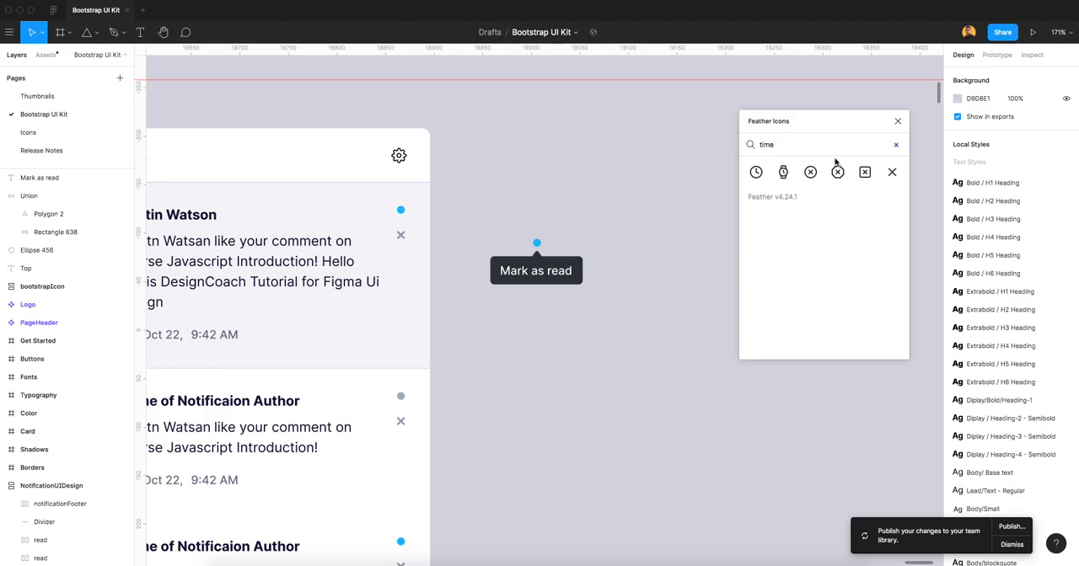
{"action": "left_click", "coordinate": [892, 172]}
{"action": "left_click", "coordinate": [898, 121]}
Resize the x icon to 16 × 16 and centre it below the "Mark as read" tooltip.
{"action": "scroll", "coordinate": [561, 316], "scroll_direction": "up", "scroll_amount": 2}
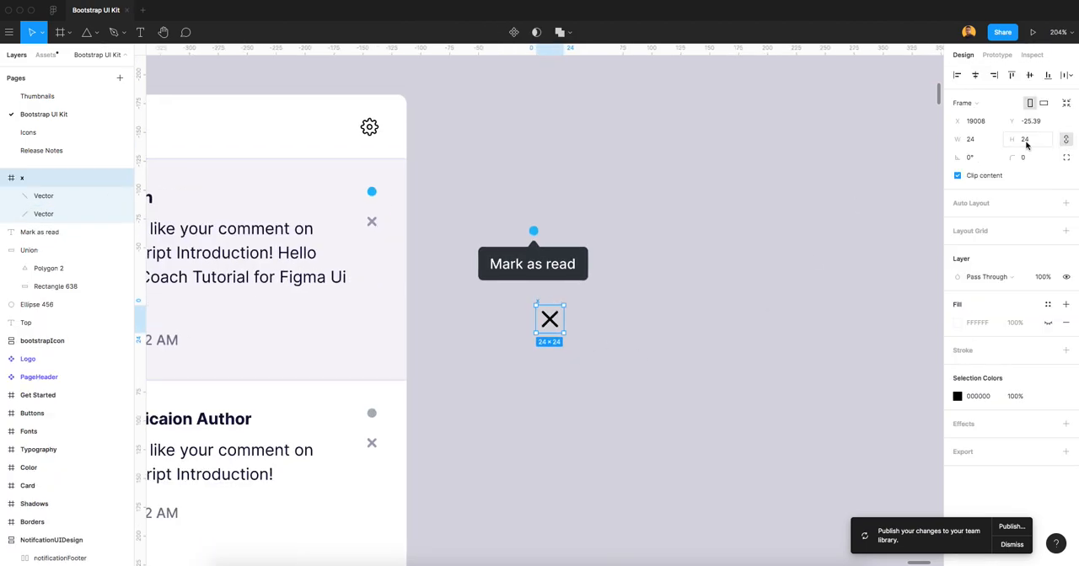
{"action": "key", "text": "Tab"}
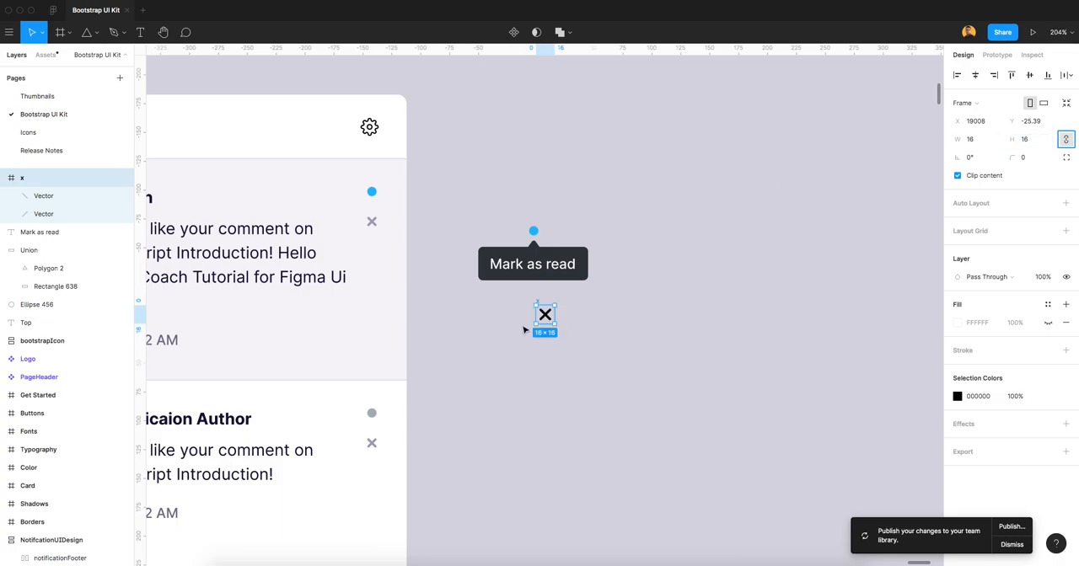
{"action": "scroll", "coordinate": [524, 331], "scroll_direction": "up", "scroll_amount": 5}
{"action": "left_click_drag", "start_coordinate": [578, 298], "coordinate": [548, 310]}
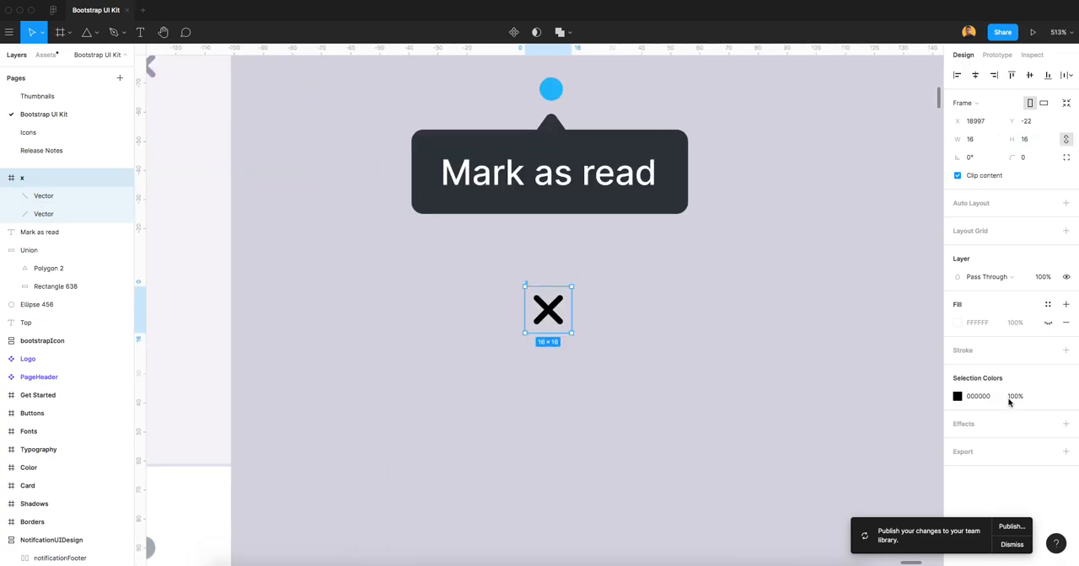
Apply the Secondary/Light Color style to the x icon.
{"action": "left_click", "coordinate": [1048, 397]}
{"action": "left_click", "coordinate": [874, 499]}
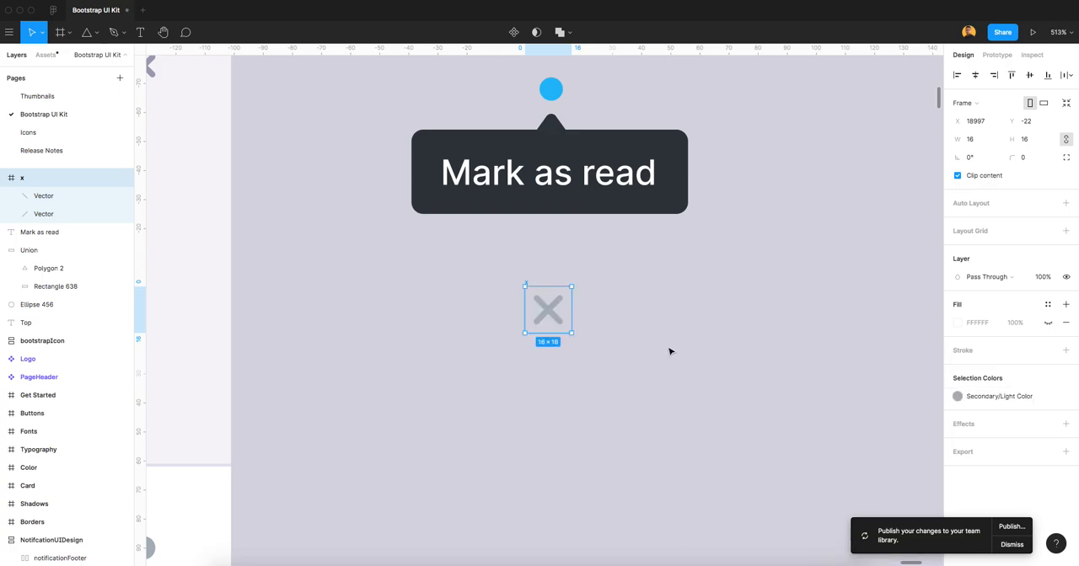
{"action": "left_click", "coordinate": [664, 342]}
Duplicate the "Mark as read" tooltip with its label and place the copy directly below the x icon.
{"action": "scroll", "coordinate": [657, 328], "scroll_direction": "down", "scroll_amount": 4}
{"action": "left_click_drag", "start_coordinate": [693, 323], "coordinate": [617, 309]}
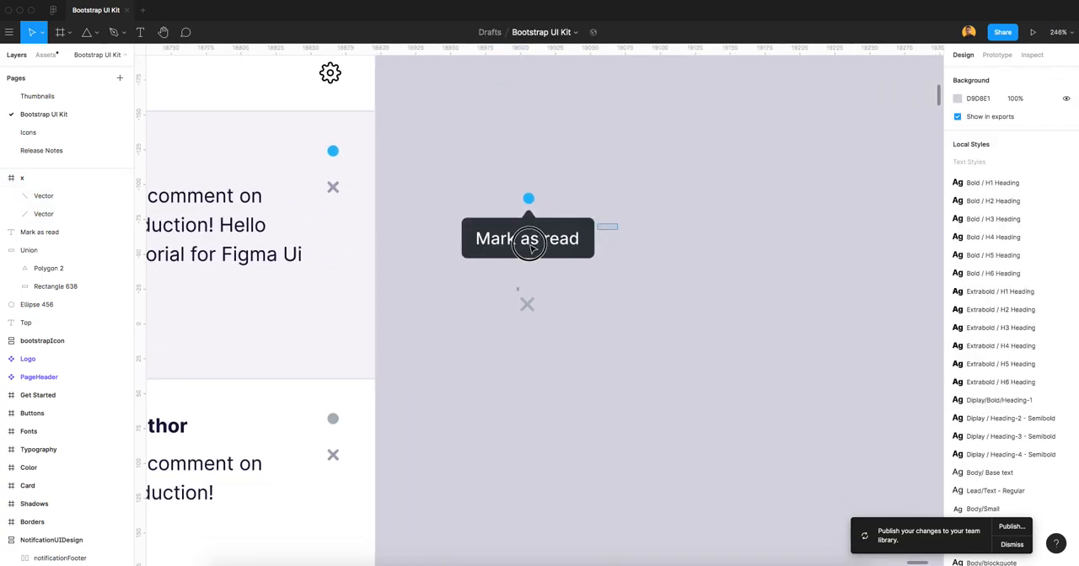
{"action": "left_click", "coordinate": [530, 242]}
{"action": "left_click_drag", "start_coordinate": [532, 246], "coordinate": [540, 356]}
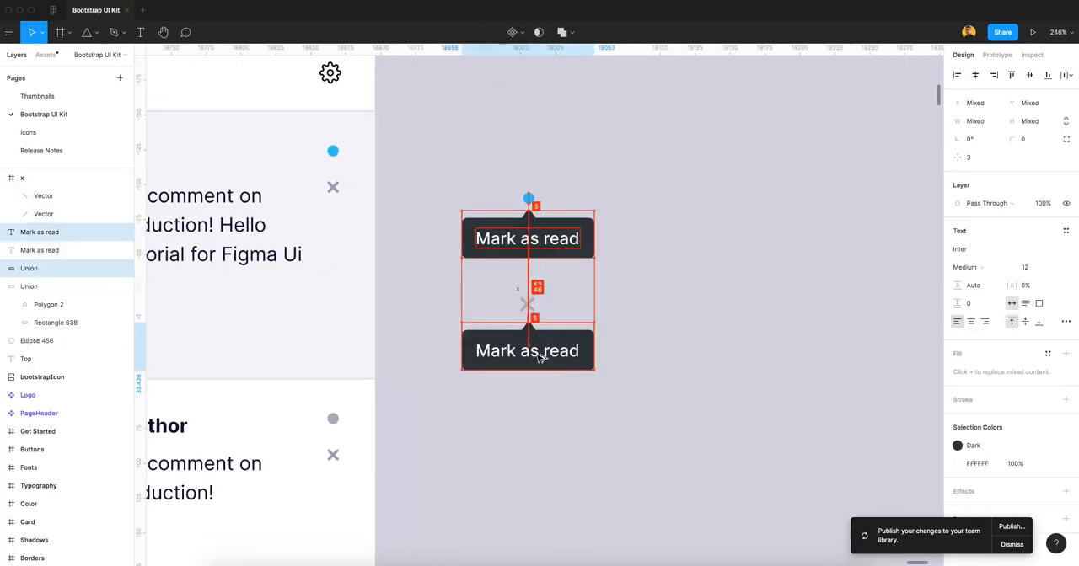
Change the duplicated tooltip's label to "Remove".
{"action": "key", "text": "Escape"}
{"action": "scroll", "coordinate": [536, 354], "scroll_direction": "up", "scroll_amount": 2}
{"action": "double_click", "coordinate": [540, 346]}
{"action": "type", "text": "Removed"}
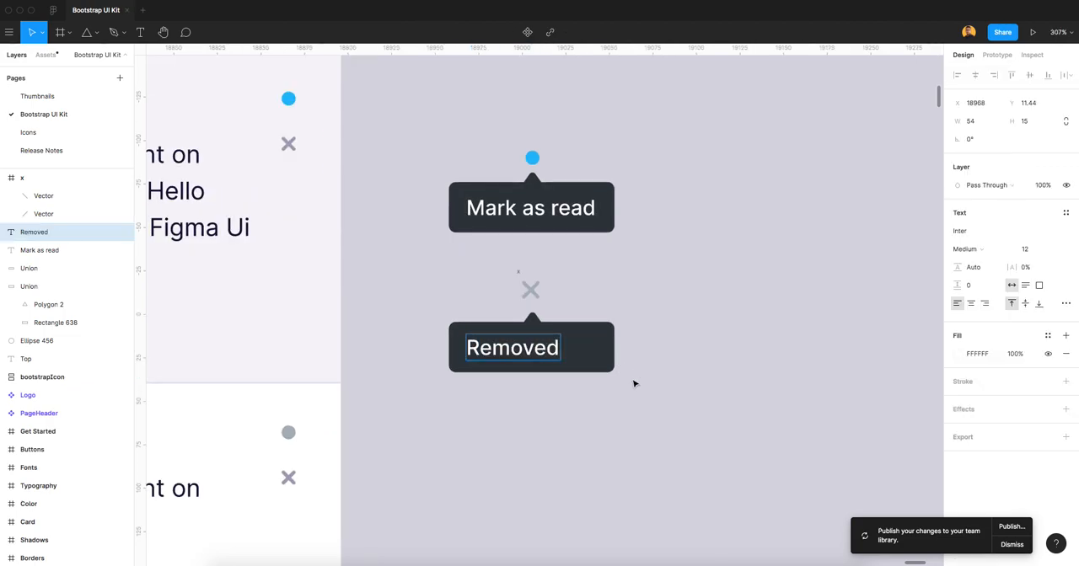
{"action": "scroll", "coordinate": [651, 409], "scroll_direction": "up", "scroll_amount": 2}
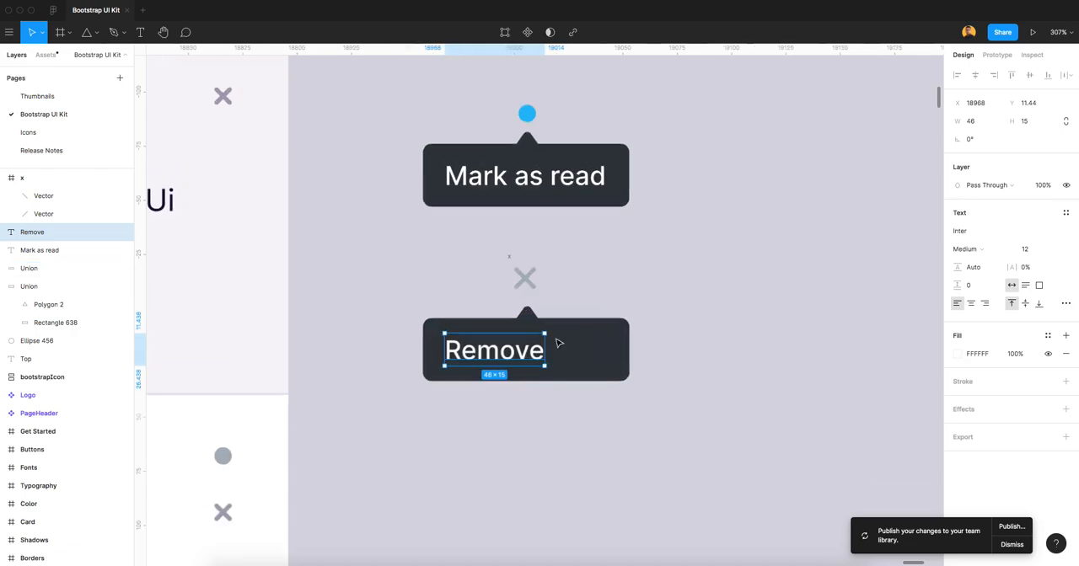
Narrow the duplicated tooltip's rectangle to a width of 68 so it fits around the "Remove" label.
{"action": "left_click", "coordinate": [593, 345]}
{"action": "left_click", "coordinate": [602, 347]}
{"action": "left_click_drag", "start_coordinate": [628, 348], "coordinate": [571, 343]}
{"action": "left_click", "coordinate": [604, 342]}
{"action": "left_click", "coordinate": [553, 341]}
{"action": "key", "text": "Escape"}
Align the triangle pointer with the horizontal centre of the "Remove" tooltip's rectangle.
{"action": "scroll", "coordinate": [552, 339], "scroll_direction": "up", "scroll_amount": 3}
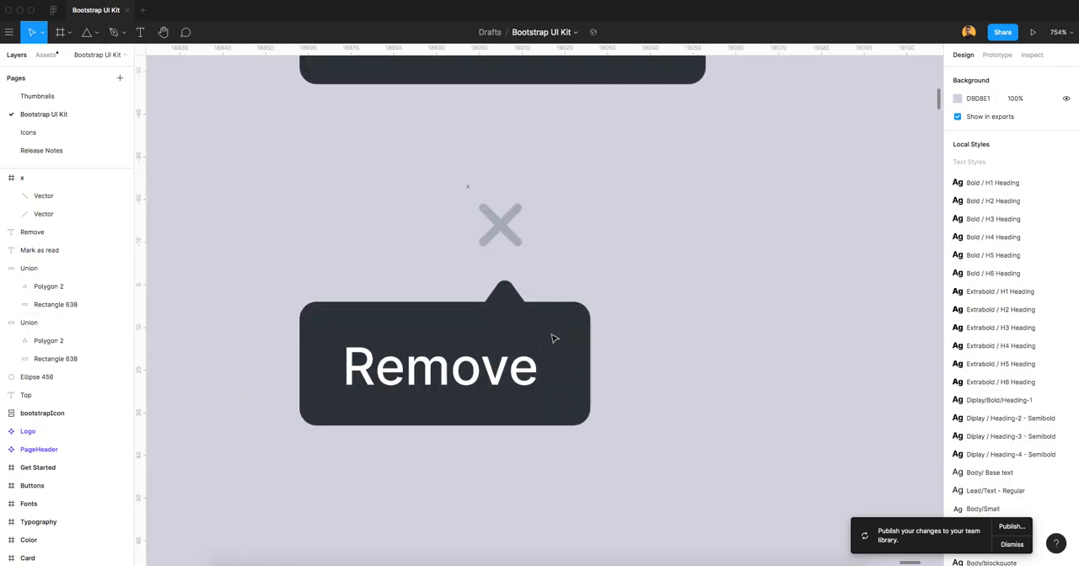
{"action": "left_click", "coordinate": [48, 287]}
{"action": "left_click", "coordinate": [55, 305], "text": "shift"}
{"action": "left_click", "coordinate": [976, 75]}
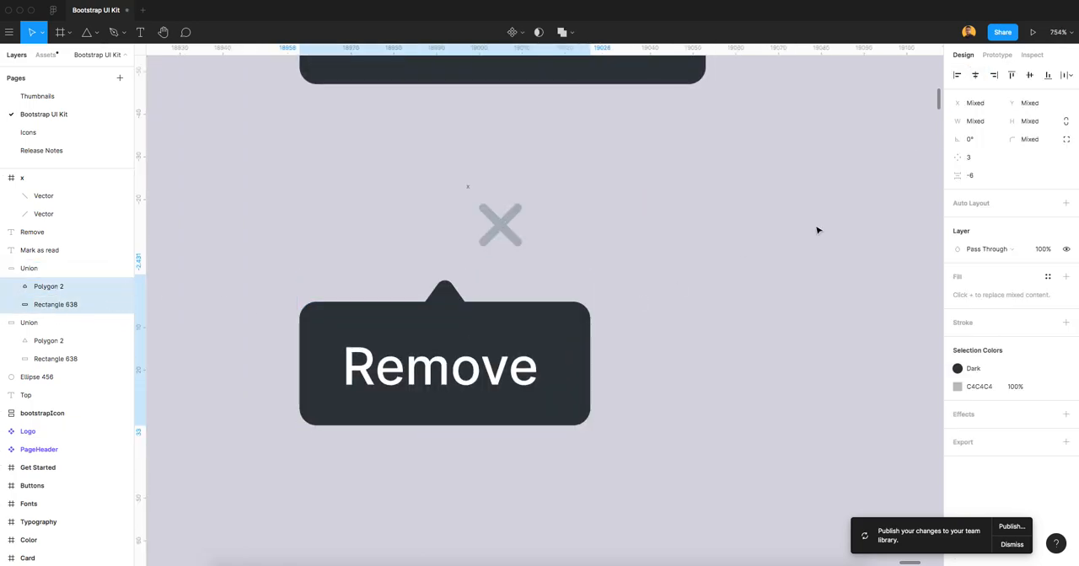
{"action": "left_click", "coordinate": [636, 303]}
Move the "Remove" tooltip and its label together so the pointer sits centred beneath the x icon.
{"action": "left_click", "coordinate": [484, 334]}
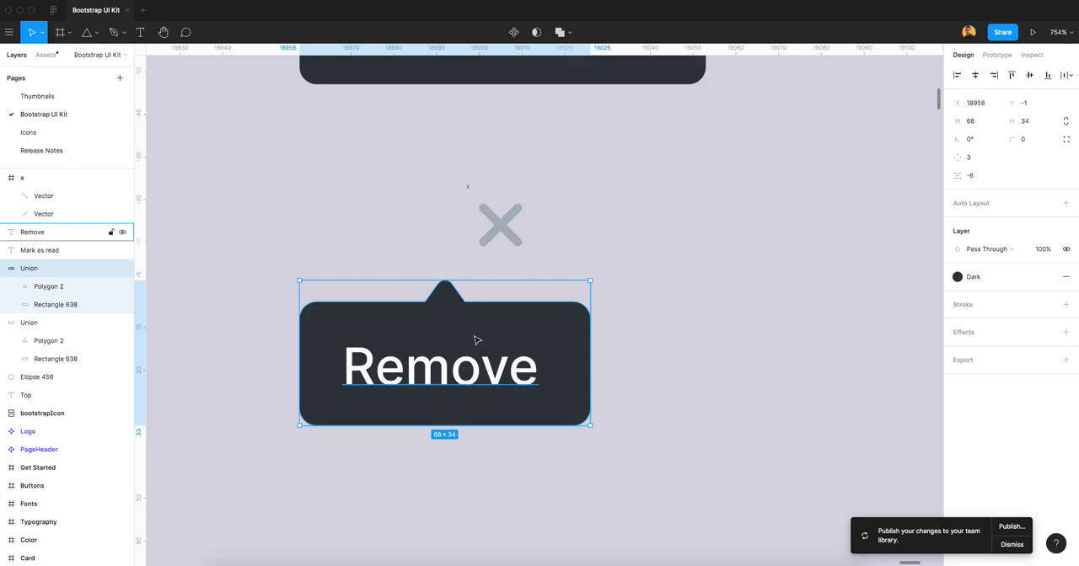
{"action": "left_click_drag", "start_coordinate": [360, 270], "coordinate": [560, 414]}
{"action": "left_click_drag", "start_coordinate": [498, 363], "coordinate": [548, 355]}
{"action": "key", "text": "Escape"}
Review the whole notification card and the two tooltips beside it.
{"action": "scroll", "coordinate": [640, 385], "scroll_direction": "down", "scroll_amount": 5}
{"action": "scroll", "coordinate": [640, 385], "scroll_direction": "down", "scroll_amount": 10}
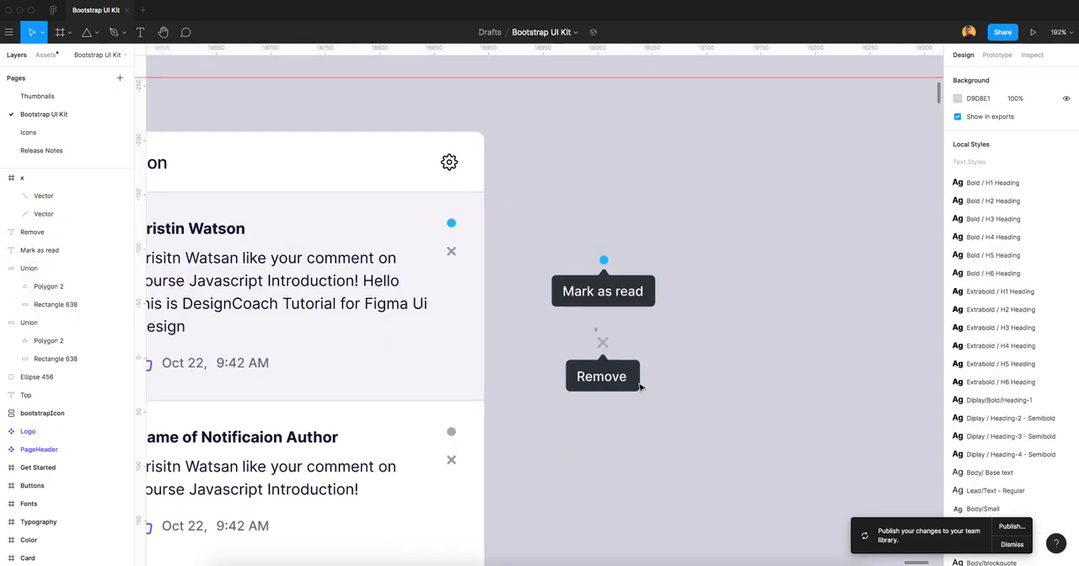
{"action": "left_click_drag", "start_coordinate": [640, 410], "coordinate": [637, 321]}
{"action": "scroll", "coordinate": [593, 339], "scroll_direction": "up", "scroll_amount": 1}
{"action": "scroll", "coordinate": [483, 455], "scroll_direction": "up", "scroll_amount": 5}
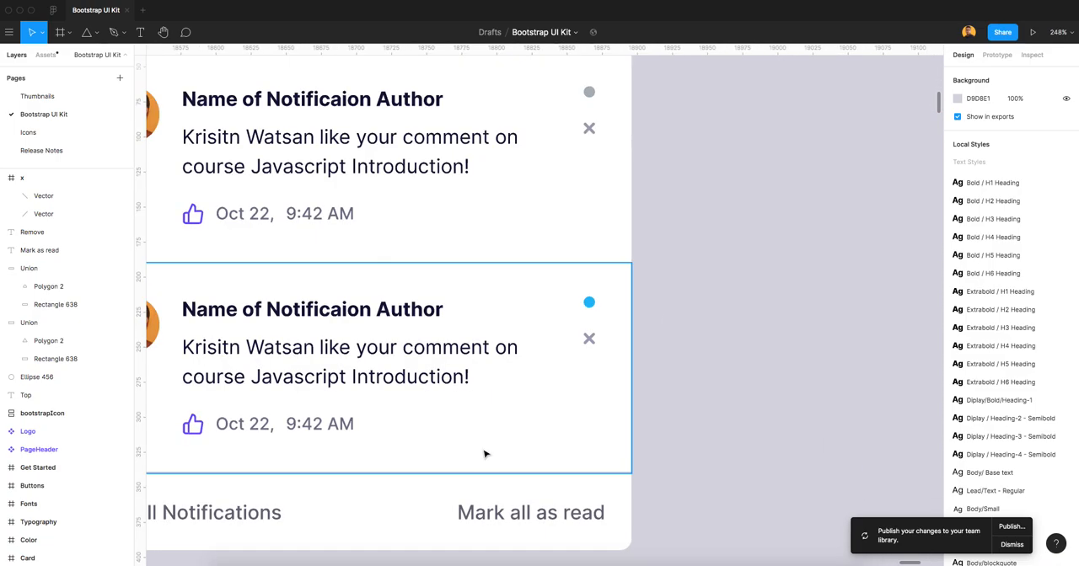
{"action": "scroll", "coordinate": [595, 349], "scroll_direction": "down", "scroll_amount": 4}
{"action": "left_click_drag", "start_coordinate": [713, 297], "coordinate": [650, 327]}
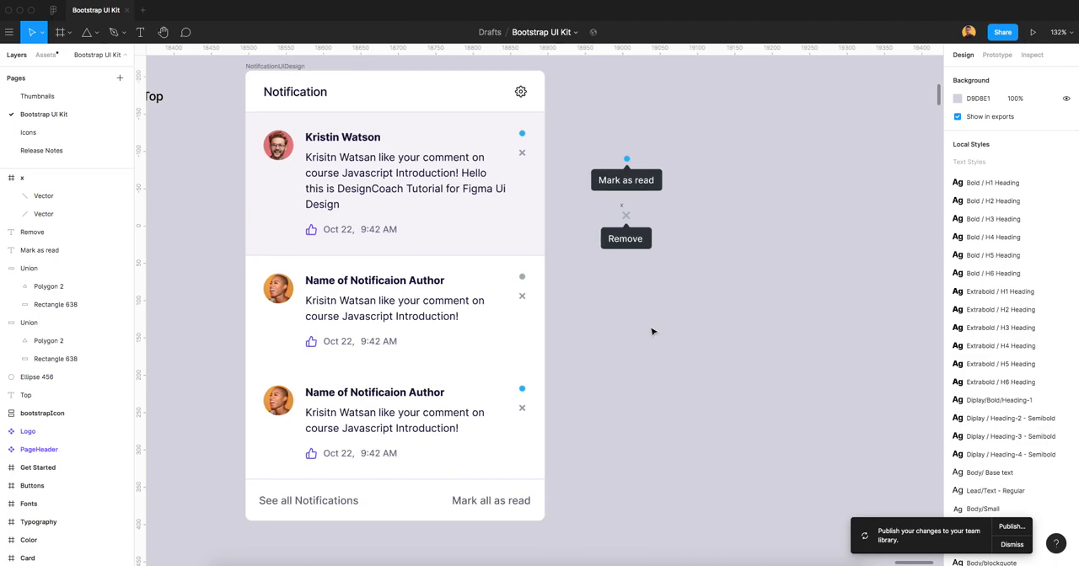
{"action": "scroll", "coordinate": [612, 294], "scroll_direction": "down", "scroll_amount": 2}
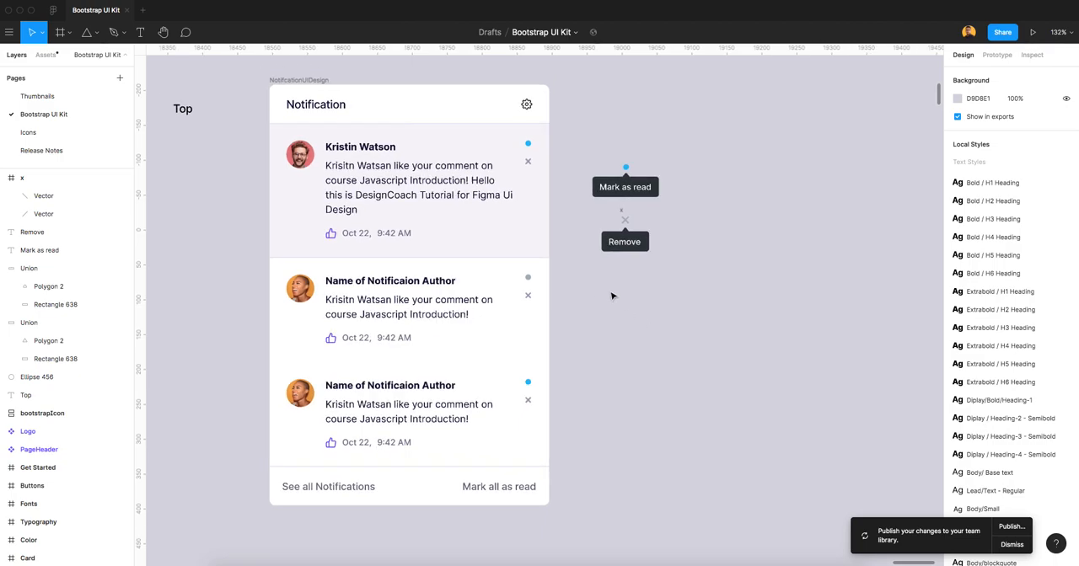
{"action": "left_click_drag", "start_coordinate": [679, 332], "coordinate": [624, 339]}
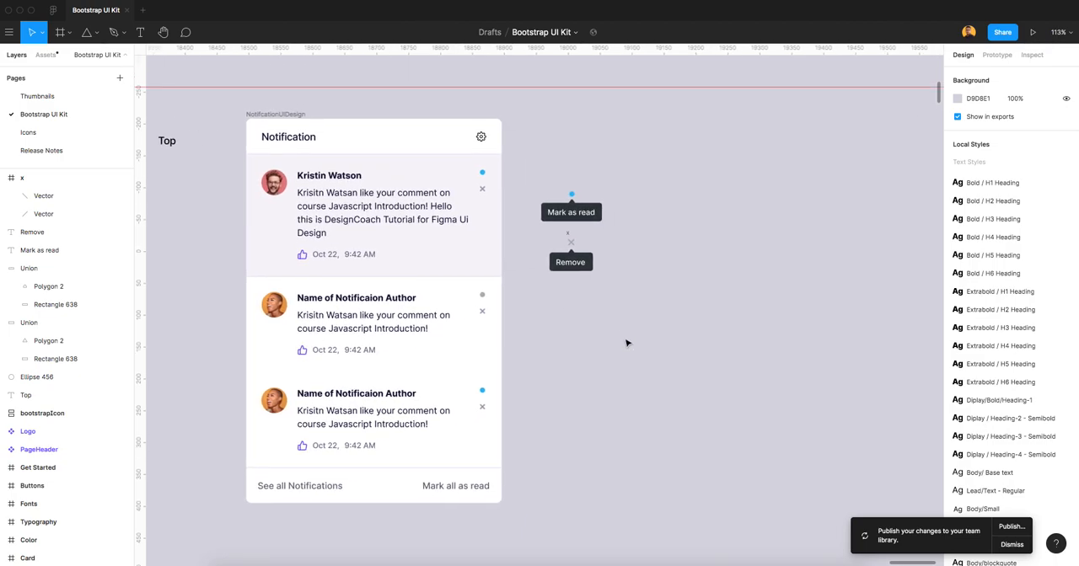
Collapse the expanded unreadNotifcation and read layers inside NotifcationUIDesign.
{"action": "left_click", "coordinate": [379, 240]}
{"action": "left_click", "coordinate": [11, 376]}
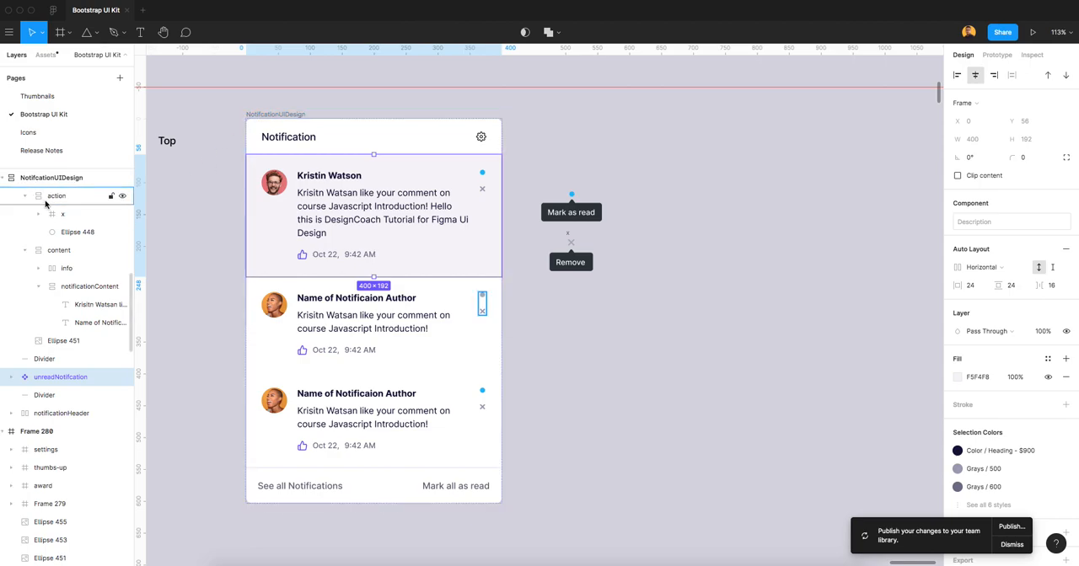
{"action": "scroll", "coordinate": [55, 211], "scroll_direction": "up", "scroll_amount": 3}
{"action": "left_click", "coordinate": [54, 245]}
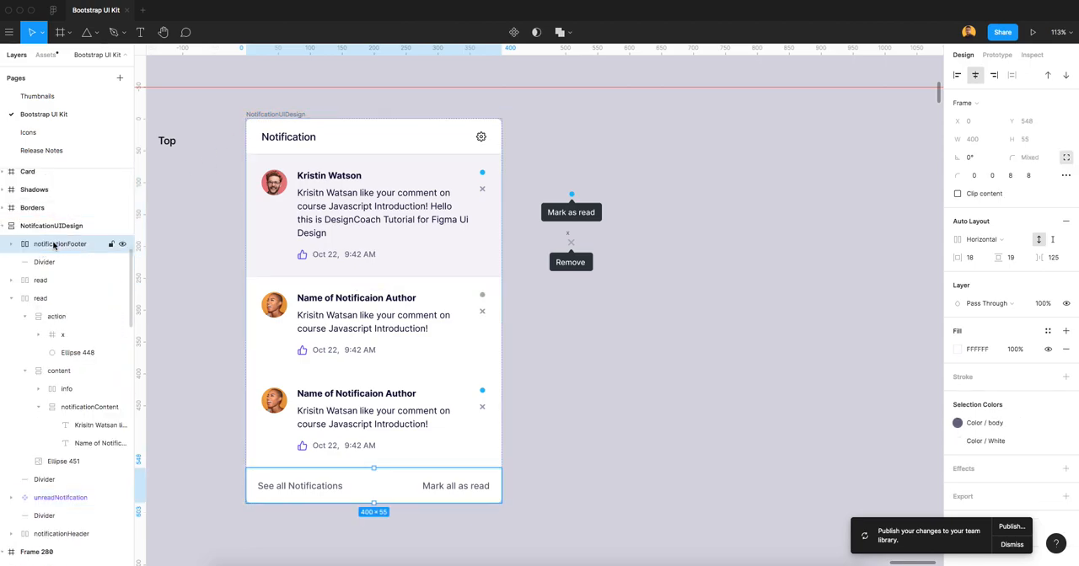
{"action": "left_click", "coordinate": [11, 299]}
Convert the notificationHeader frame into a component.
{"action": "left_click", "coordinate": [51, 372]}
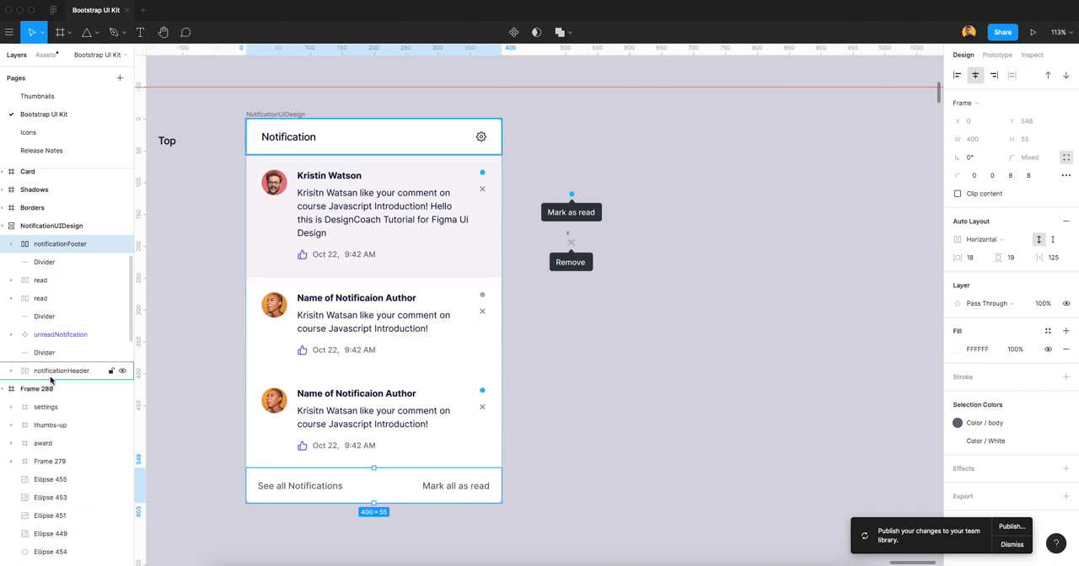
{"action": "right_click", "coordinate": [53, 375]}
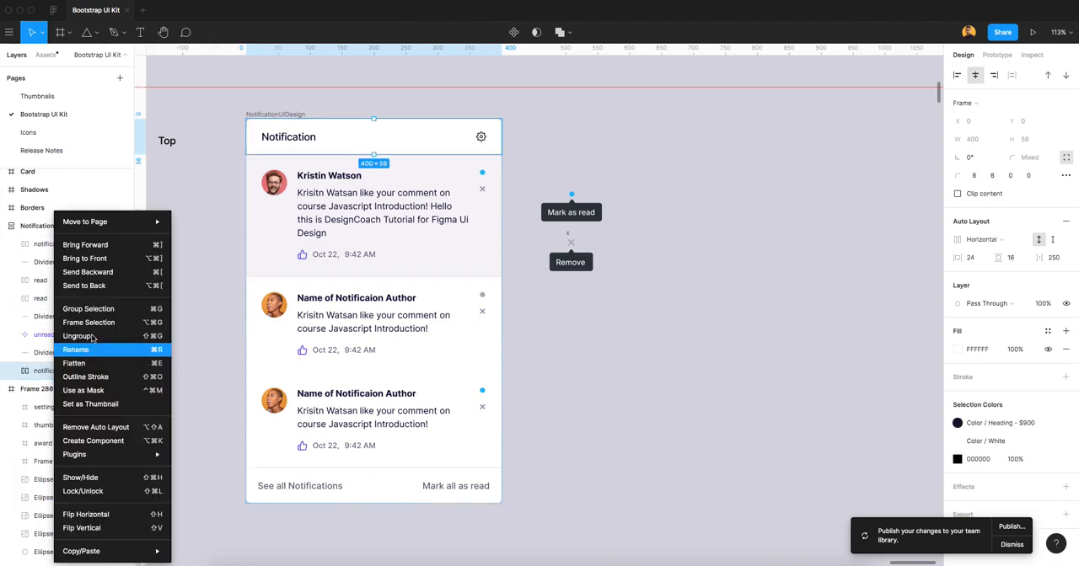
{"action": "left_click", "coordinate": [90, 442]}
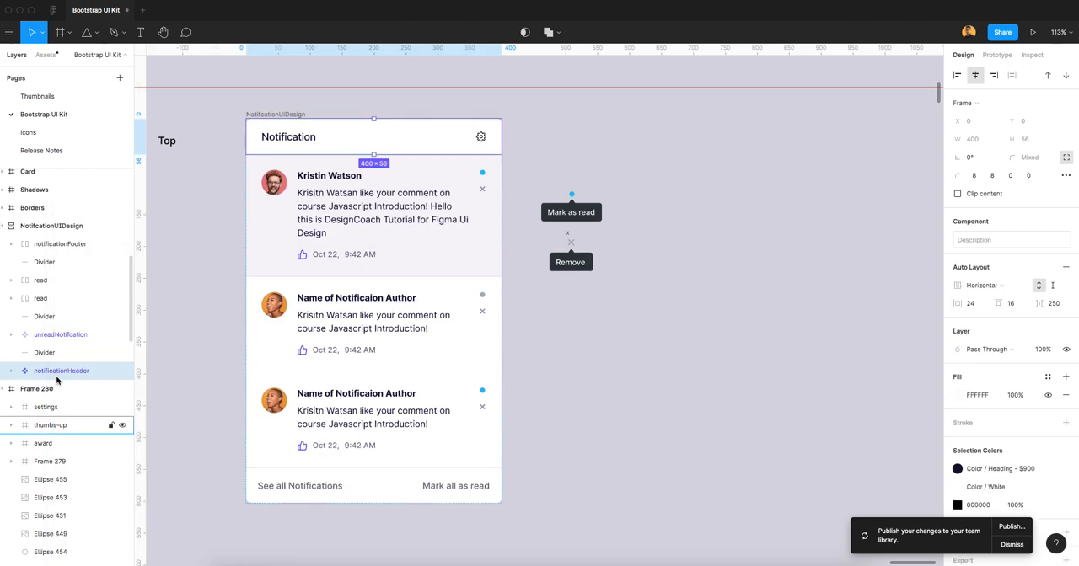
Convert the notificationFooter frame into a component.
{"action": "left_click", "coordinate": [73, 243]}
{"action": "right_click", "coordinate": [73, 244]}
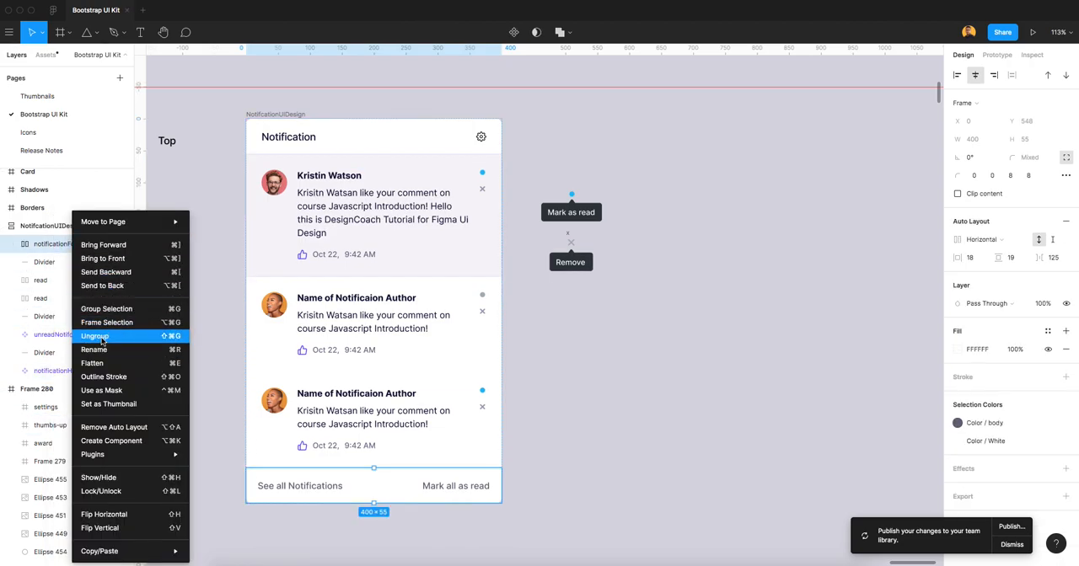
{"action": "left_click", "coordinate": [103, 441]}
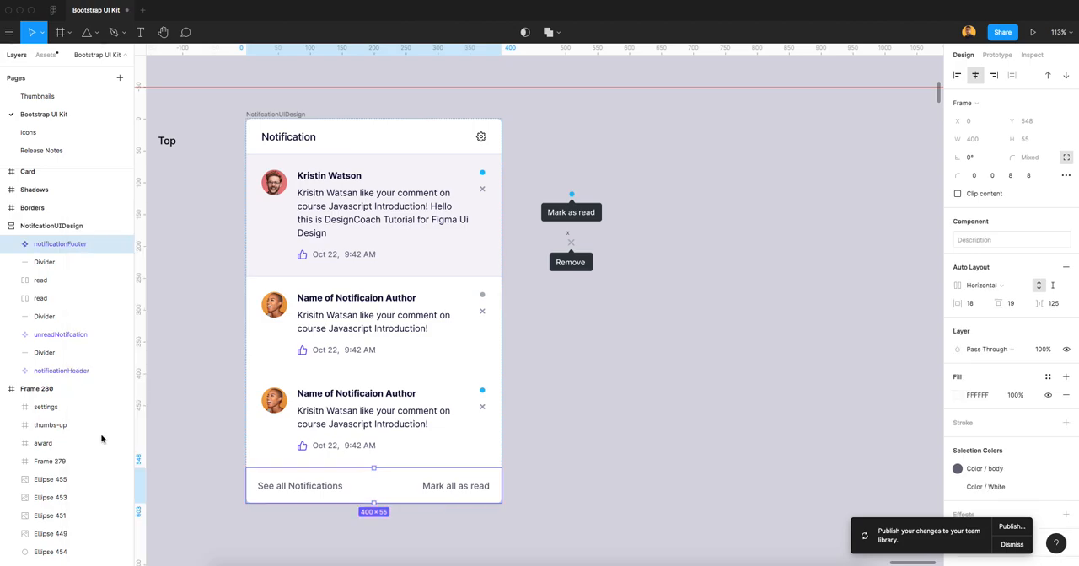